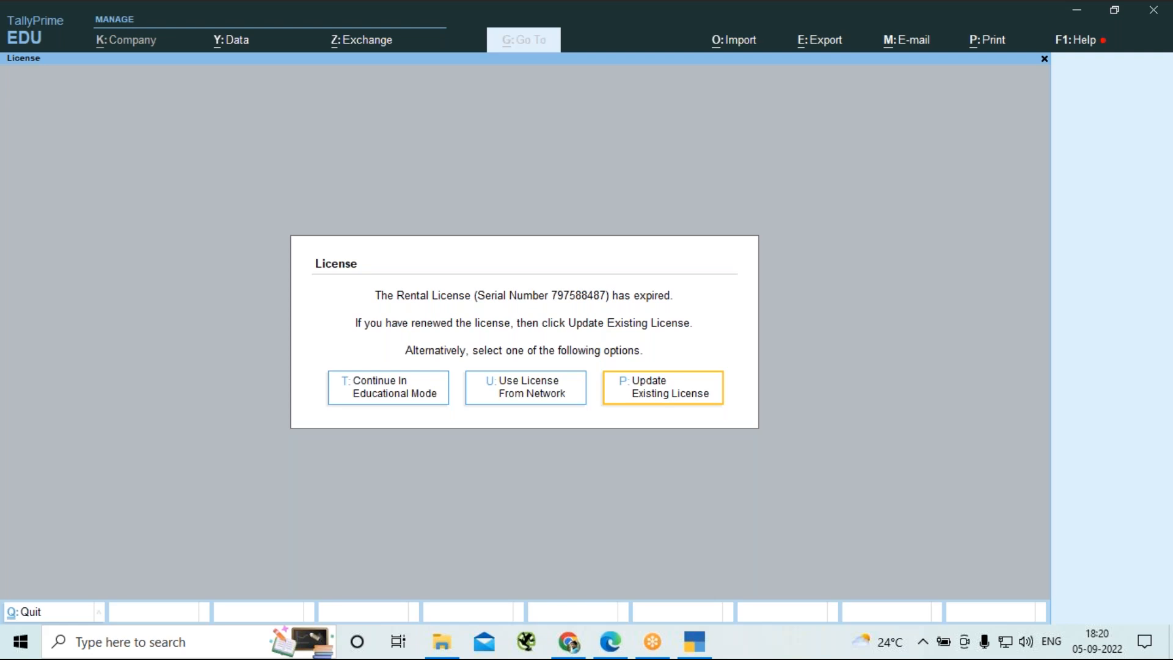
# Continue in educational mode and open the creation form for a new company.
pyautogui.press('t')
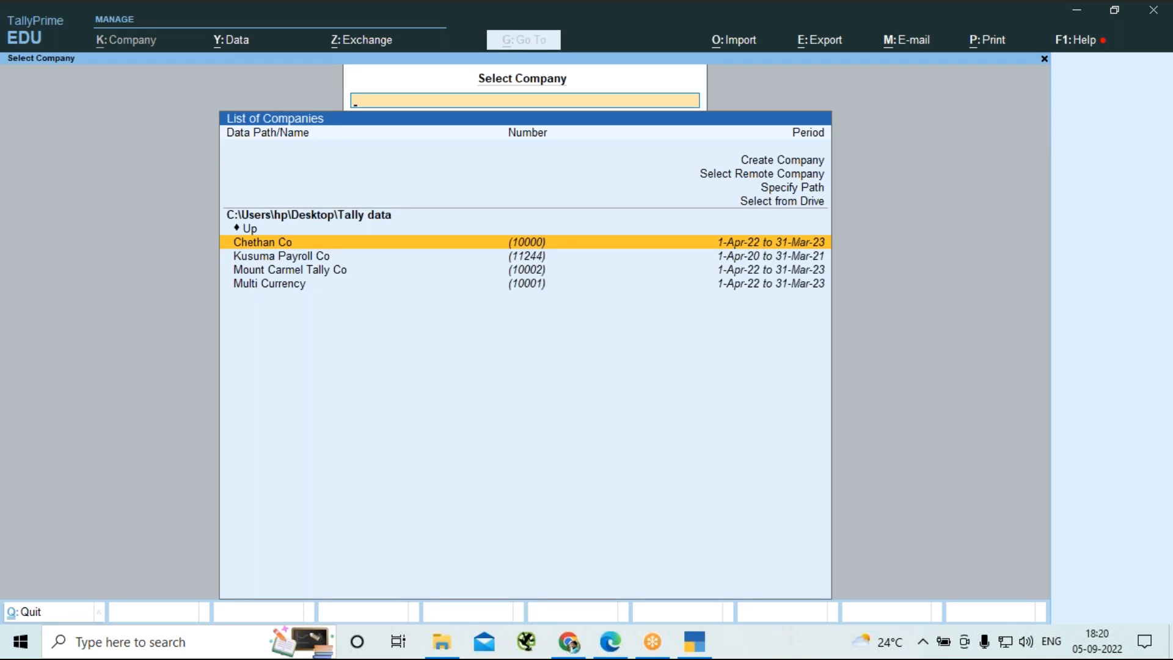
pyautogui.press('Up')
pyautogui.press('Up')
pyautogui.press('Up')
pyautogui.press('Up')
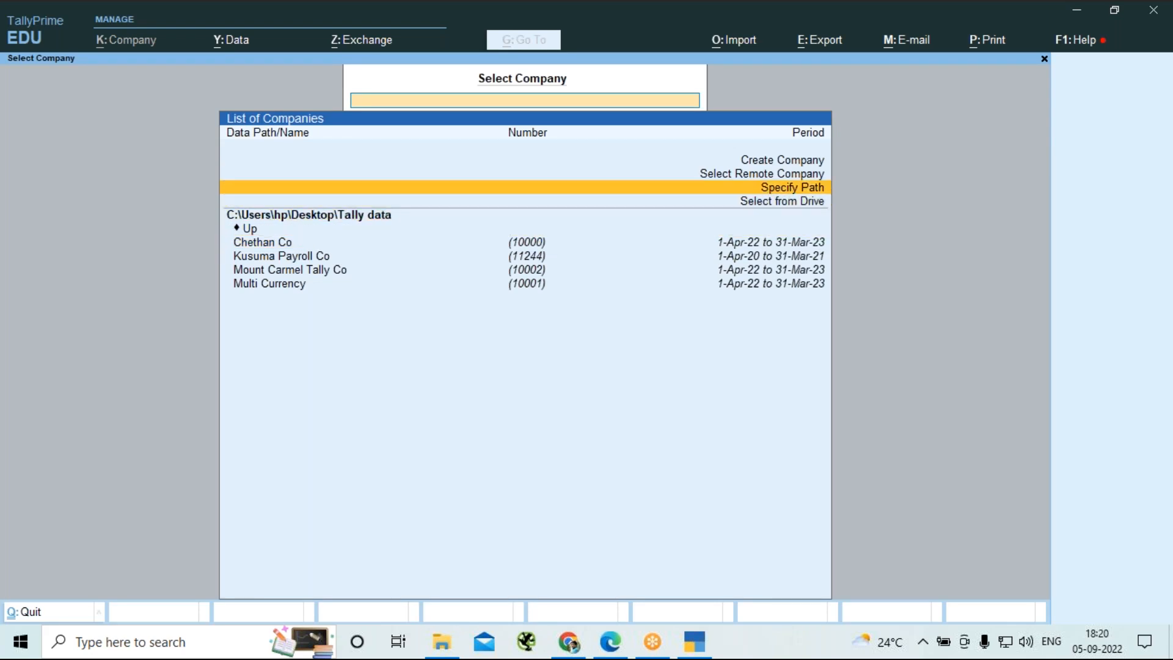
pyautogui.press('Up')
pyautogui.press('Up')
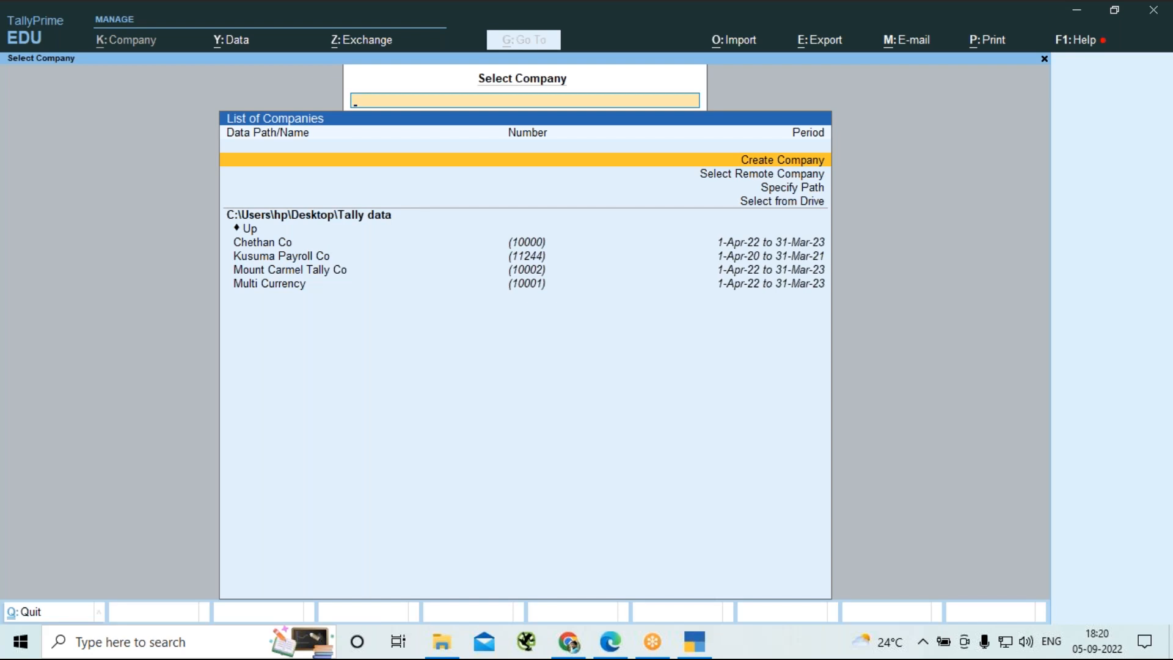
pyautogui.press('Return')
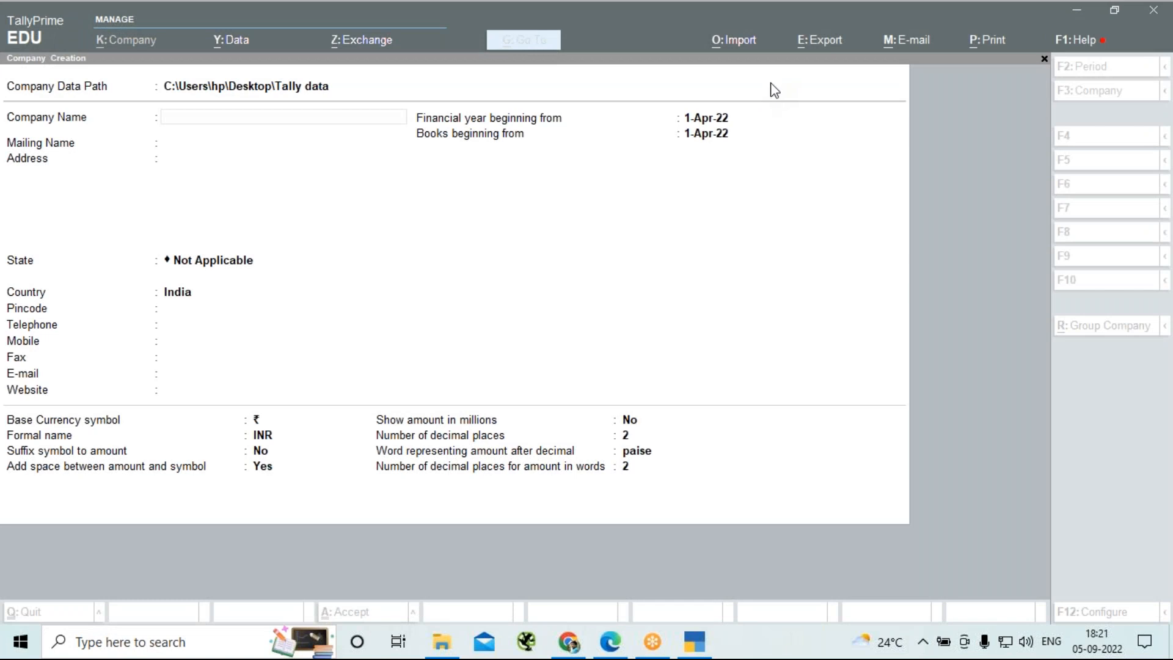
pyautogui.click(847, 336)
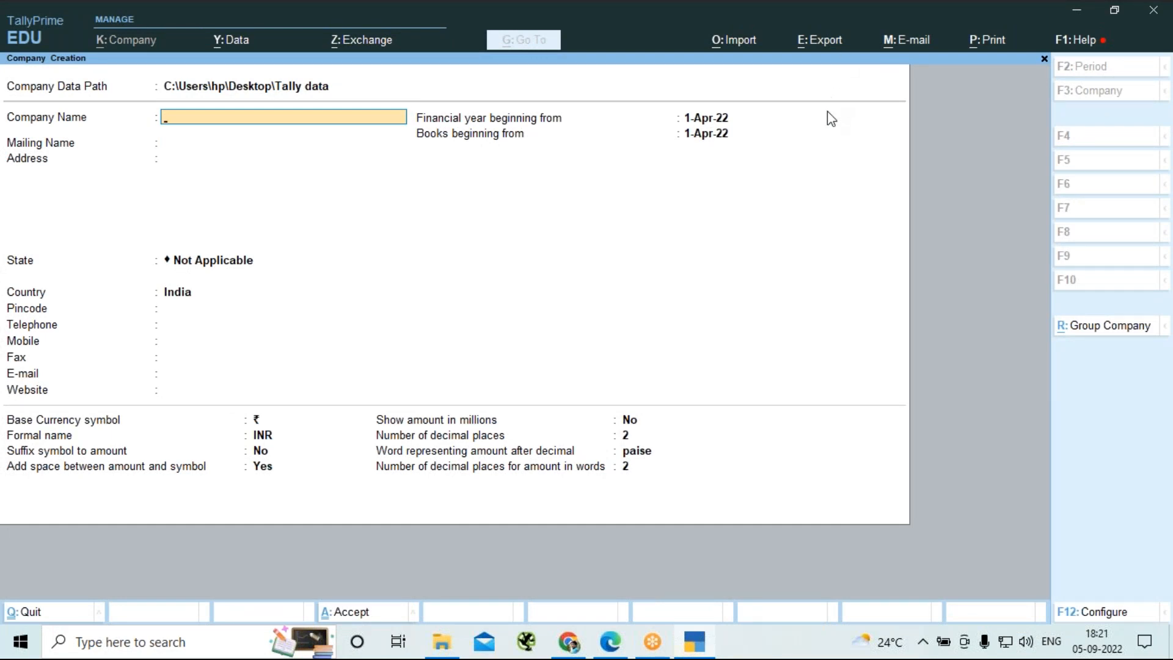
pyautogui.click(833, 33)
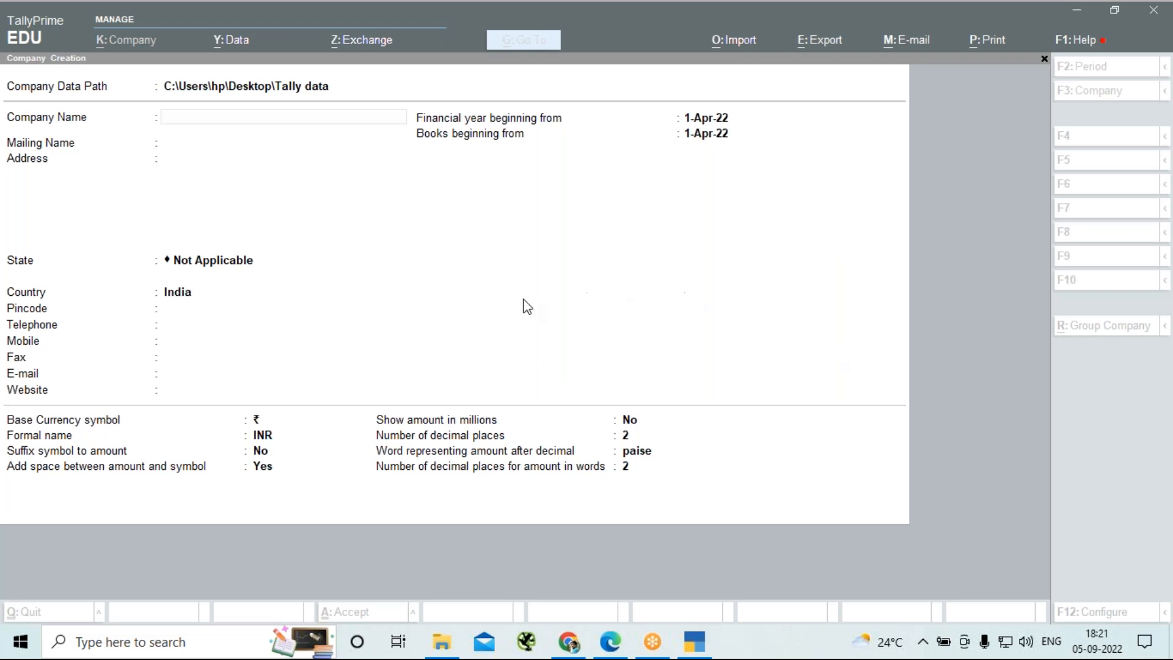
pyautogui.click(489, 304)
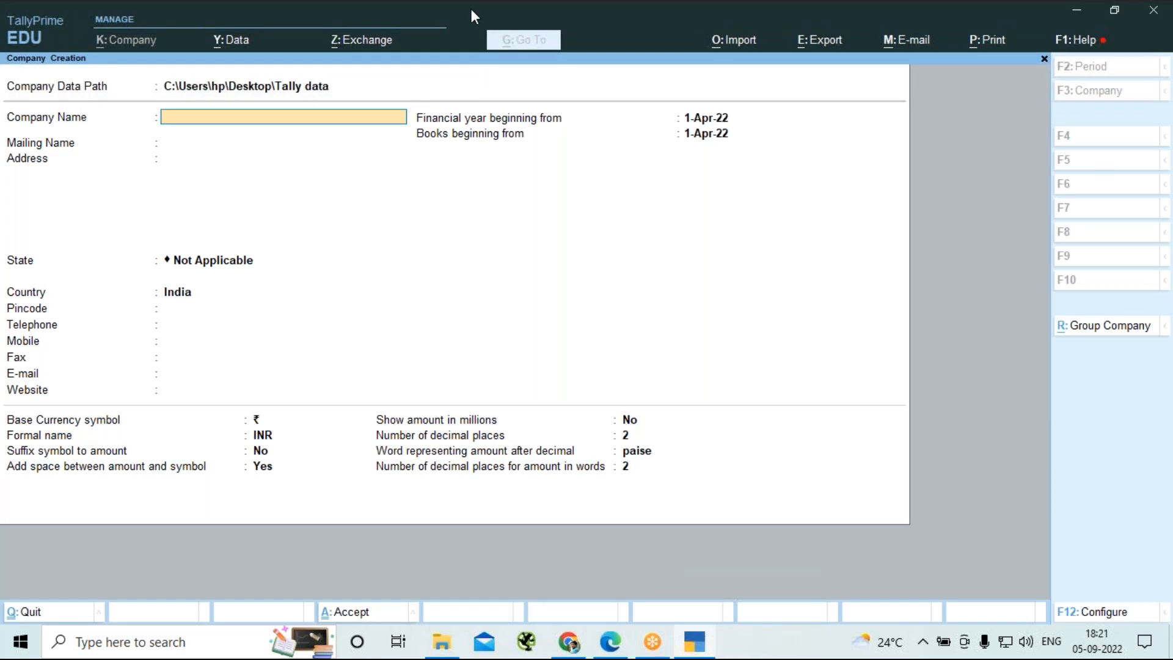
pyautogui.click(533, 6)
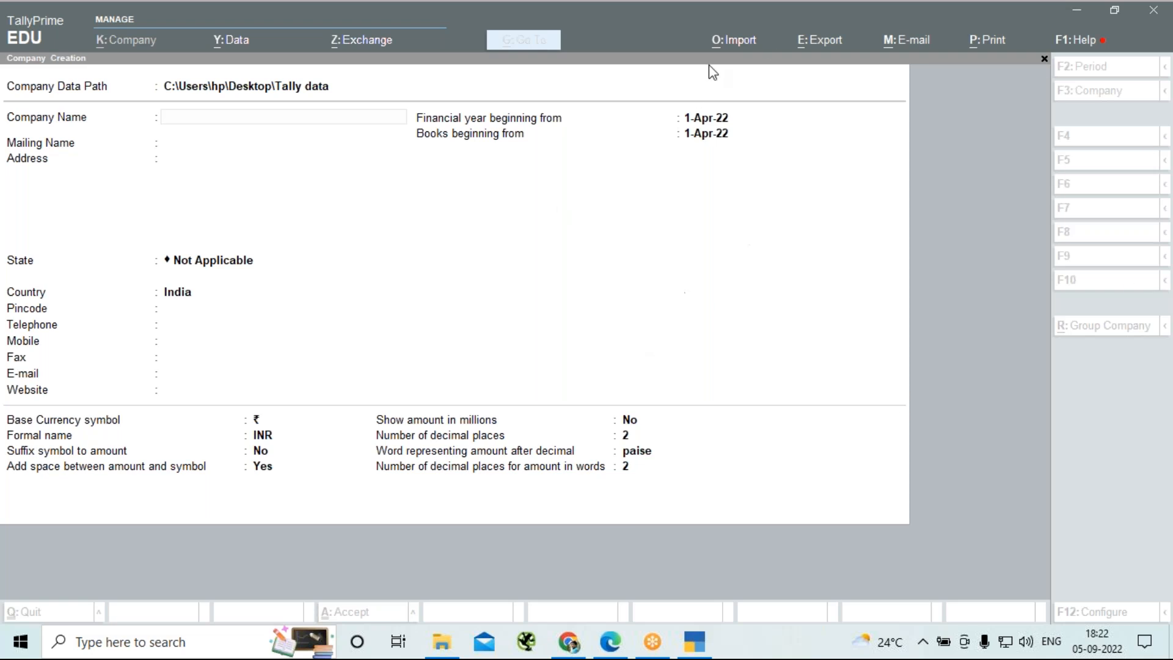
pyautogui.click(536, 256)
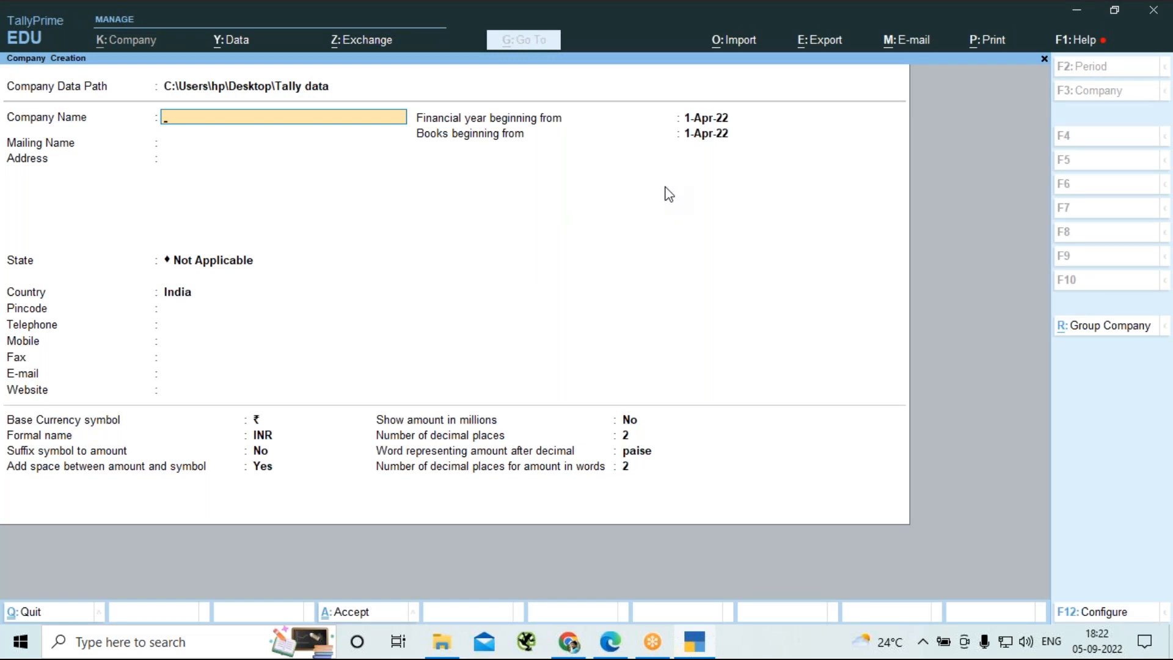
# Name the new company MCC Tally Co and accept the same text as its mailing name.
pyautogui.write('MCC Tally Co')
pyautogui.press('Return')
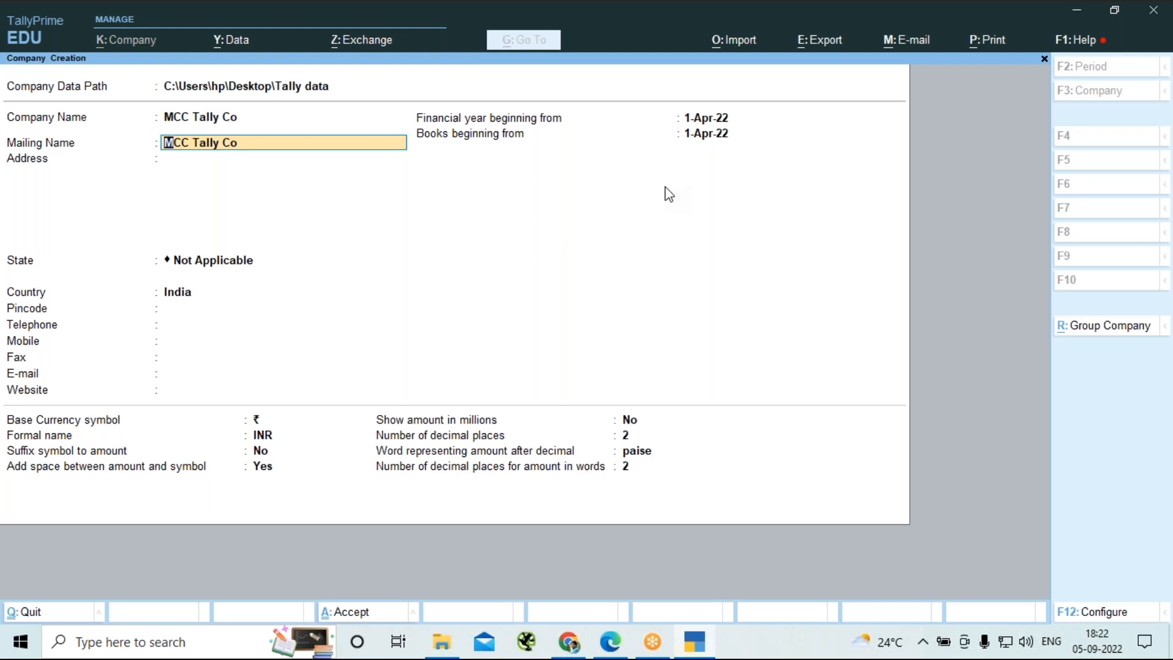
pyautogui.press('Return')
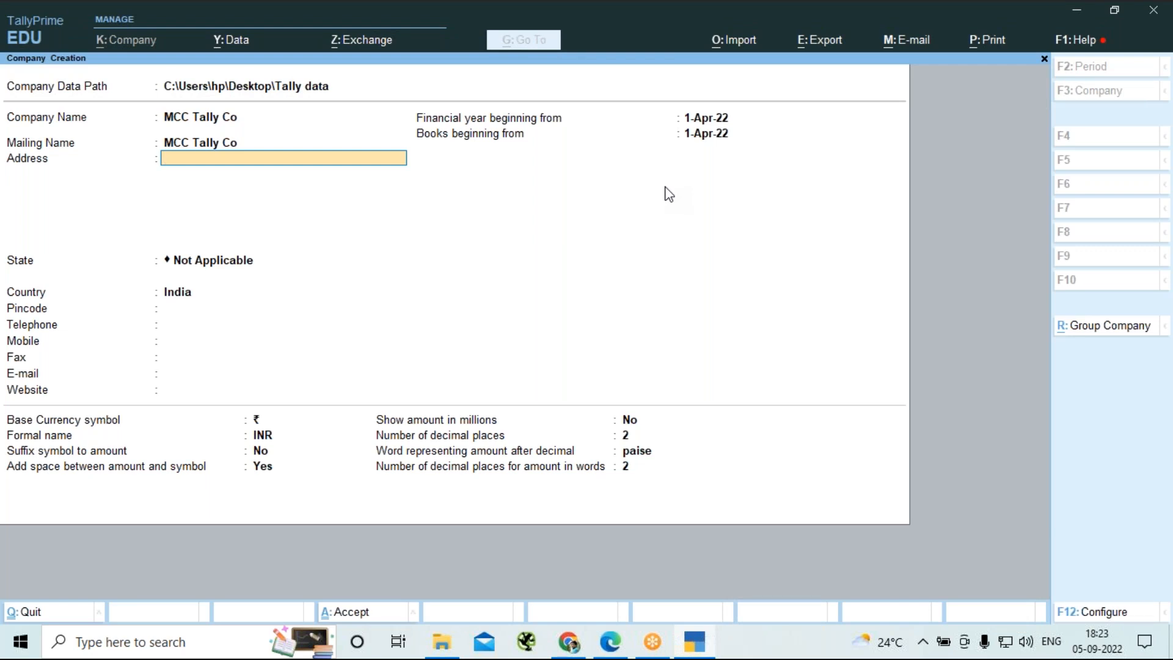
# Enter the company's two-line address and set its state to Karnataka.
pyautogui.write('ayanagar')
pyautogui.press('Return')
pyautogui.write('Bangalore')
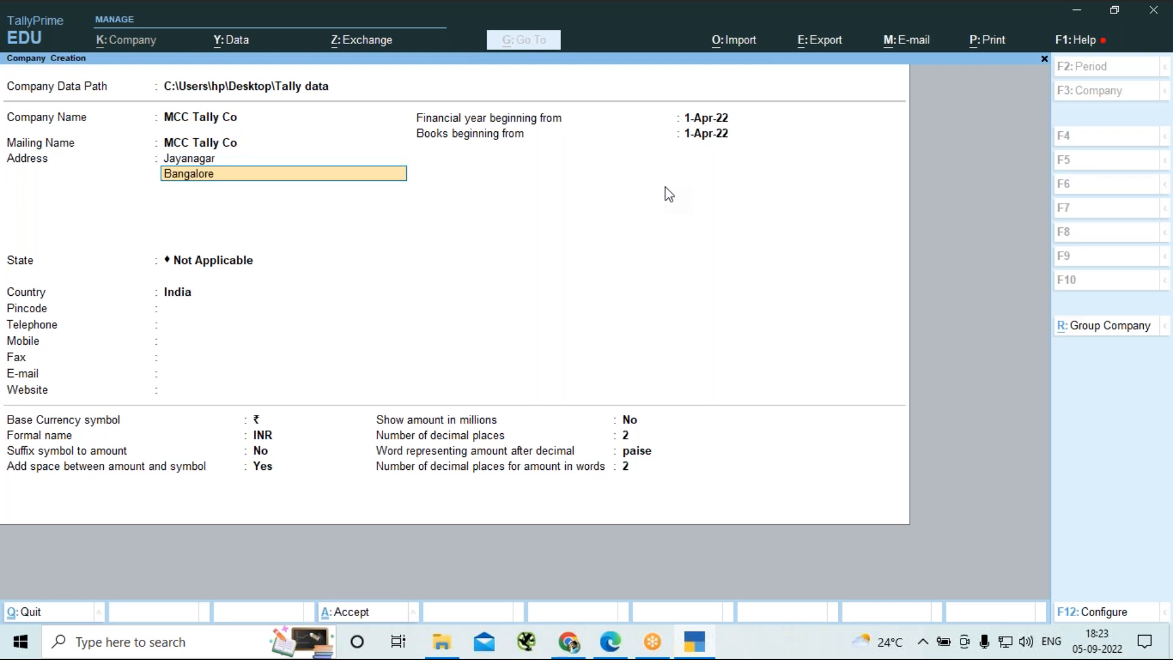
pyautogui.press('Return')
pyautogui.press('Return')
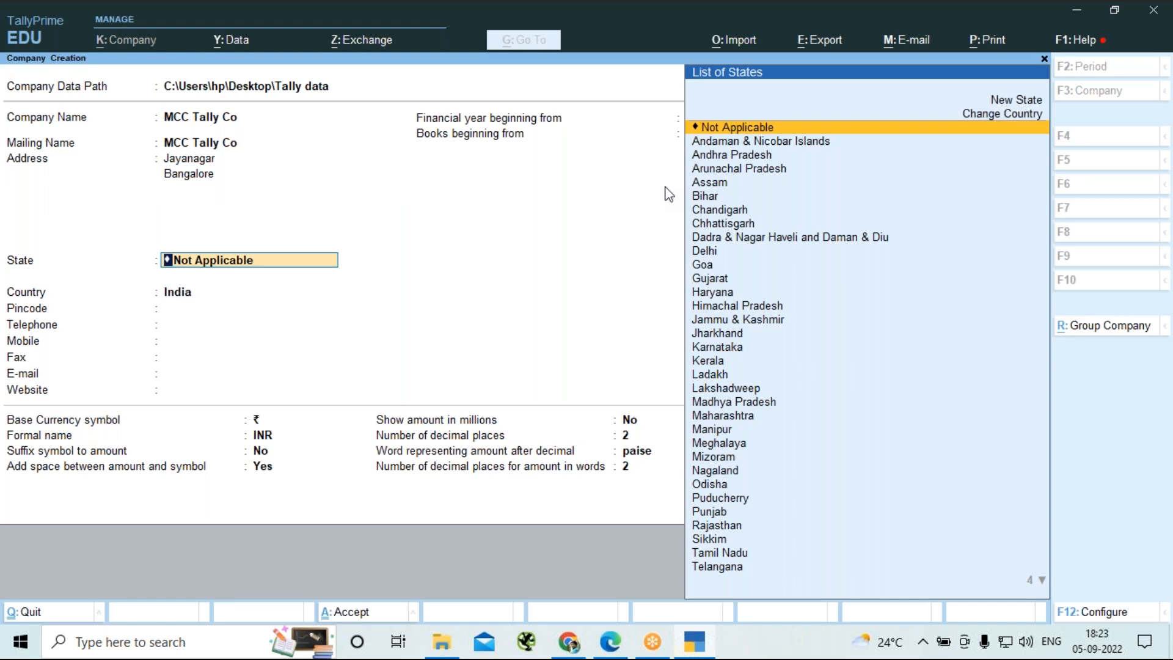
pyautogui.write('K')
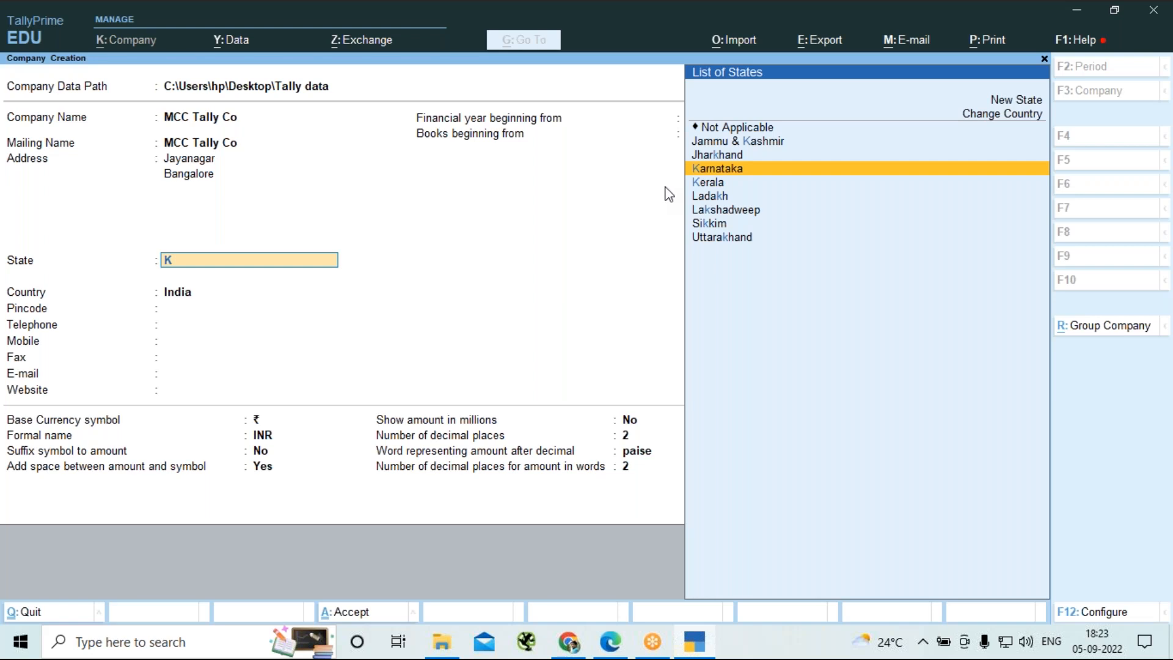
pyautogui.press('Return')
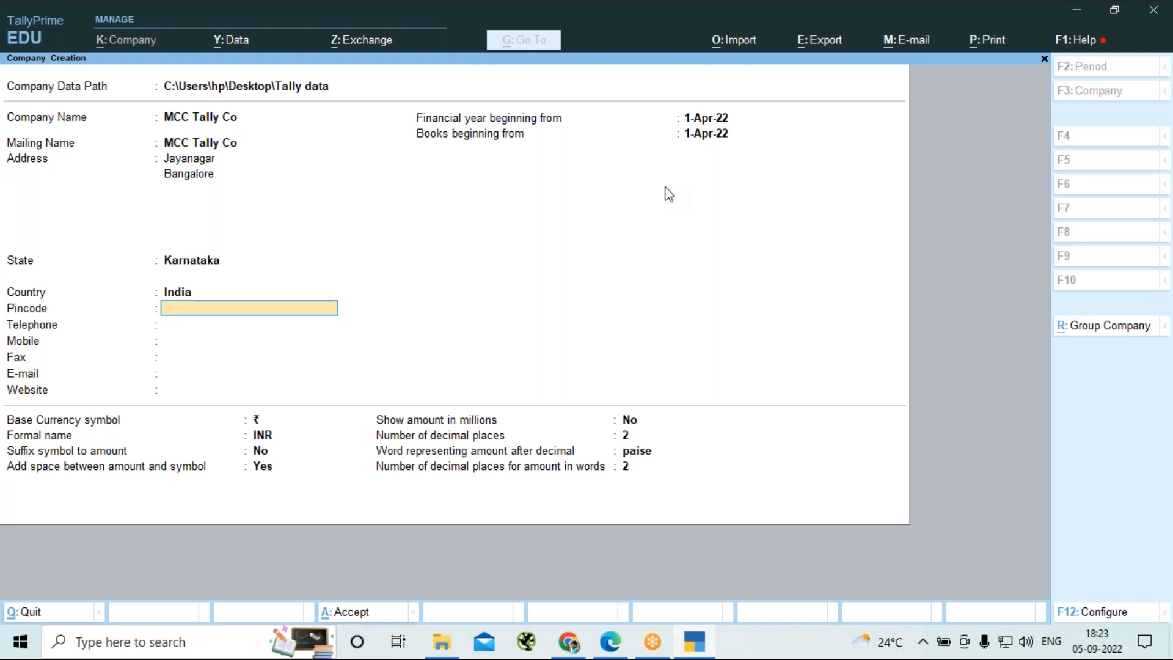
# Reset the company's state to Not Applicable and choose New Hampshire in the United States of America.
pyautogui.press('BackSpace')
pyautogui.press('BackSpace')
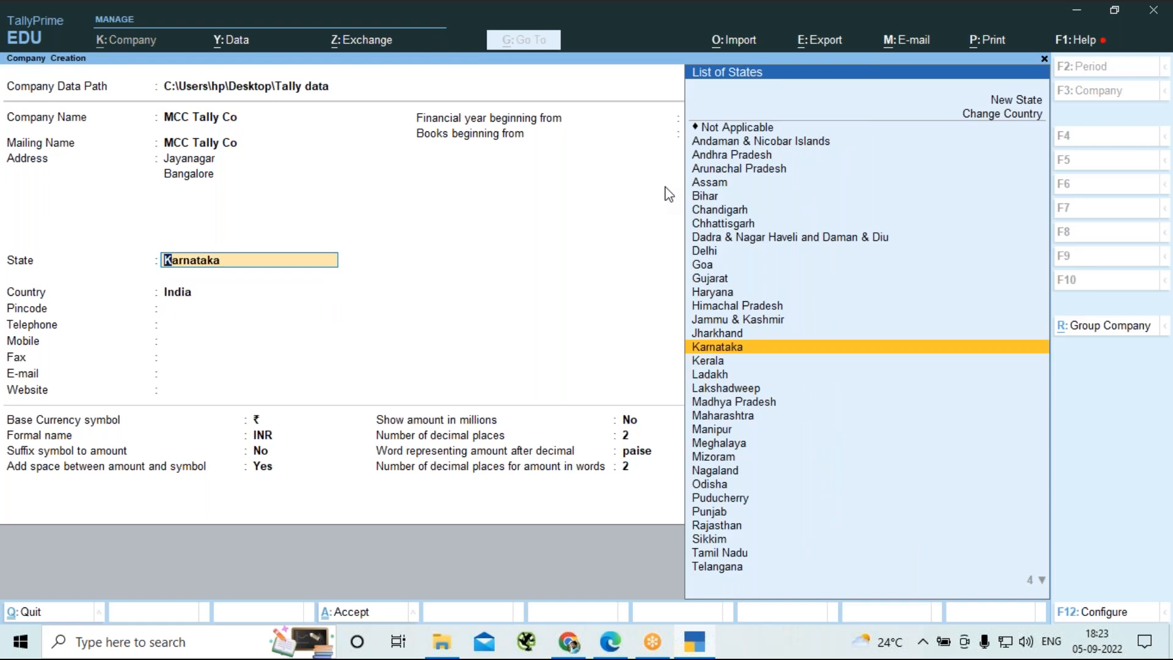
pyautogui.press('Up')
pyautogui.press('Up')
pyautogui.press('Up')
pyautogui.press('Up')
pyautogui.press('Up')
pyautogui.press('Up')
pyautogui.press('Up')
pyautogui.press('Up')
pyautogui.press('Up')
pyautogui.press('Up')
pyautogui.press('Up')
pyautogui.press('Up')
pyautogui.press('Up')
pyautogui.press('Up')
pyautogui.press('Up')
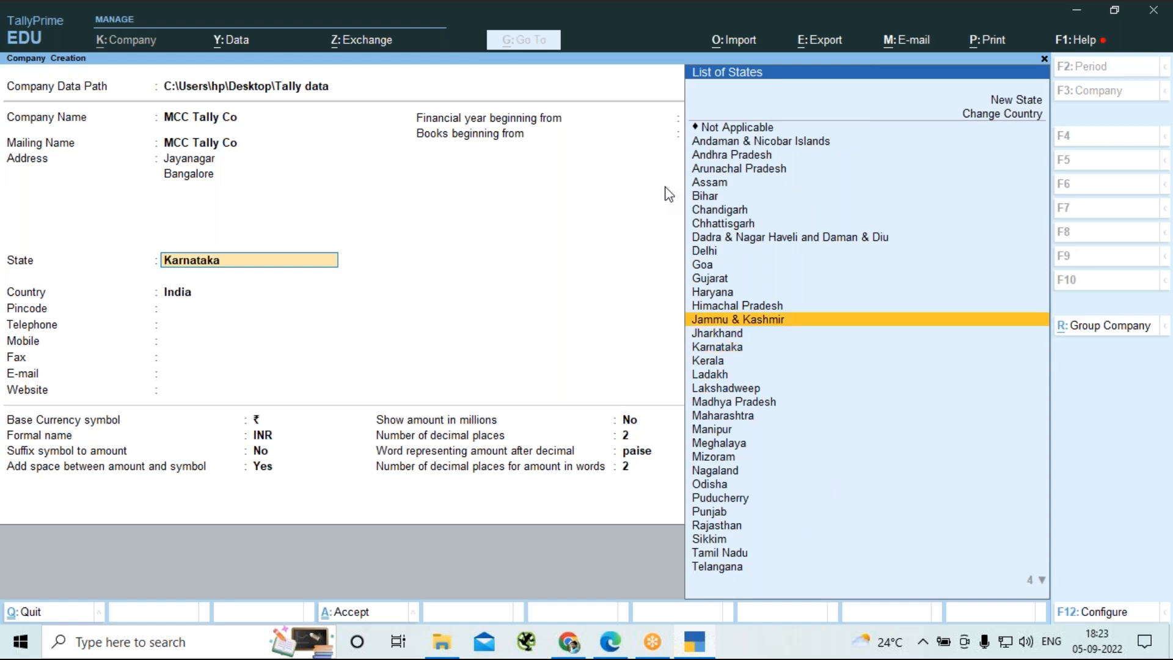
pyautogui.press('Up')
pyautogui.press('Up')
pyautogui.press('Up')
pyautogui.press('Down')
pyautogui.press('Down')
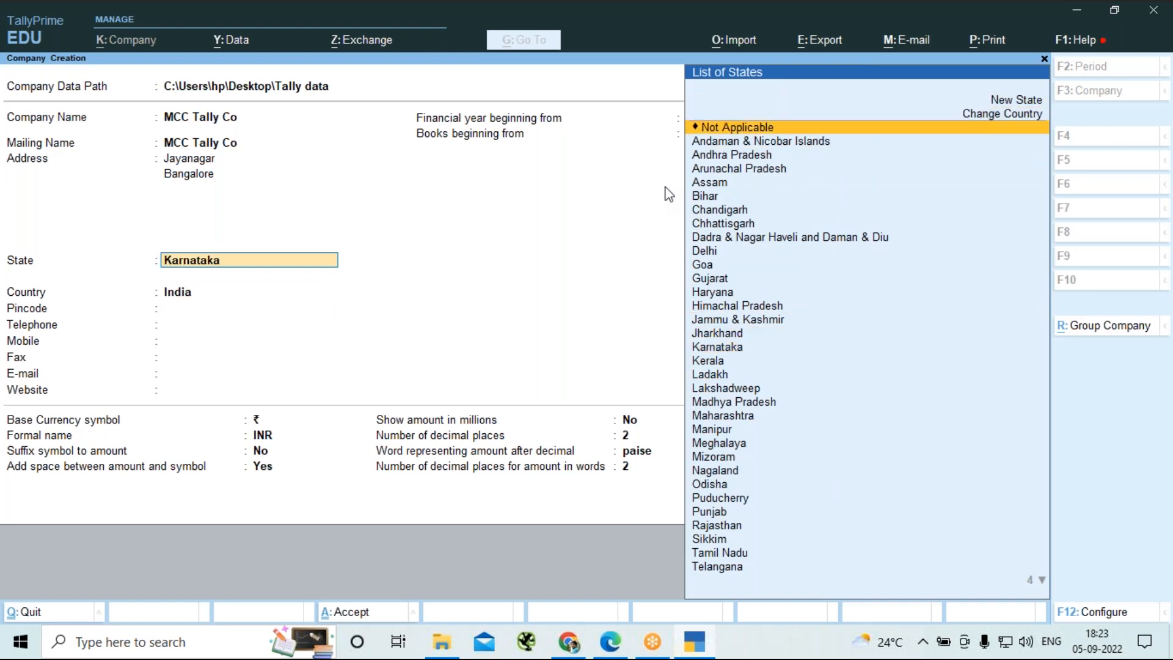
pyautogui.press('Return')
pyautogui.press('BackSpace')
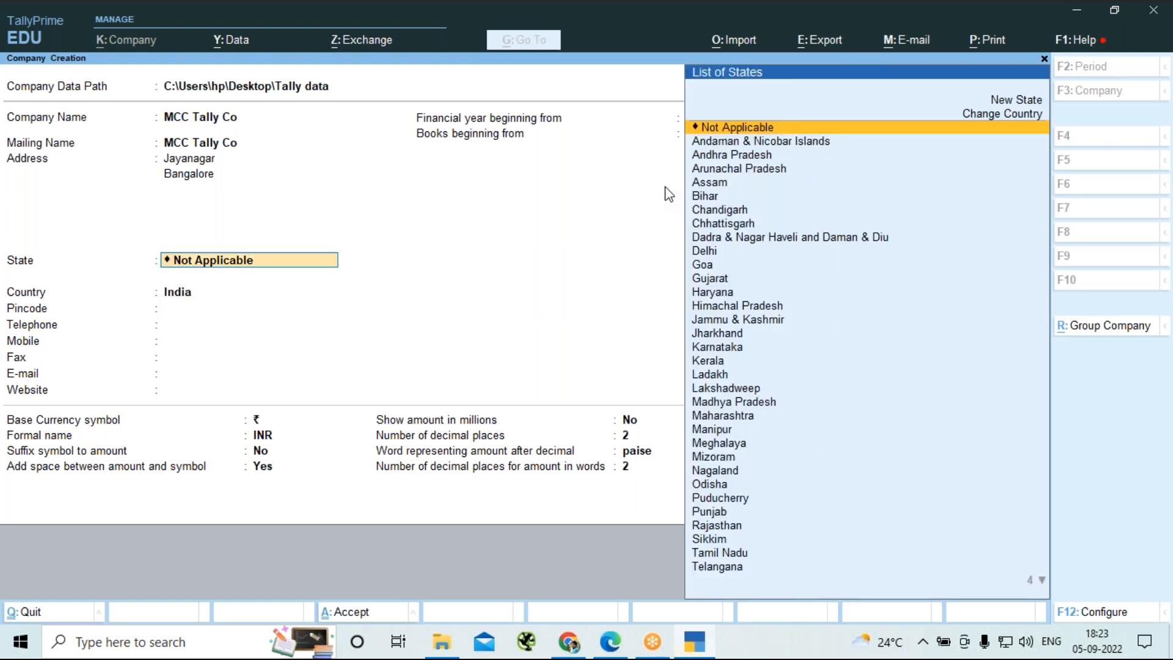
pyautogui.write('New Hampshire')
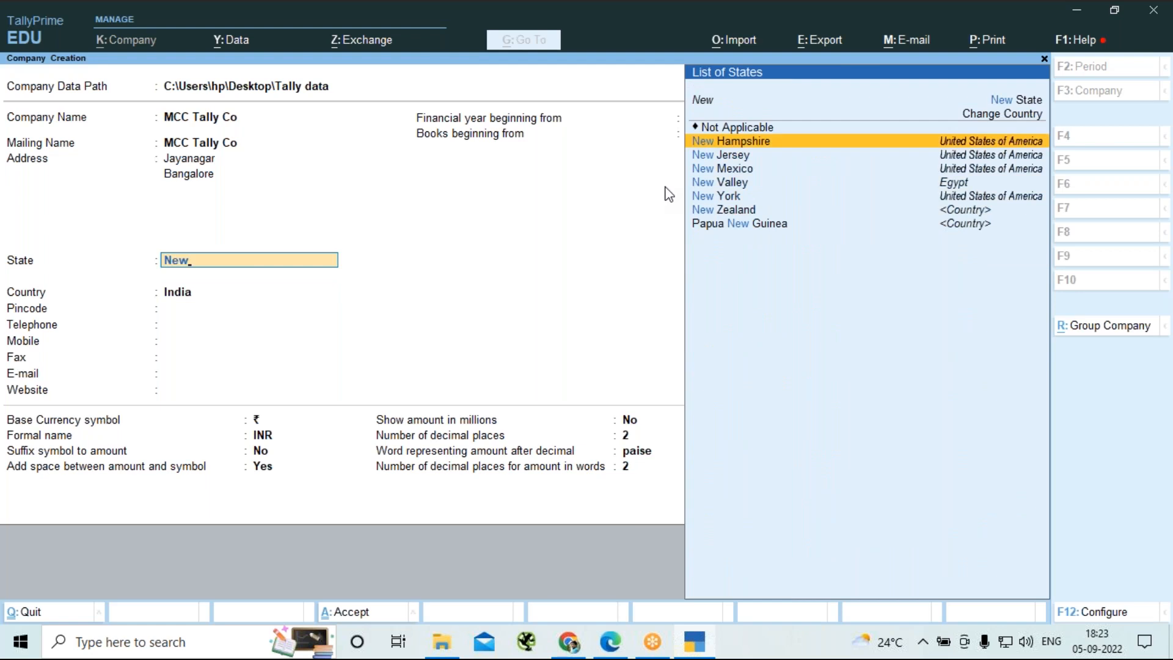
pyautogui.press('Return')
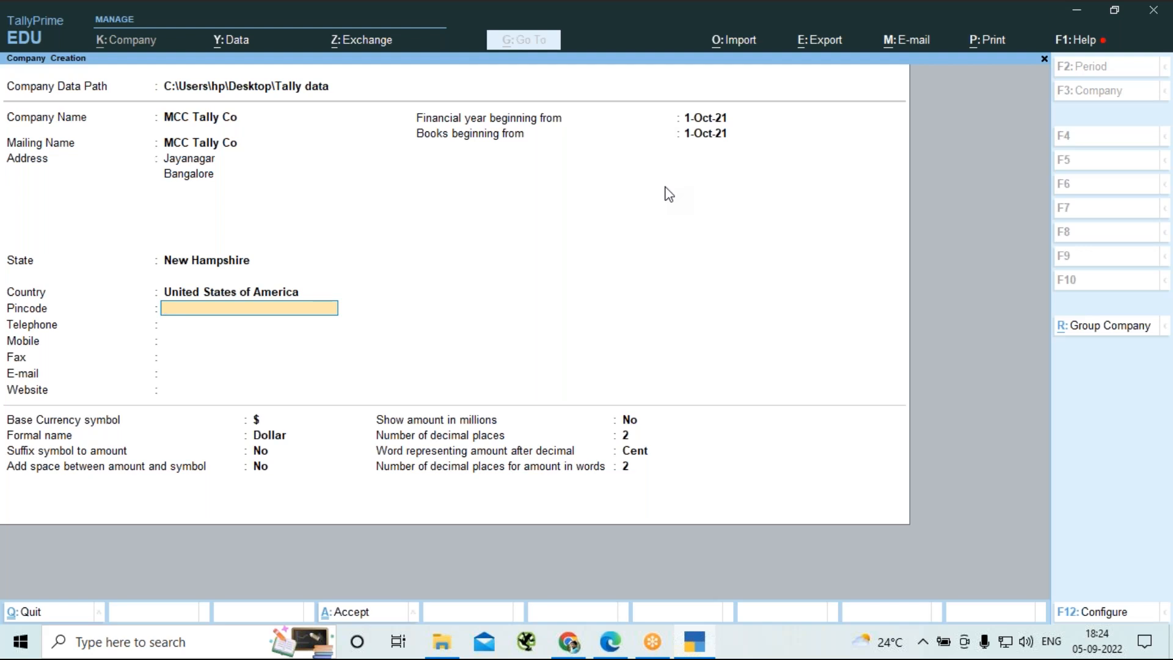
# Reset the state to Not Applicable and set it to Karnataka, India.
pyautogui.press('BackSpace')
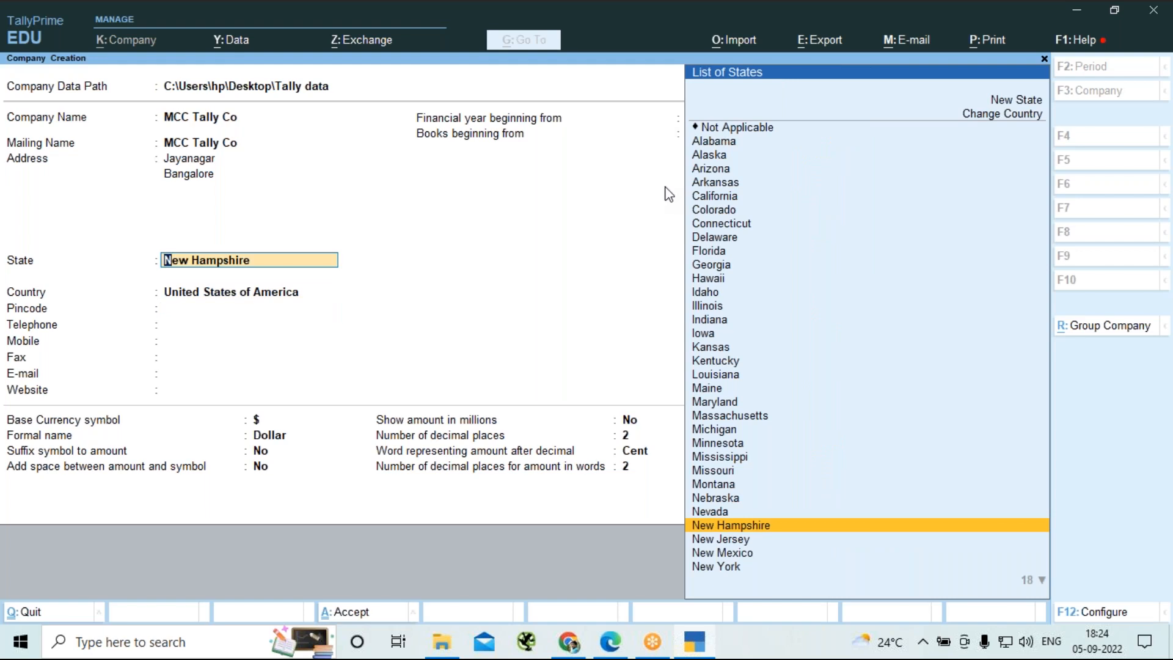
pyautogui.press('Up')
pyautogui.press('Up')
pyautogui.press('Up')
pyautogui.press('Up')
pyautogui.press('Up')
pyautogui.press('Up')
pyautogui.press('Up')
pyautogui.press('Up')
pyautogui.press('Up')
pyautogui.press('Up')
pyautogui.press('Up')
pyautogui.press('Up')
pyautogui.press('Up')
pyautogui.press('Up')
pyautogui.press('Up')
pyautogui.press('Up')
pyautogui.press('Up')
pyautogui.press('Up')
pyautogui.press('Up')
pyautogui.press('Up')
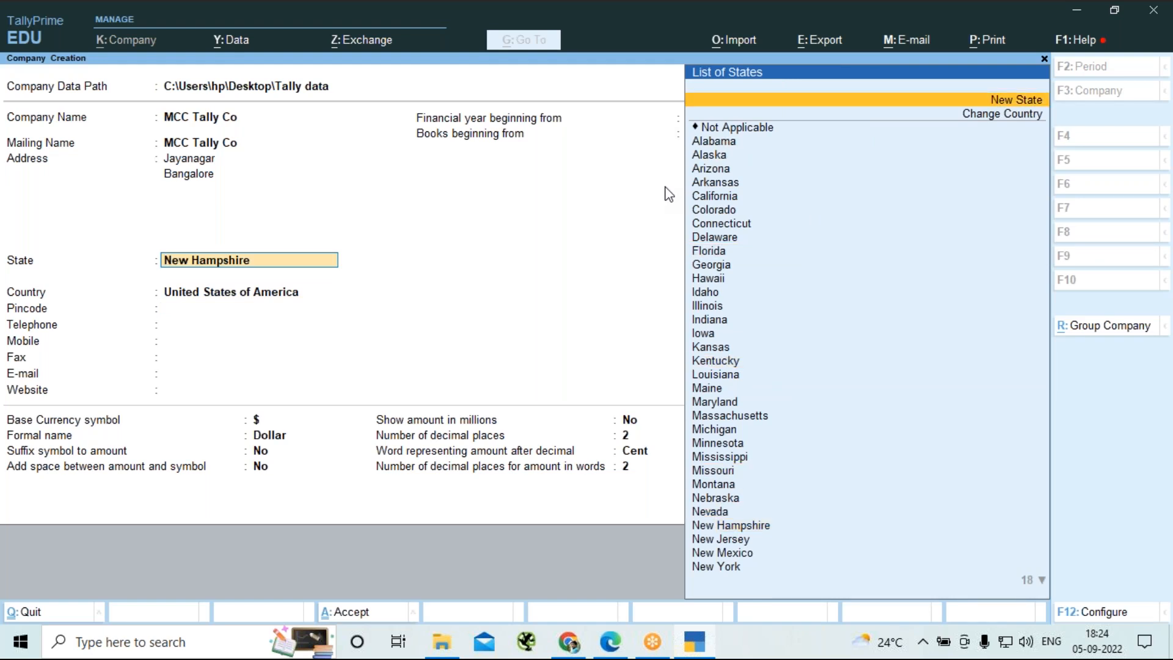
pyautogui.press('Down')
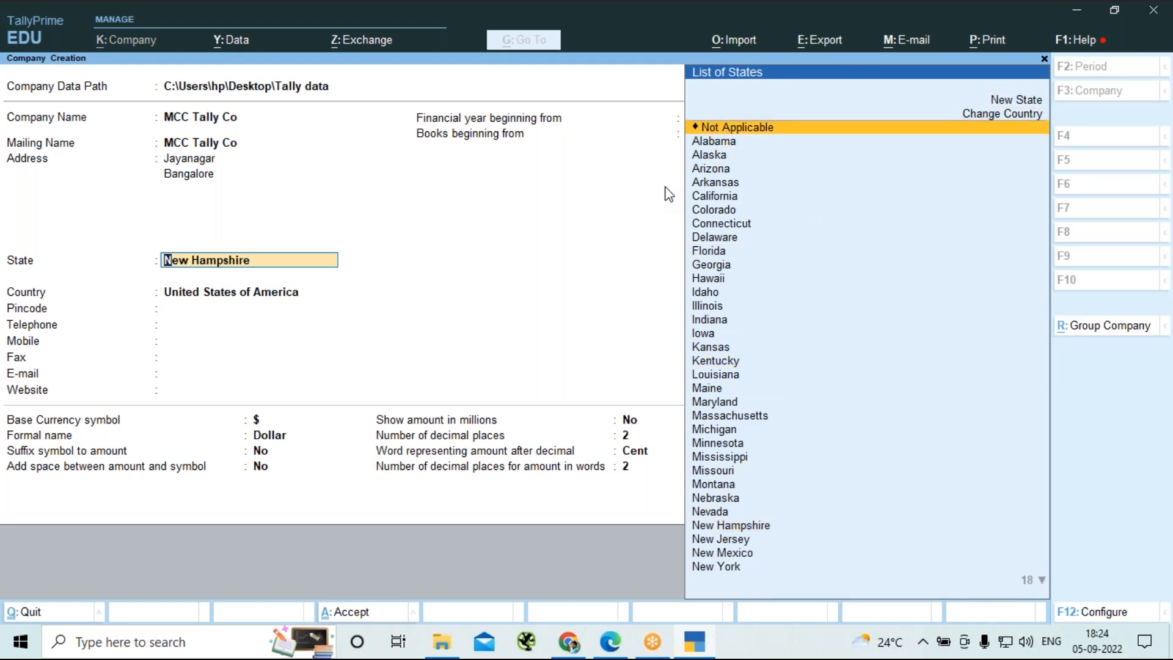
pyautogui.press('Return')
pyautogui.press('BackSpace')
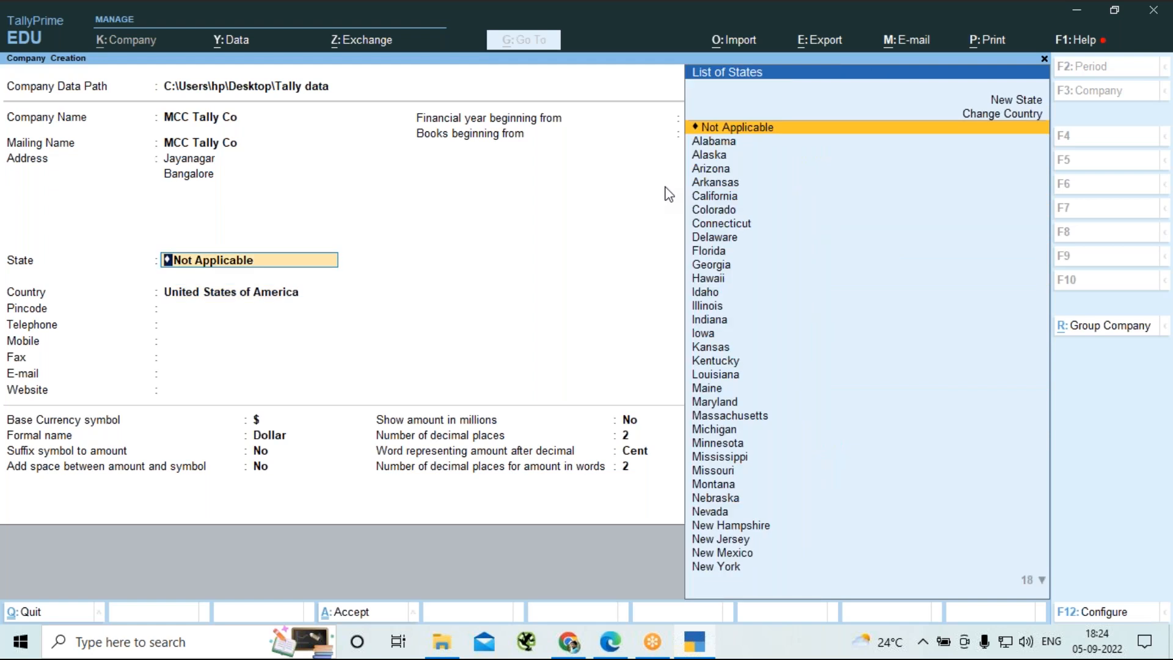
pyautogui.write('Kar')
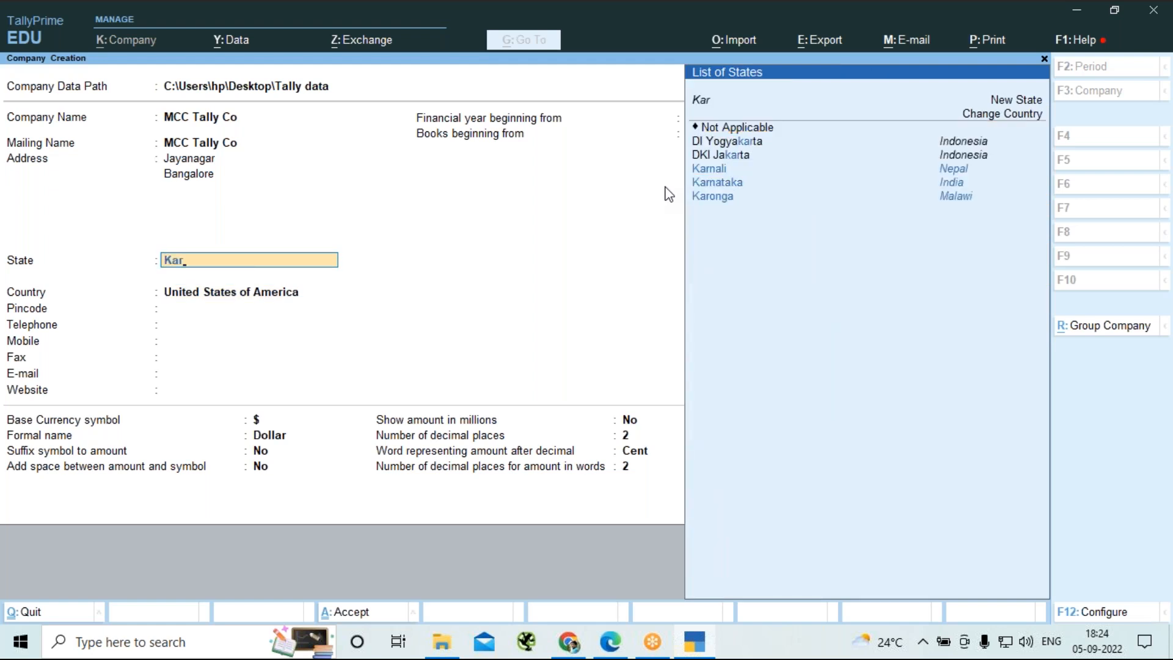
pyautogui.press('Down')
pyautogui.press('Up')
pyautogui.press('Return')
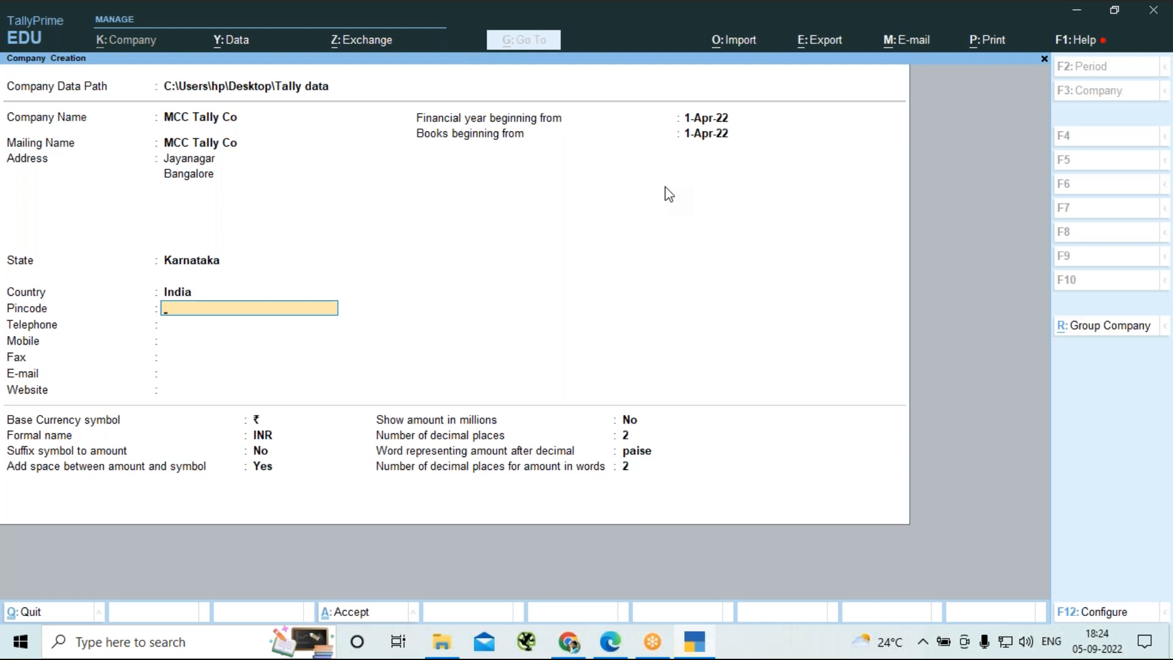
# Leave the pincode and all contact fields blank and accept 1-Apr-22 as the financial year's beginning date.
pyautogui.press('Return')
pyautogui.press('Return')
pyautogui.press('Return')
pyautogui.press('Return')
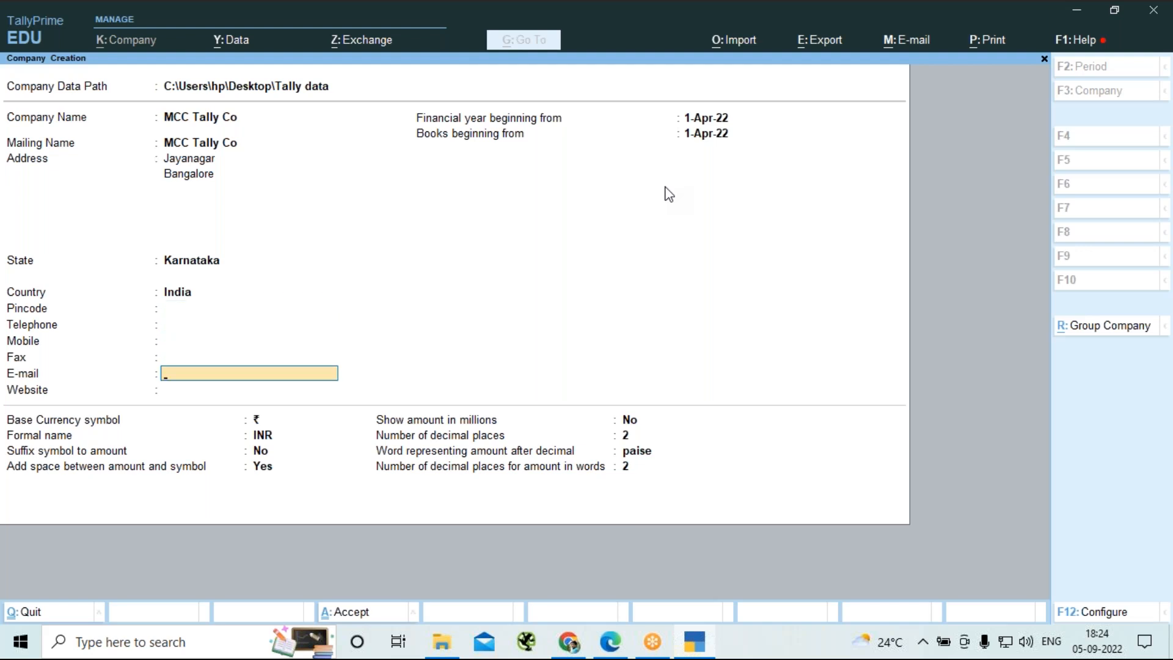
pyautogui.press('Return')
pyautogui.press('Return')
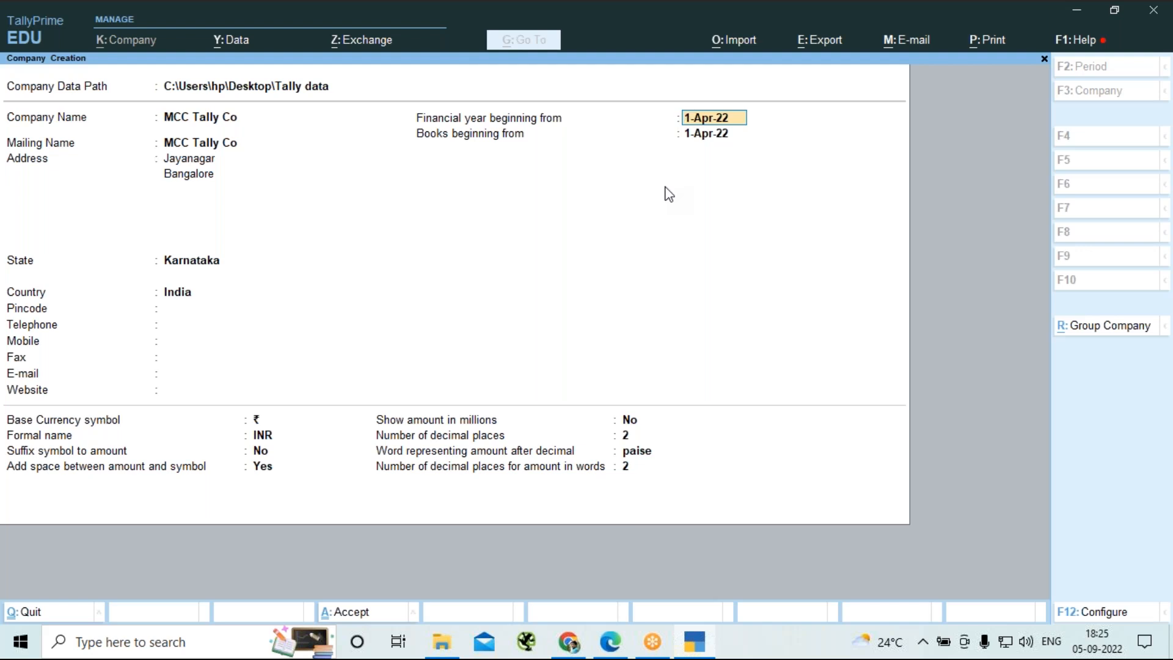
pyautogui.press('Return')
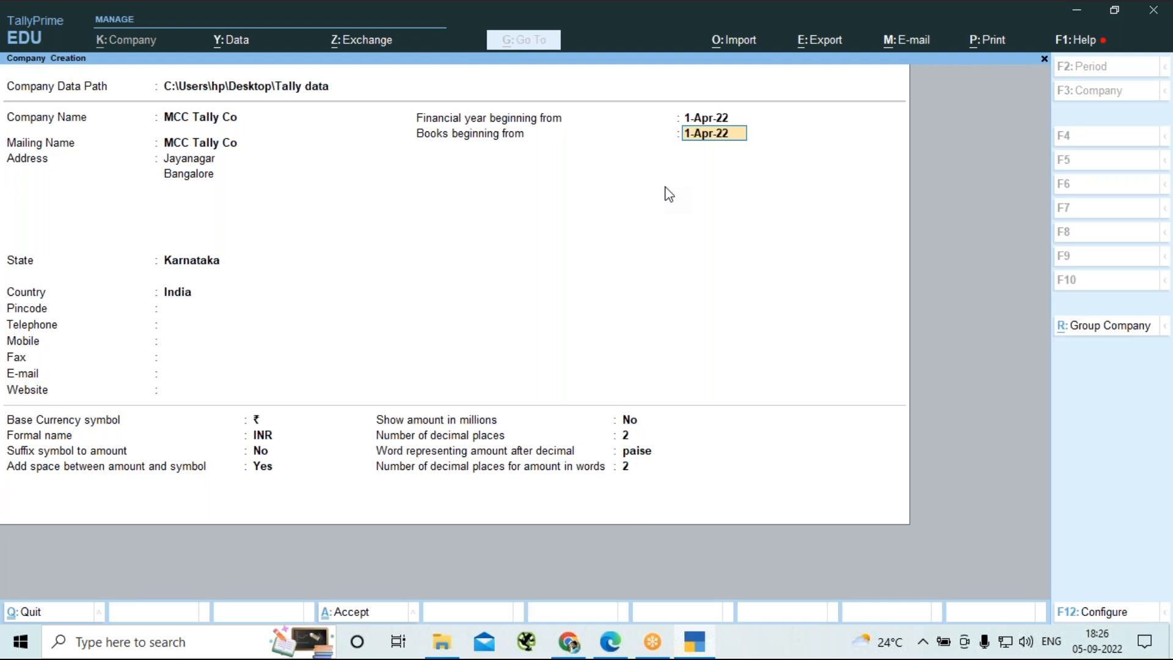
# Set the books beginning date to 1-Aug-22.
pyautogui.write('1-8-22')
pyautogui.press('Return')
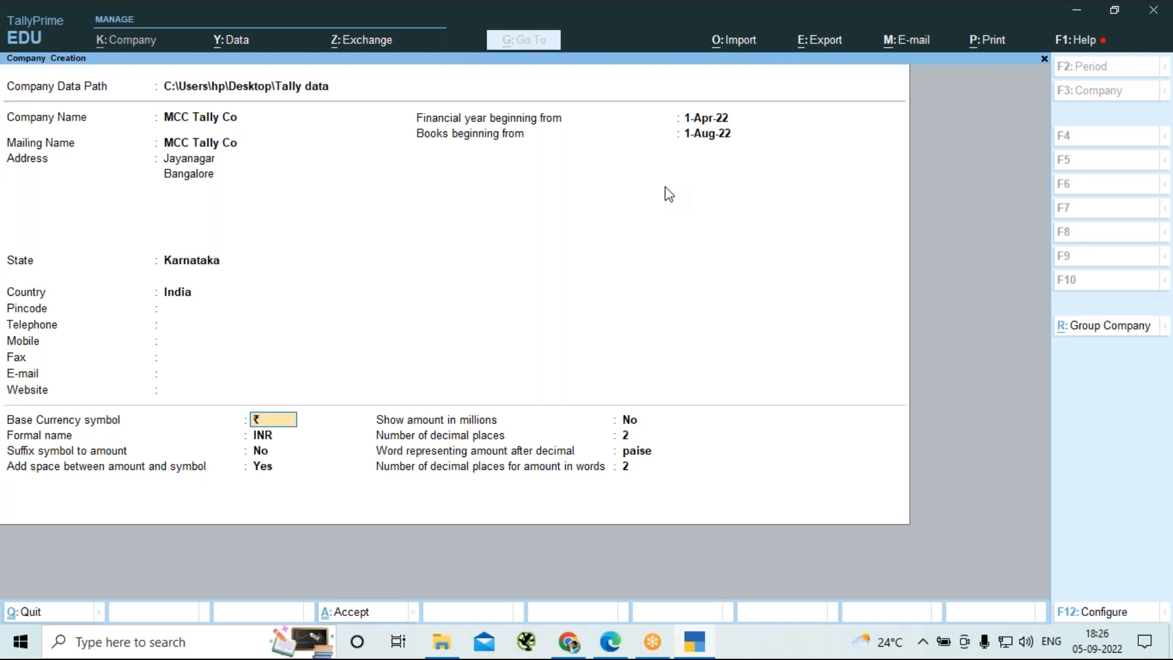
# Change the books beginning date to 1-Apr-22.
pyautogui.press('BackSpace')
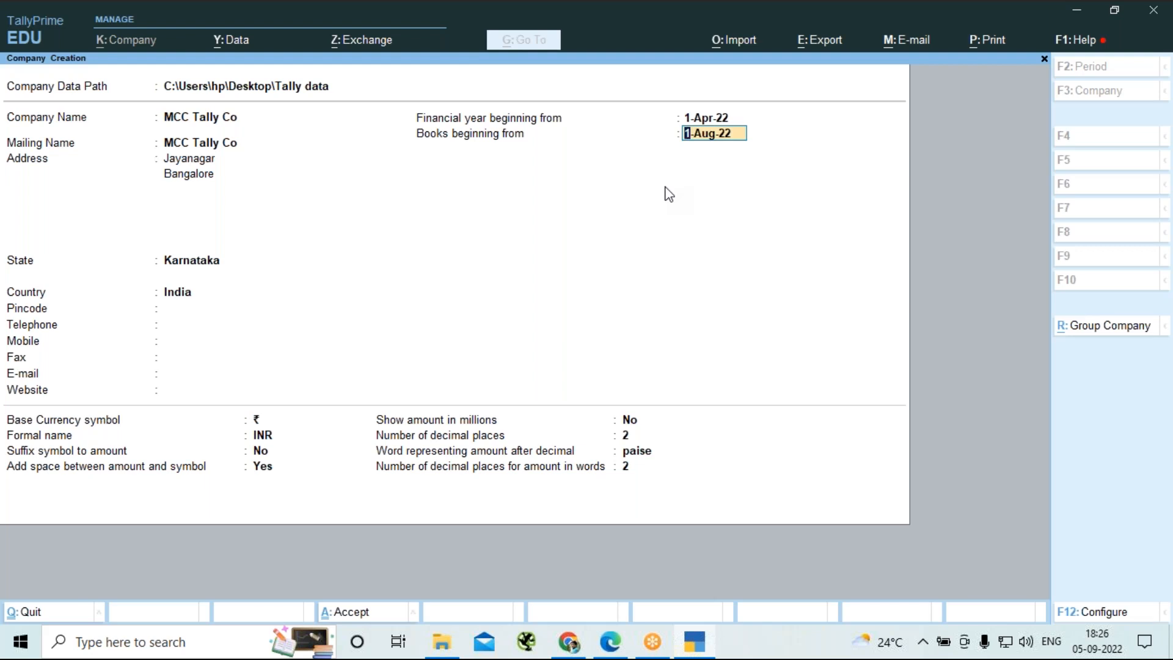
pyautogui.write('1')
pyautogui.write('4-22')
pyautogui.press('Return')
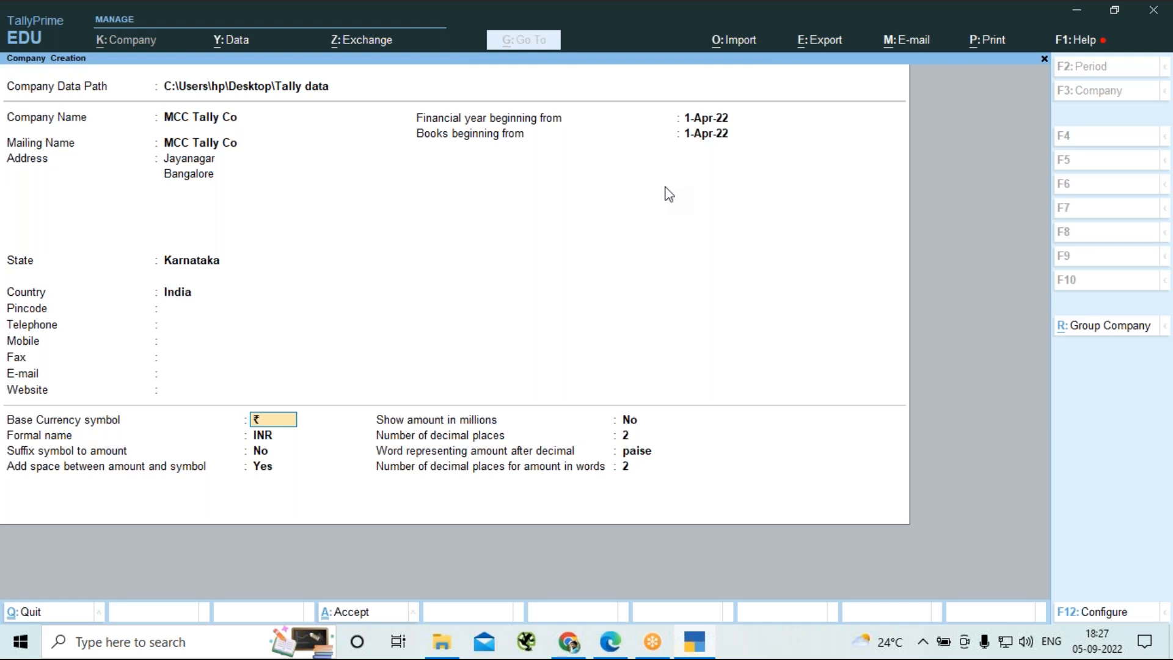
pyautogui.press('Return')
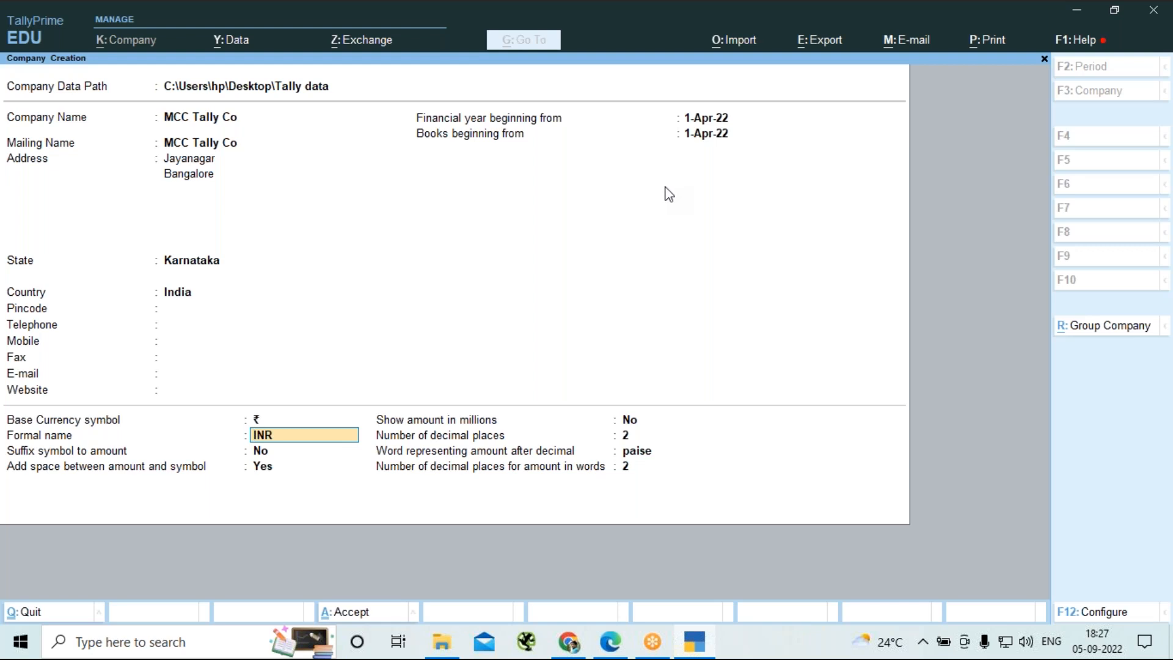
pyautogui.press('BackSpace')
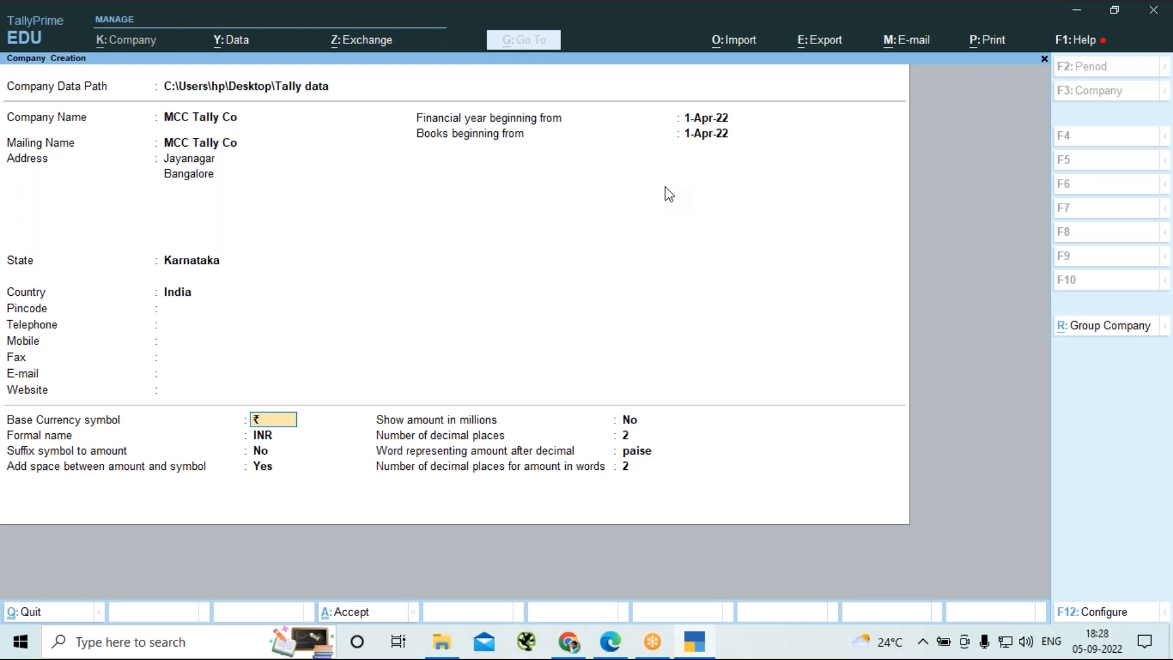
# Accept ₹ as the base currency symbol, INR as its formal name and No for suffixing the symbol to the amount.
pyautogui.press('Return')
pyautogui.press('Return')
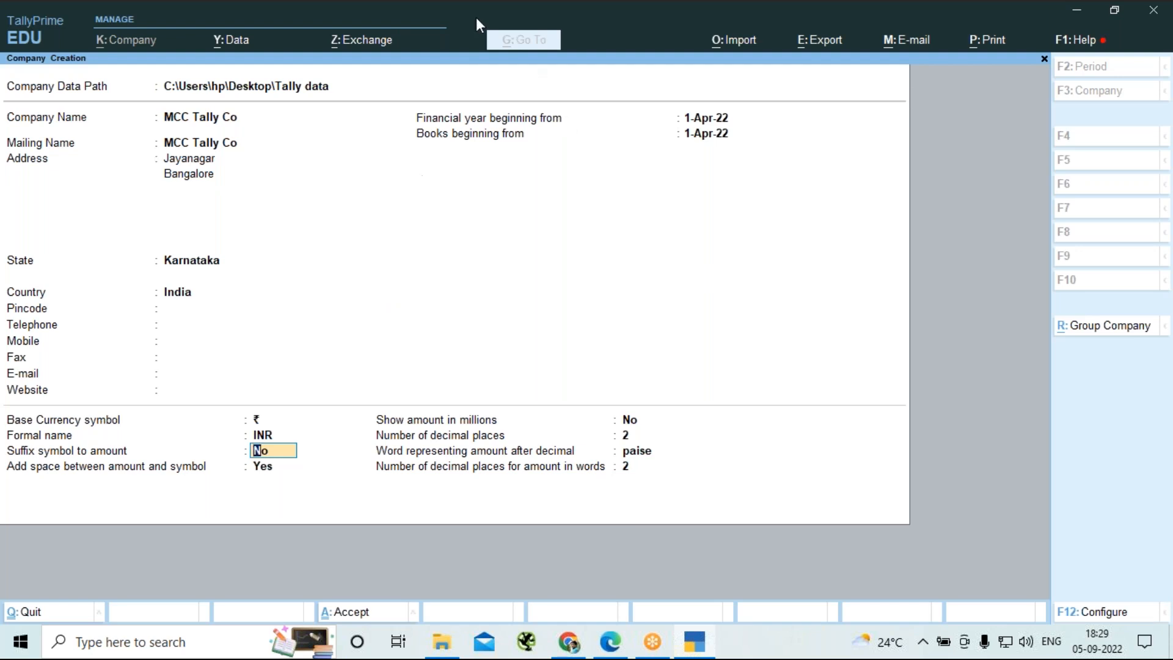
pyautogui.click(790, 22)
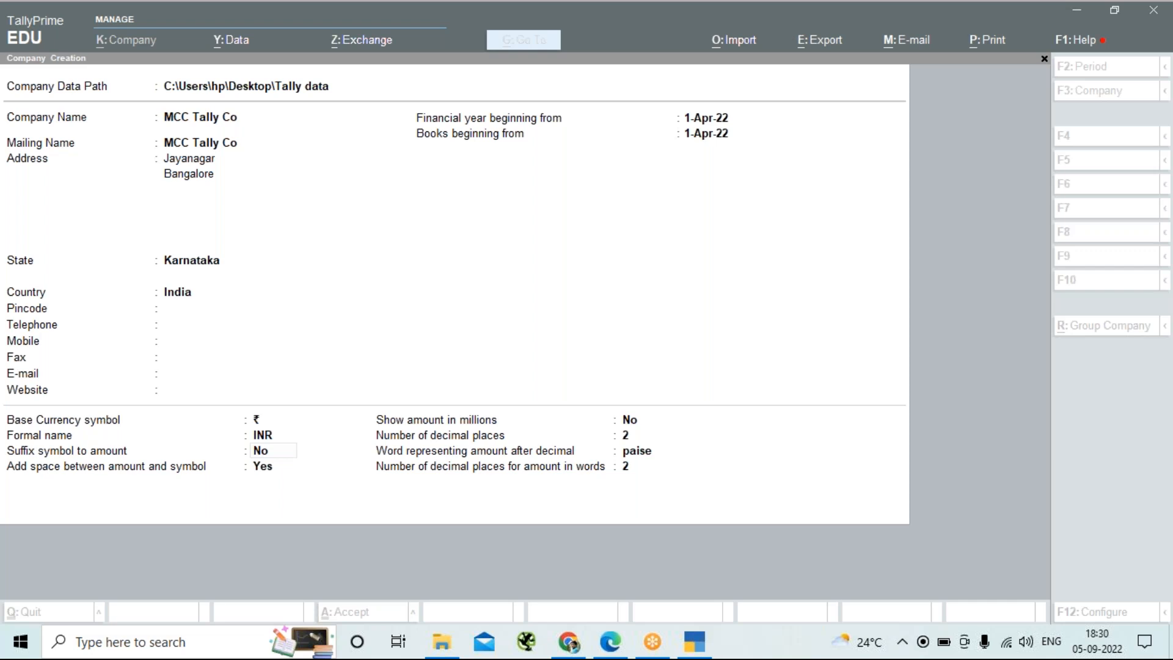
pyautogui.press('super+l')
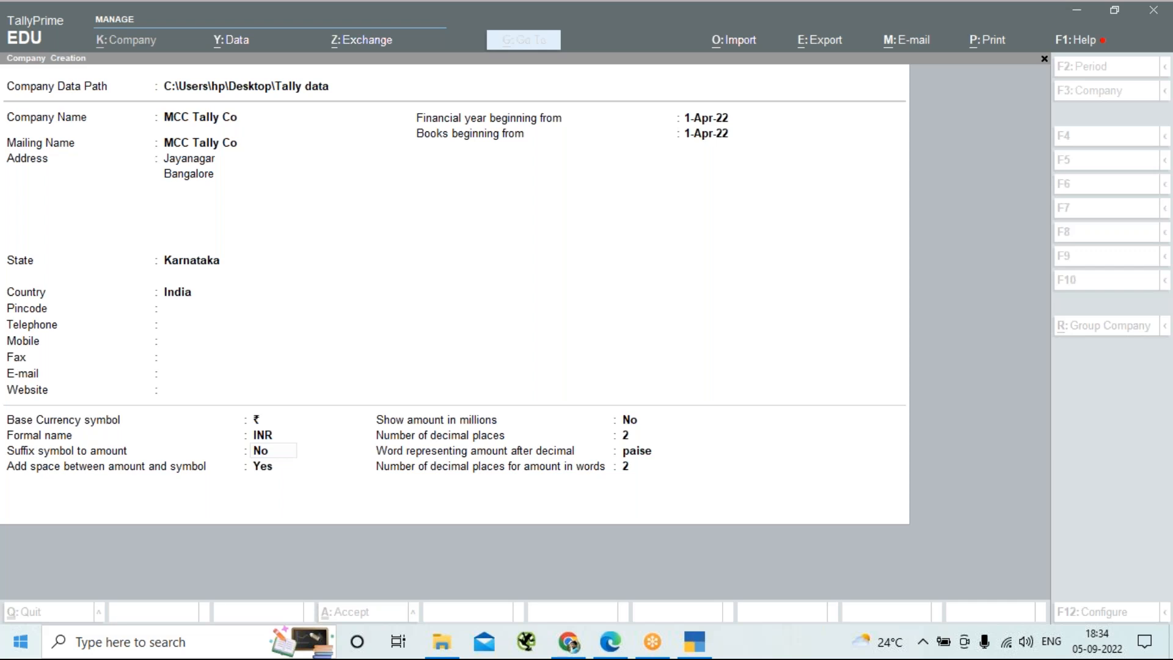
pyautogui.click(521, 244)
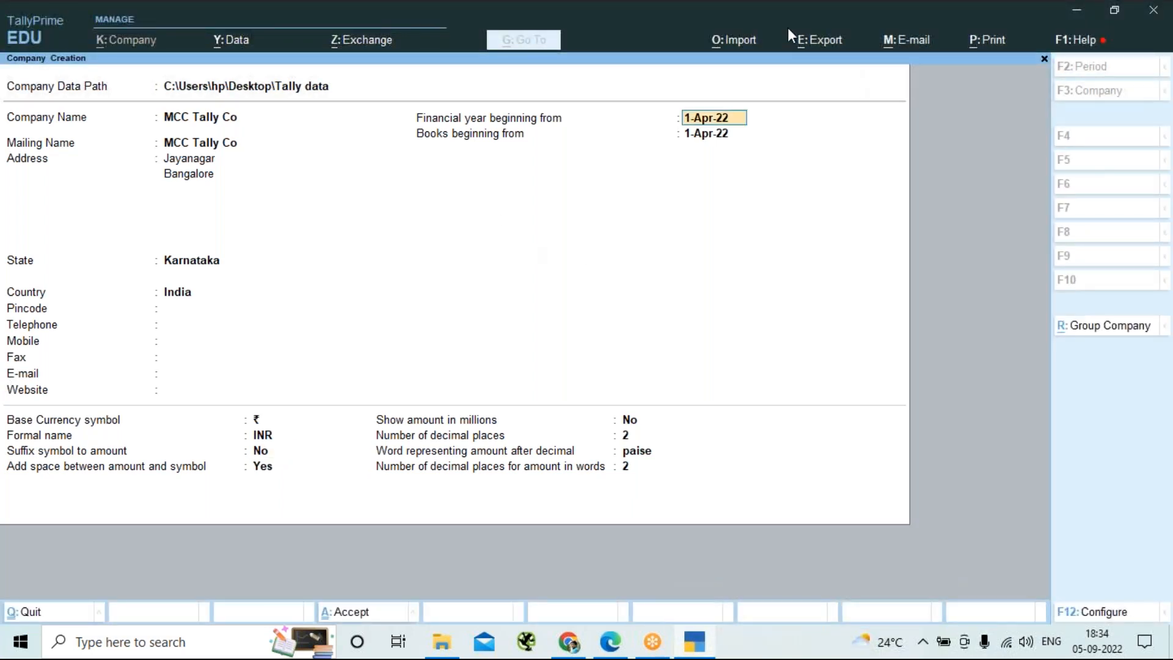
pyautogui.click(788, 29)
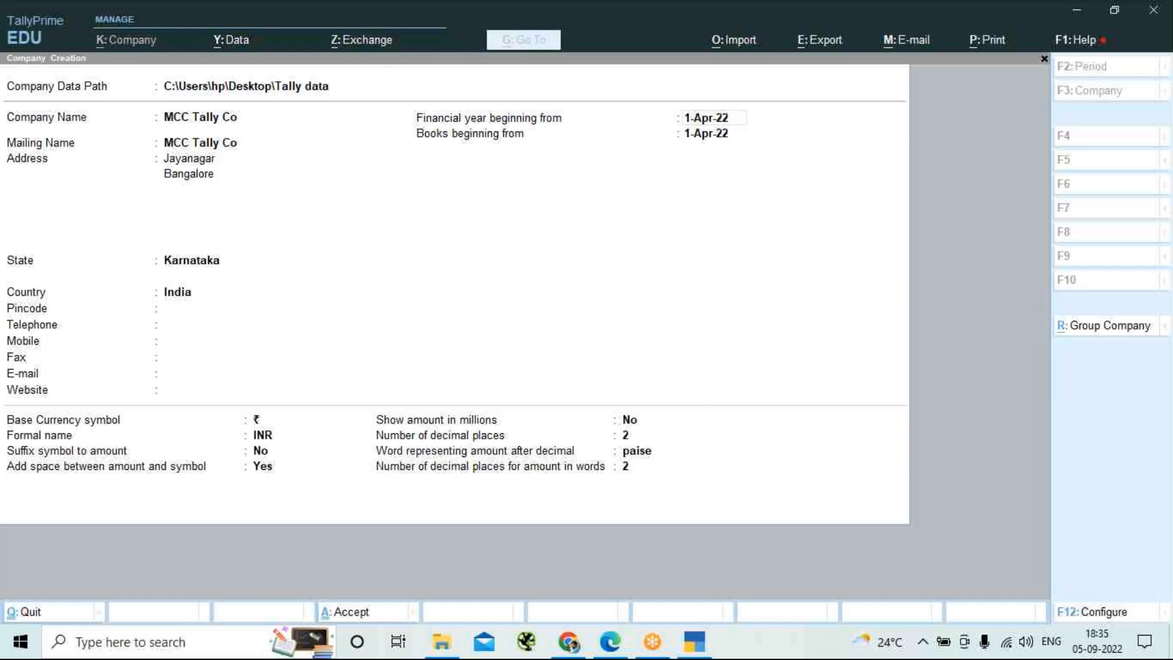
pyautogui.click(345, 507)
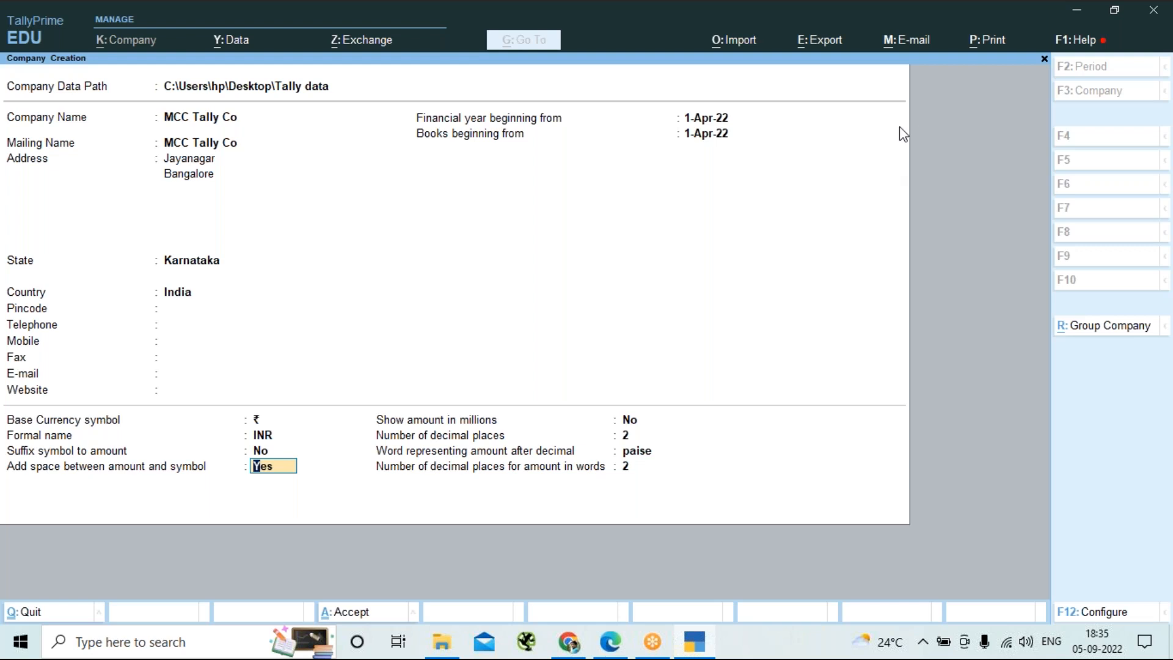
# Keep Yes for adding space between amount and symbol and No for showing amounts in millions.
pyautogui.press('Return')
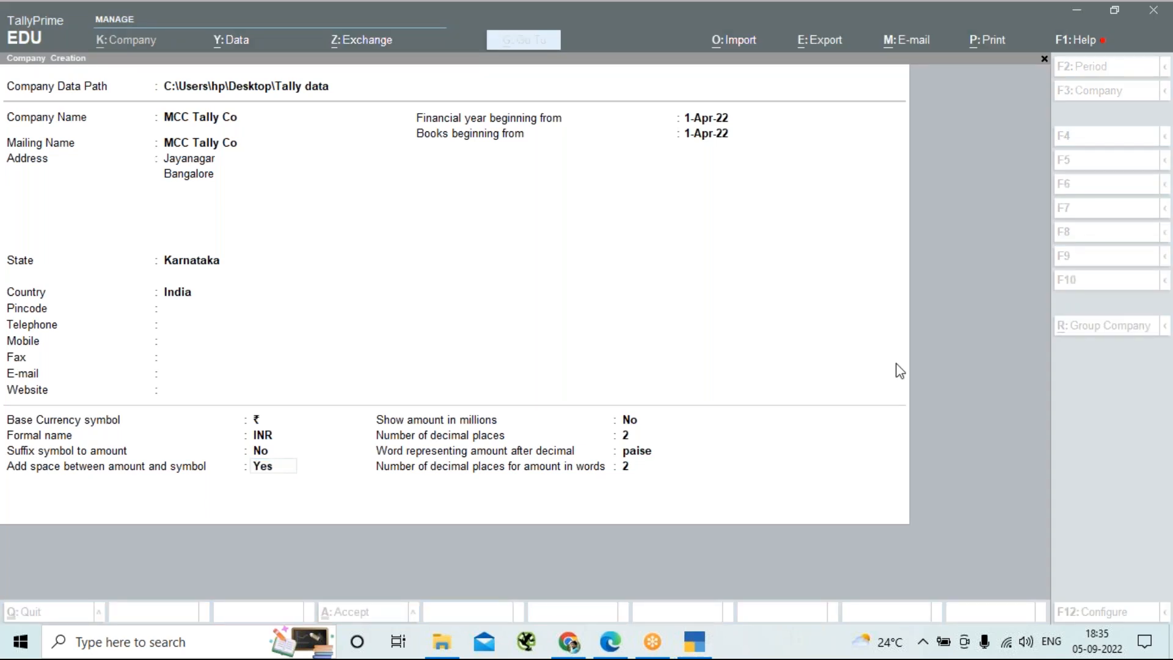
pyautogui.click(306, 492)
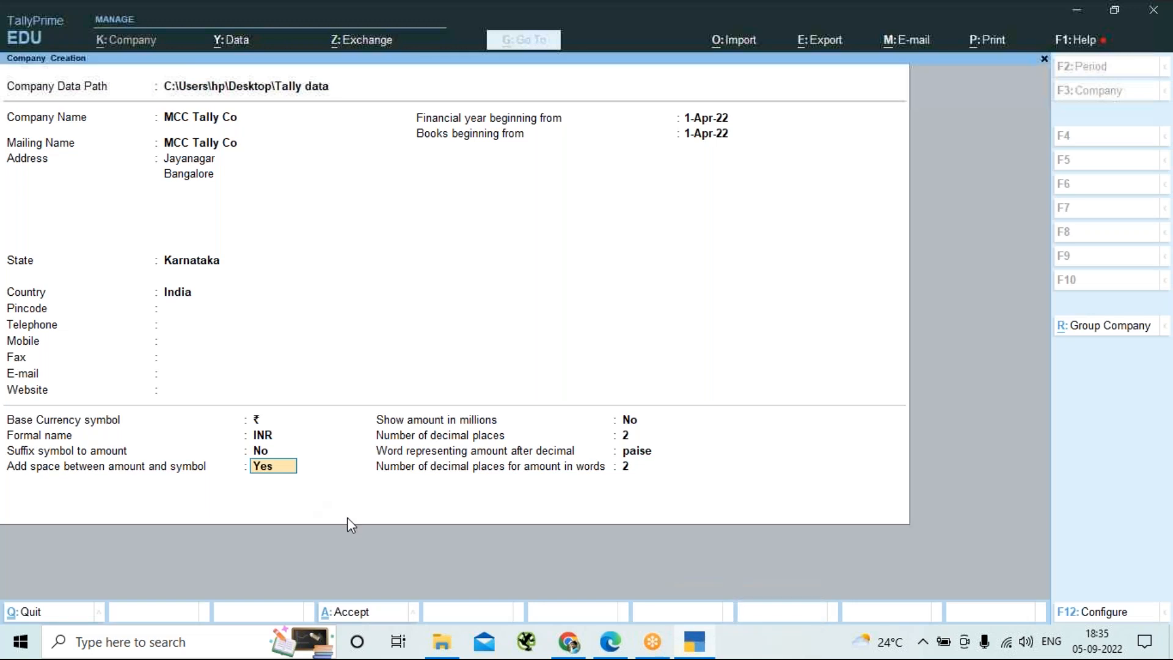
pyautogui.click(638, 419)
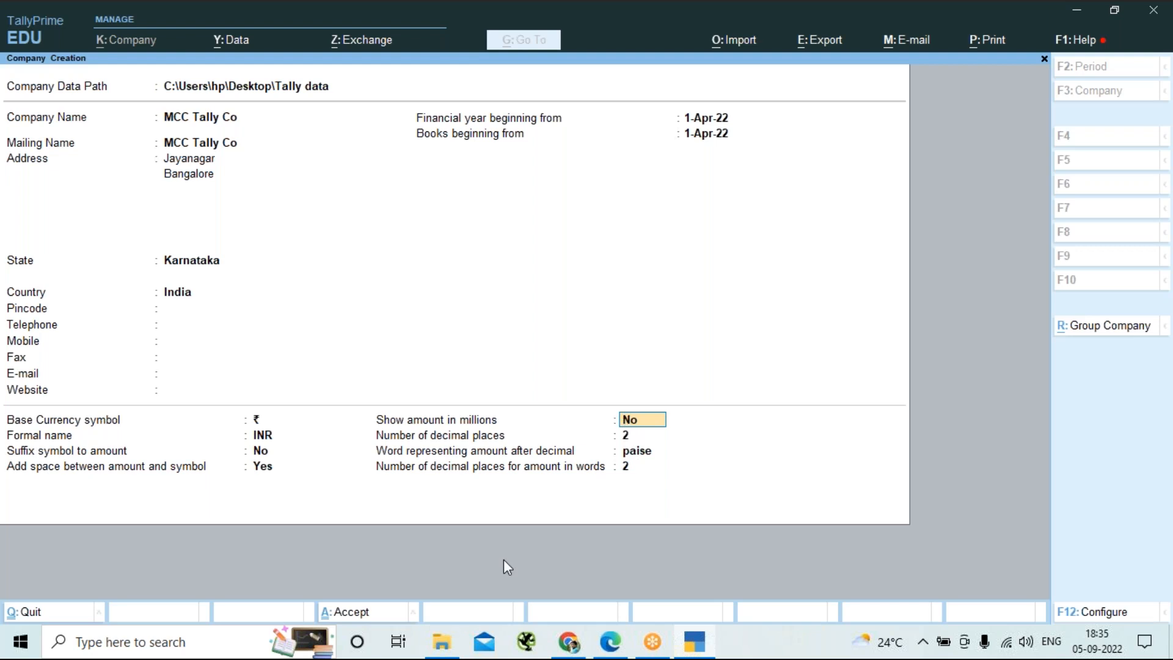
pyautogui.press('Return')
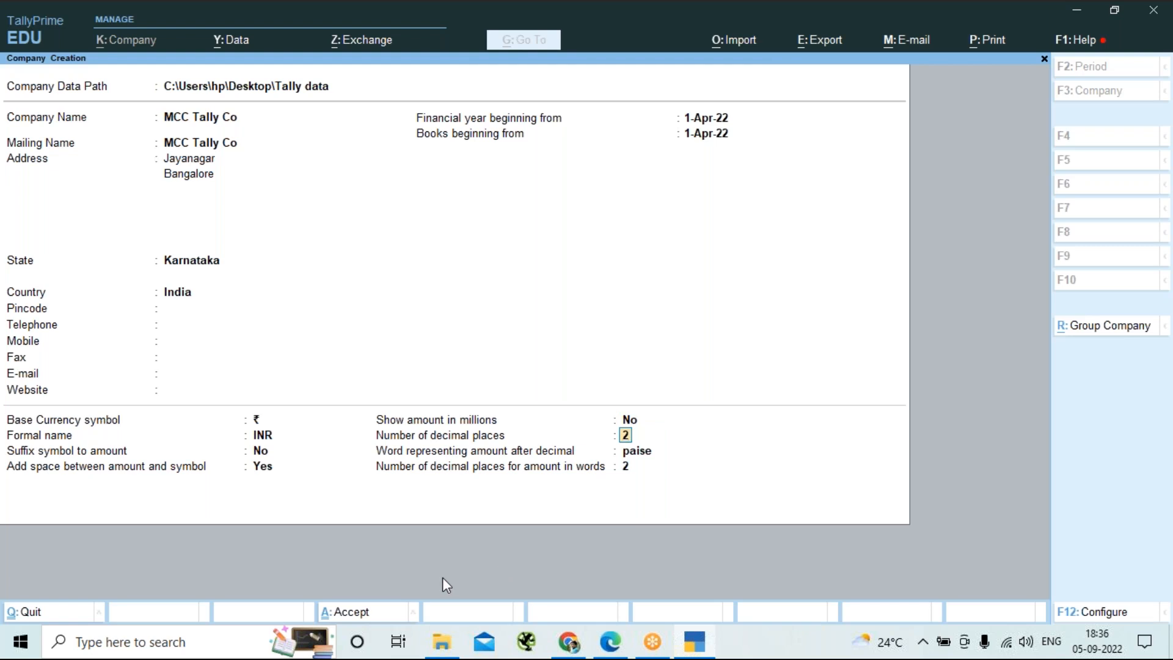
# Try to set the base currency's number of decimal places to 5.
pyautogui.click(737, 27)
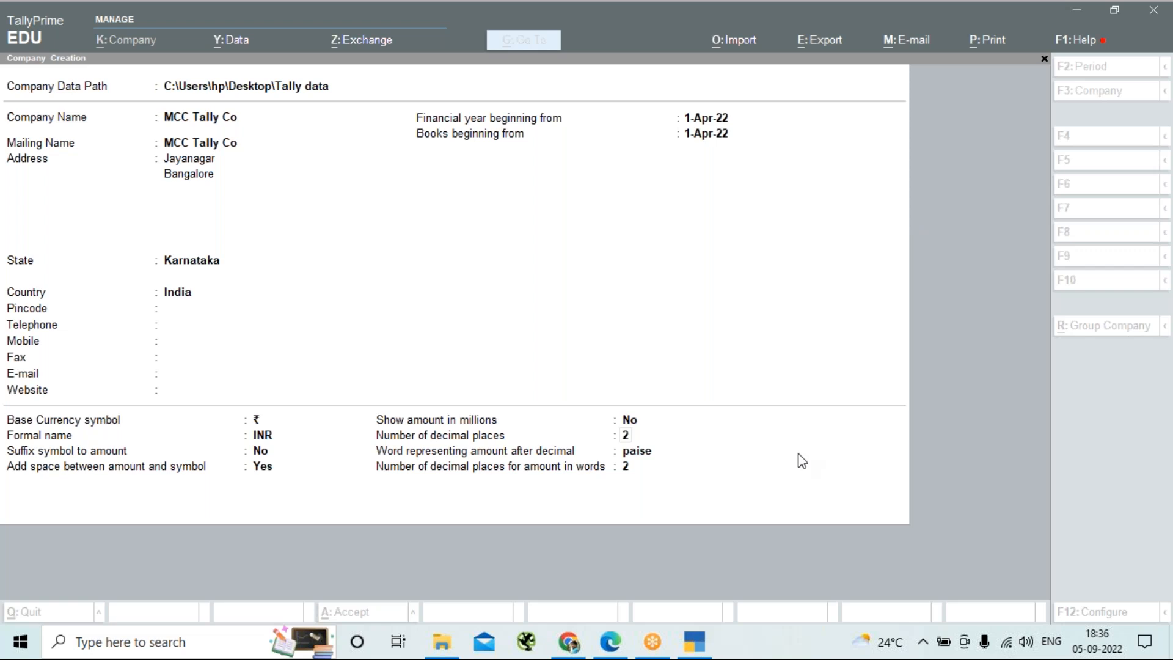
pyautogui.click(625, 434)
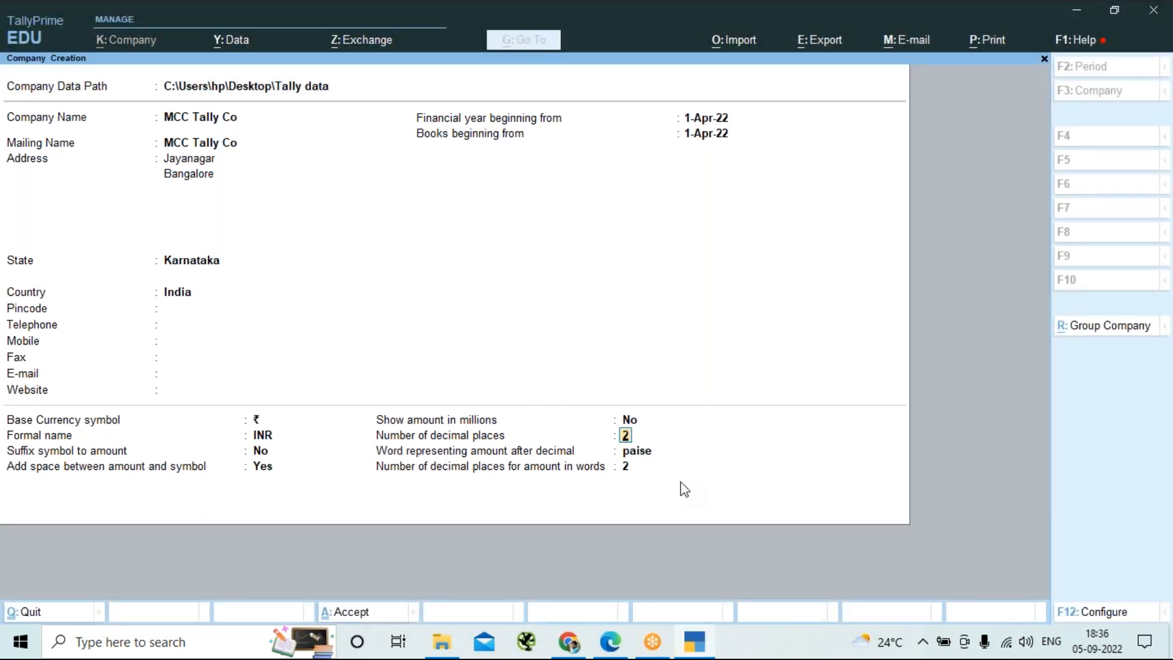
pyautogui.write('5')
pyautogui.press('Return')
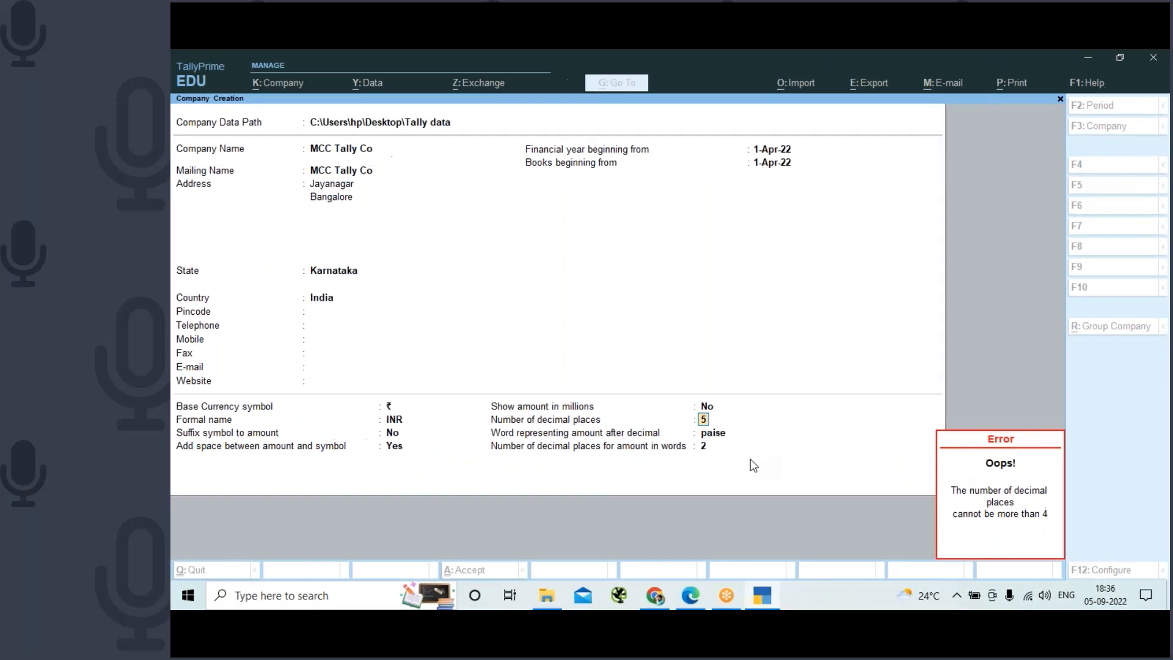
# Set the number of decimal places to 2 and accept paise as the word representing the amount after the decimal.
pyautogui.write('2')
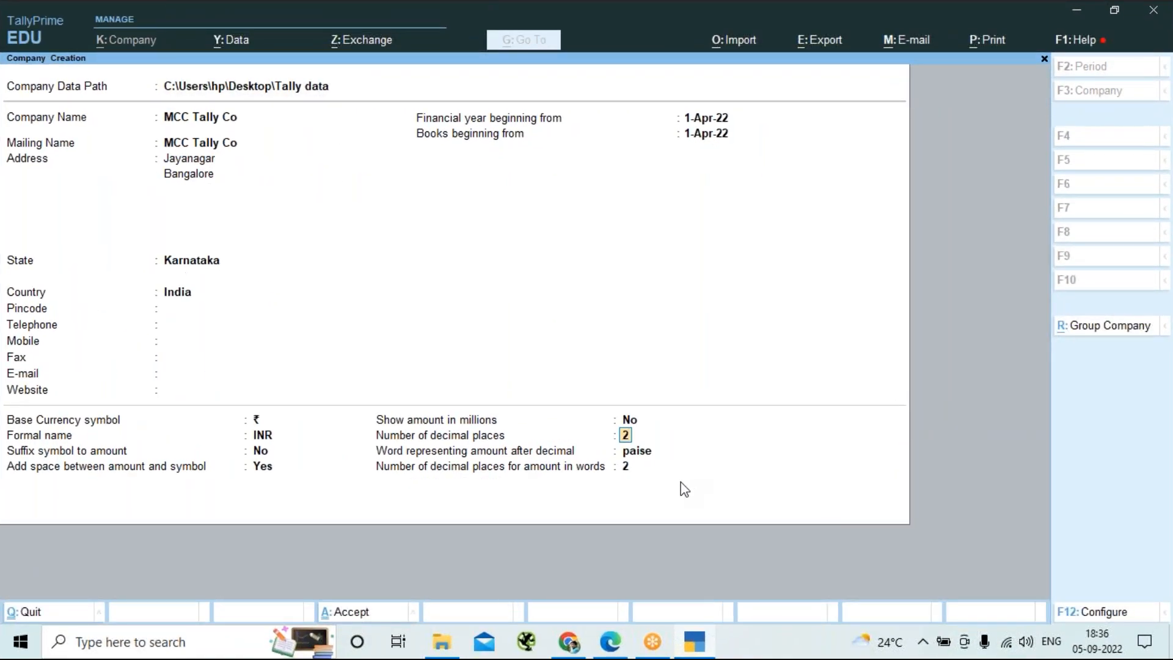
pyautogui.press('Return')
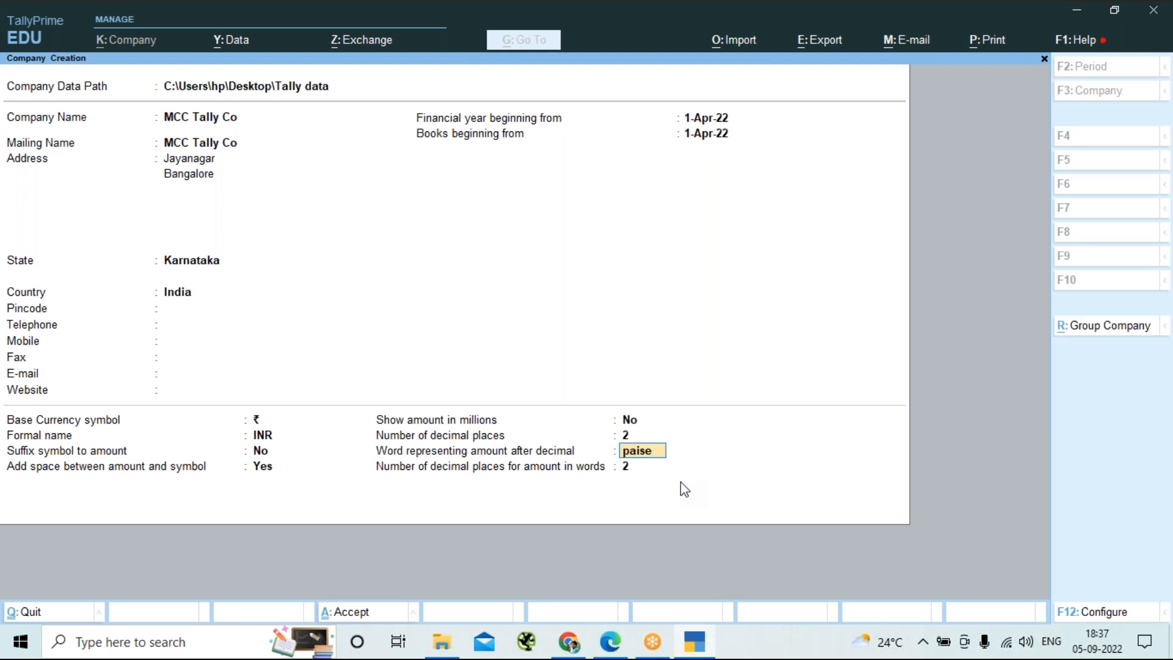
pyautogui.press('Return')
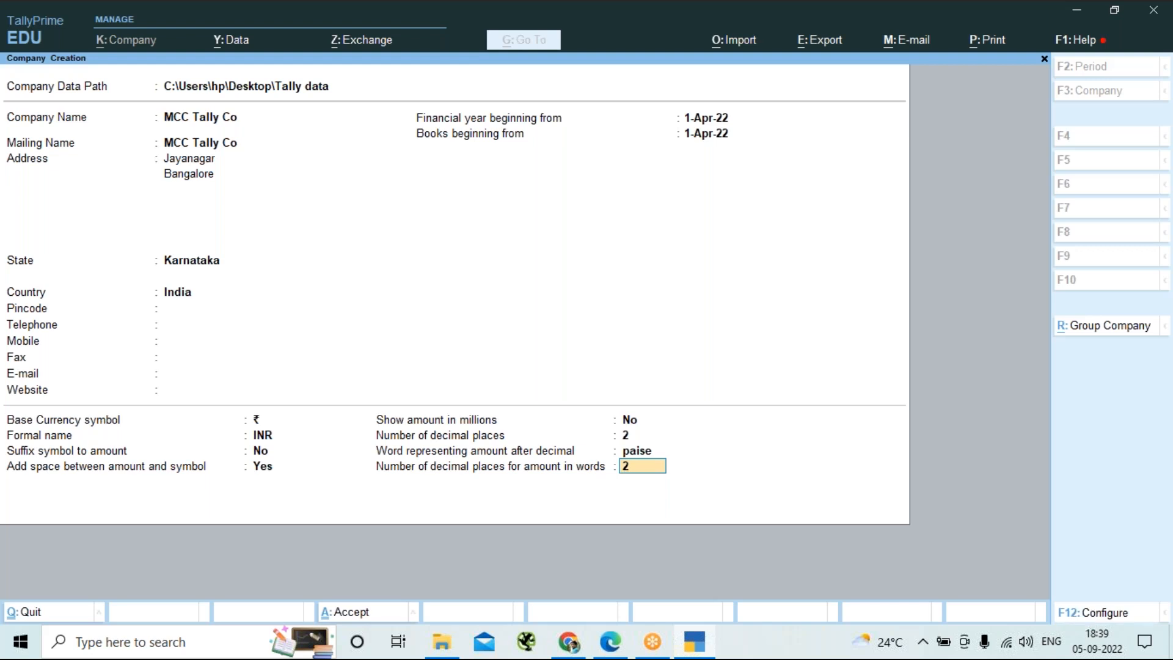
# Set Provide Contact Details to No in the company creation configuration, keeping the additional base currency details at Yes.
pyautogui.press('F12')
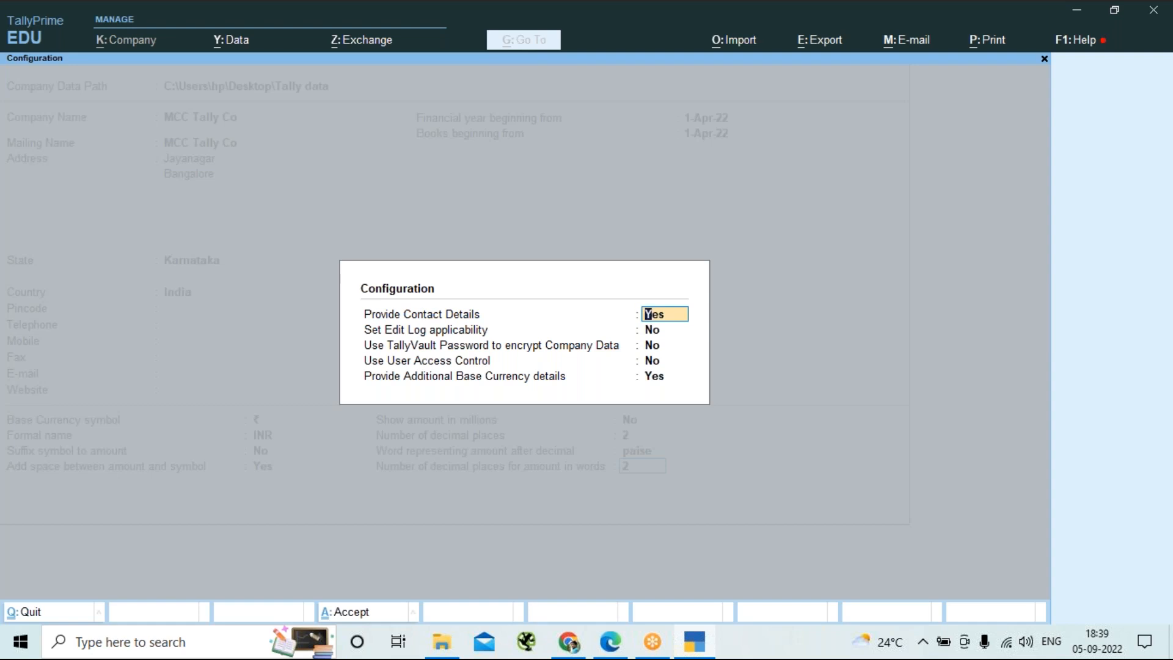
pyautogui.write('n')
pyautogui.press('Return')
pyautogui.press('Return')
pyautogui.press('Return')
pyautogui.press('Return')
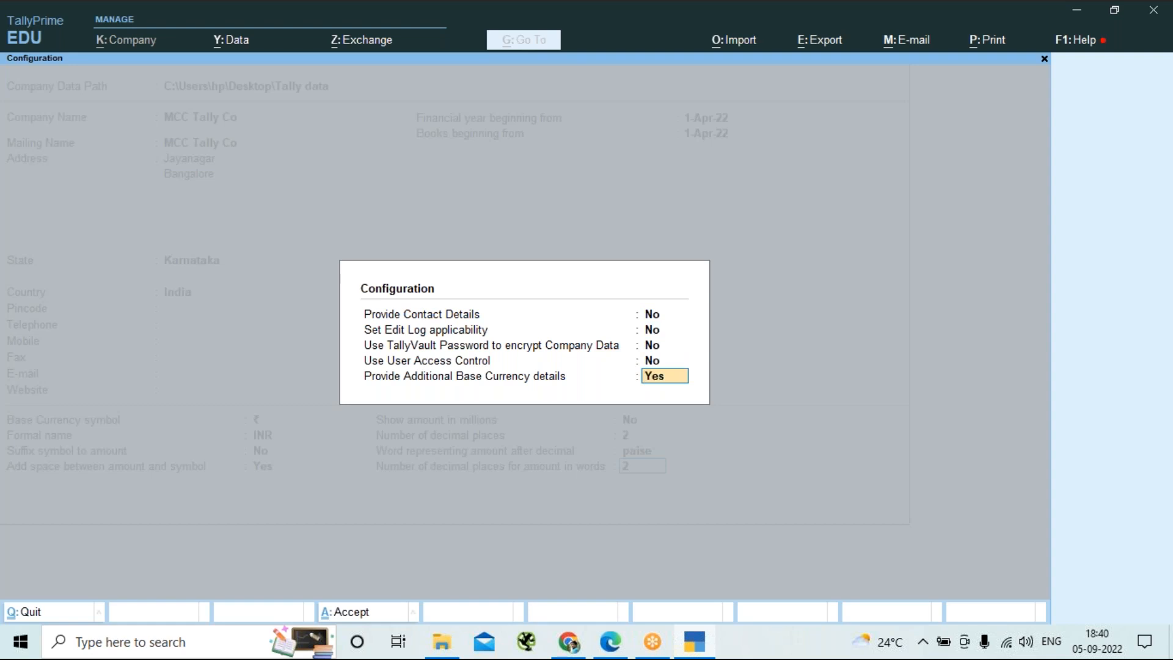
pyautogui.press('Return')
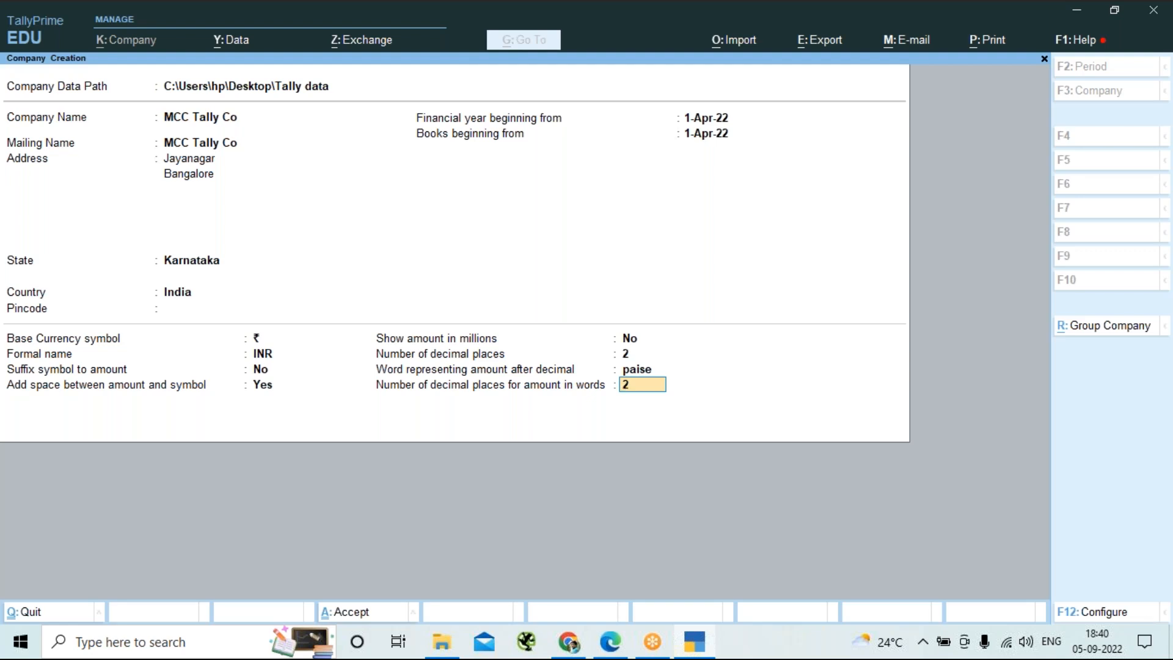
# Set Provide Contact Details back to Yes in the configuration and accept the remaining options as they are.
pyautogui.press('Return')
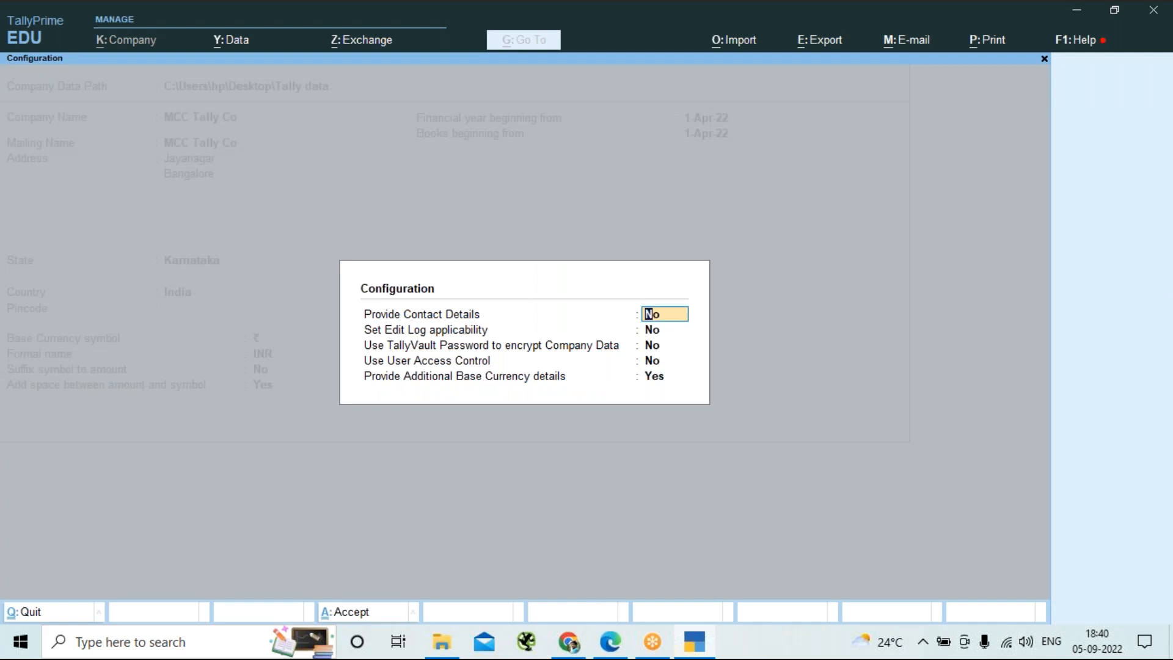
pyautogui.write('y')
pyautogui.press('Return')
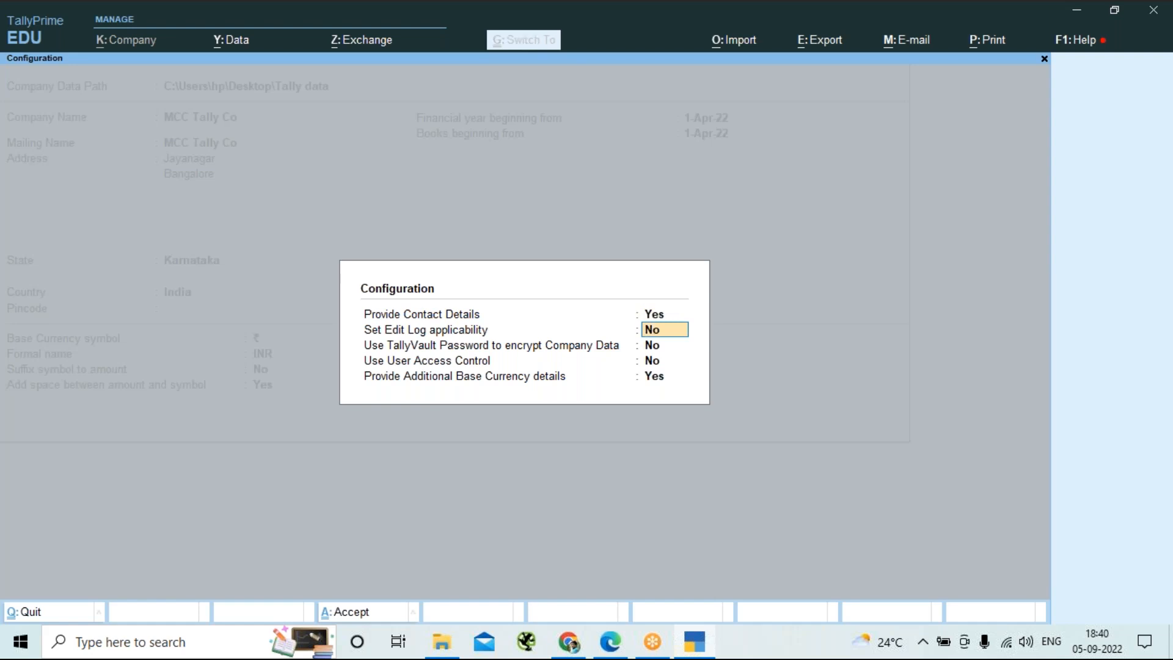
pyautogui.press('Return')
pyautogui.press('Return')
pyautogui.press('Return')
pyautogui.press('Return')
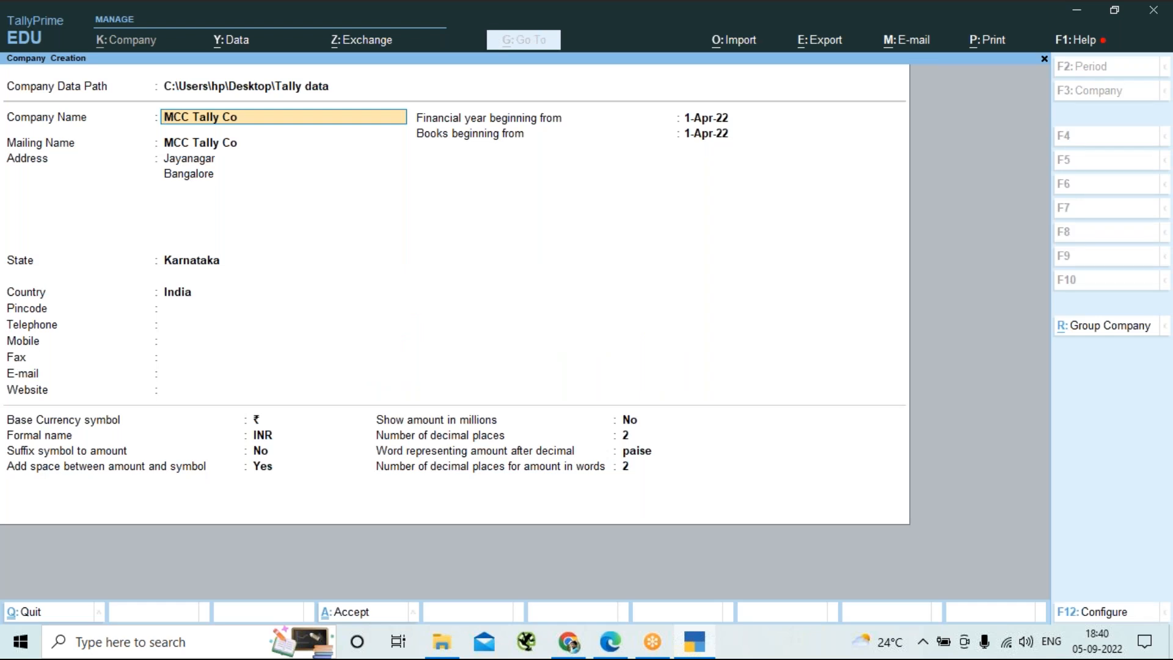
# Keep the company name, mailing address, state and country, leave the pincode blank, and save the new company.
pyautogui.press('Return')
pyautogui.press('Return')
pyautogui.press('Return')
pyautogui.press('Return')
pyautogui.press('Return')
pyautogui.press('Return')
pyautogui.press('Return')
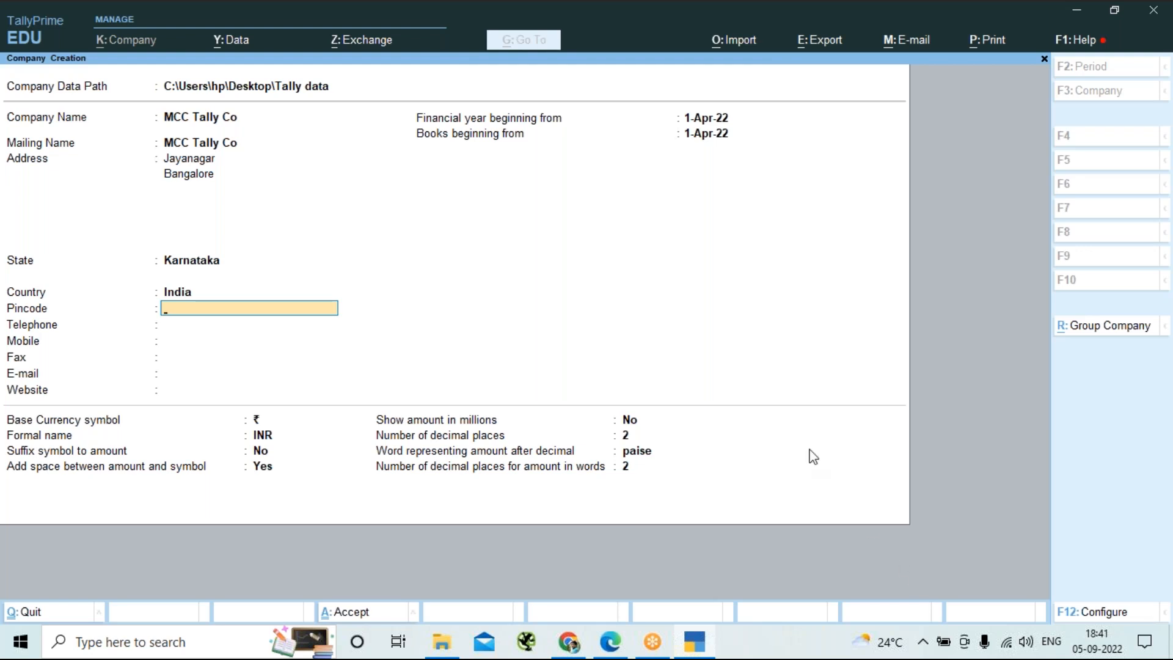
pyautogui.click(736, 27)
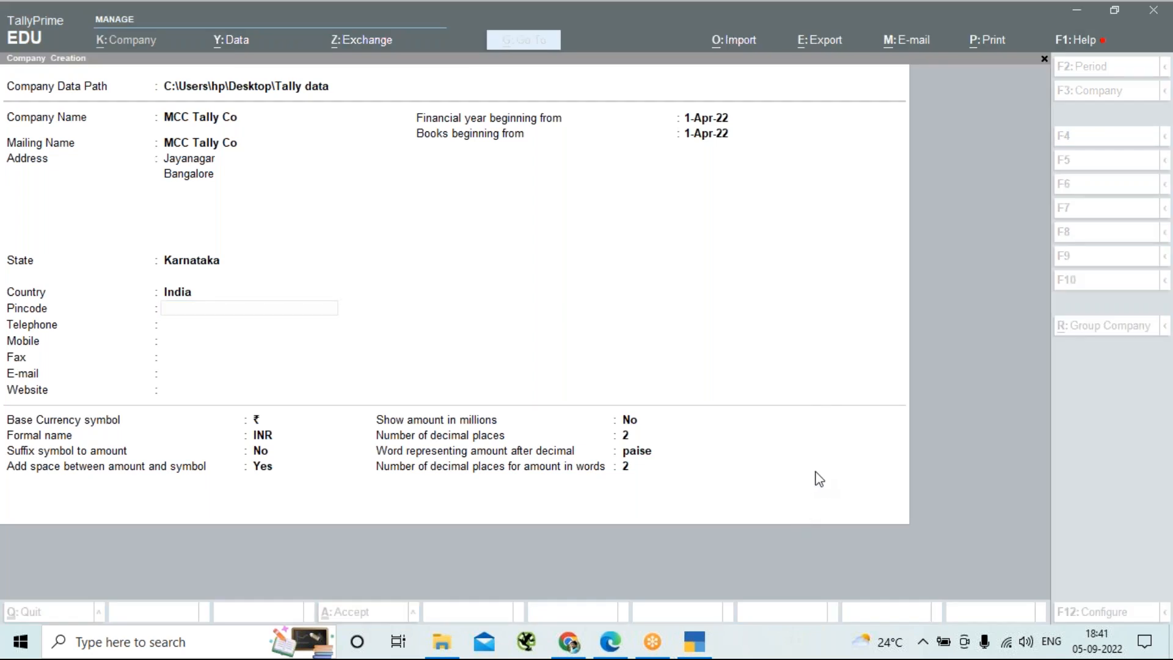
pyautogui.click(468, 378)
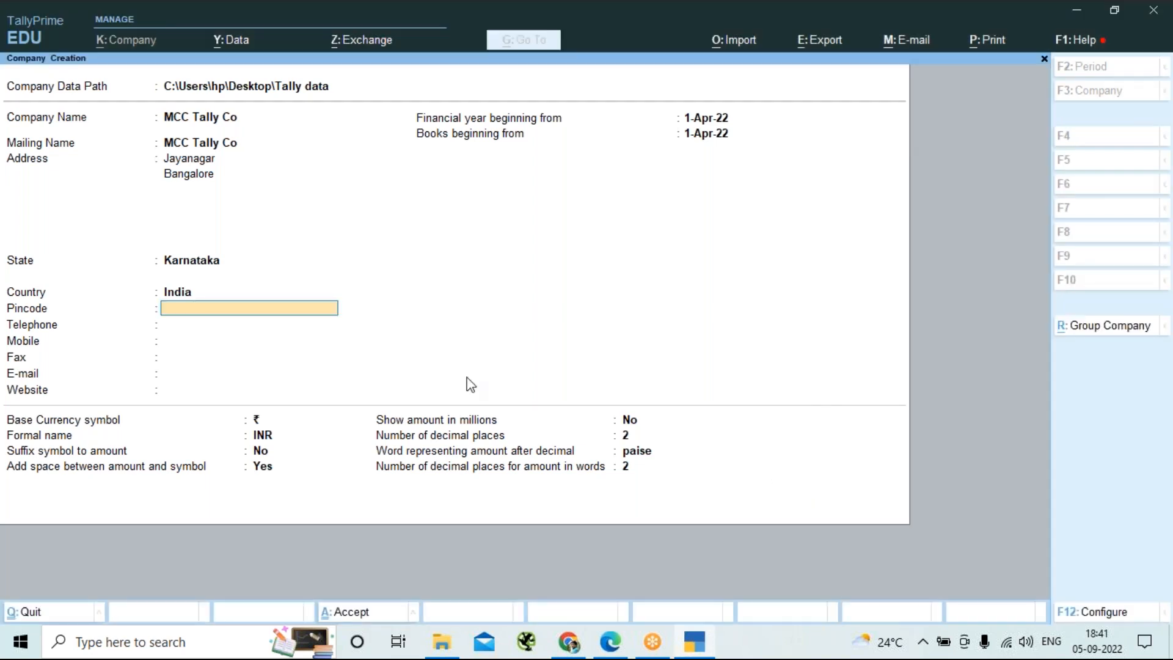
pyautogui.click(223, 315)
pyautogui.press('ctrl')
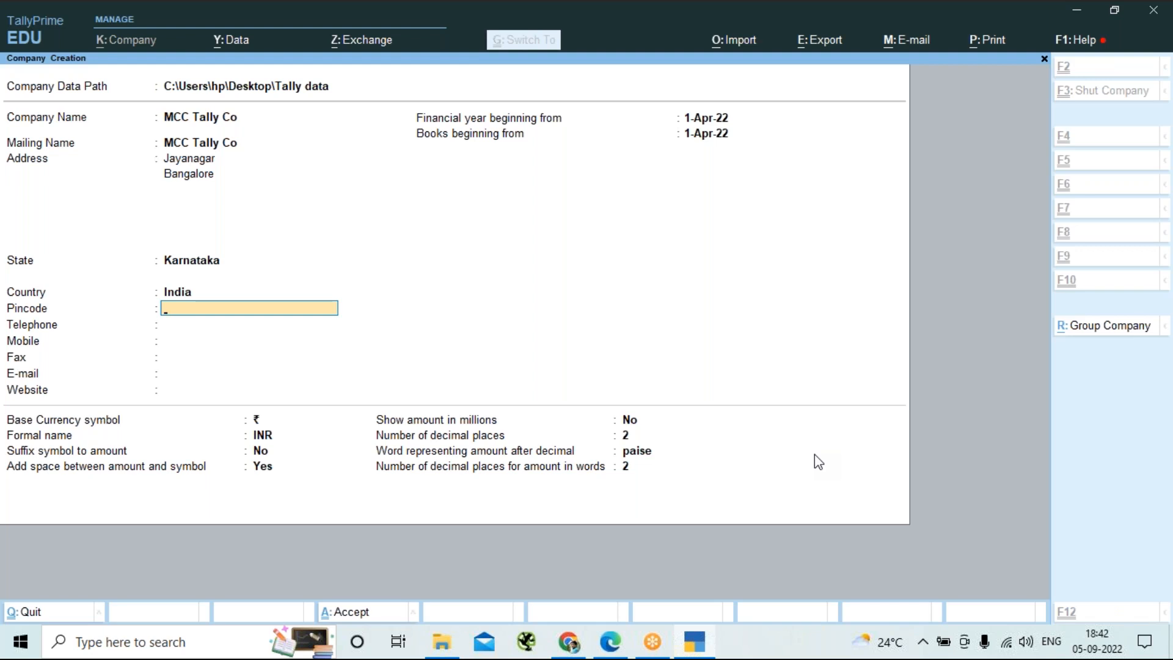
pyautogui.hotkey('ctrl', 'a')
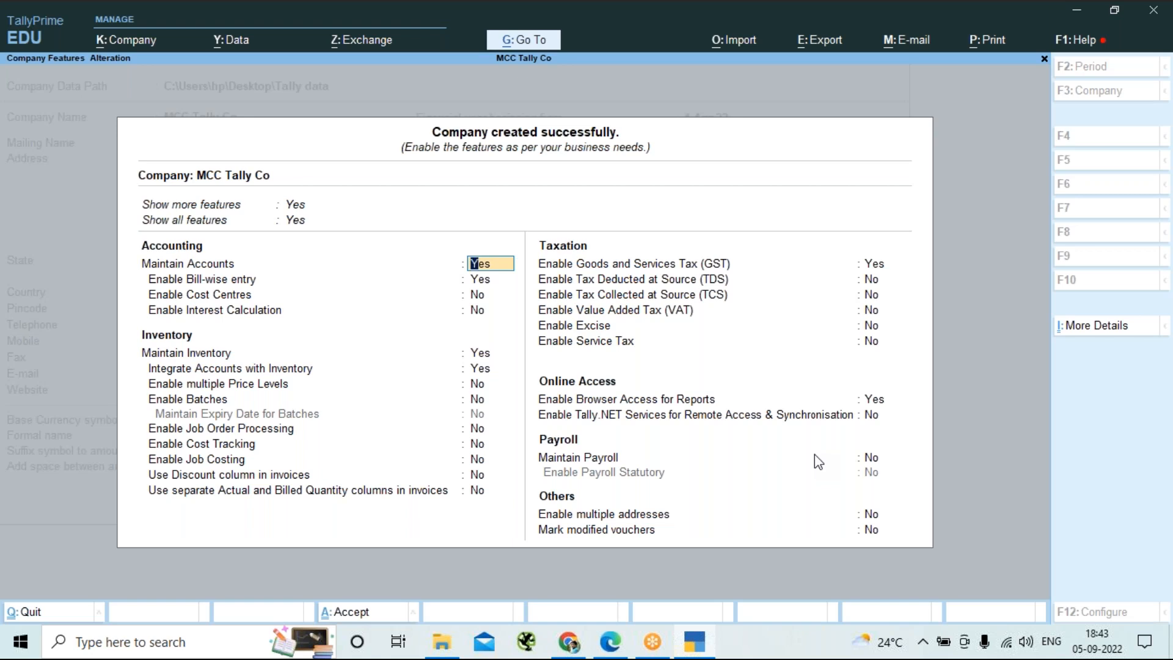
# Keep Maintain Accounts and Enable Bill-wise entry at Yes and save the company features for MCC Tally Co.
pyautogui.press('Return')
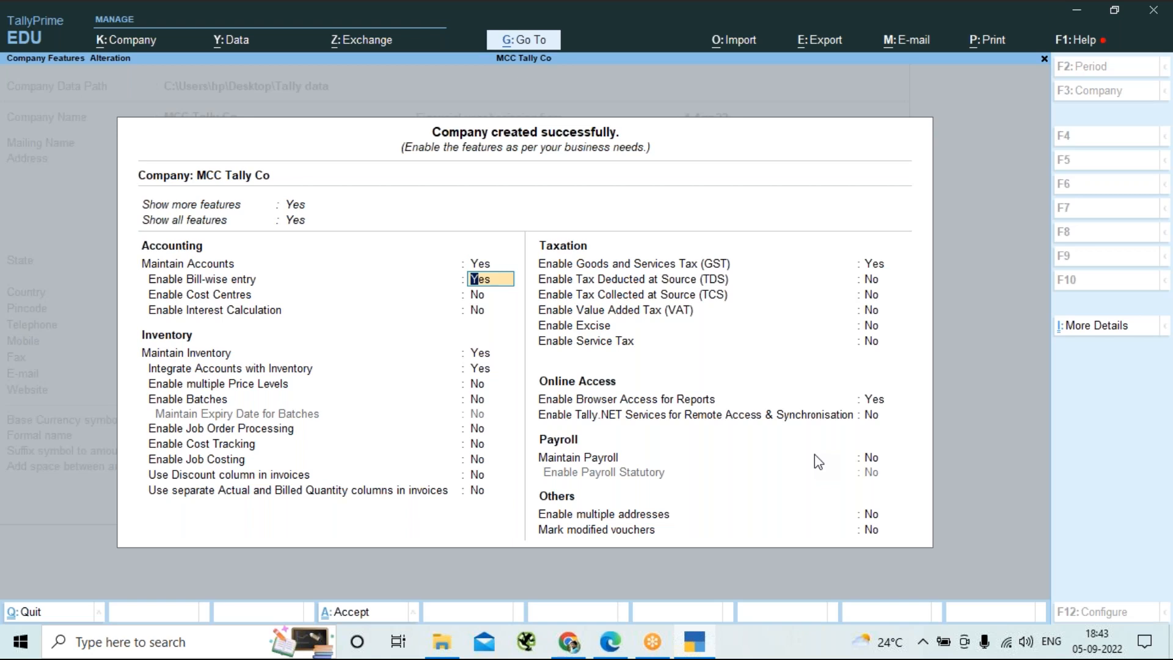
pyautogui.press('Return')
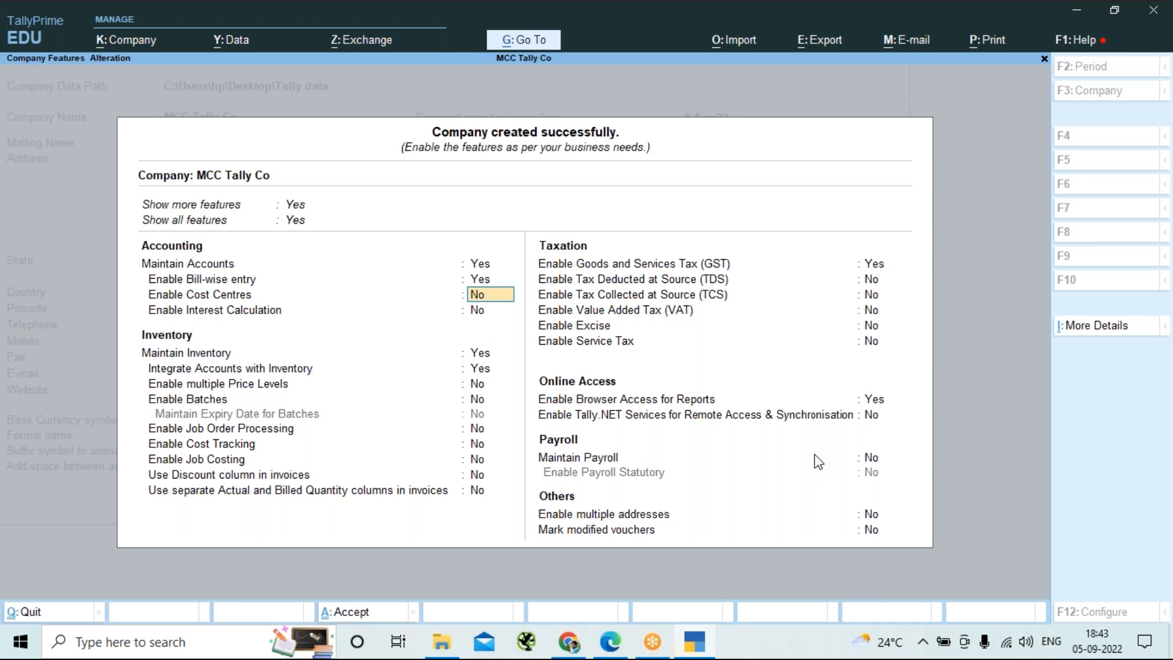
pyautogui.press('Up')
pyautogui.press('Up')
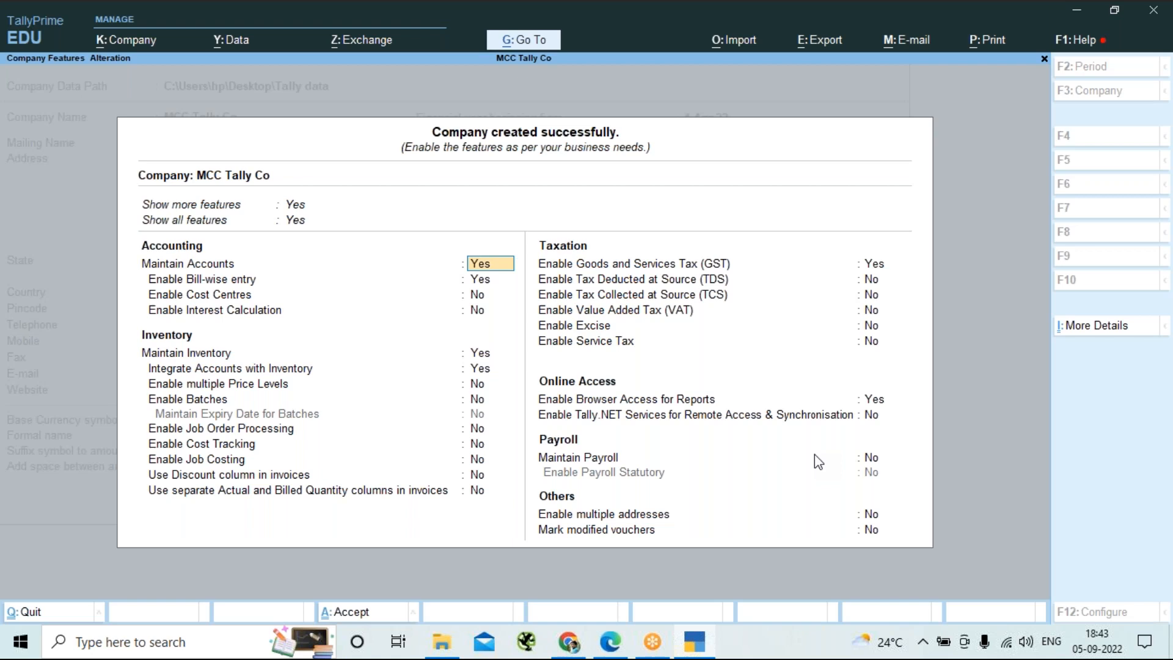
pyautogui.press('Return')
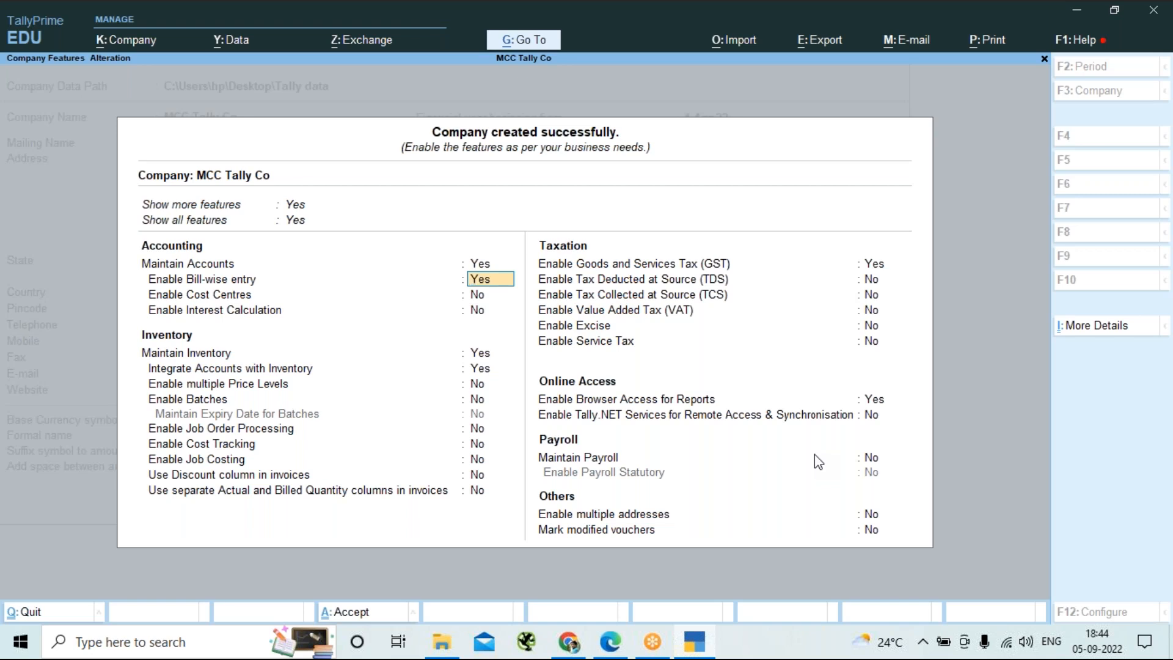
pyautogui.press('ctrl')
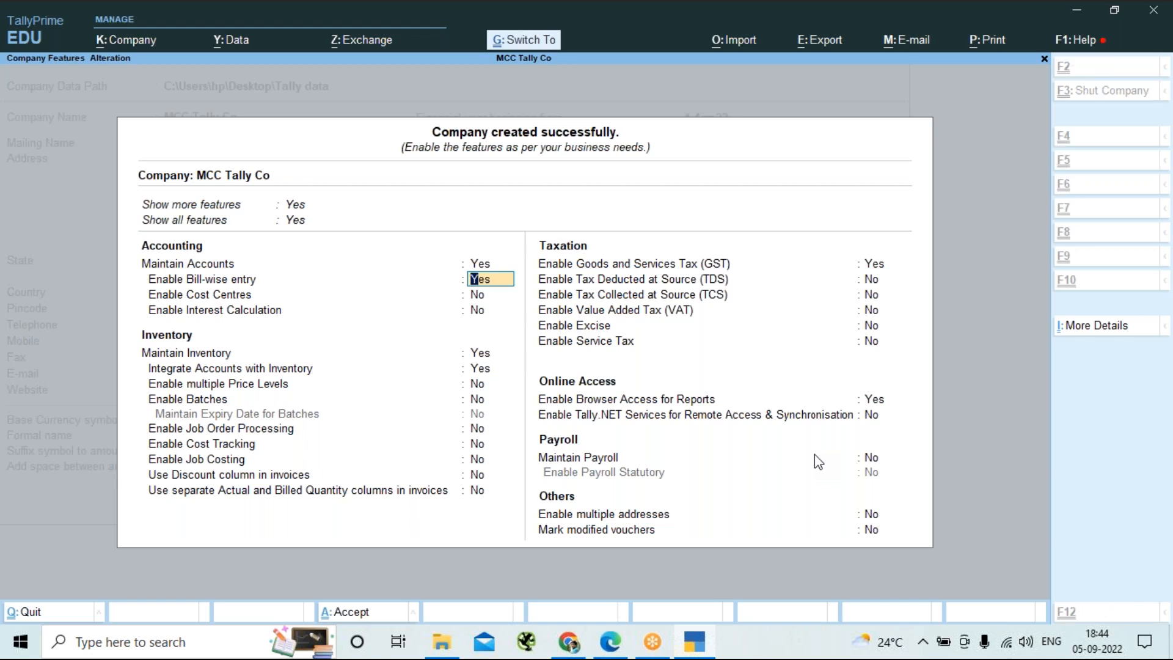
pyautogui.hotkey('ctrl', 'a')
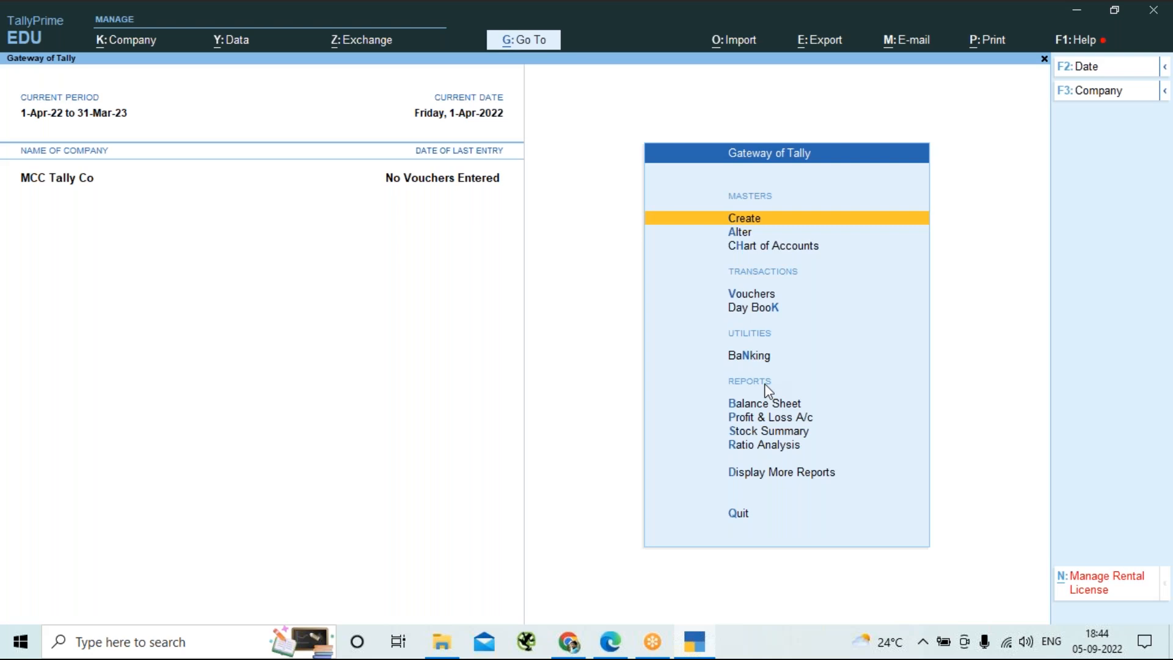
# View the additional reports available for the company and return to the Gateway of Tally.
pyautogui.click(772, 474)
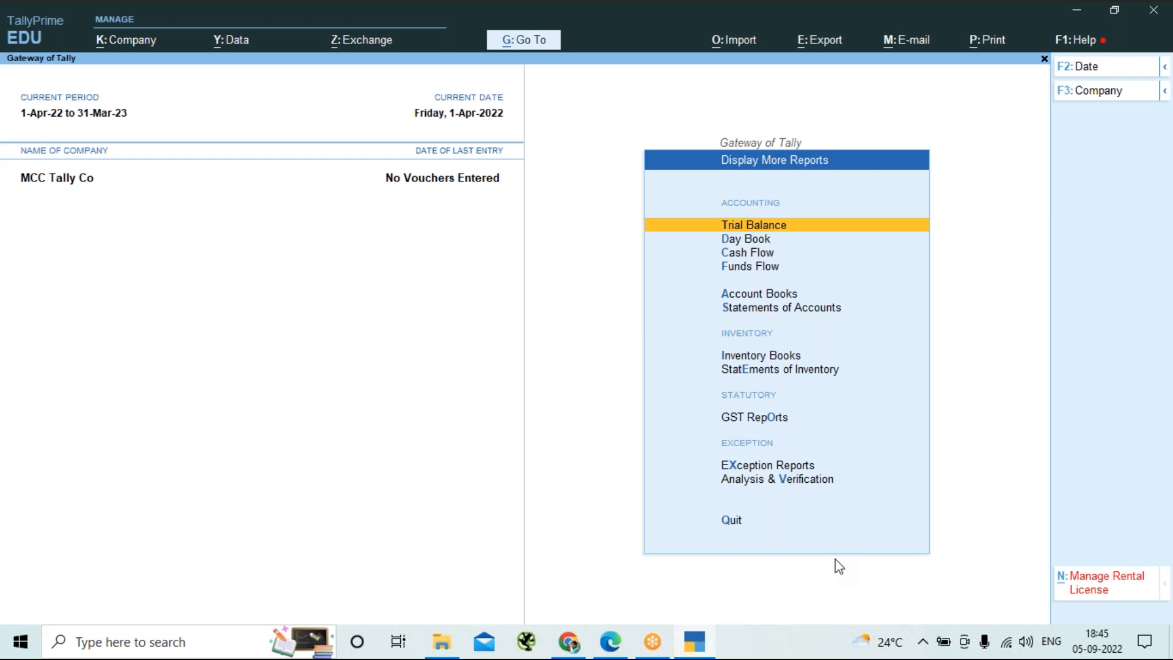
pyautogui.press('Escape')
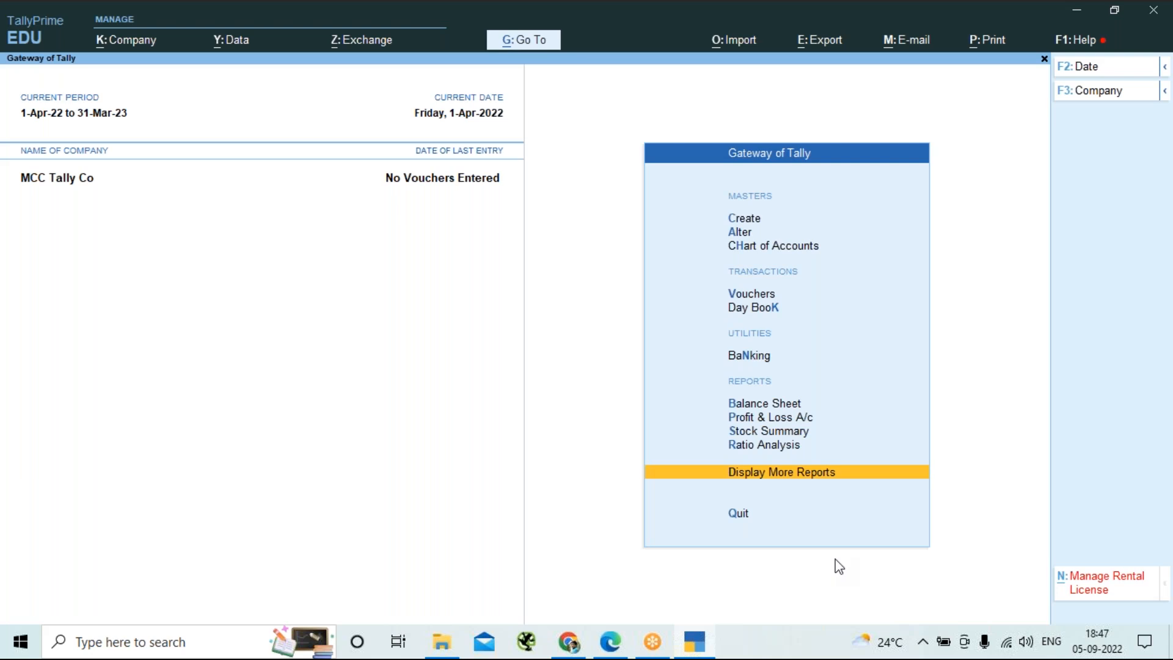
pyautogui.press('alt')
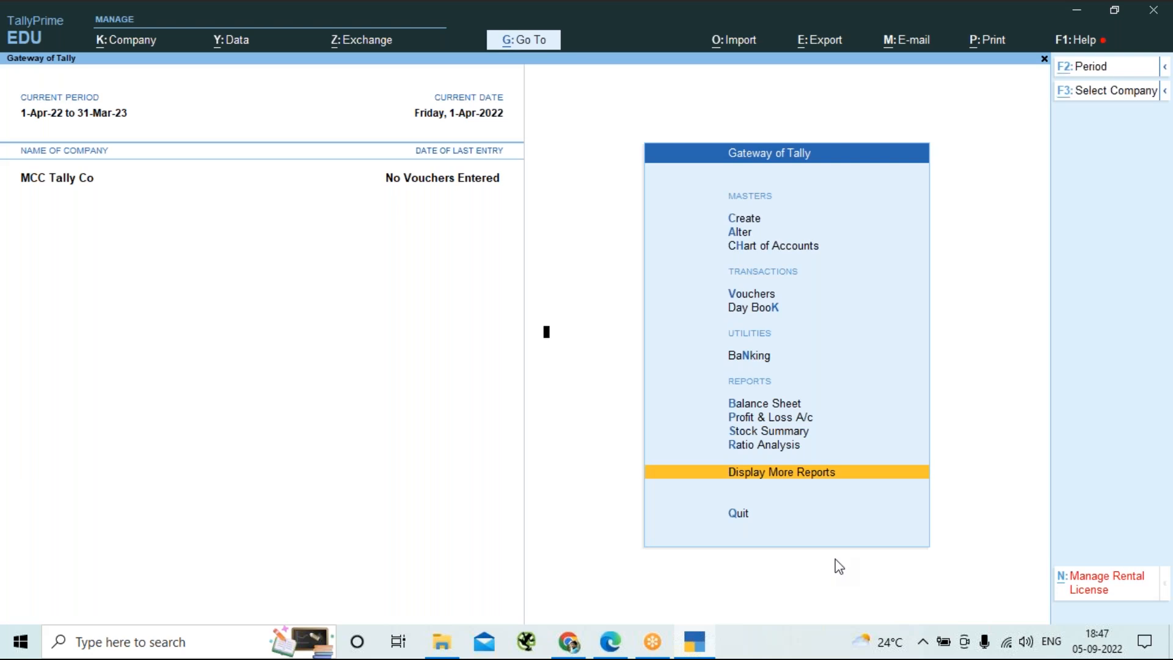
pyautogui.hotkey('alt', 'F2')
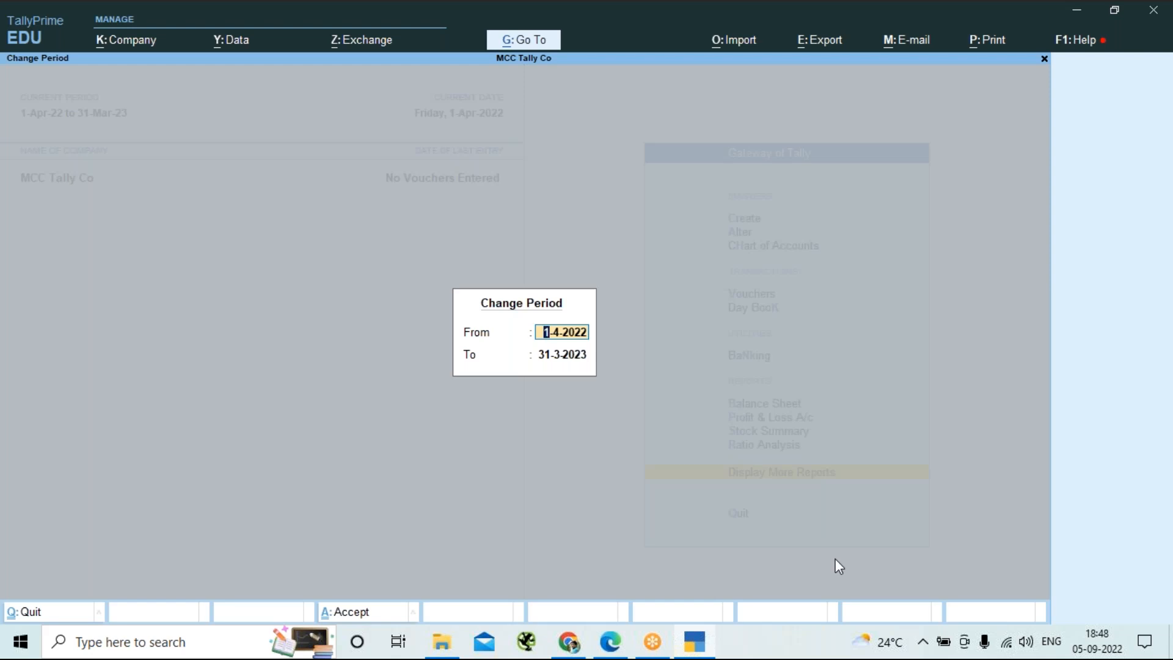
pyautogui.press('BackSpace')
pyautogui.press('Escape')
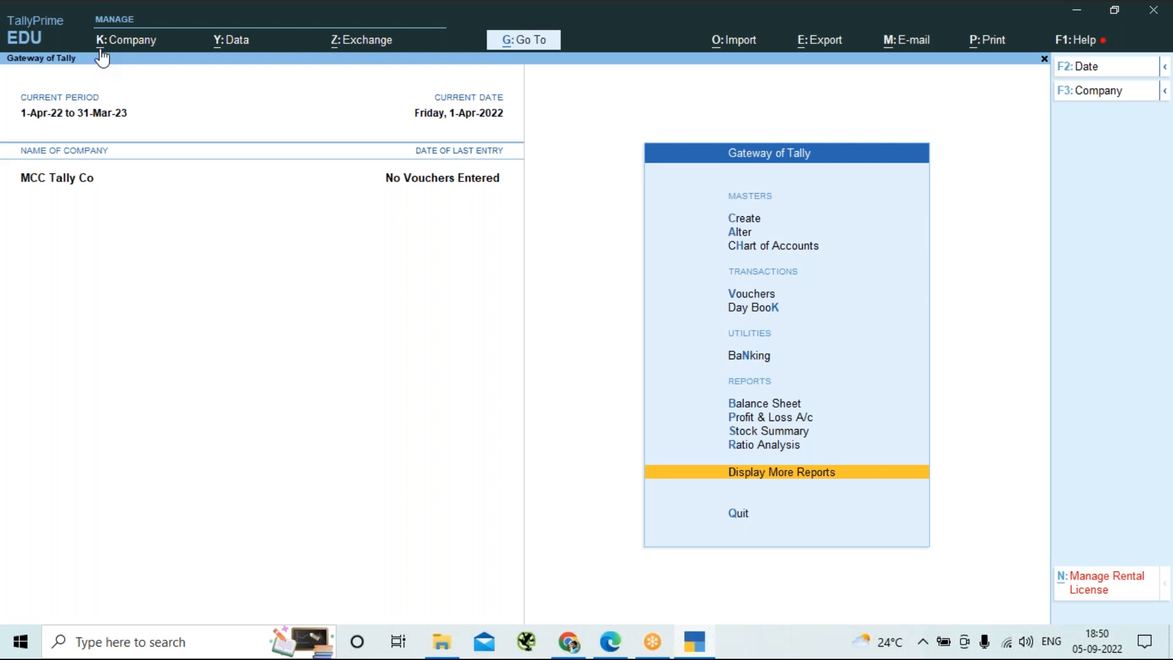
# View the company management commands and the alternate date and company commands at the Gateway of Tally.
pyautogui.press('alt')
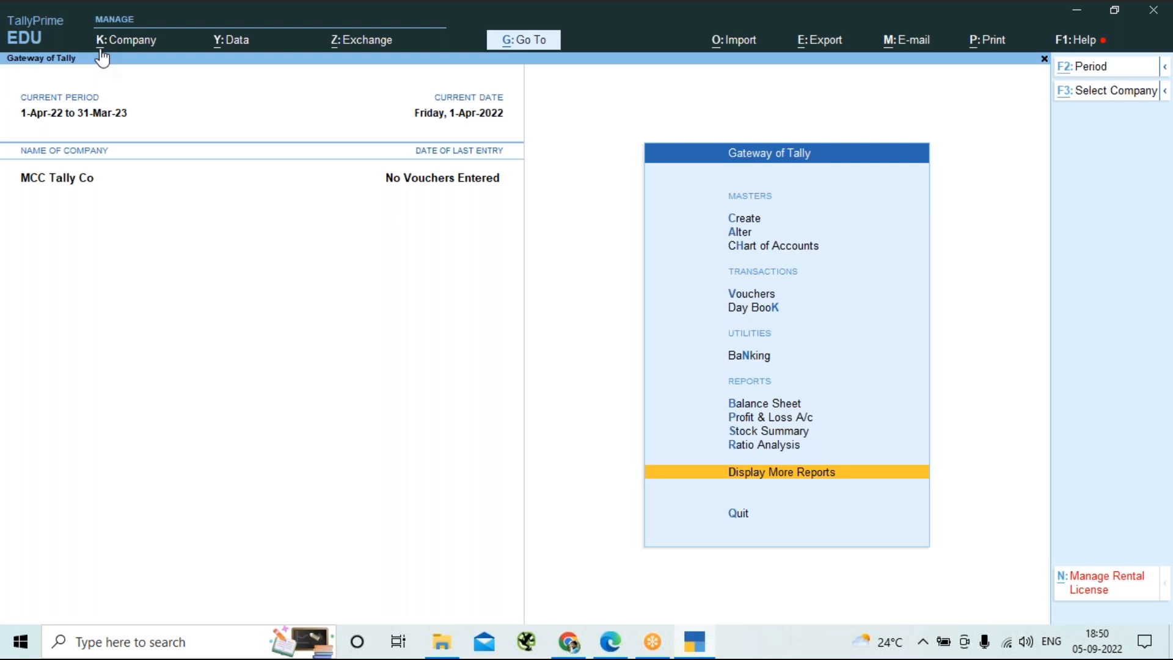
pyautogui.click(101, 49)
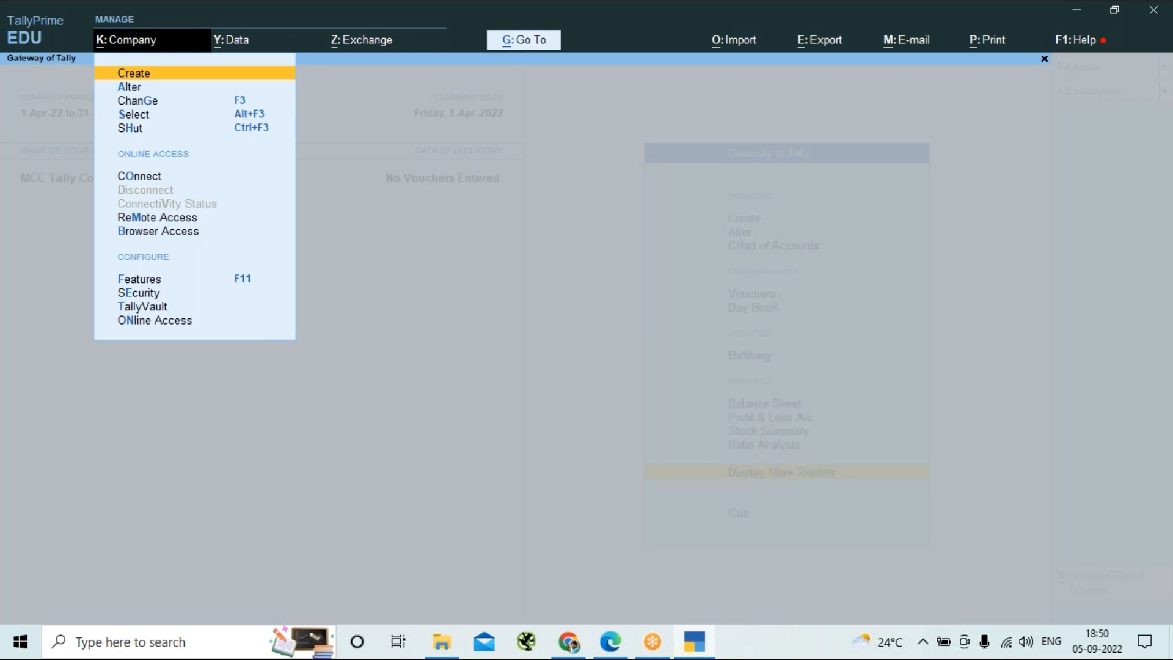
pyautogui.press('Escape')
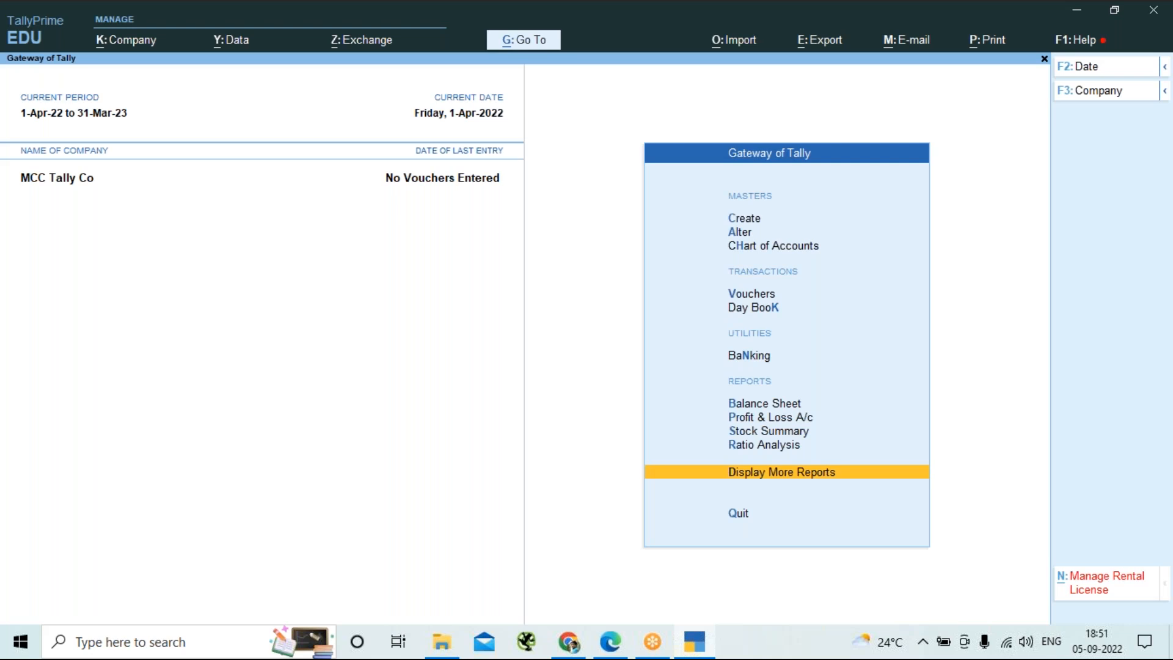
pyautogui.press('alt')
pyautogui.press('alt')
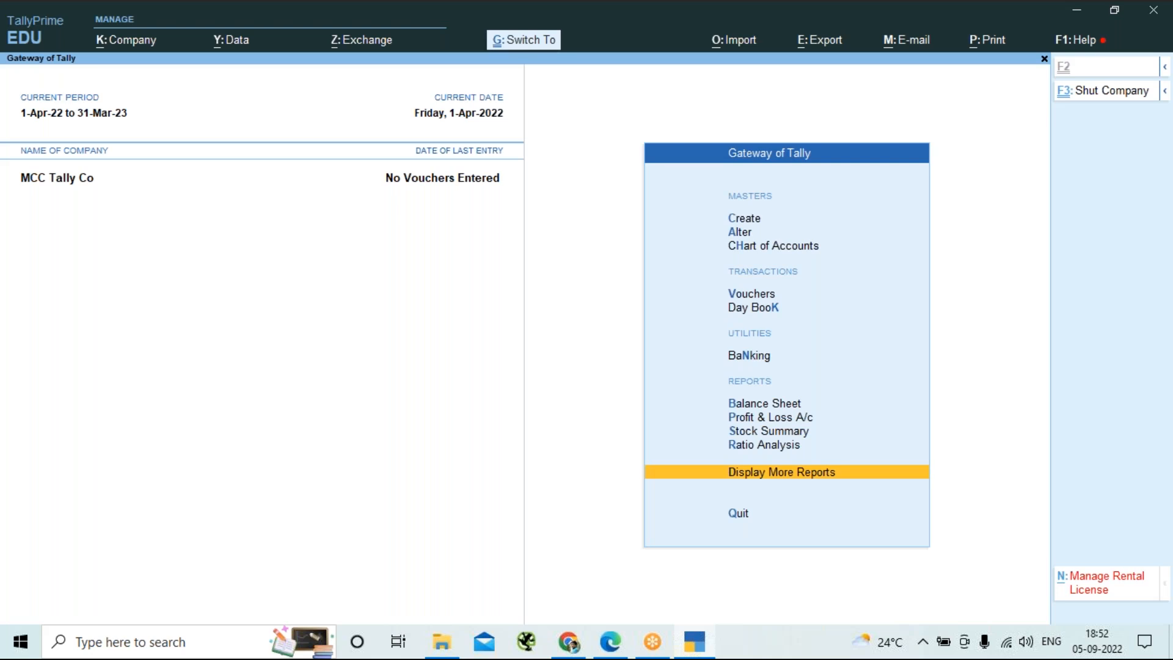
pyautogui.press('ctrl')
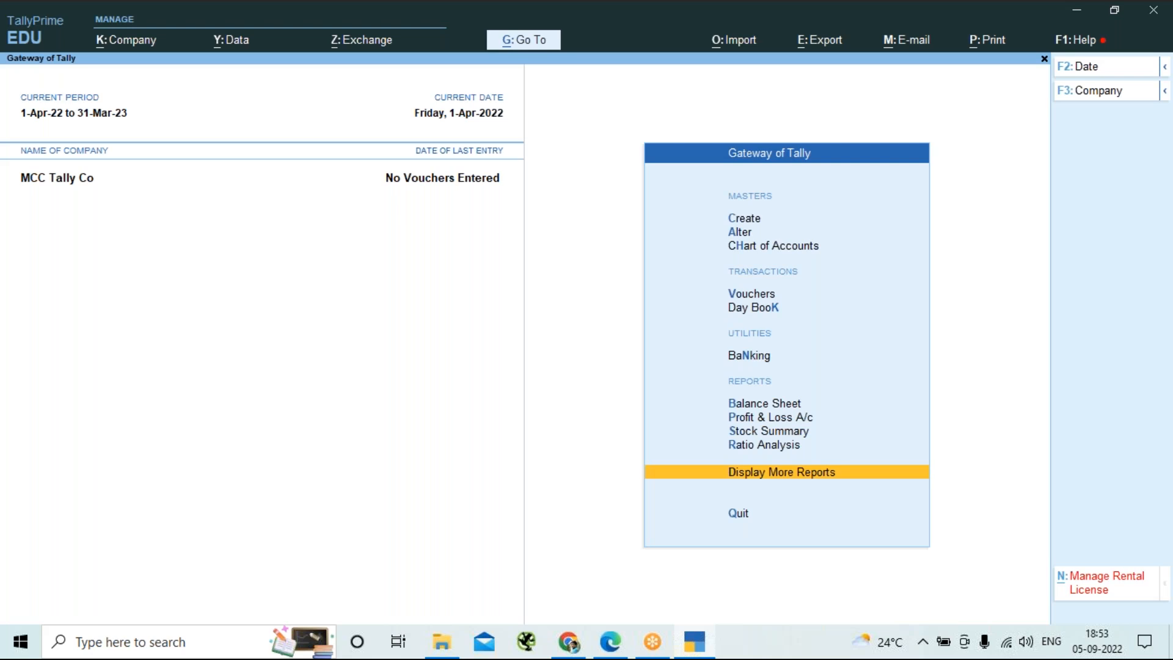
# Change the current period to end on 31-8, keeping 1-4-2022 as the start date.
pyautogui.press('alt')
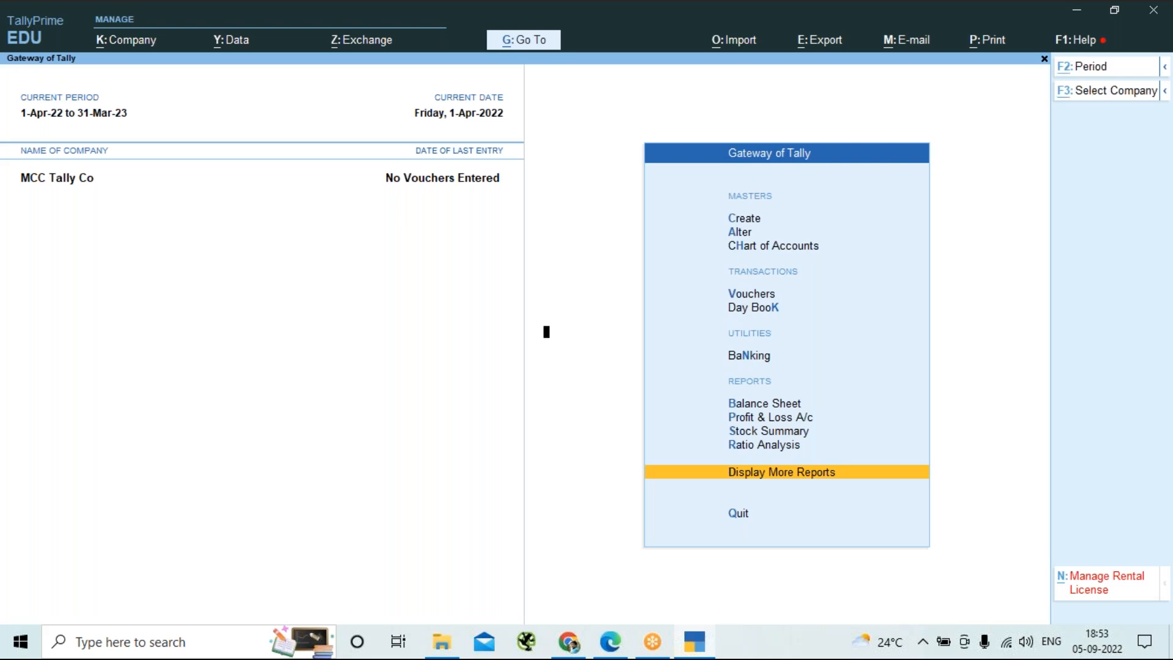
pyautogui.hotkey('alt', 'F2')
pyautogui.press('Return')
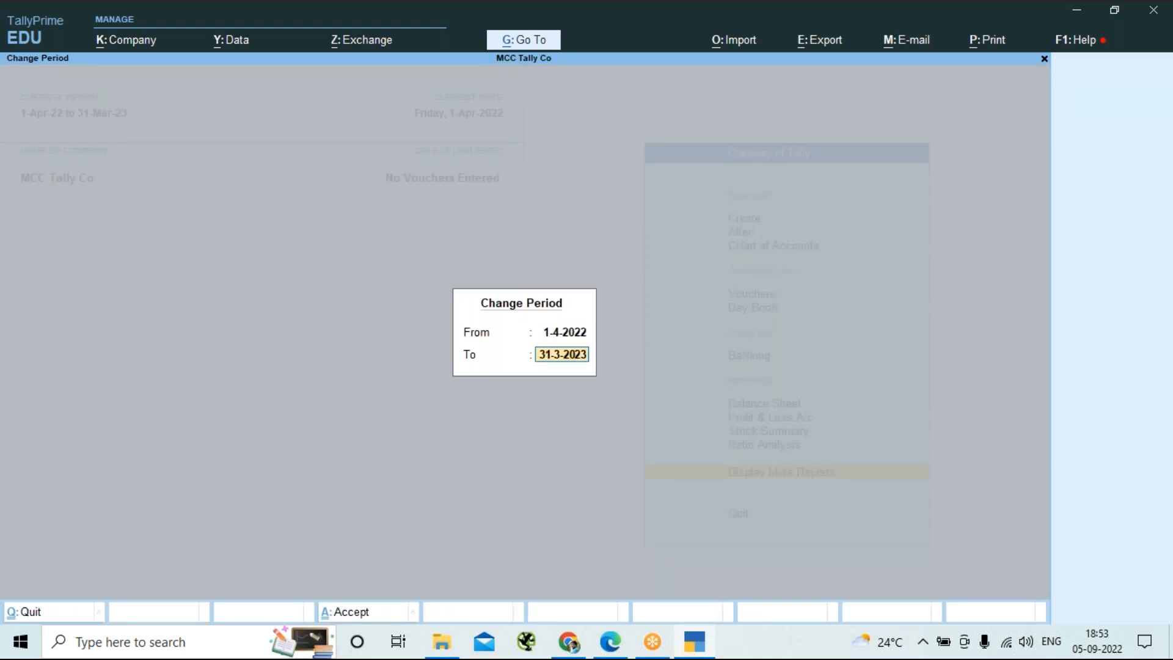
pyautogui.write('31-8')
pyautogui.press('Return')
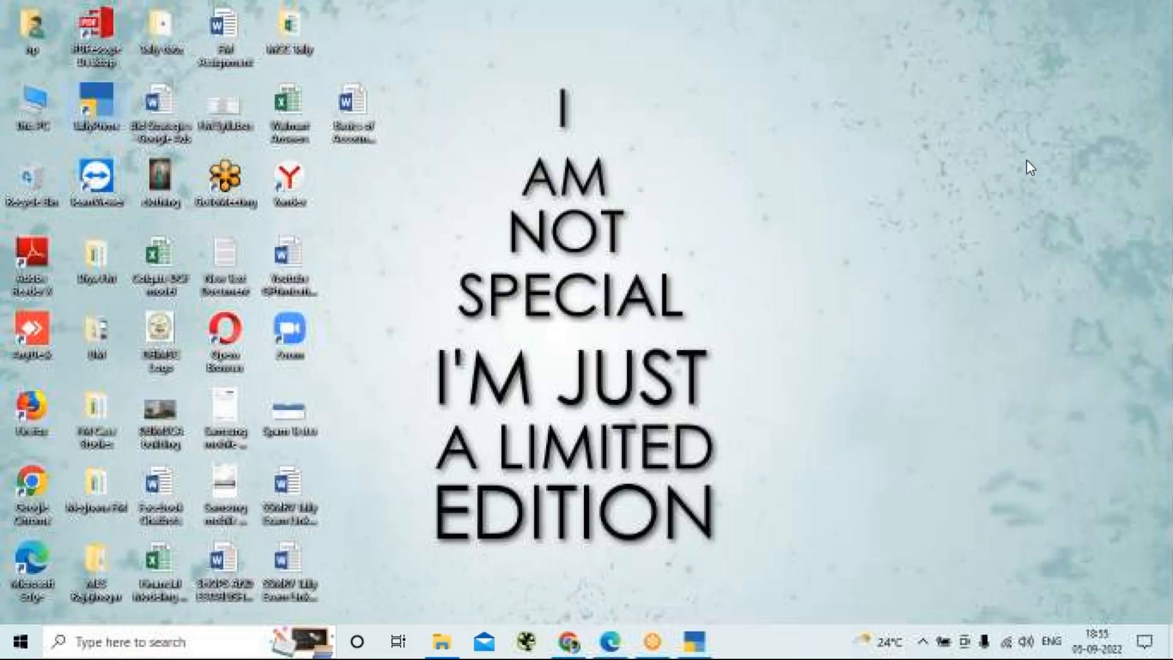
# Open the Word document Basics of Accounts MCC from the desktop and place the cursor on the empty line after the last note.
pyautogui.doubleClick(353, 104)
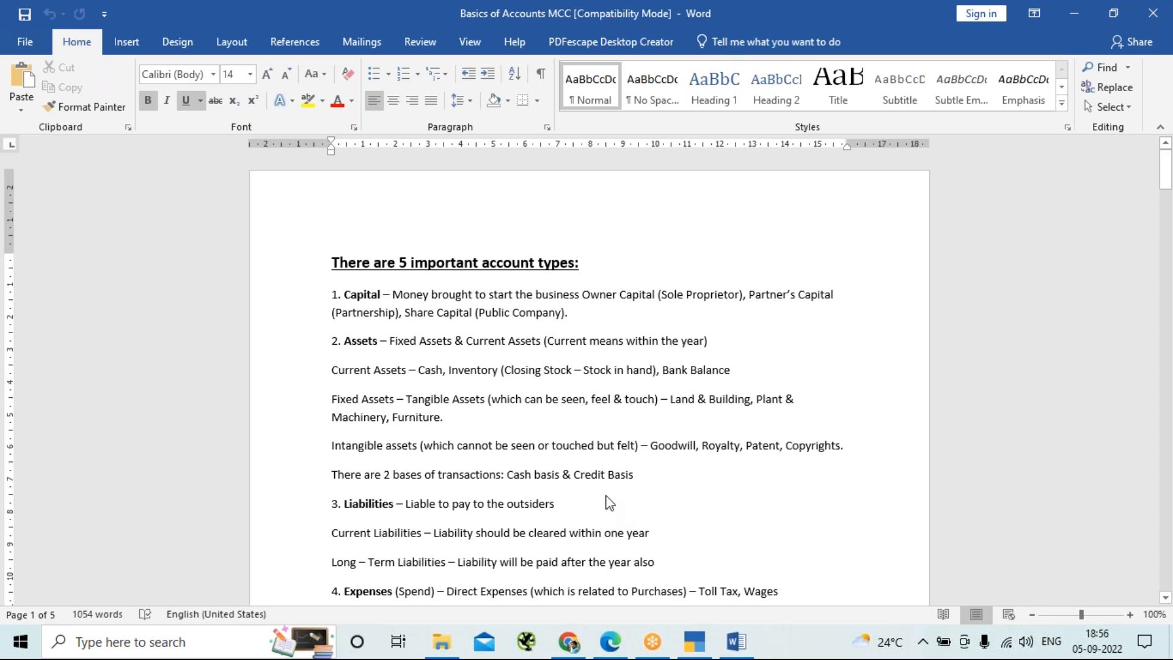
pyautogui.scroll(-4, 609, 502)
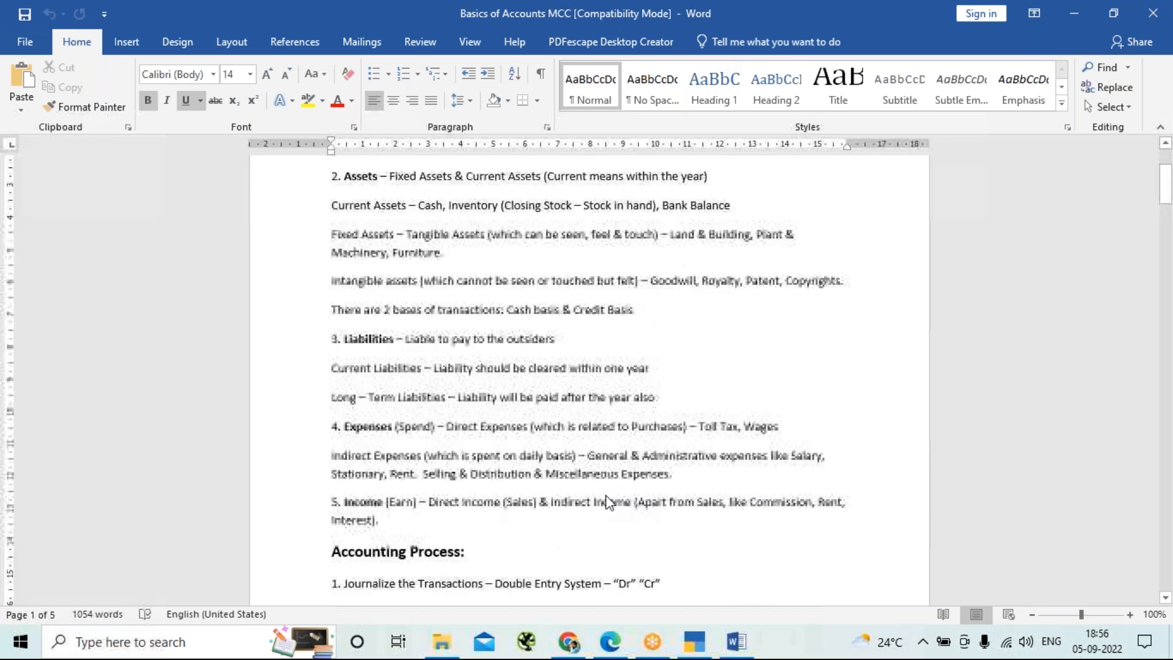
pyautogui.scroll(-5, 609, 502)
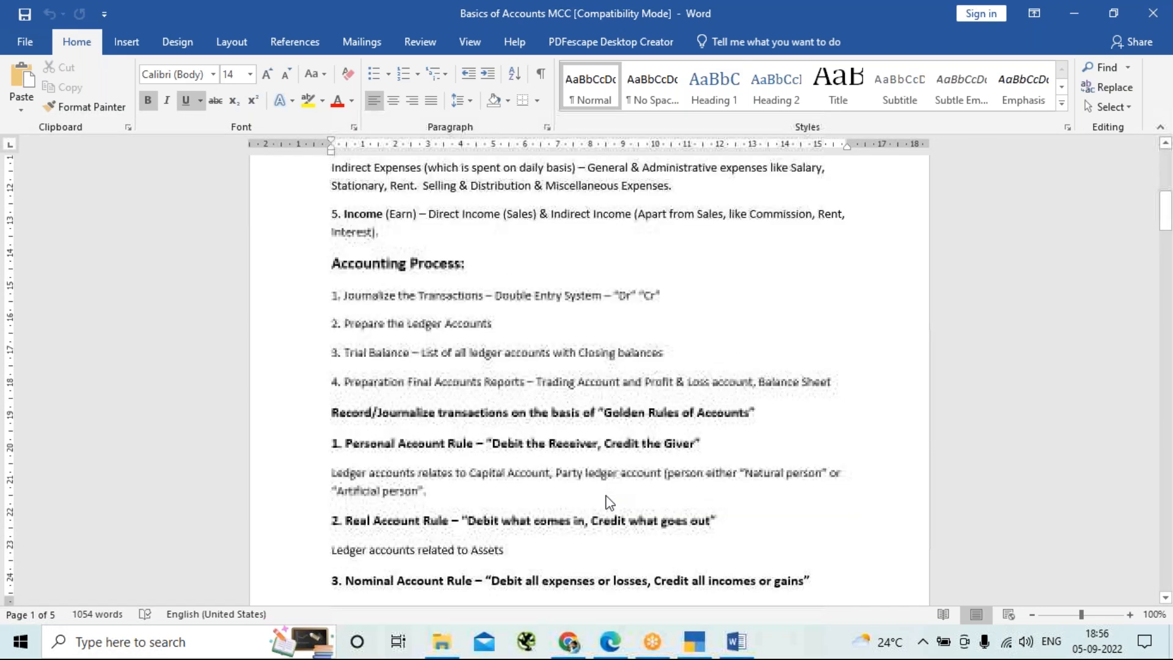
pyautogui.scroll(-10, 608, 501)
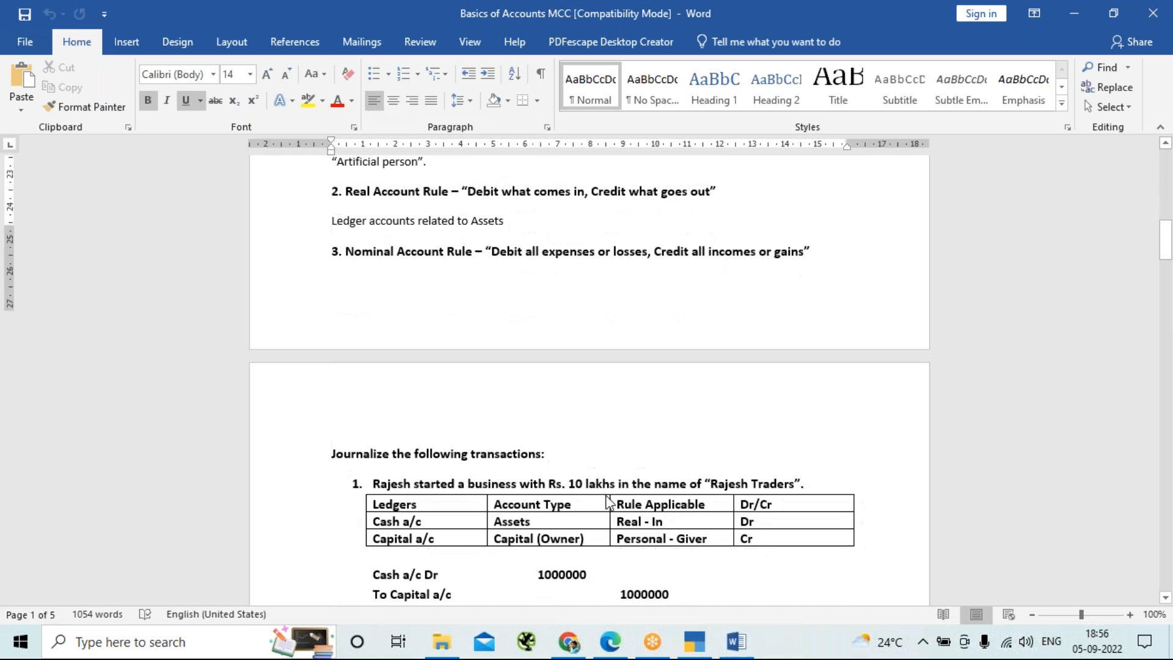
pyautogui.scroll(-10, 608, 500)
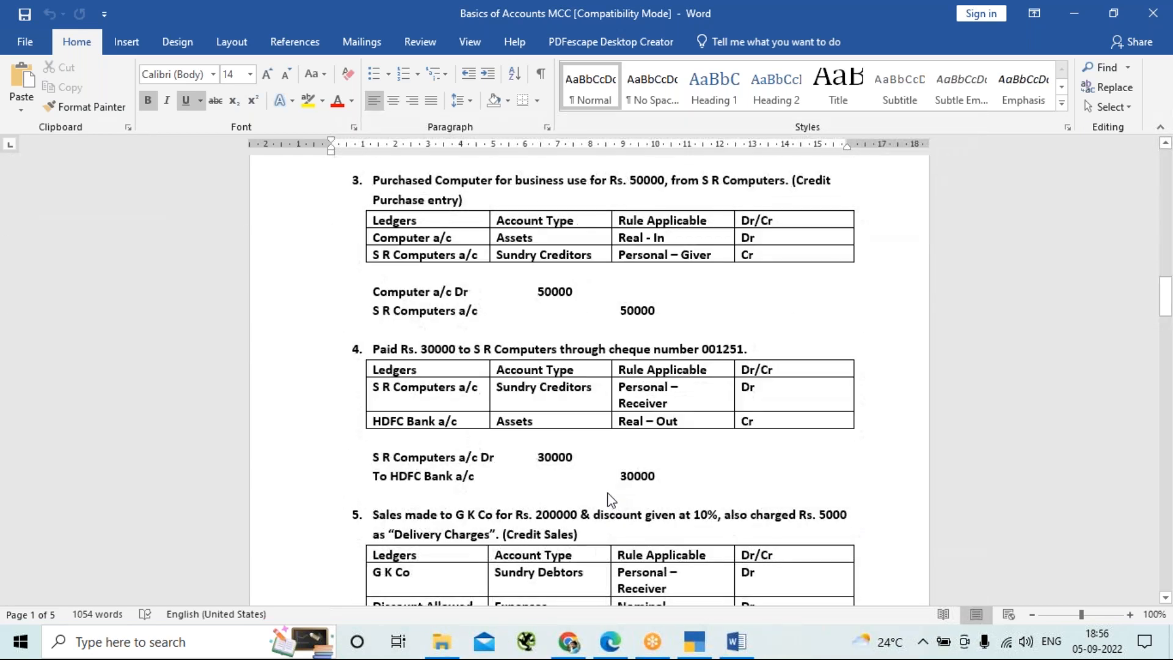
pyautogui.scroll(-5, 609, 499)
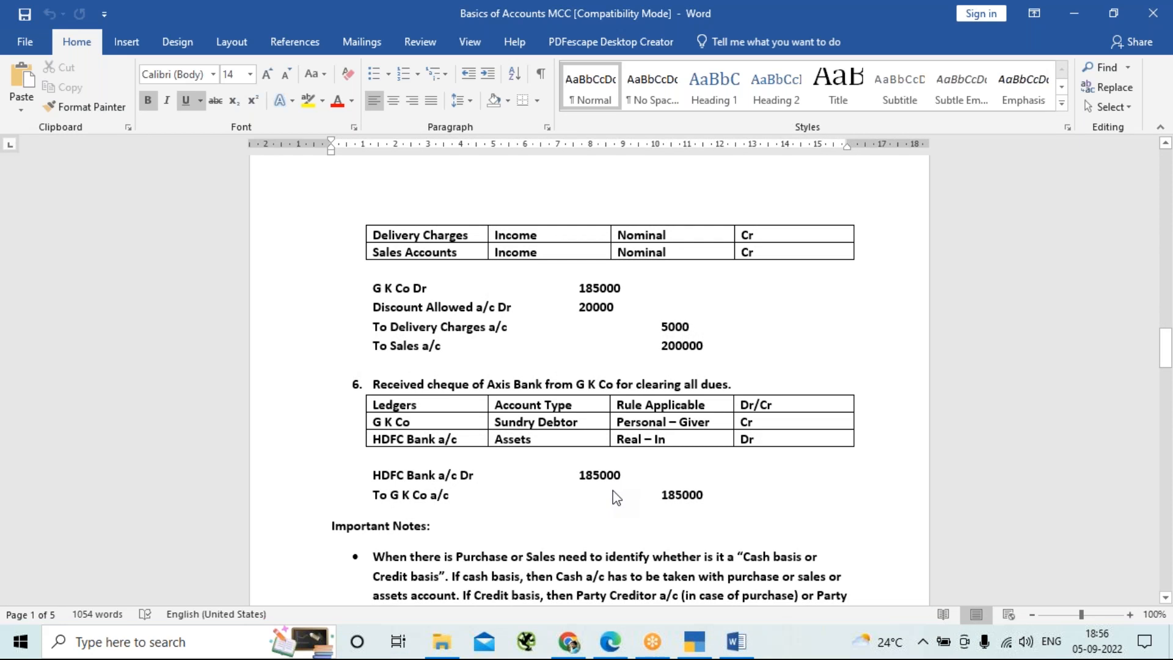
pyautogui.scroll(-10, 616, 498)
pyautogui.scroll(-12, 615, 496)
pyautogui.scroll(-14, 615, 496)
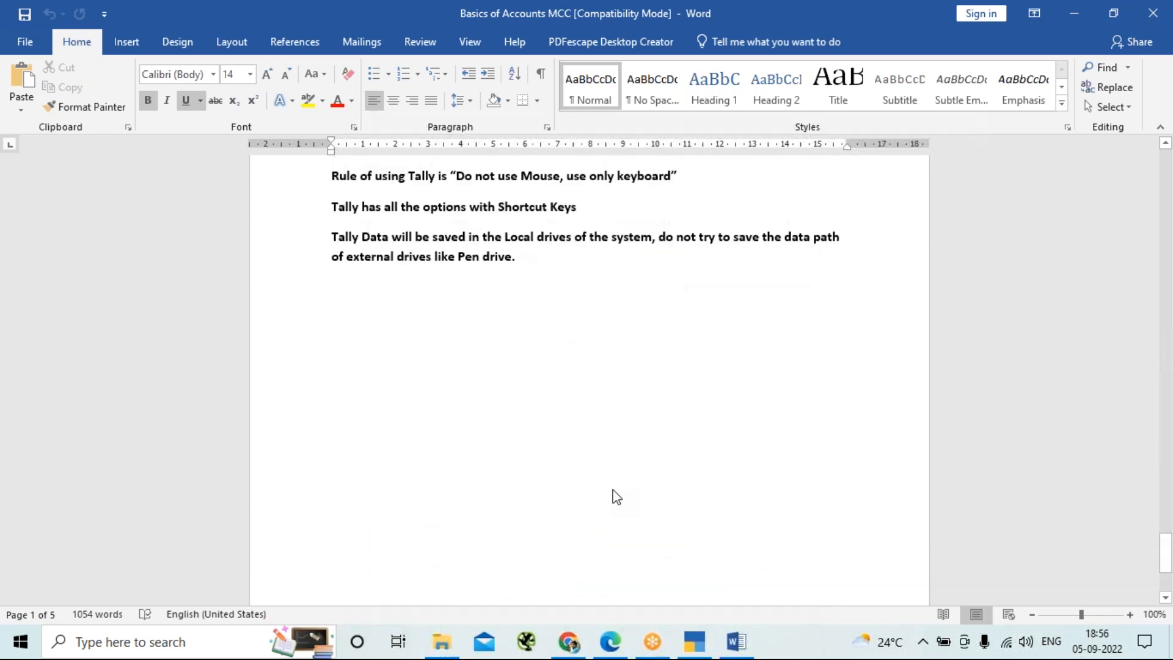
pyautogui.scroll(-3, 616, 497)
pyautogui.scroll(3, 618, 495)
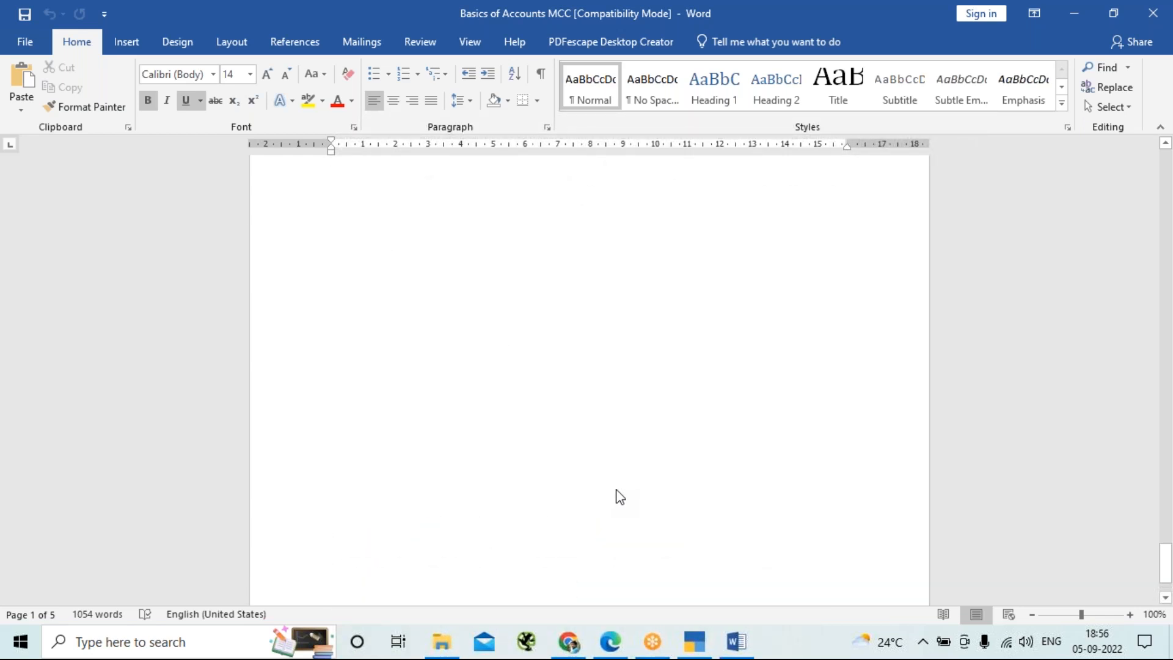
pyautogui.click(498, 318)
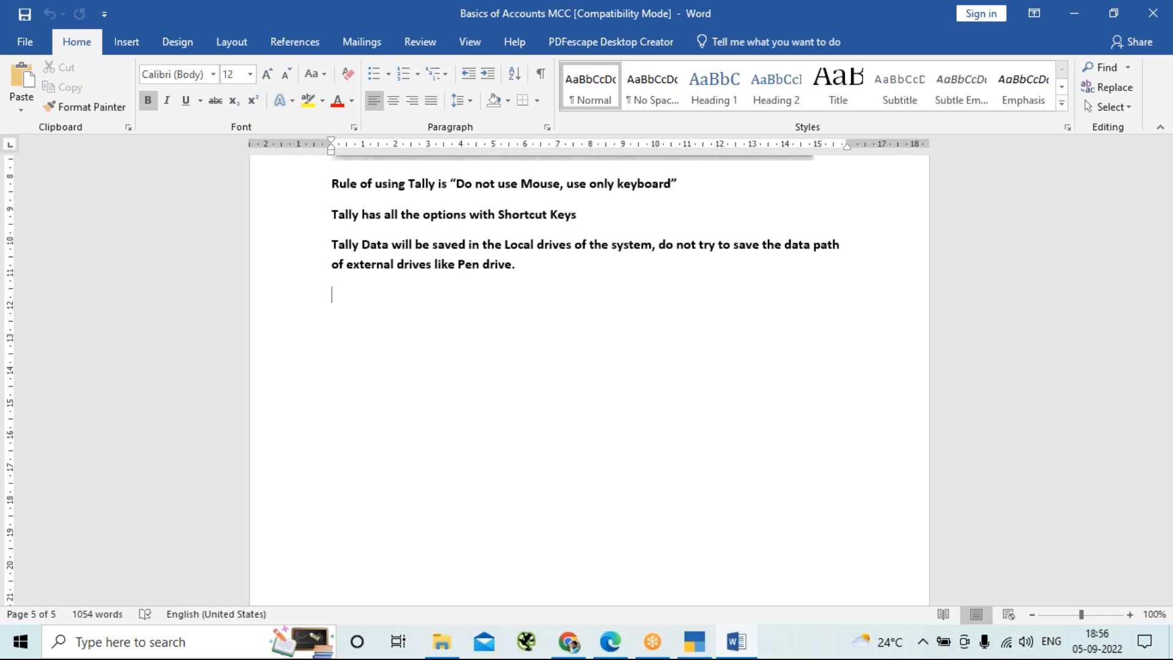
# Switch to TallyPrime and display the list of masters available for creation in MCC Tally Co.
pyautogui.hotkey('alt', 'Tab')
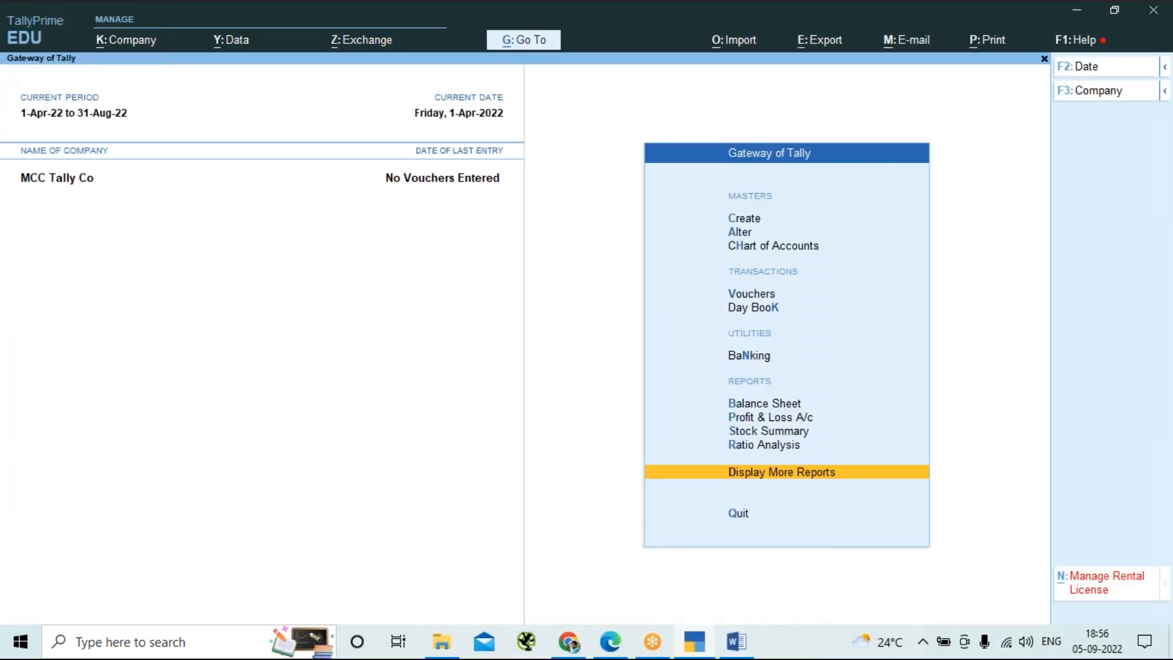
pyautogui.press('Up')
pyautogui.press('Up')
pyautogui.press('Up')
pyautogui.press('Up')
pyautogui.press('Up')
pyautogui.press('Up')
pyautogui.press('Up')
pyautogui.press('Up')
pyautogui.press('Up')
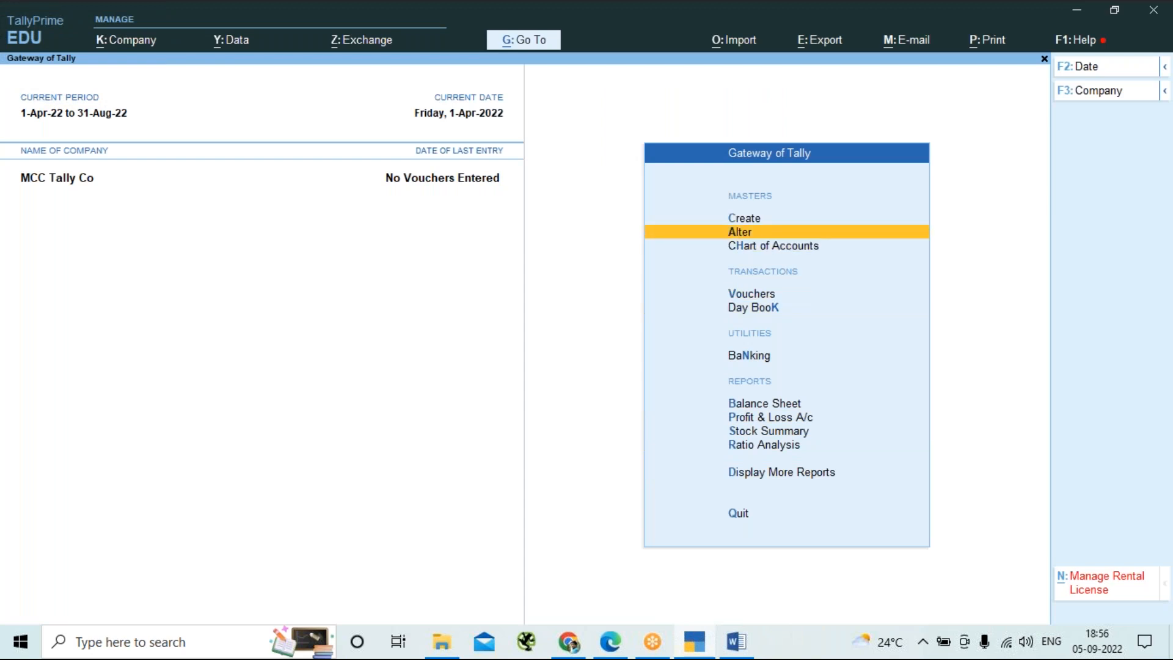
pyautogui.press('Up')
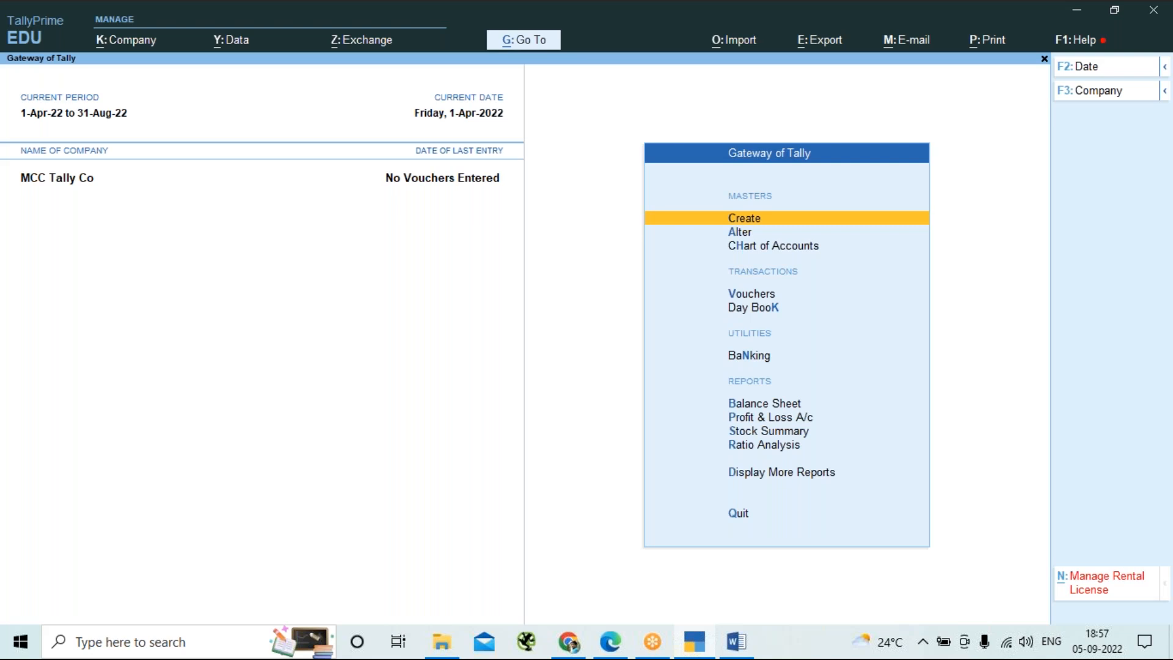
pyautogui.press('Down')
pyautogui.press('Up')
pyautogui.press('Return')
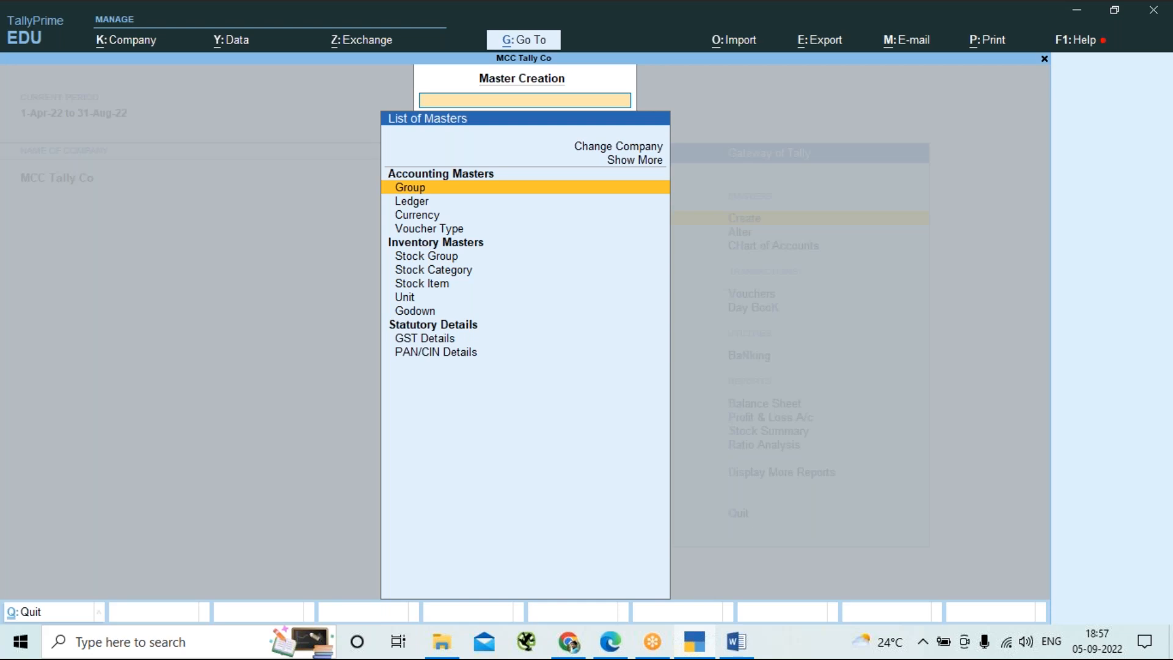
# Switch to Word and add the line "In Tally there are Default or pre-defined Masters:" below the last note.
pyautogui.hotkey('alt', 'Tab')
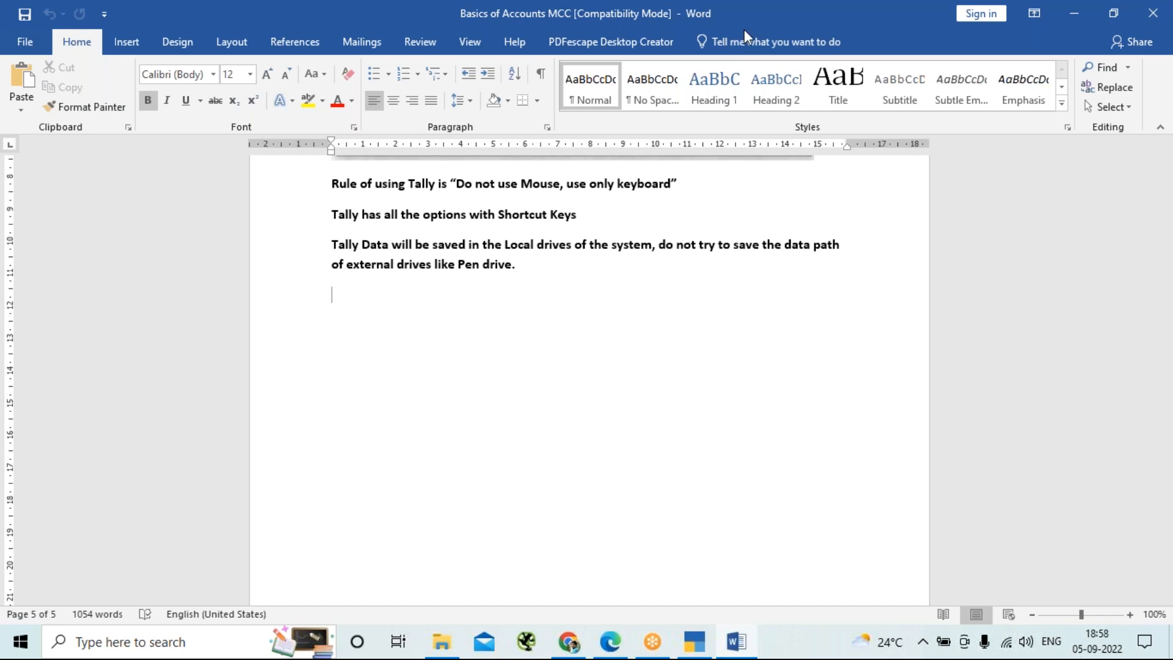
pyautogui.click(744, 30)
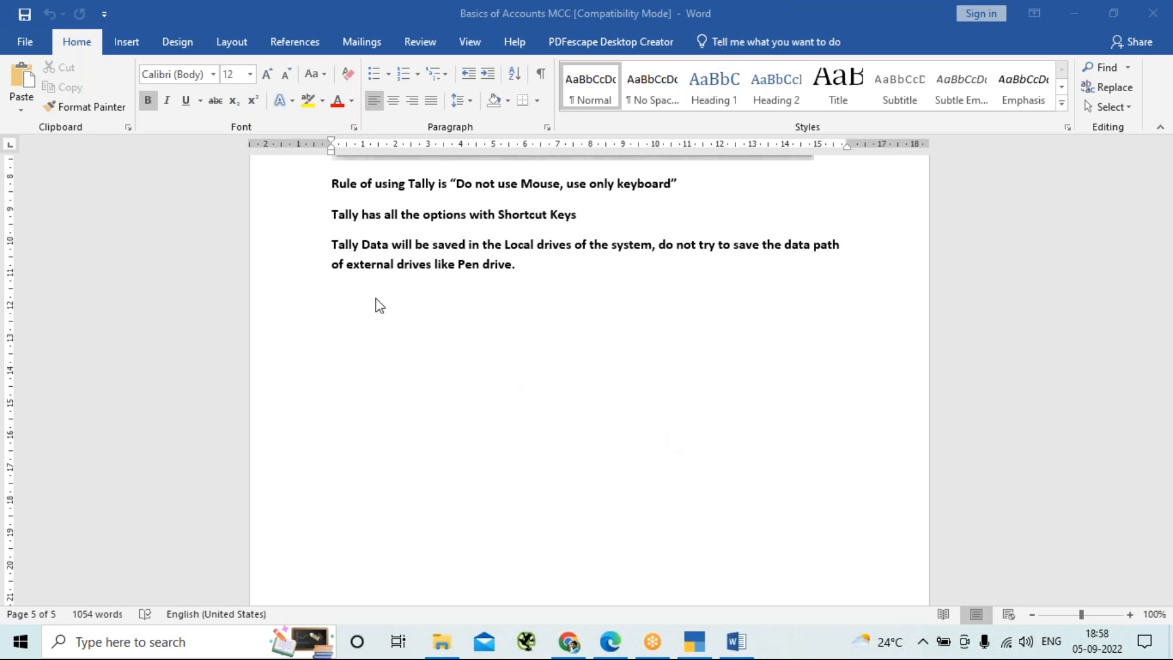
pyautogui.click(342, 308)
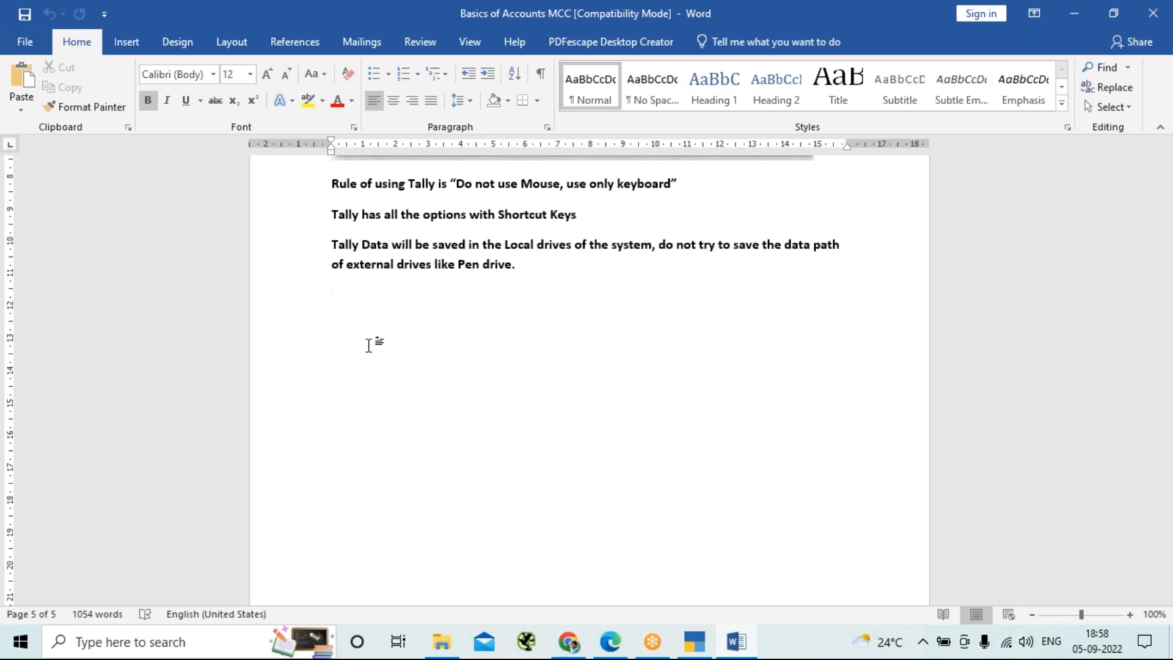
pyautogui.write('In Tally there are De')
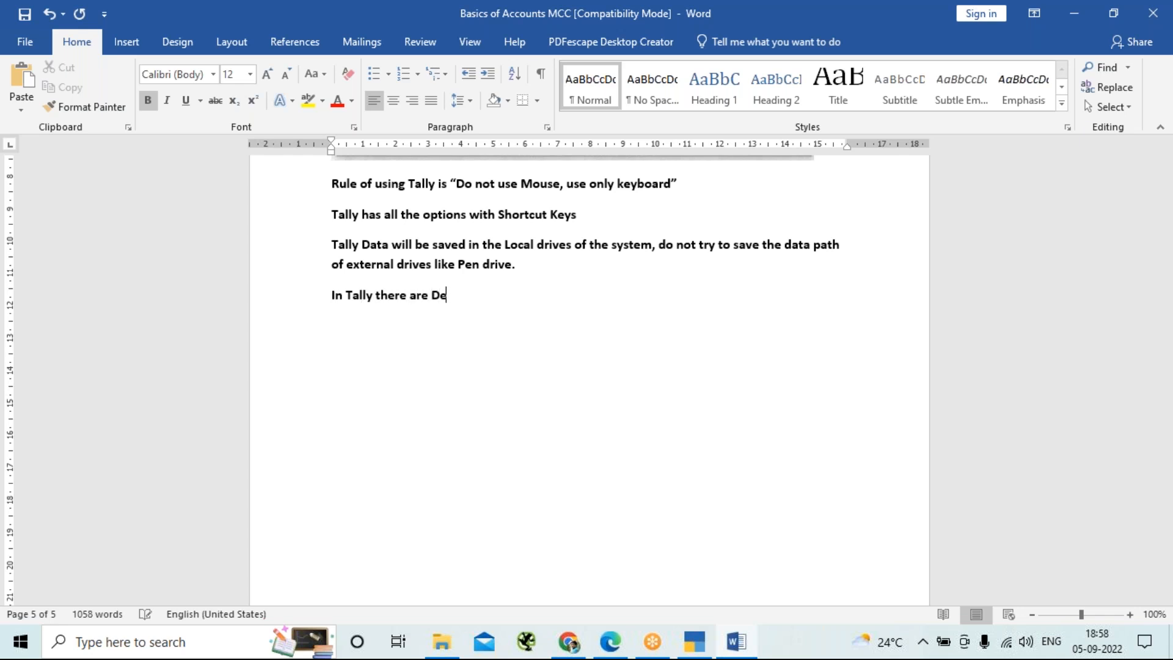
pyautogui.write('fault or pre-defined ')
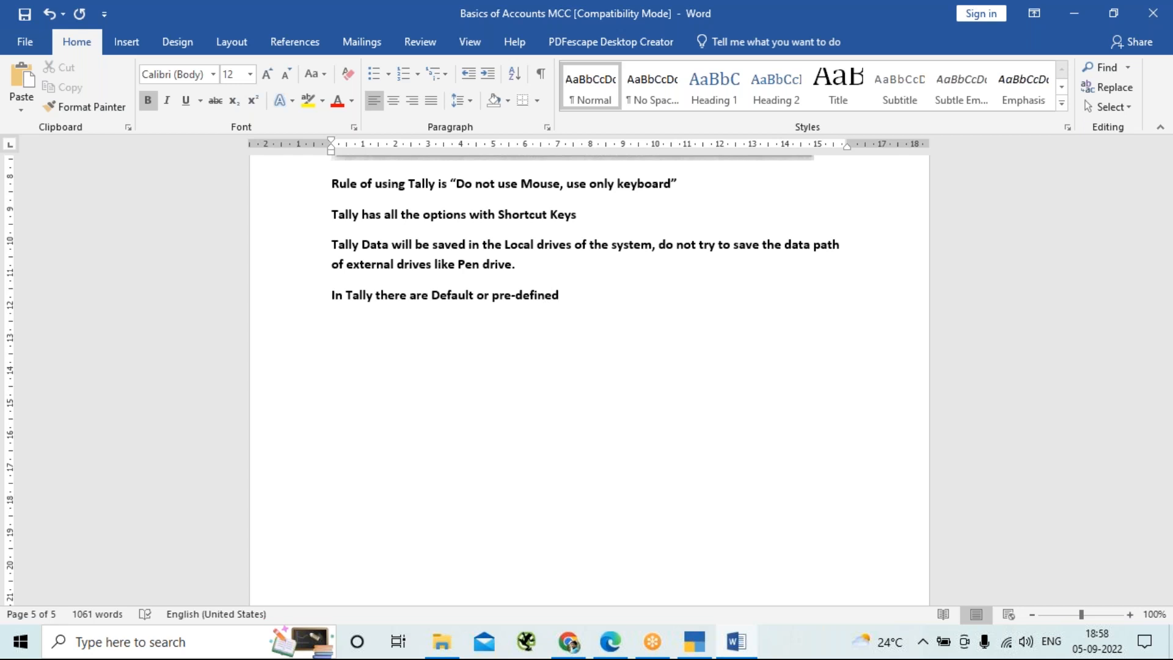
pyautogui.write('Masters:')
# Add a new line reading "Accounting Group – 28 Groups" under the pre-defined Masters line.
pyautogui.press('Return')
pyautogui.write('Account')
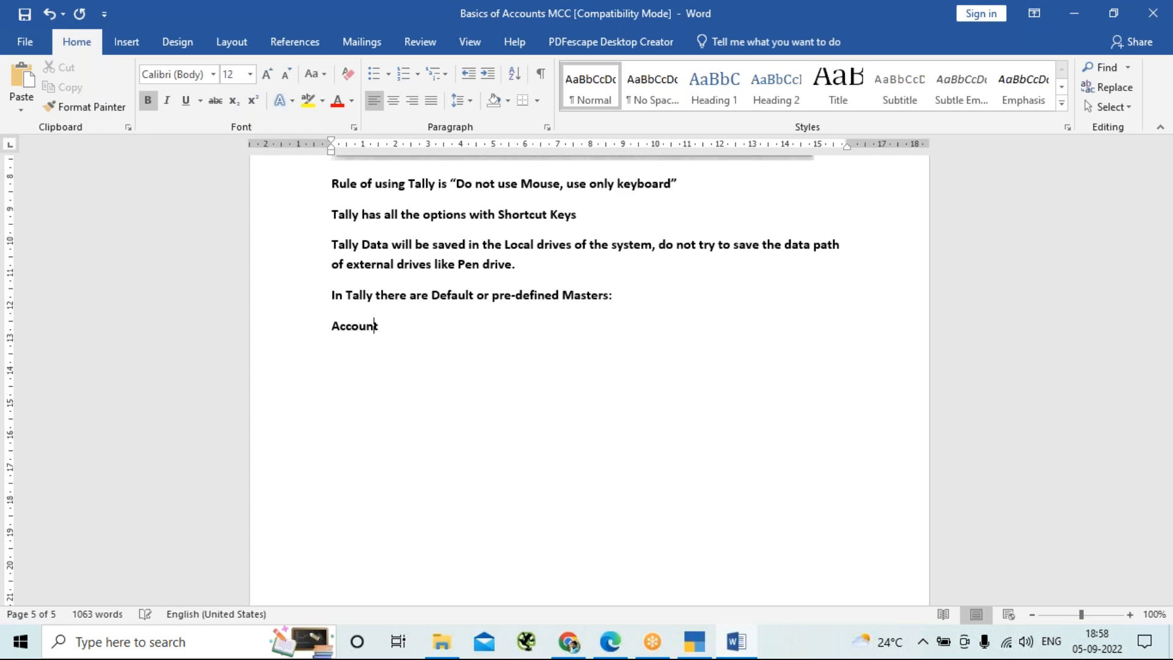
pyautogui.write('ing Gr')
pyautogui.write('oup')
pyautogui.write(' -')
pyautogui.write(' 28')
pyautogui.write(' Gr')
pyautogui.write('oups')
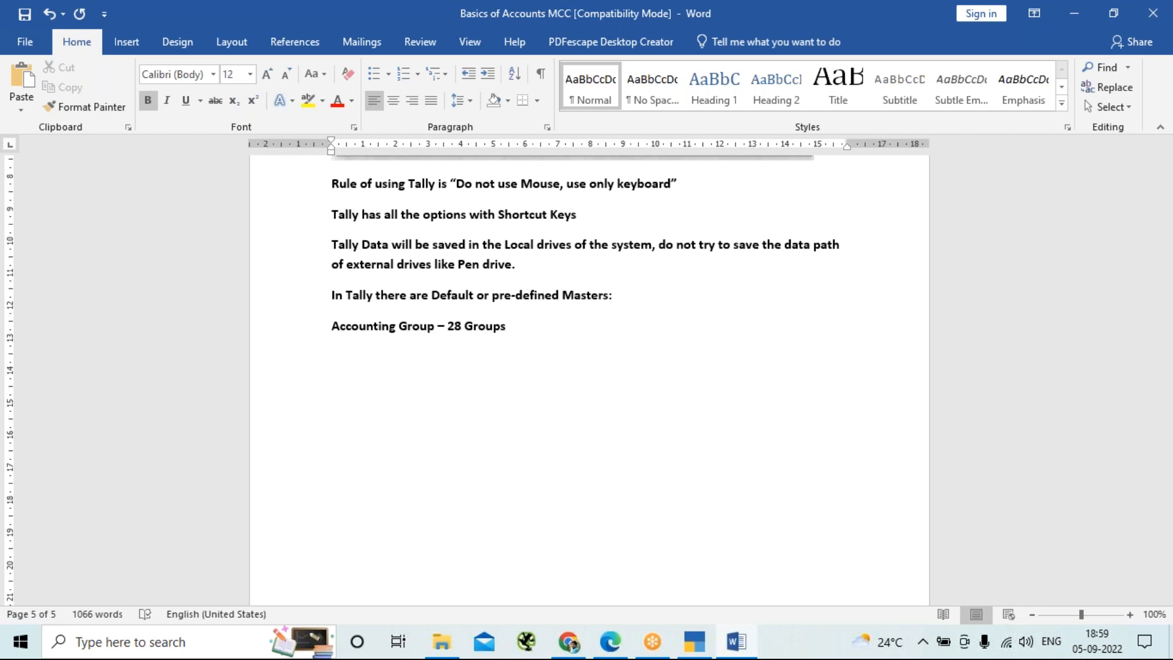
# Switch to TallyPrime and display the list of accounting groups in MCC Tally Co's Chart of Accounts.
pyautogui.hotkey('alt', 'Tab')
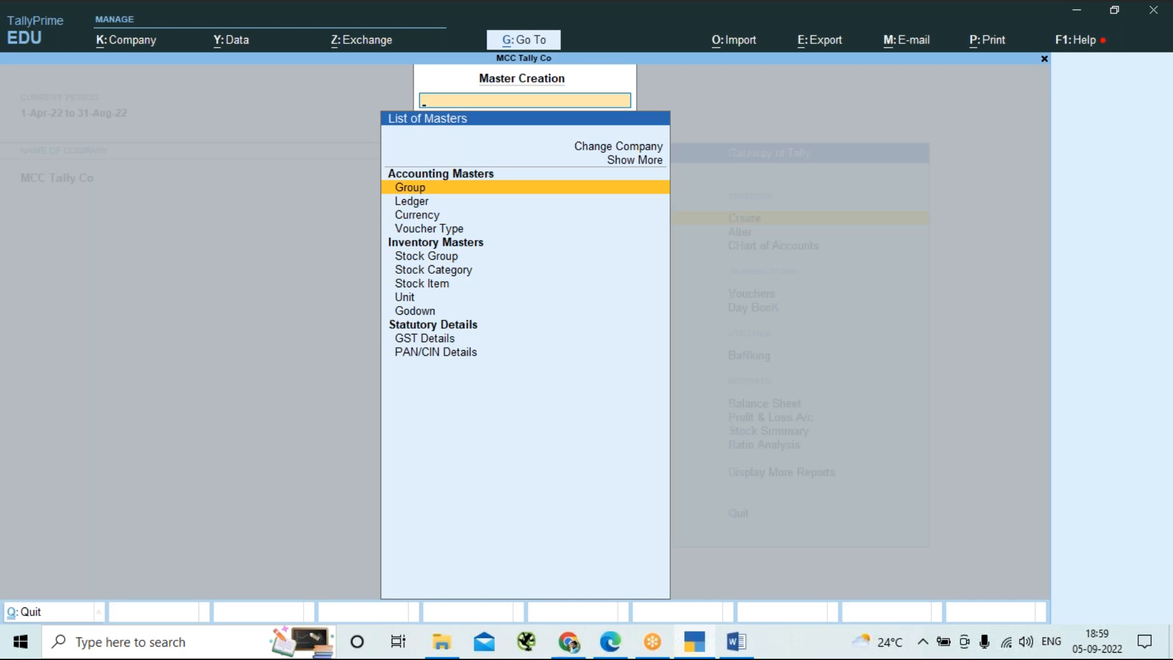
pyautogui.press('Escape')
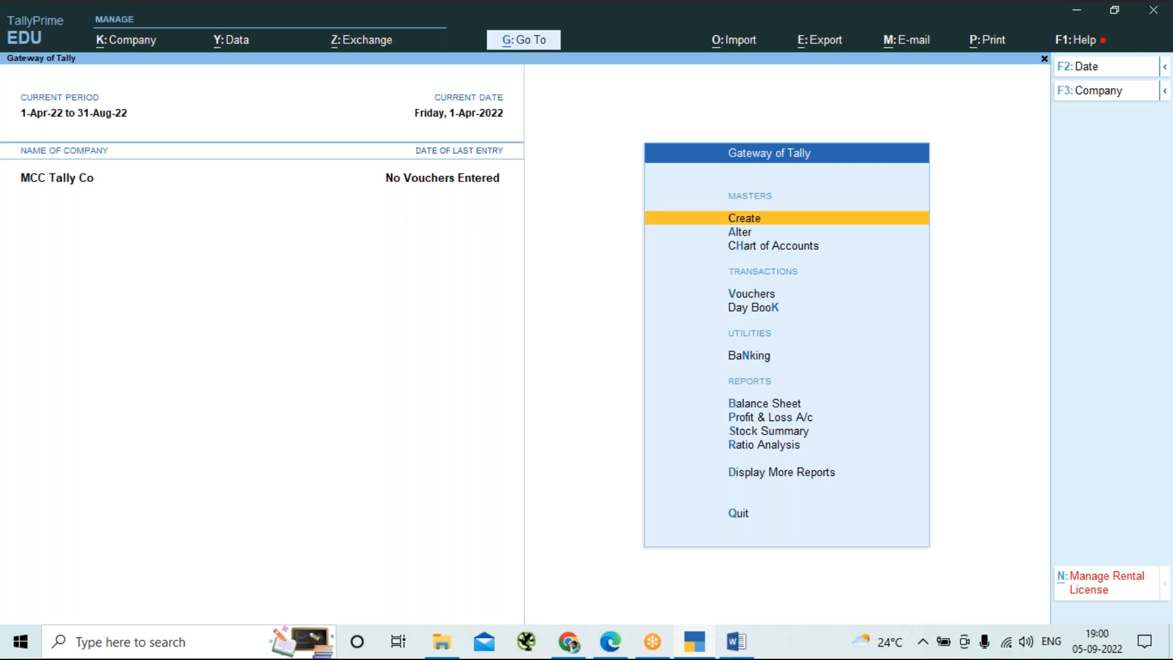
pyautogui.press('h')
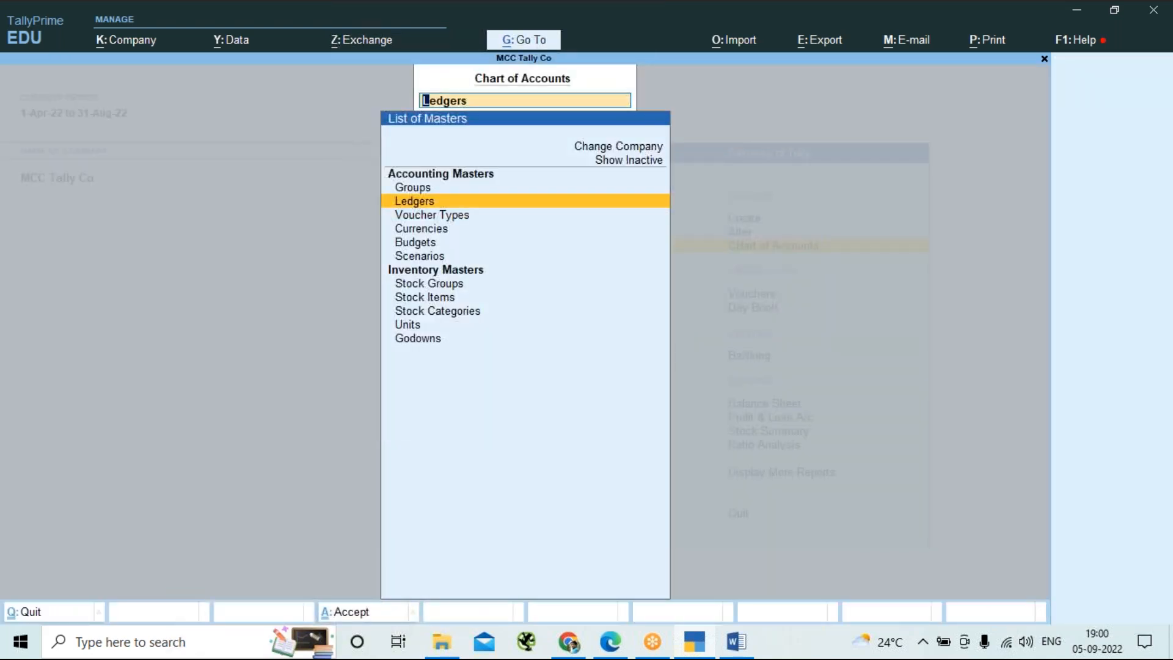
pyautogui.press('Up')
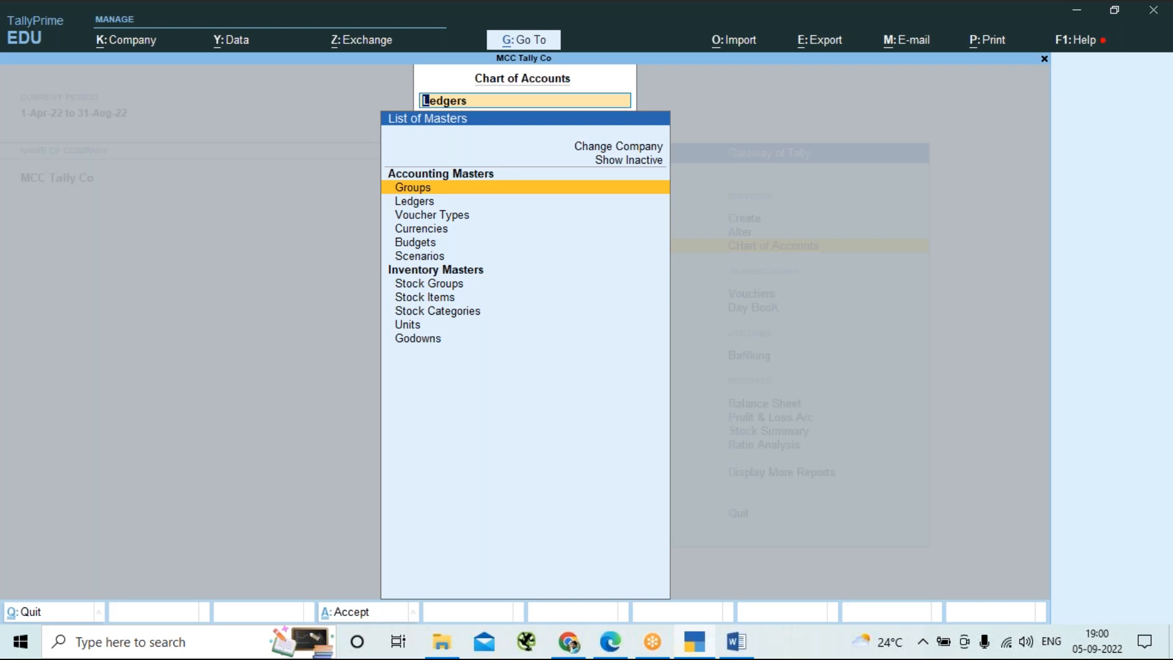
pyautogui.press('Return')
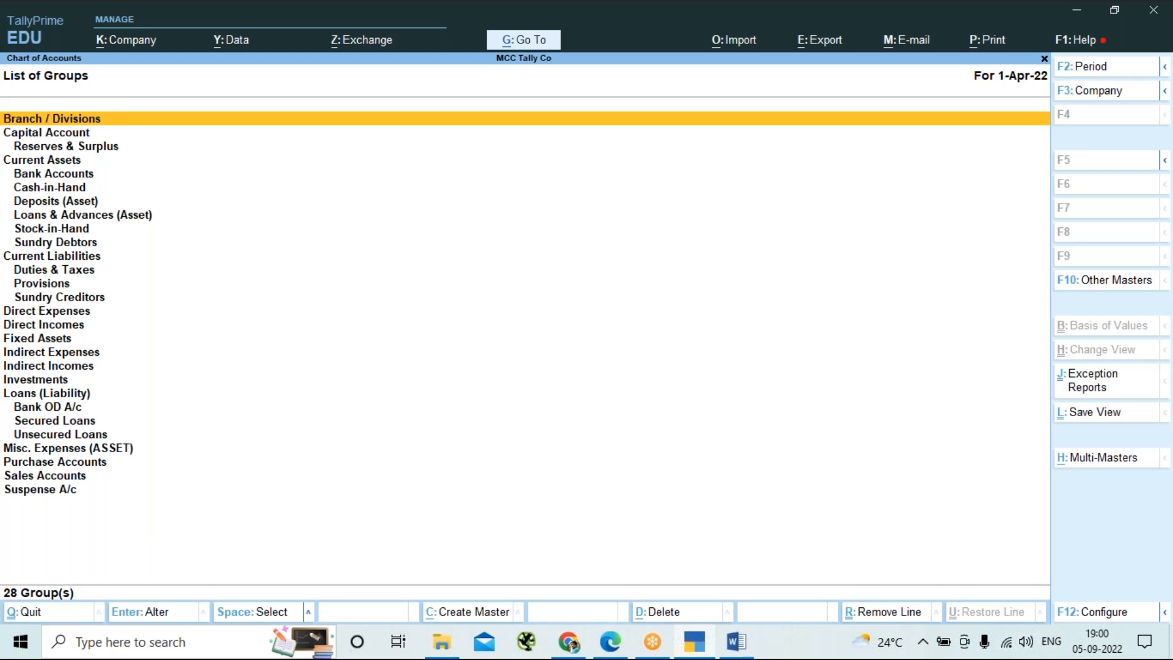
# Switch to Word and append "(15 are Main/Primary Groups, 13 are Sub-Groups)" to the Accounting Group line.
pyautogui.press('alt')
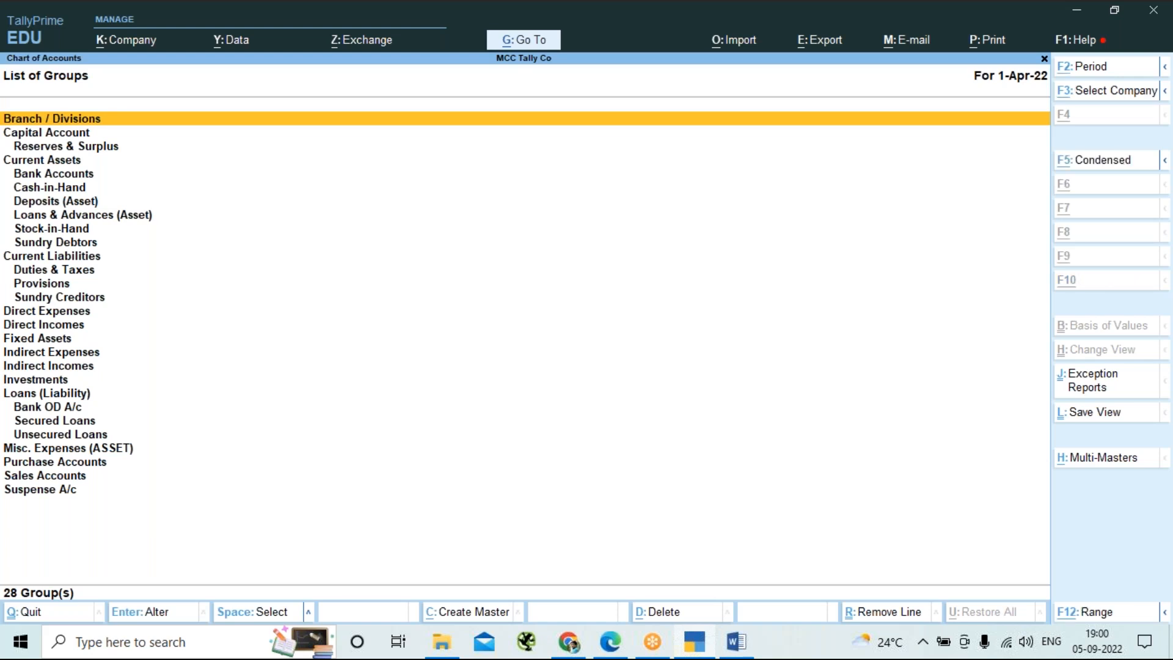
pyautogui.hotkey('alt', 'Tab')
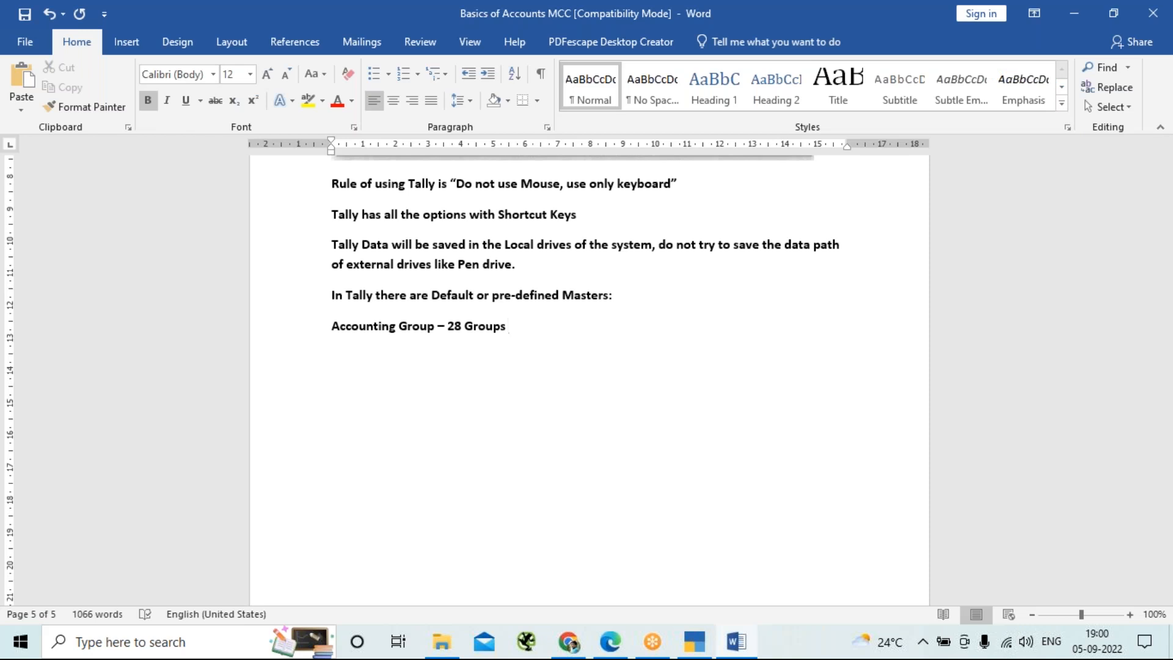
pyautogui.write('(15 are Main/P')
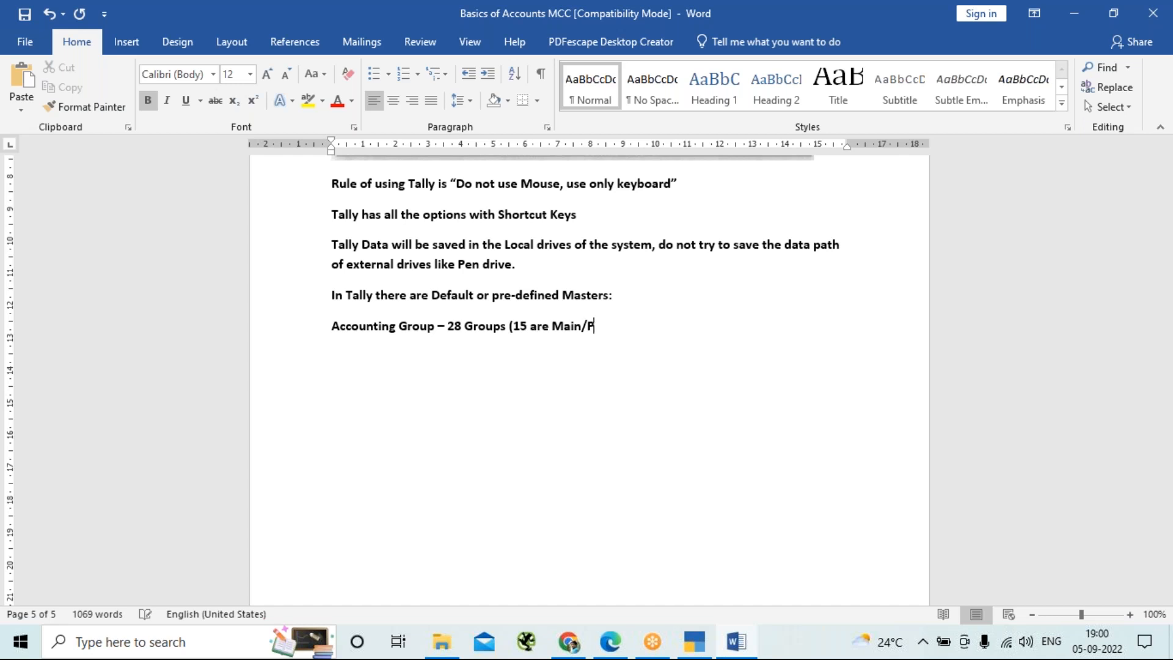
pyautogui.write('rimary Gr')
pyautogui.write('oups')
pyautogui.write(', 1')
pyautogui.write('3')
pyautogui.write(' are ')
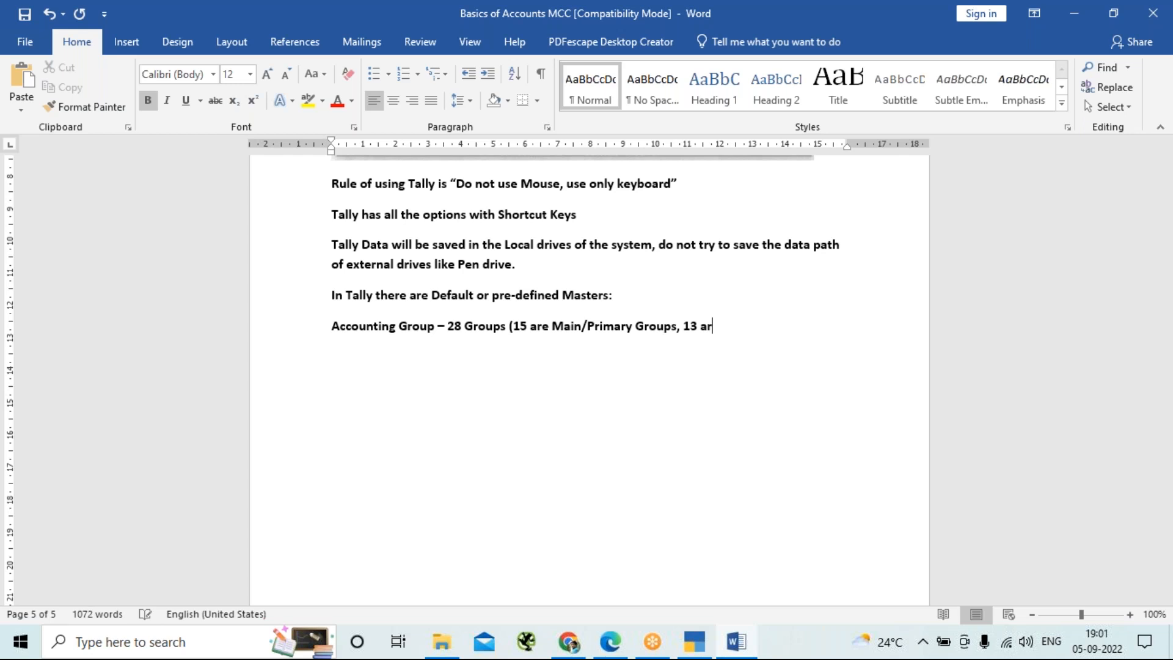
pyautogui.write('Sub-Groups)')
# Add a new line reading "Sub group means Group created under another group." and save the document.
pyautogui.press('Return')
pyautogui.write('Sub ')
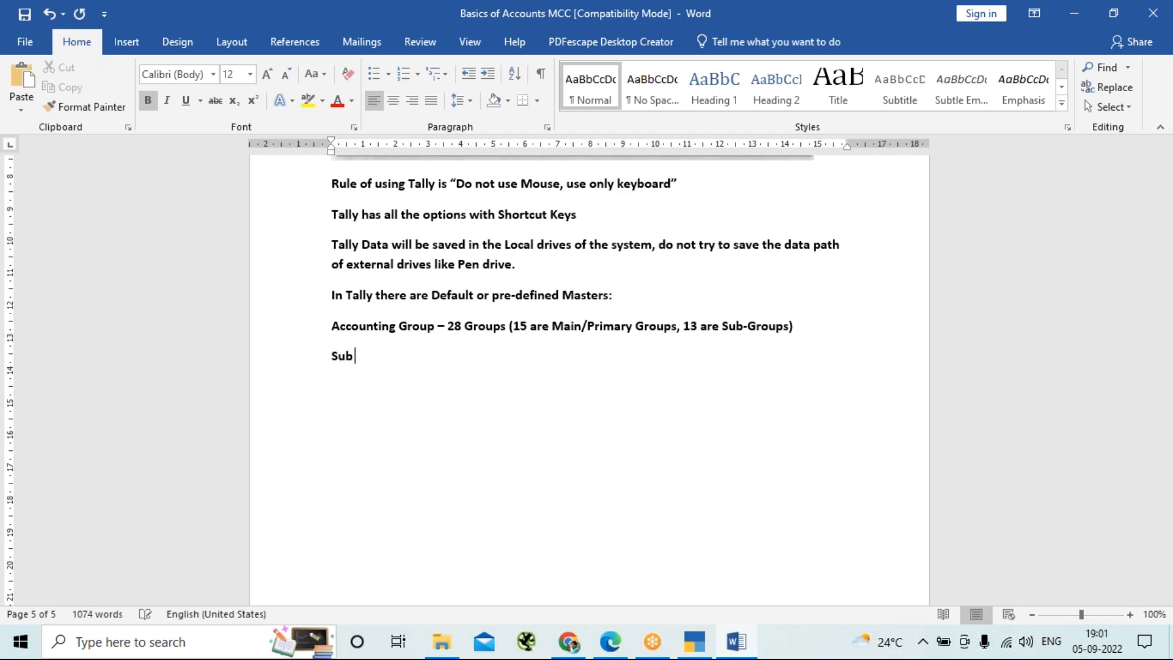
pyautogui.write('g')
pyautogui.write('rp')
pyautogui.write('u')
pyautogui.write('p means G')
pyautogui.write('roup ')
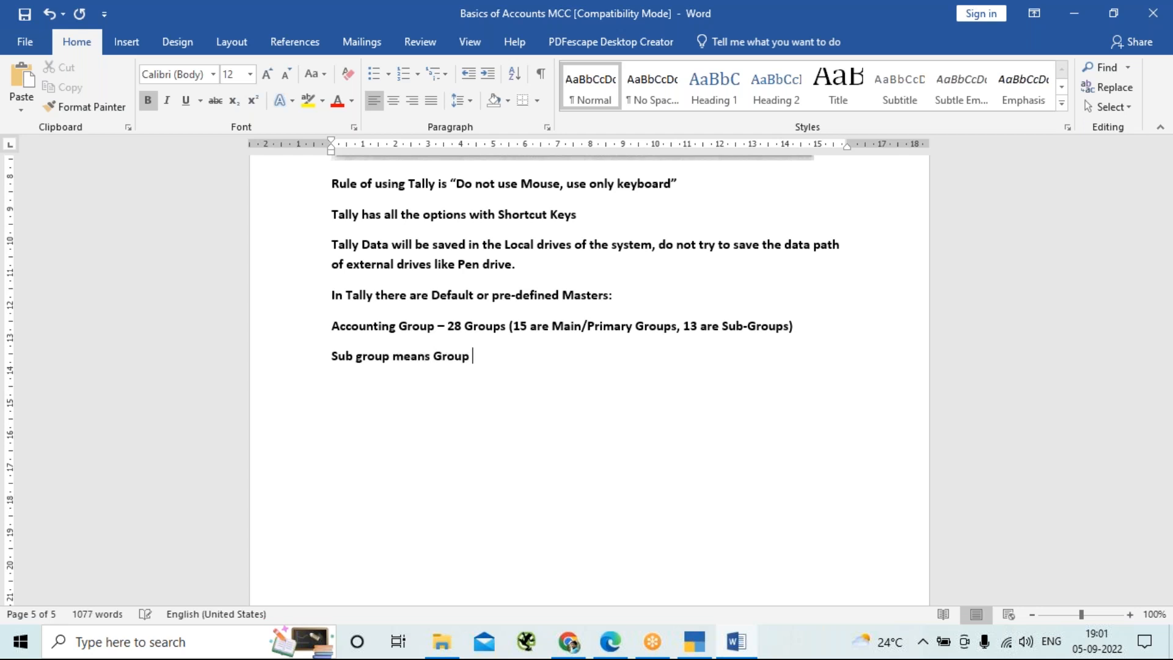
pyautogui.write('created under ano')
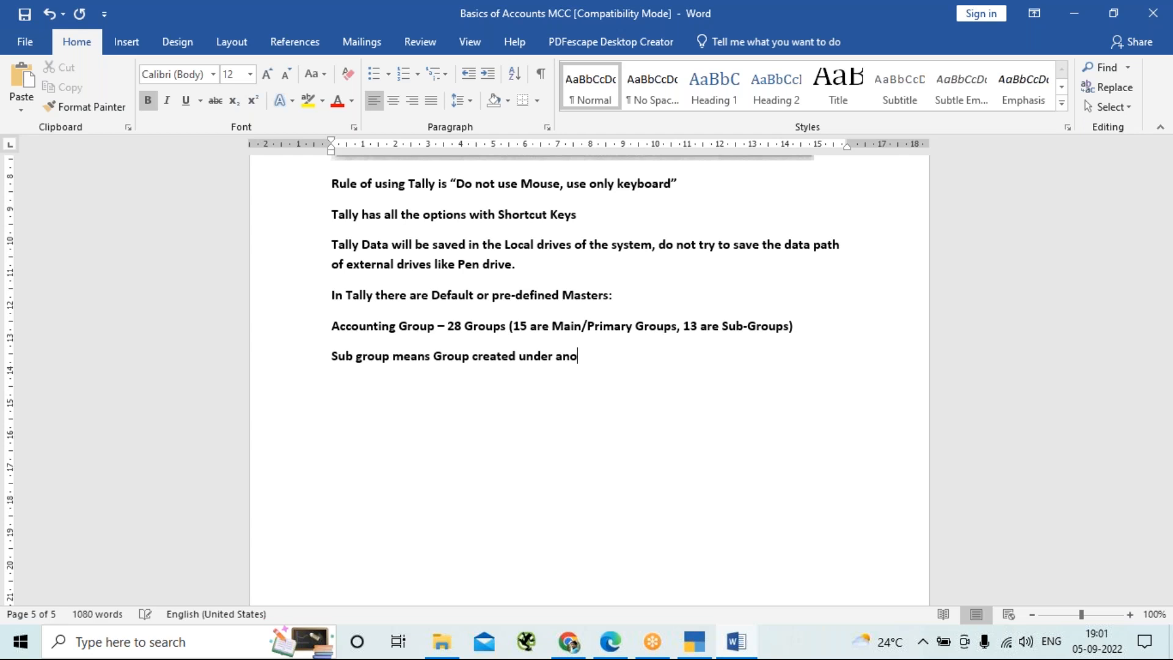
pyautogui.write('ther group.')
pyautogui.hotkey('ctrl', 's')
# Switch to TallyPrime, go through the list of groups down to Bank Accounts, and return to the Gateway of Tally.
pyautogui.hotkey('alt', 'Tab')
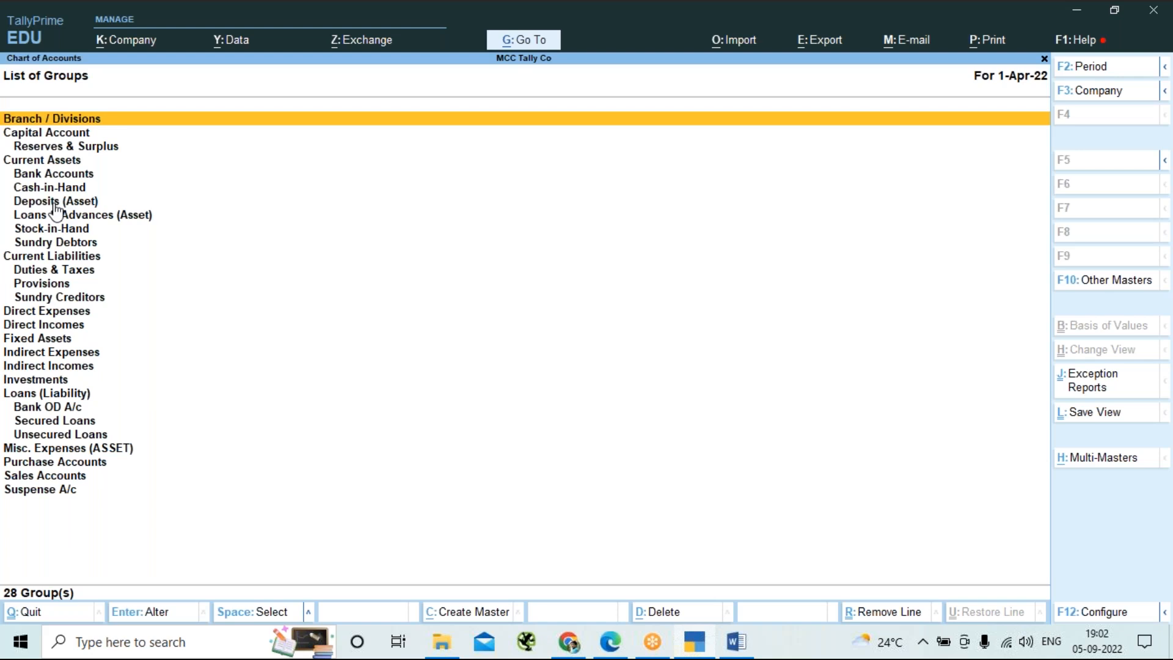
pyautogui.press('Down')
pyautogui.press('Down')
pyautogui.press('Down')
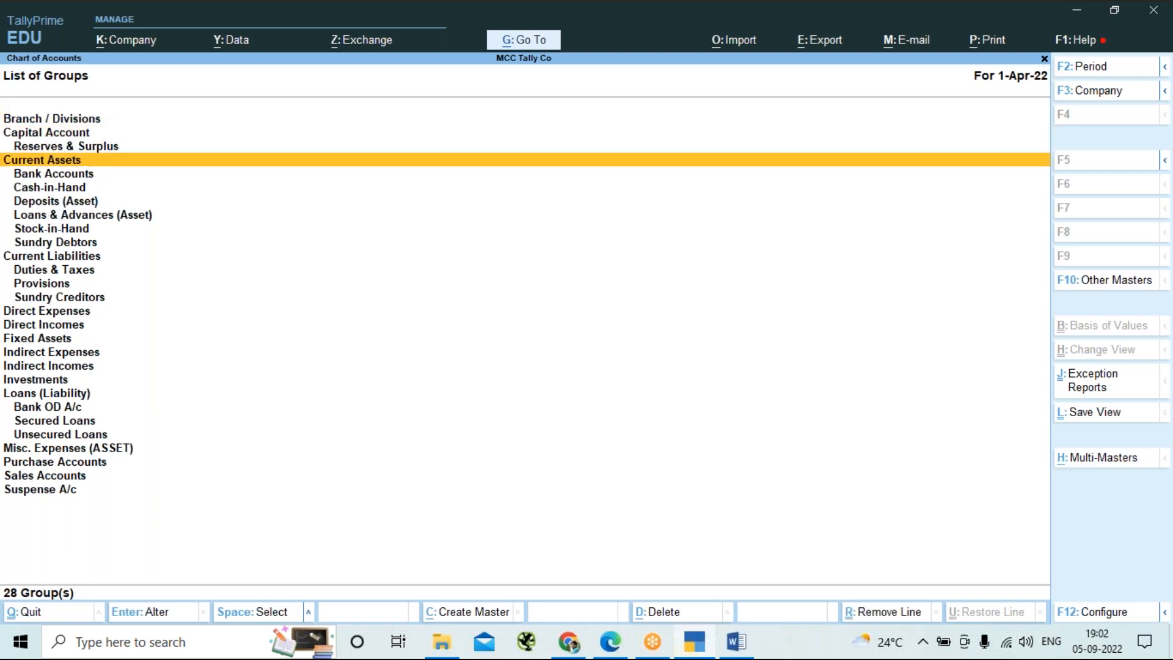
pyautogui.press('Down')
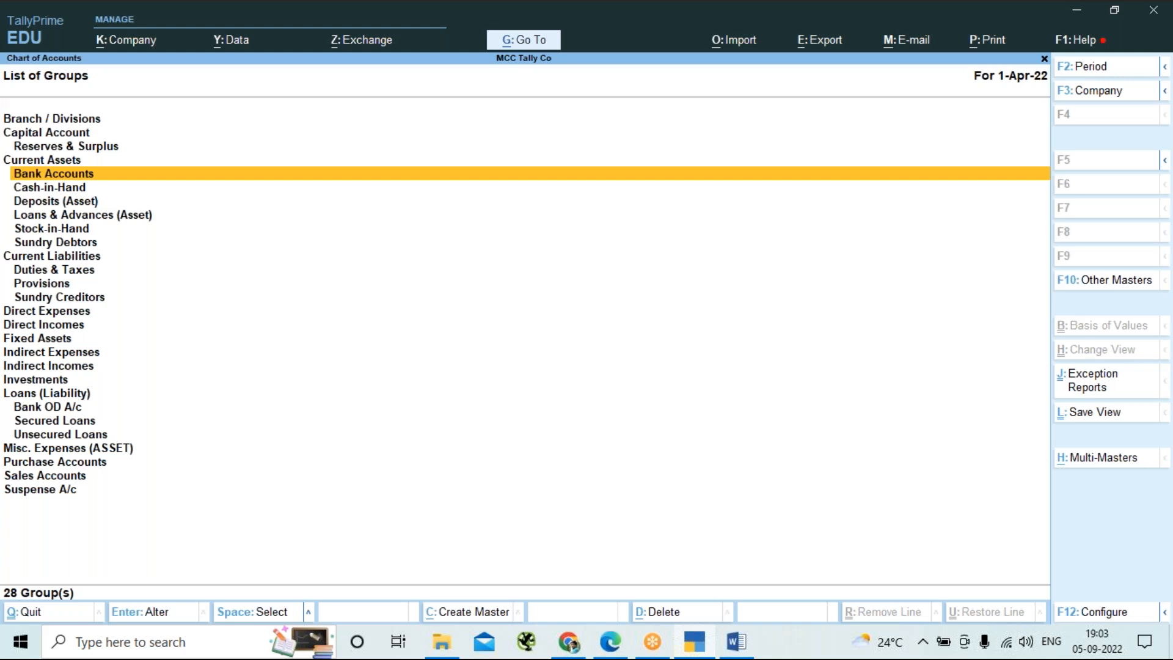
pyautogui.press('Escape')
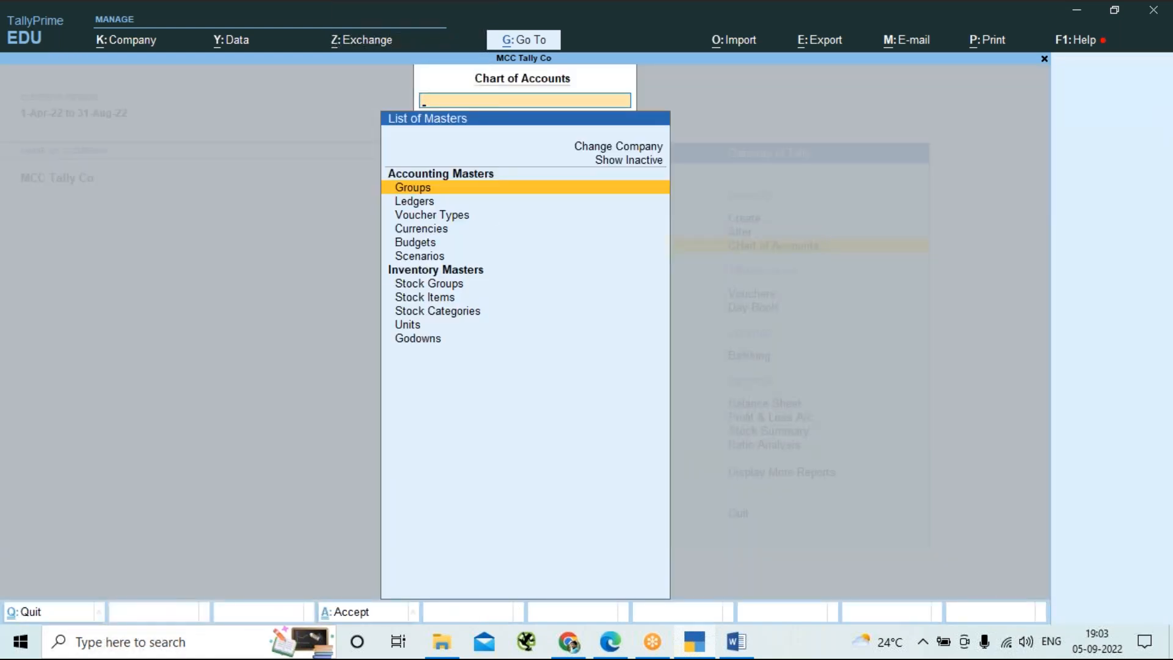
pyautogui.press('Escape')
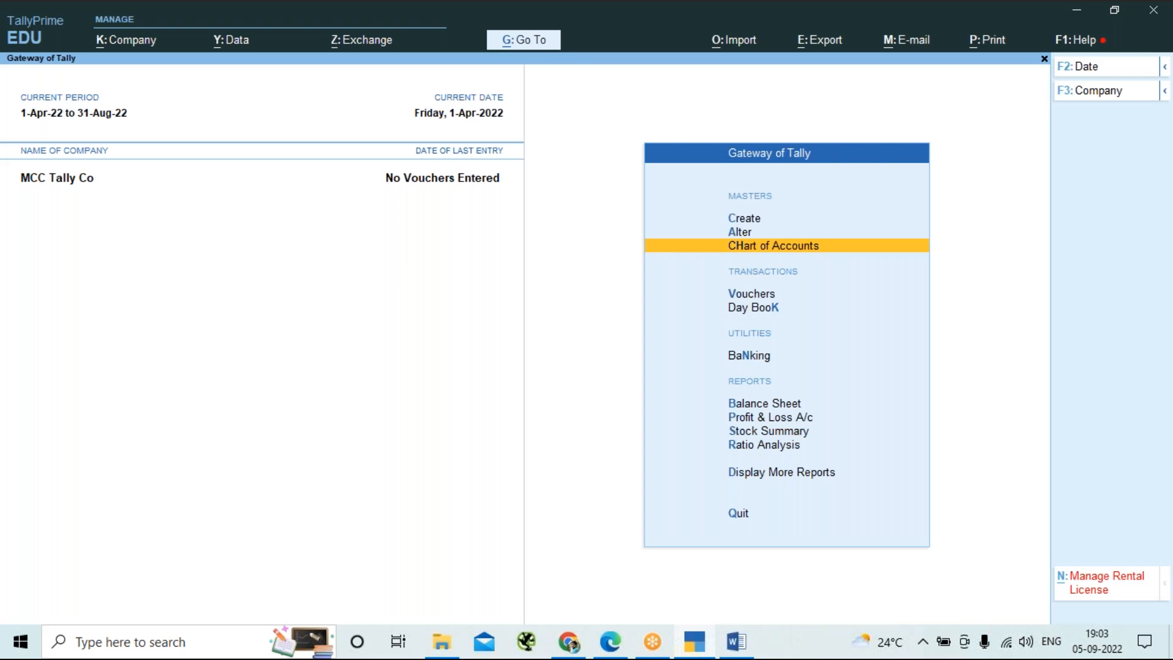
# View the blank Group Creation form and return to the Gateway of Tally without creating anything.
pyautogui.press('Up')
pyautogui.press('Up')
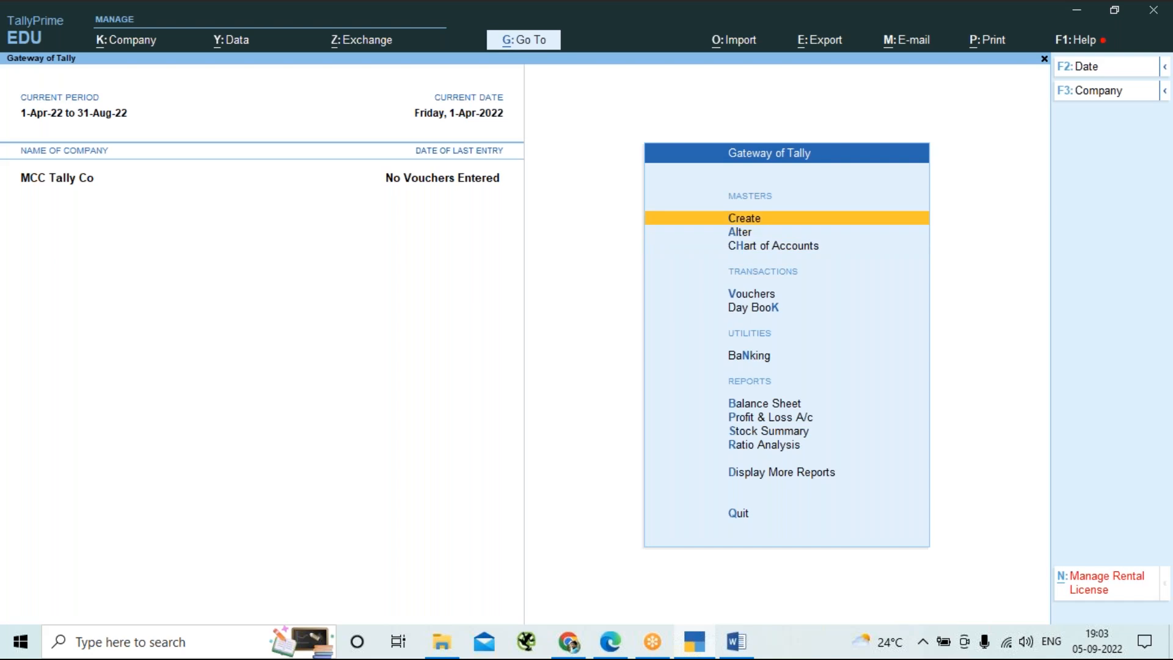
pyautogui.press('Return')
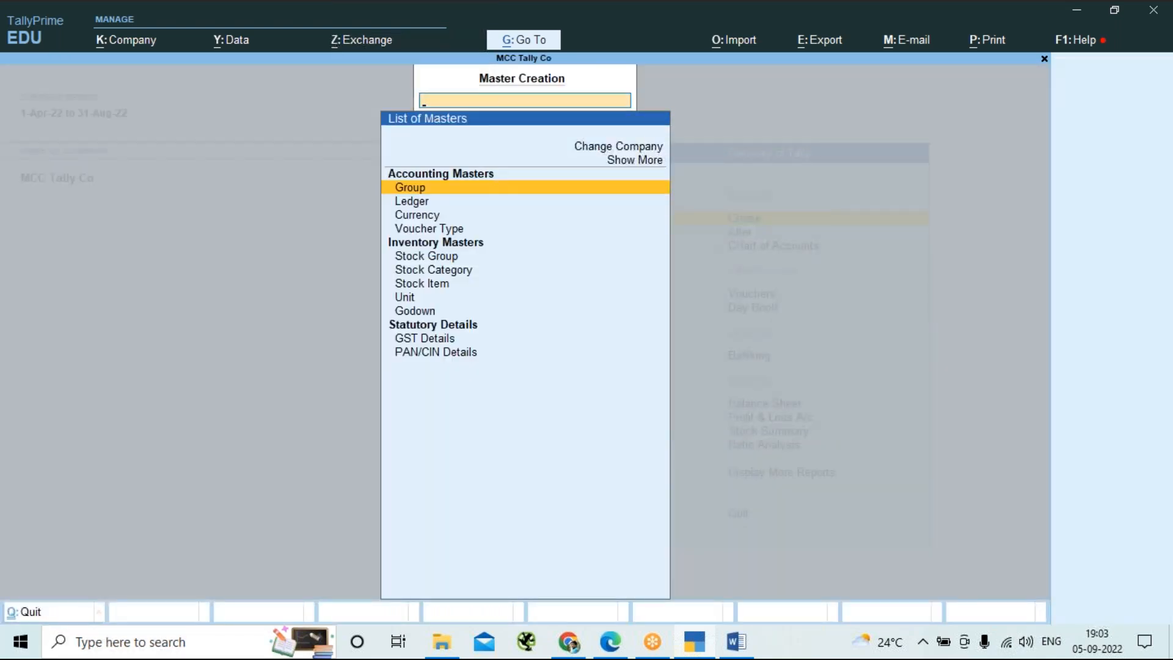
pyautogui.press('Return')
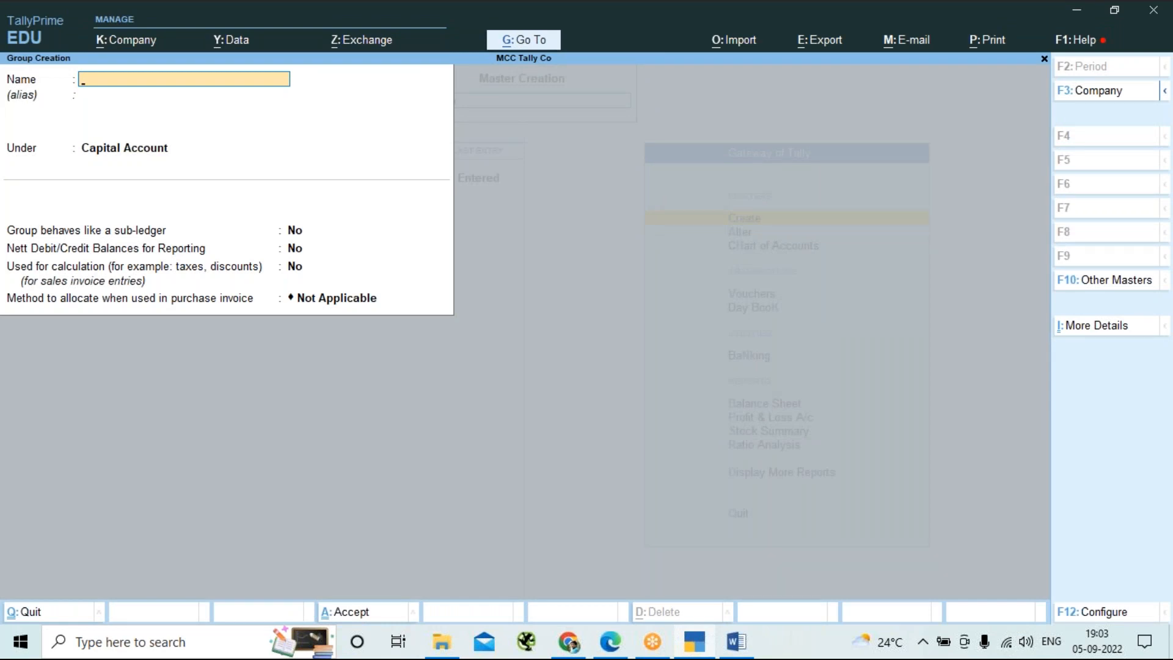
pyautogui.press('Escape')
pyautogui.press('Escape')
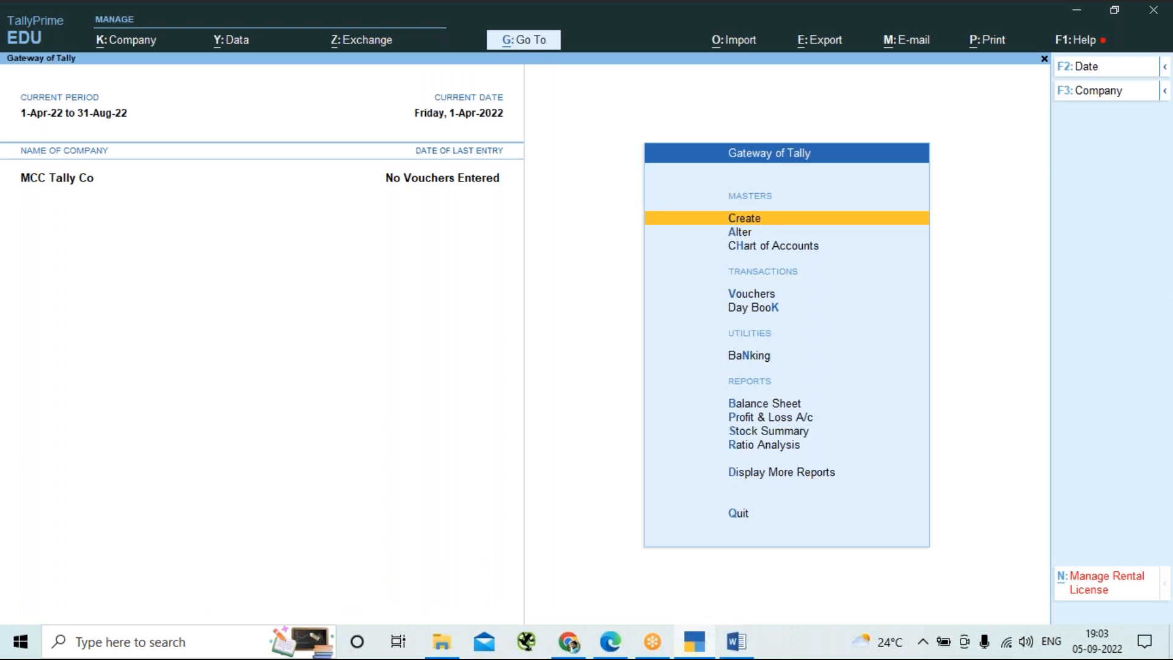
# Display the list of accounting groups from the Chart of Accounts again.
pyautogui.press('Down')
pyautogui.press('Down')
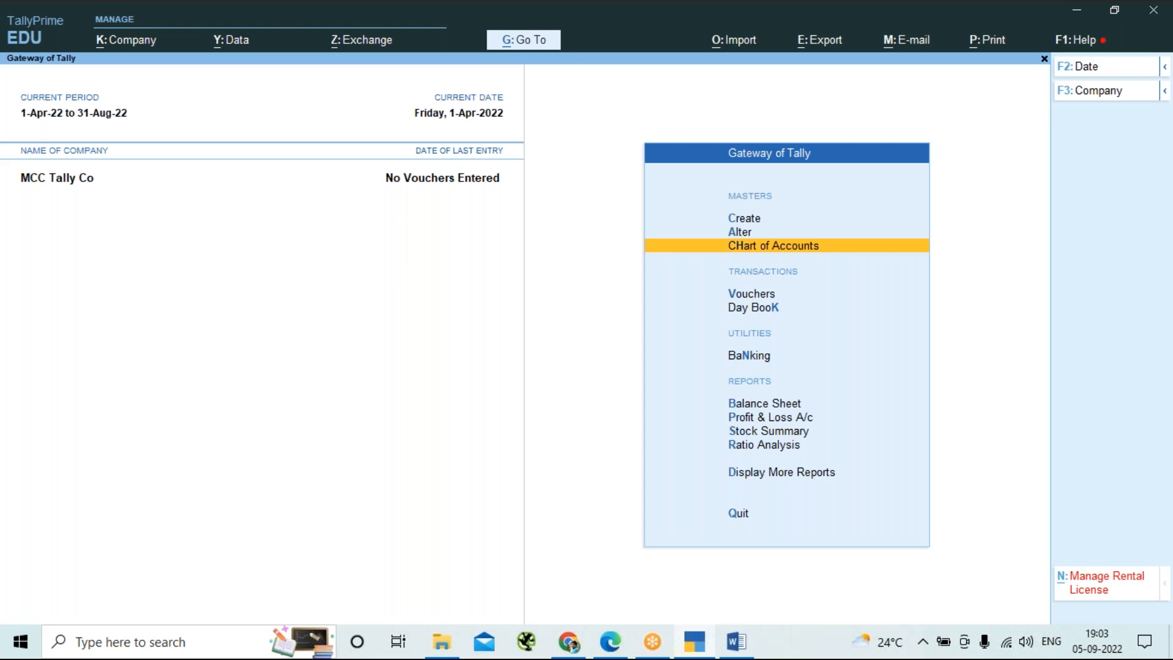
pyautogui.press('Return')
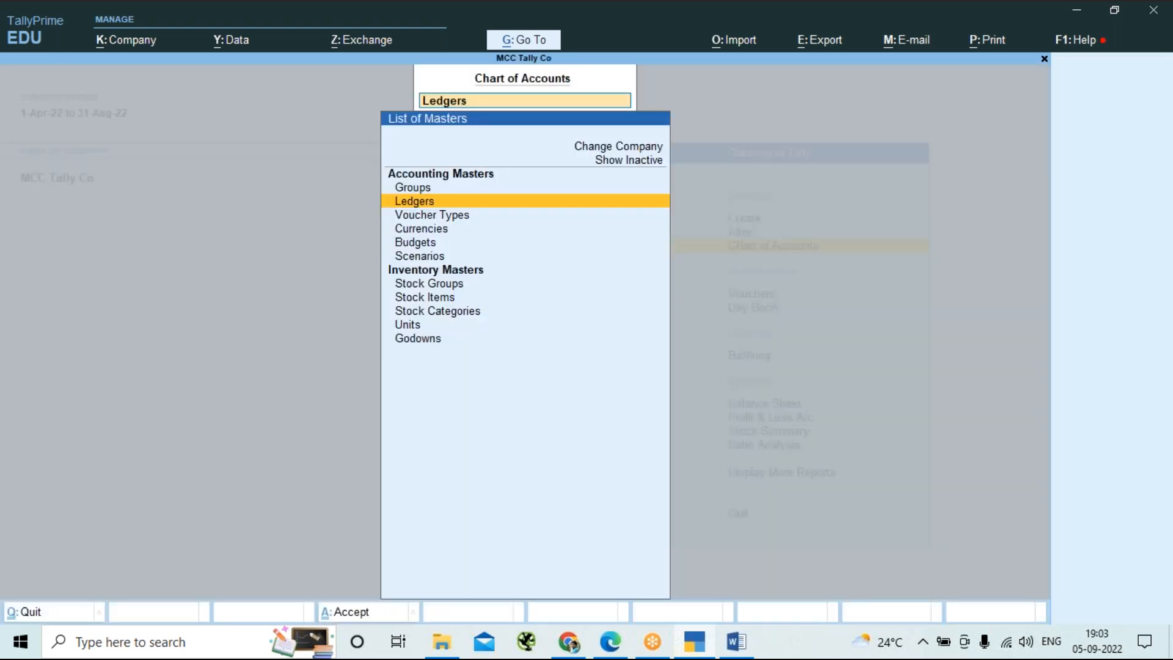
pyautogui.press('Up')
pyautogui.press('Return')
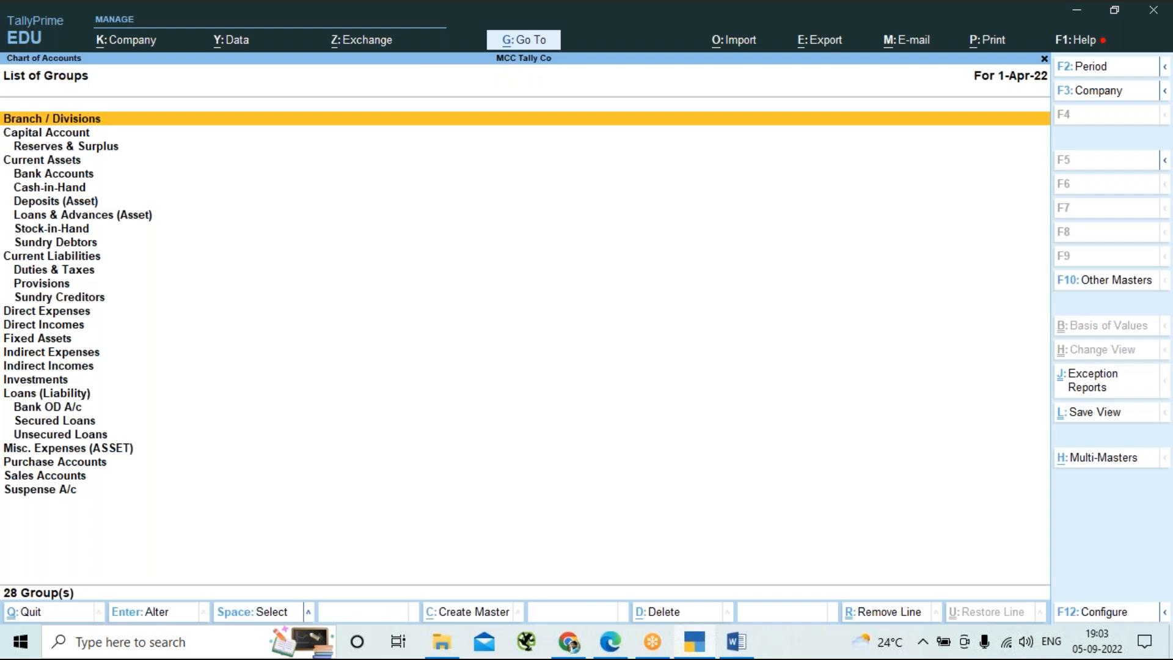
# View the Multi Group Creation screen for the groups and return to the Gateway of Tally.
pyautogui.click(1110, 466)
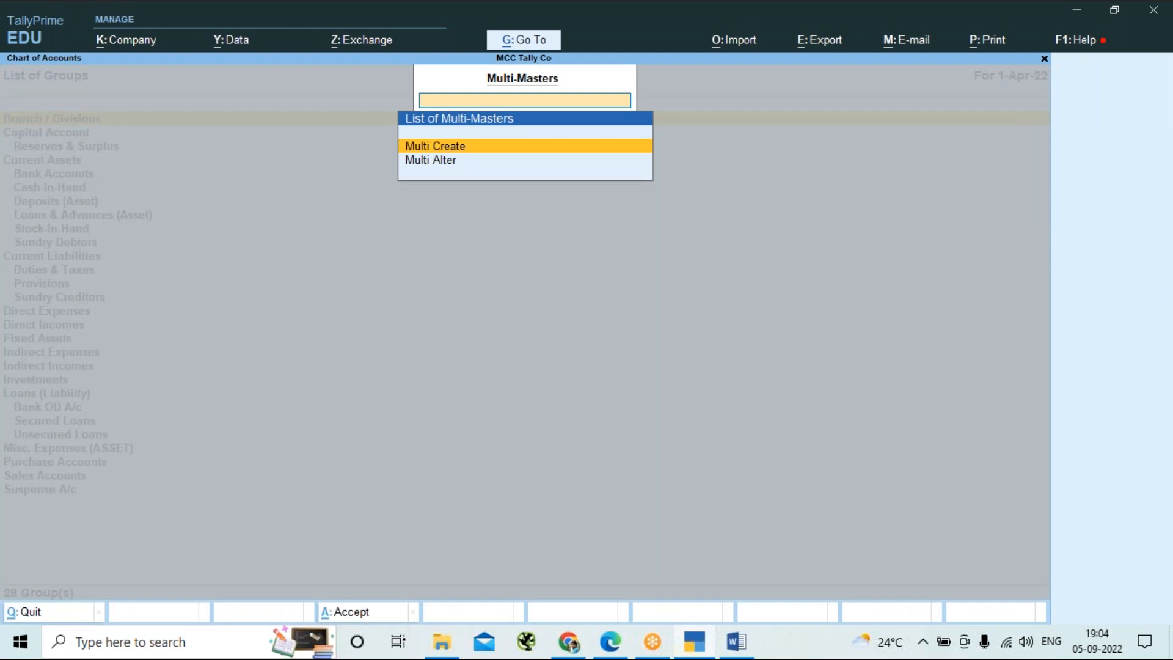
pyautogui.press('Return')
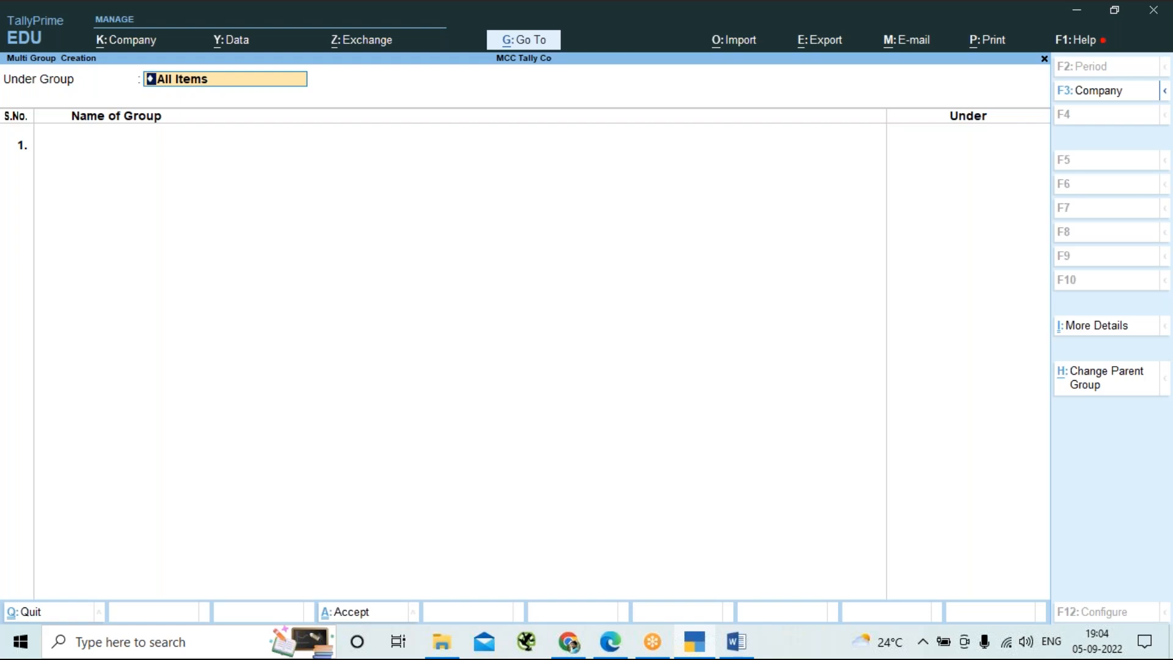
pyautogui.press('Escape')
pyautogui.press('Escape')
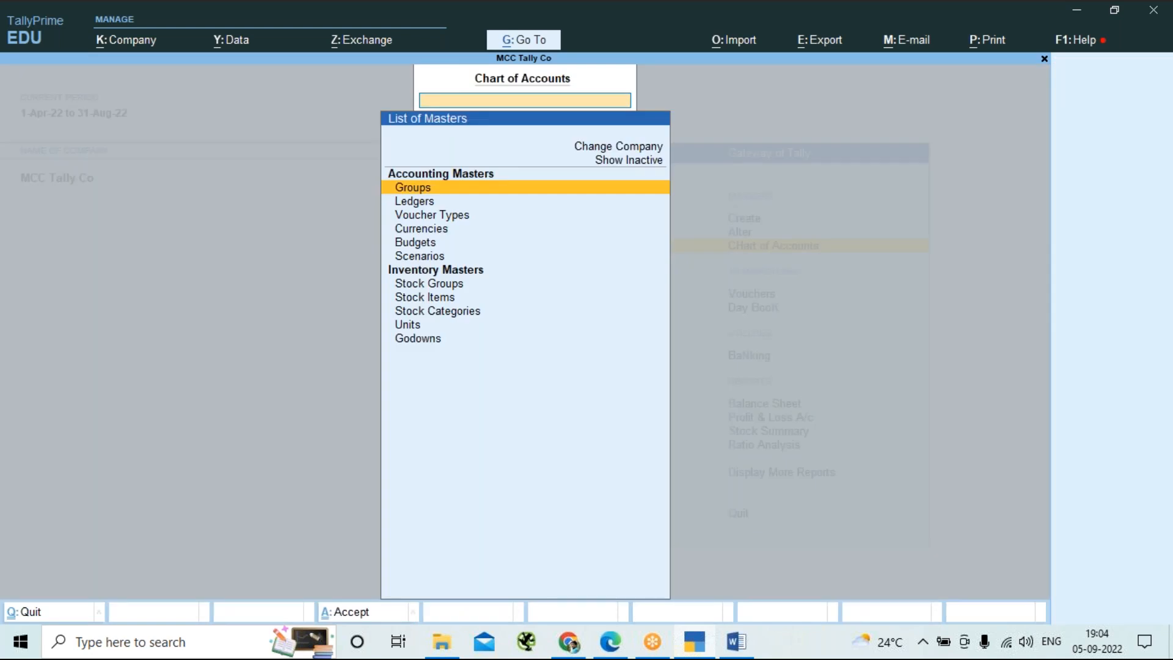
pyautogui.press('Escape')
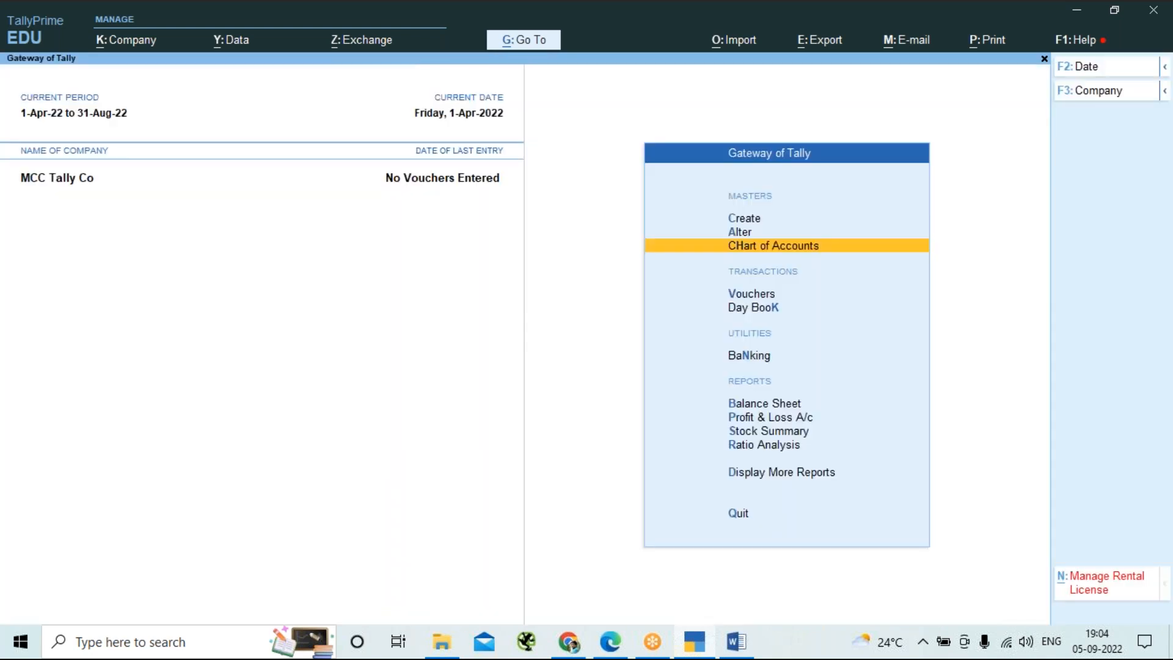
# Start a new accounting group named Share Capital Account, without an alias, and place it under Capital Account.
pyautogui.press('c')
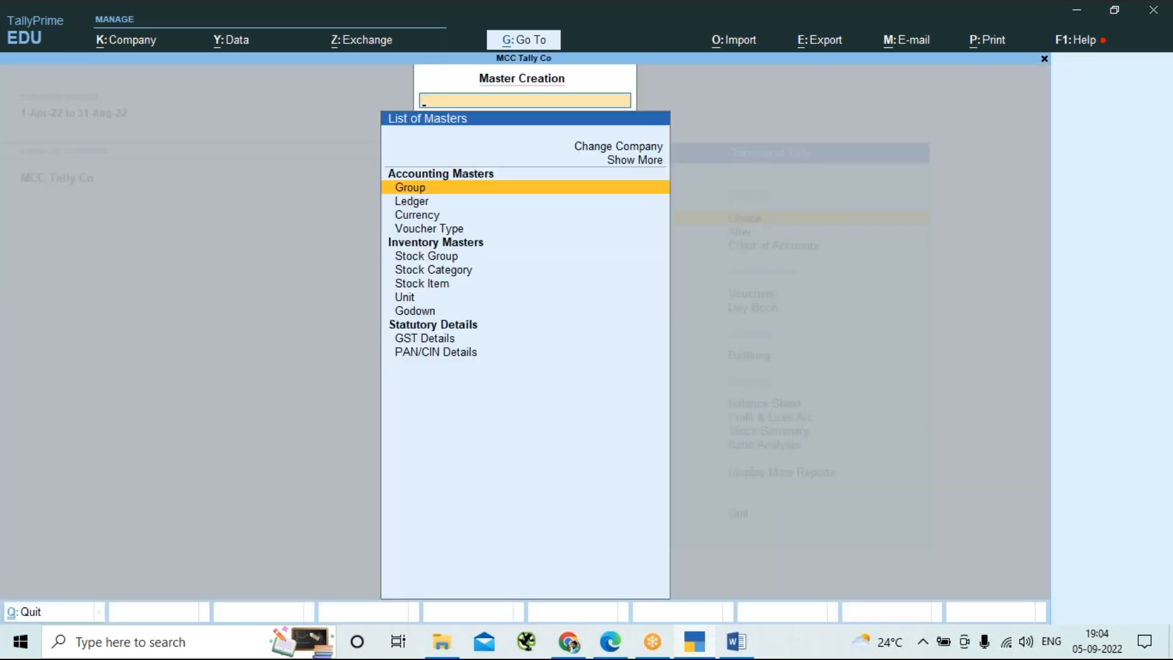
pyautogui.press('Return')
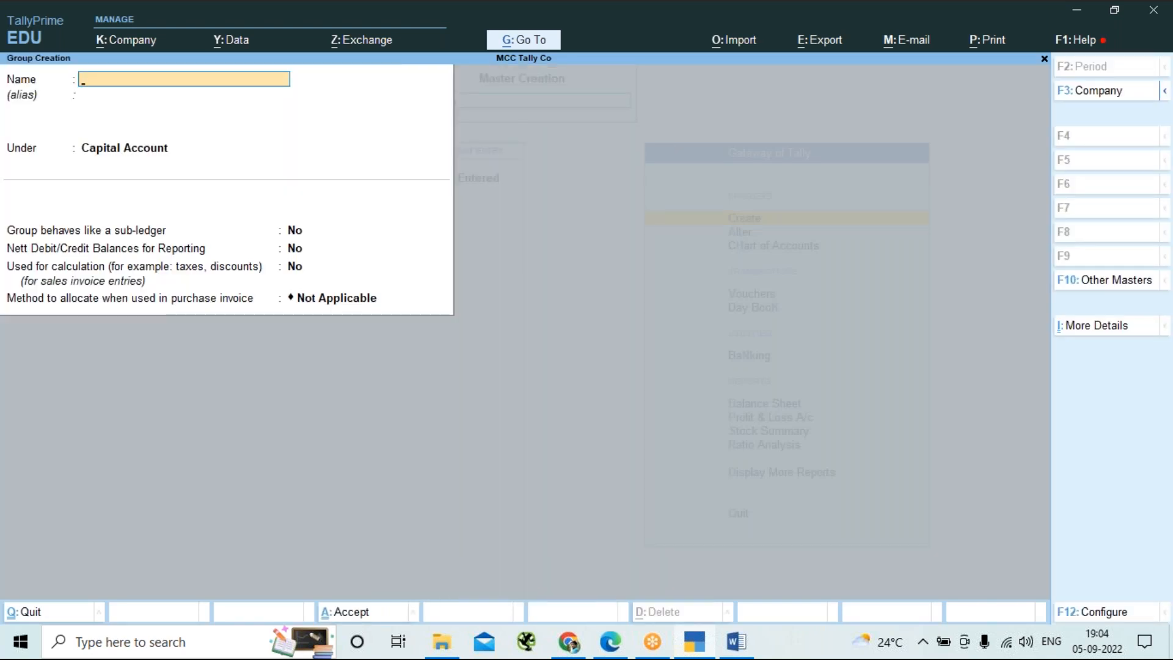
pyautogui.write('Share capital accoun')
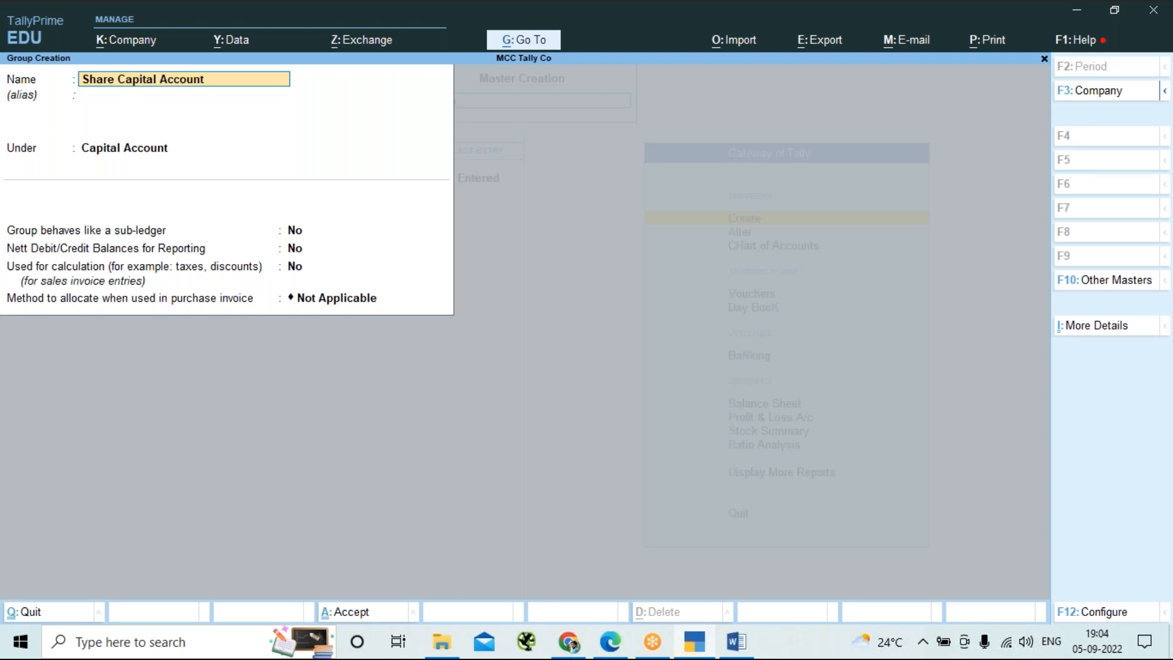
pyautogui.write('t')
pyautogui.press('Return')
pyautogui.press('Return')
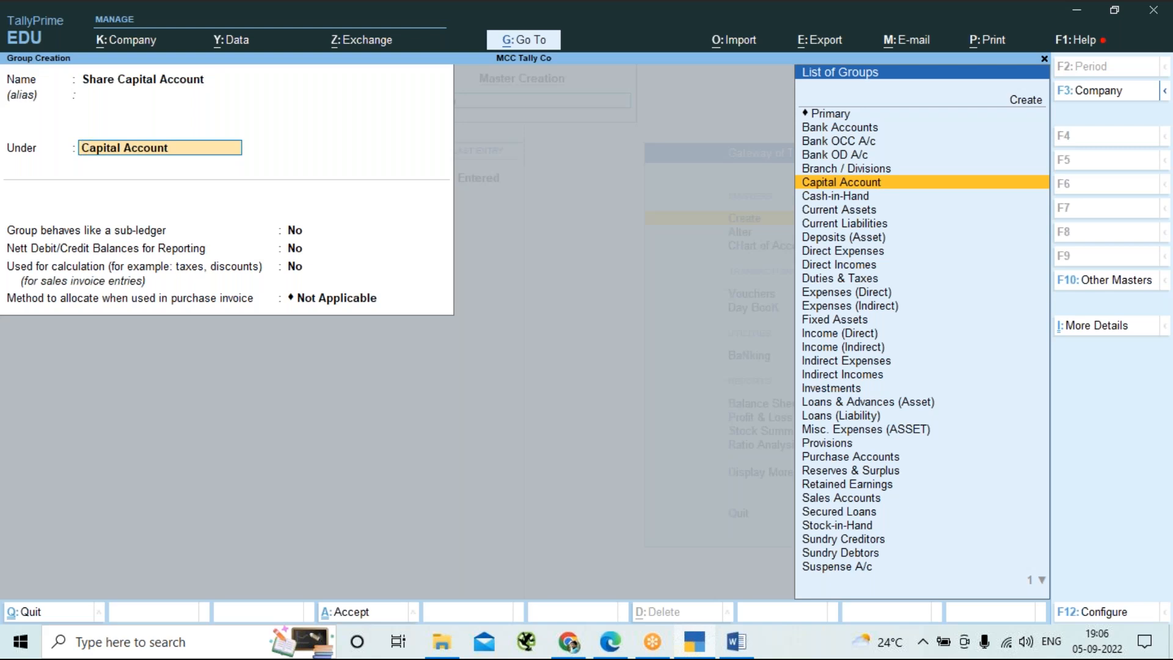
pyautogui.press('Return')
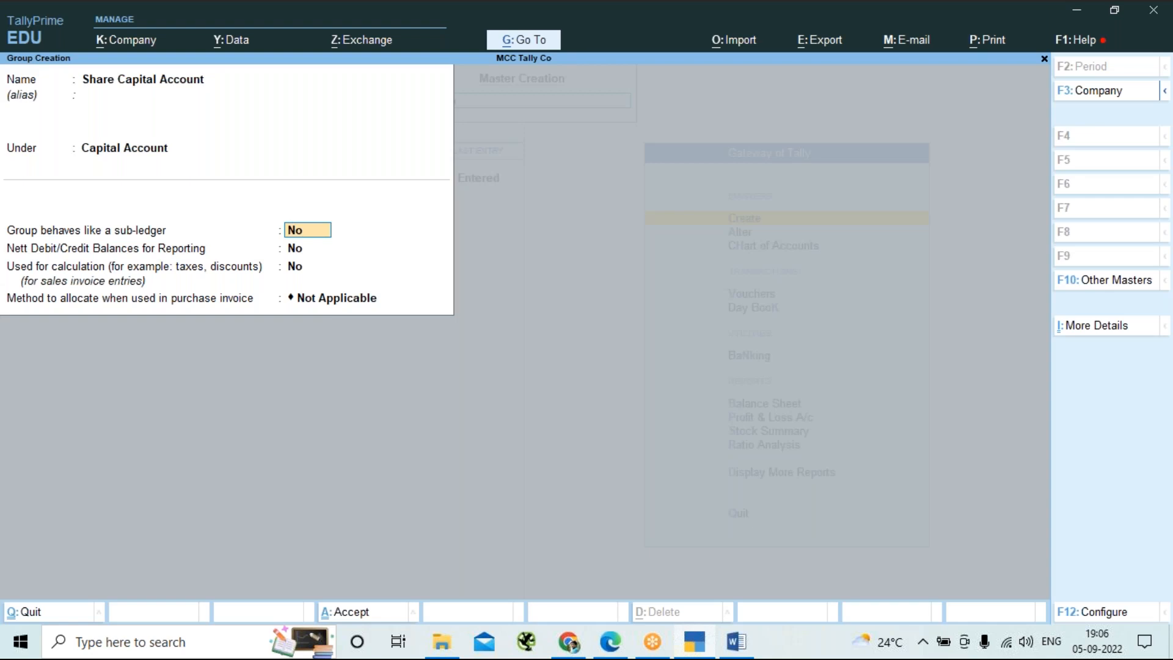
# Try placing the Share Capital Account group under Primary to bring up the Nature of Group choices.
pyautogui.press('BackSpace')
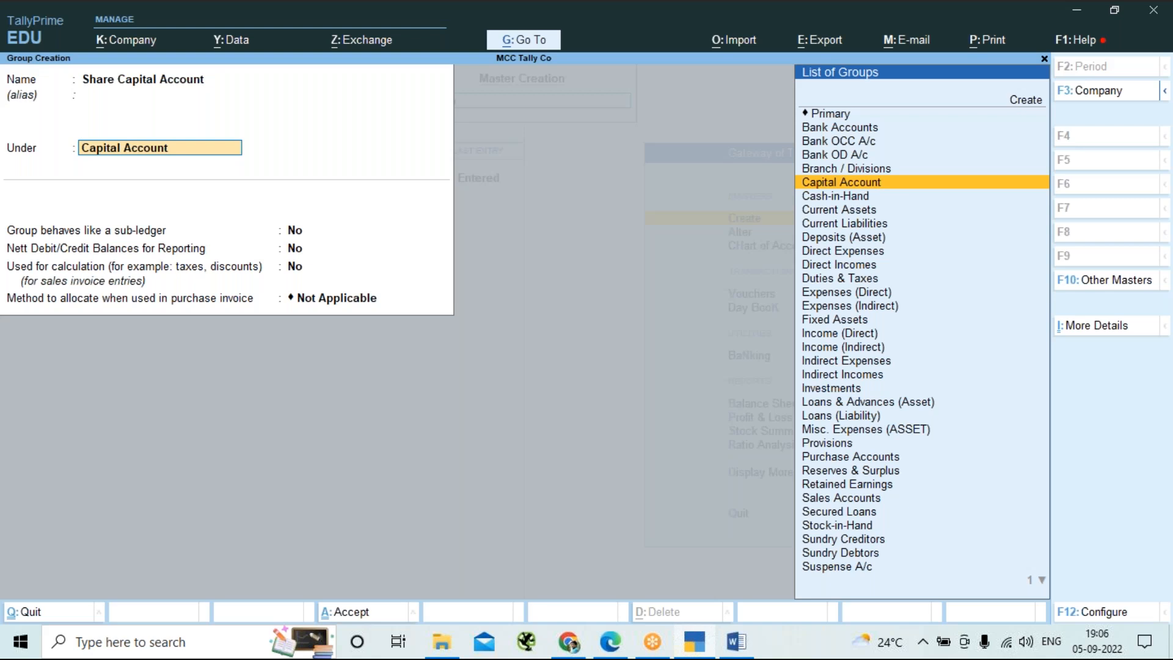
pyautogui.press('Up')
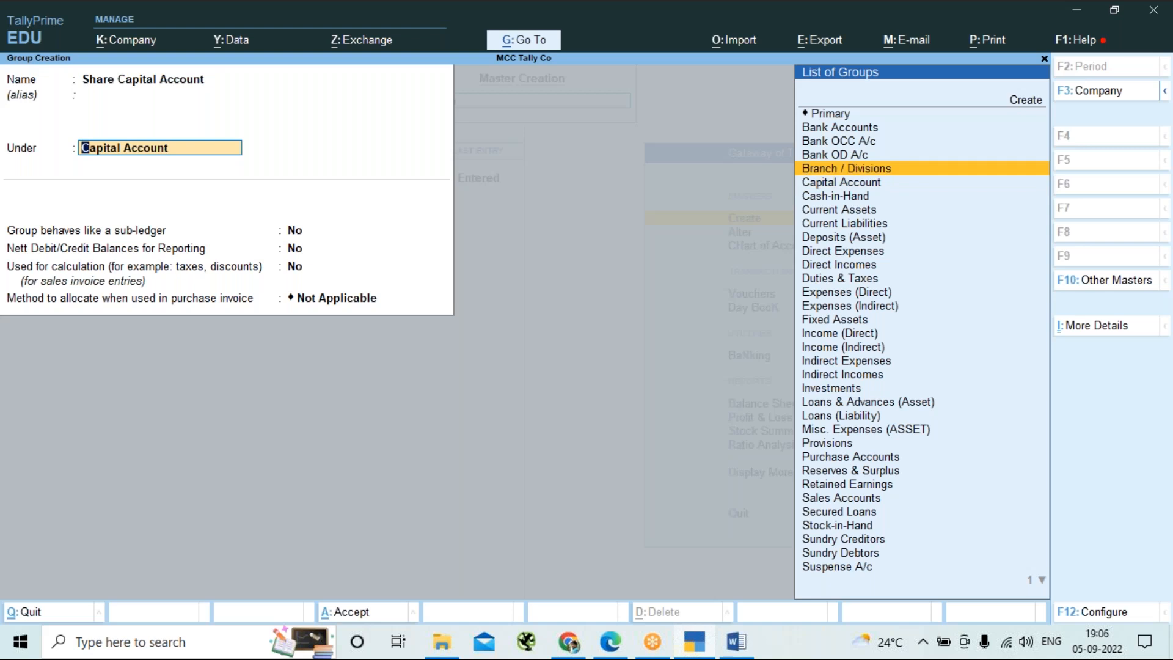
pyautogui.press('Up')
pyautogui.press('Up')
pyautogui.press('Up')
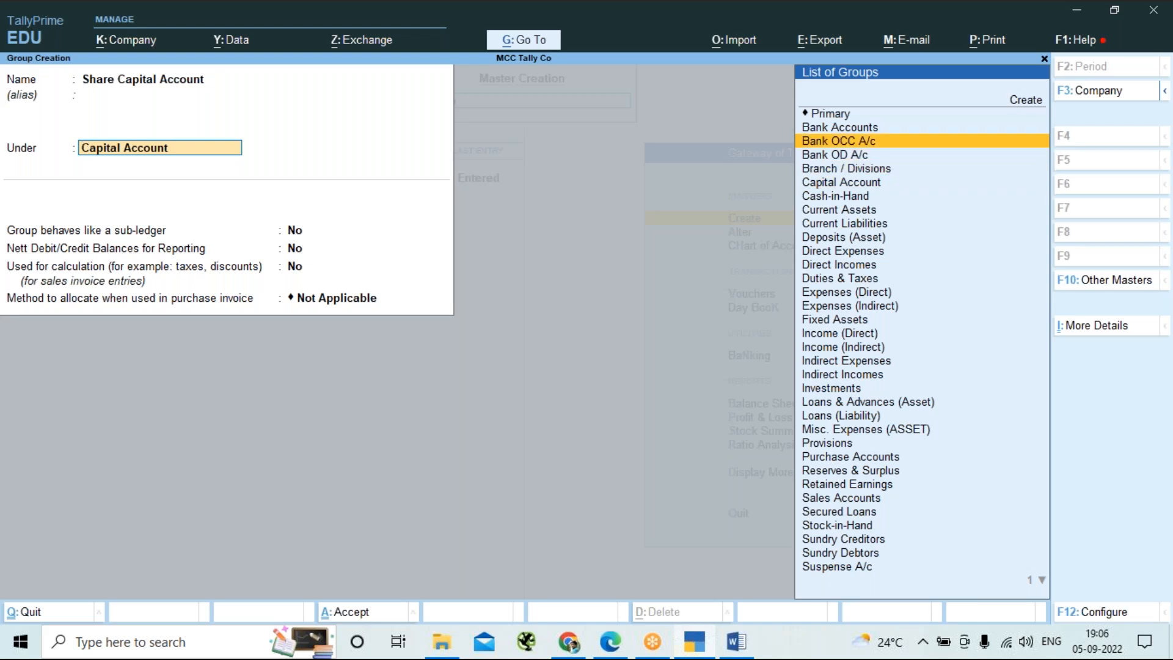
pyautogui.press('Up')
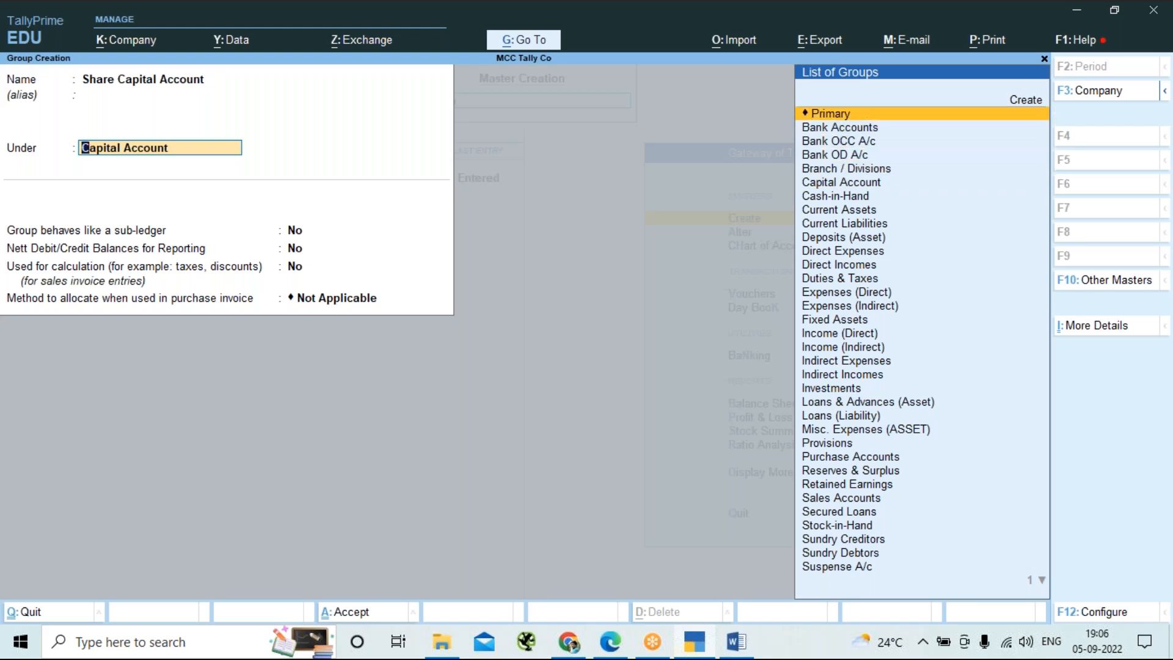
pyautogui.press('Return')
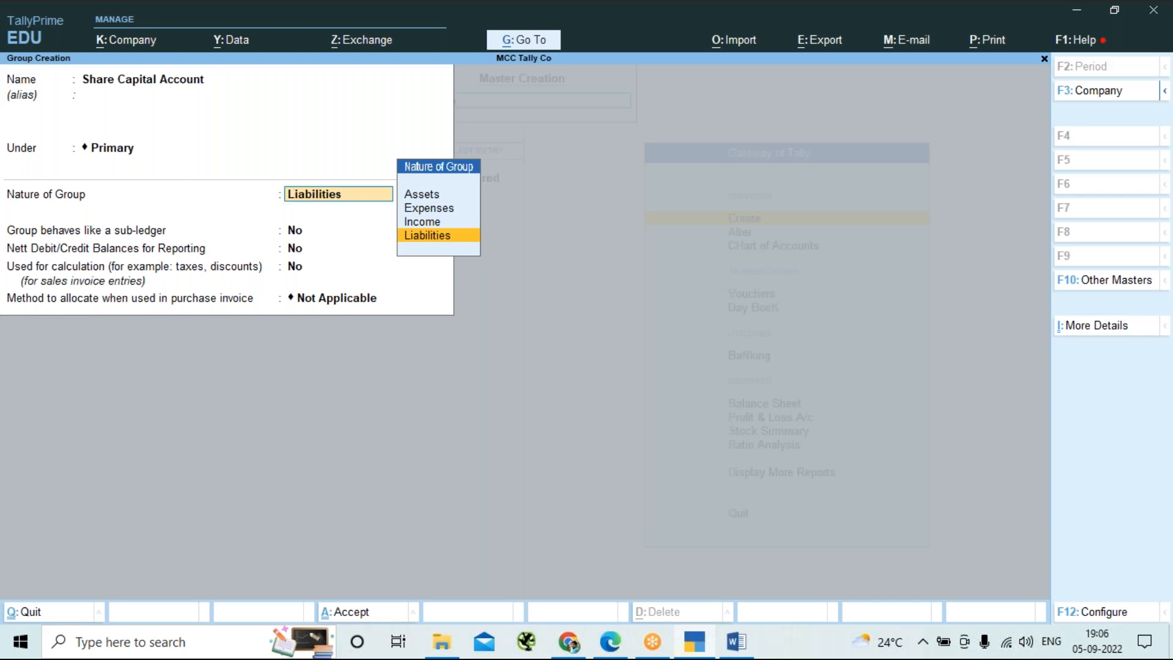
# Place the group under Capital Account, save it with the remaining default options, and return to the Gateway of Tally.
pyautogui.press('BackSpace')
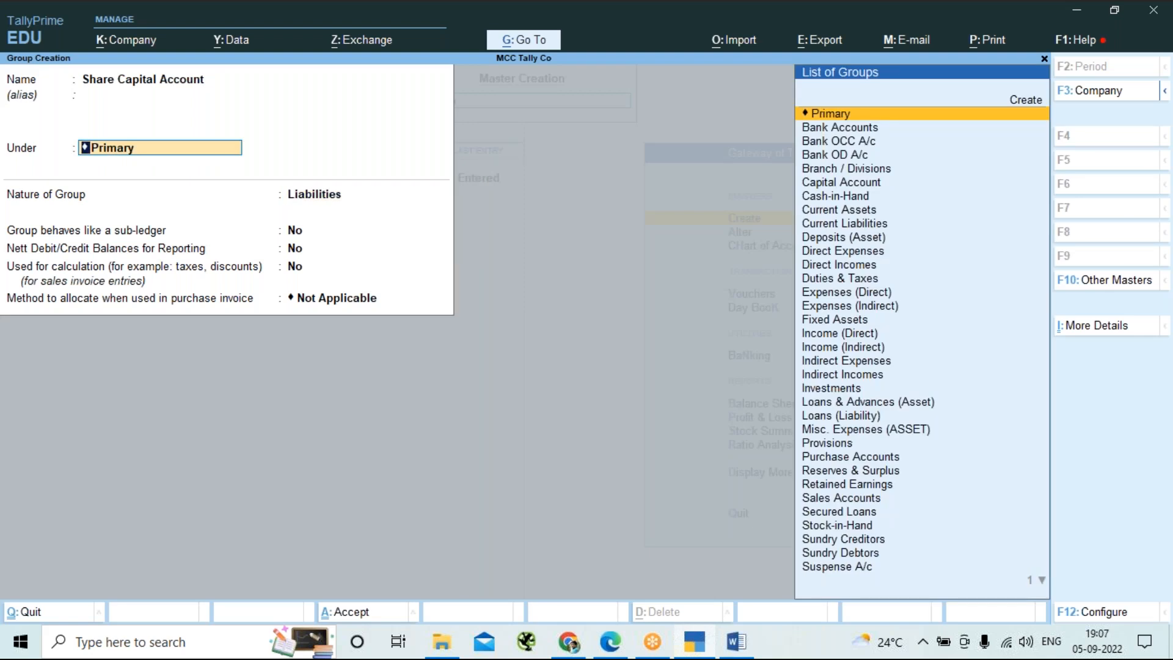
pyautogui.write('Ca')
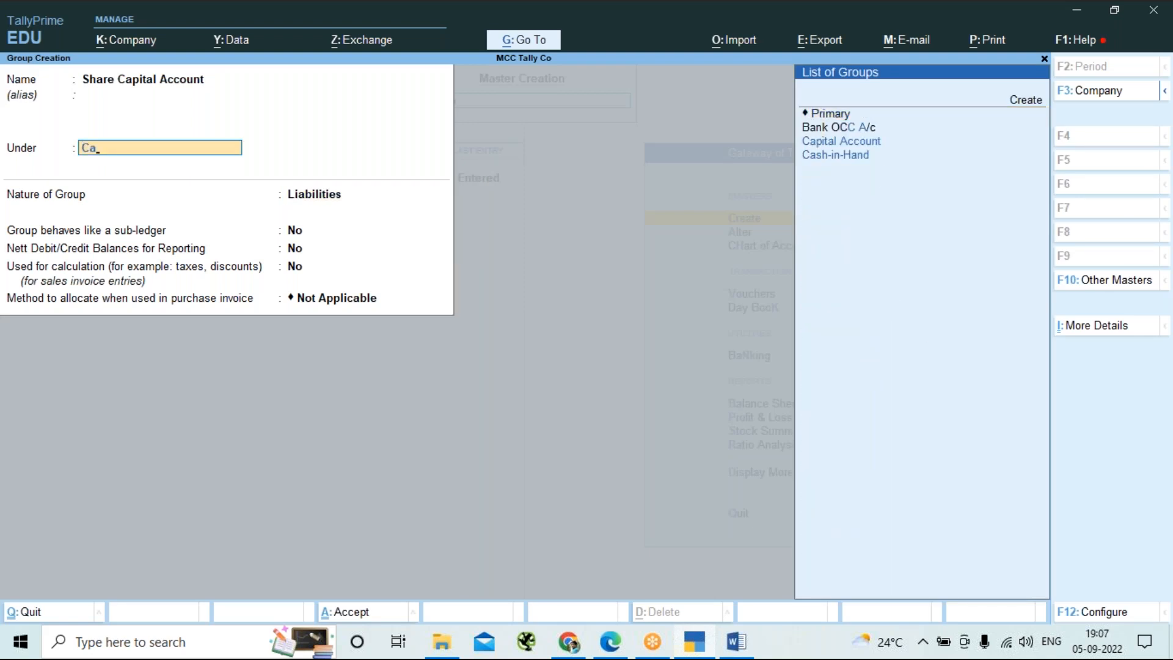
pyautogui.press('Return')
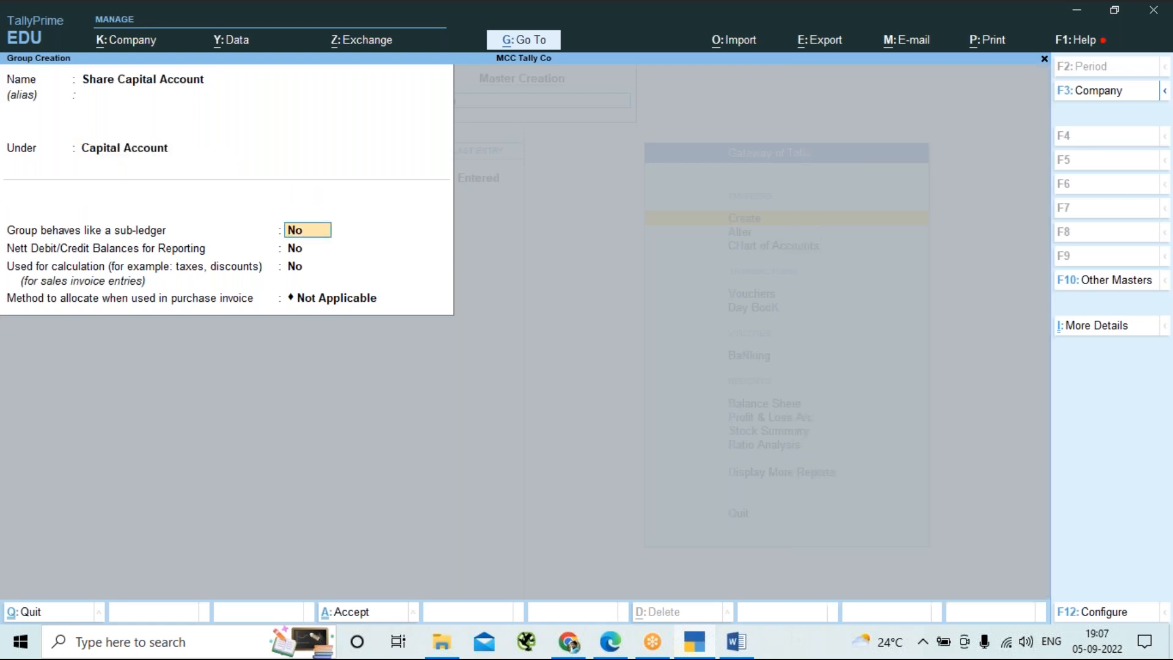
pyautogui.press('Return')
pyautogui.press('Return')
pyautogui.press('Return')
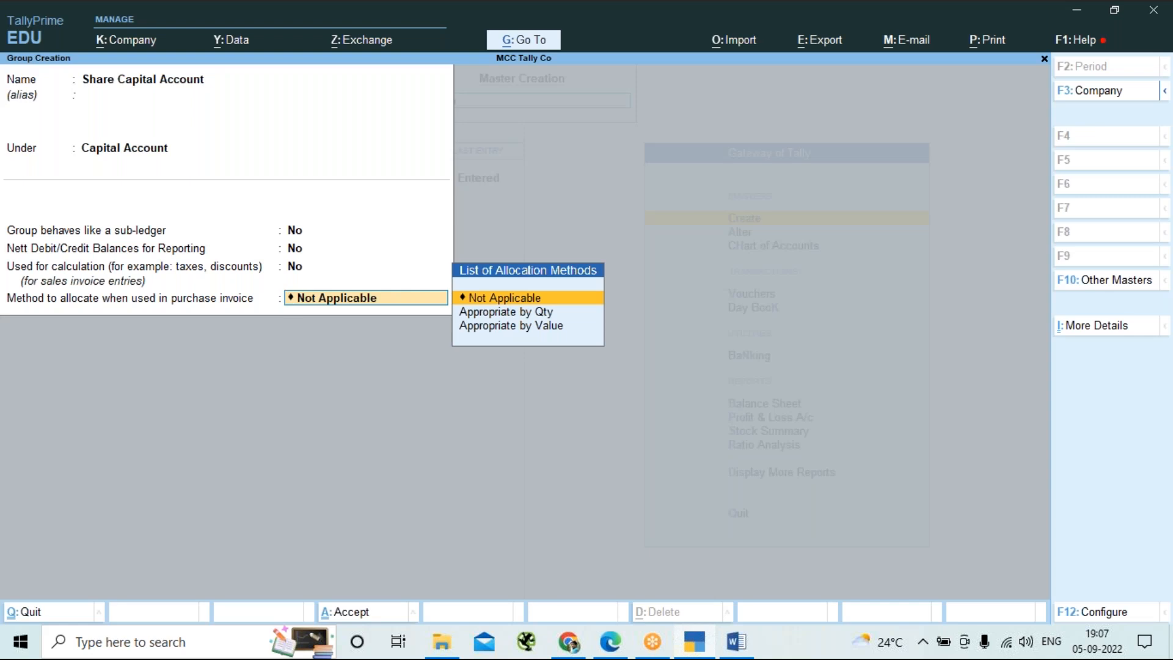
pyautogui.press('Return')
pyautogui.press('Return')
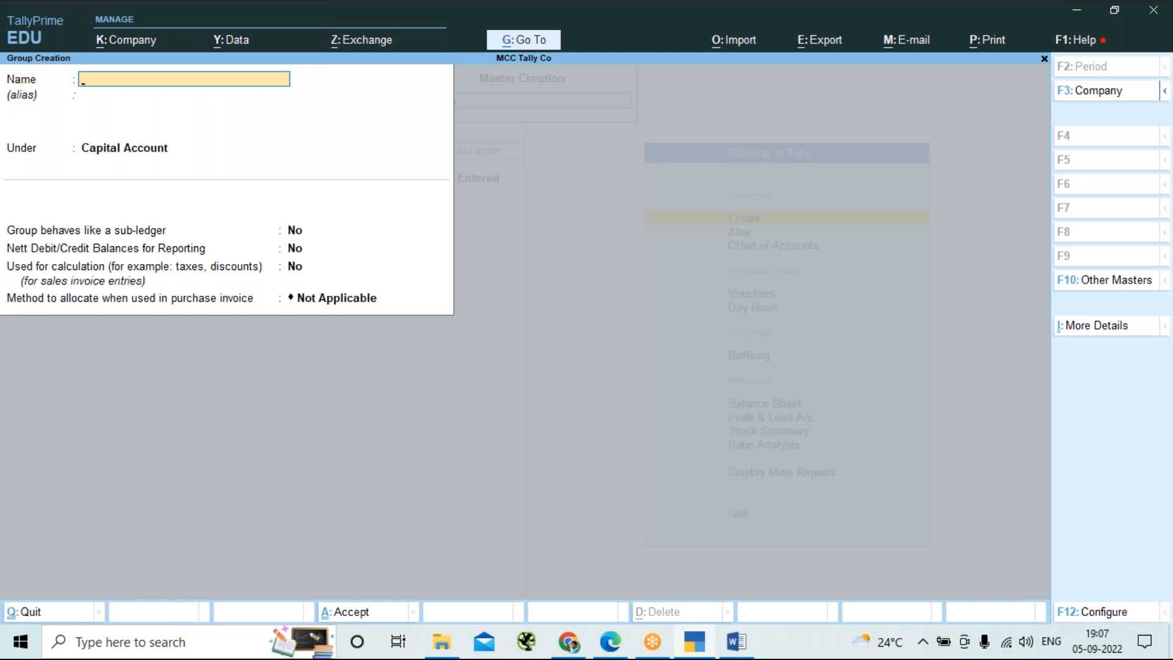
pyautogui.press('Escape')
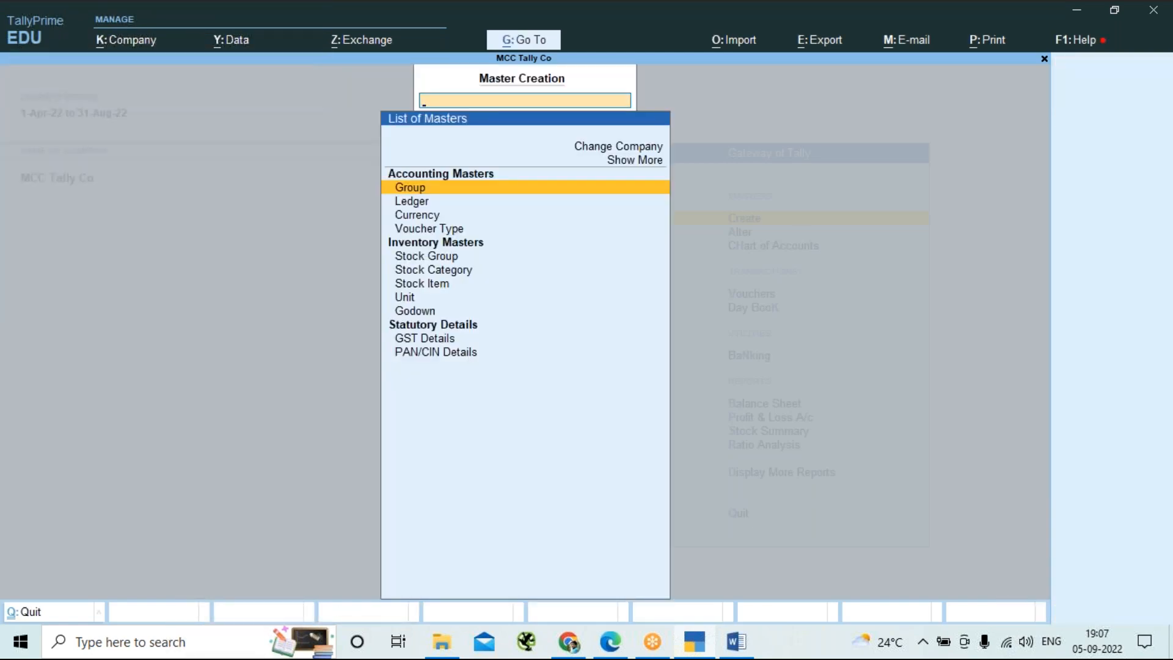
pyautogui.press('Escape')
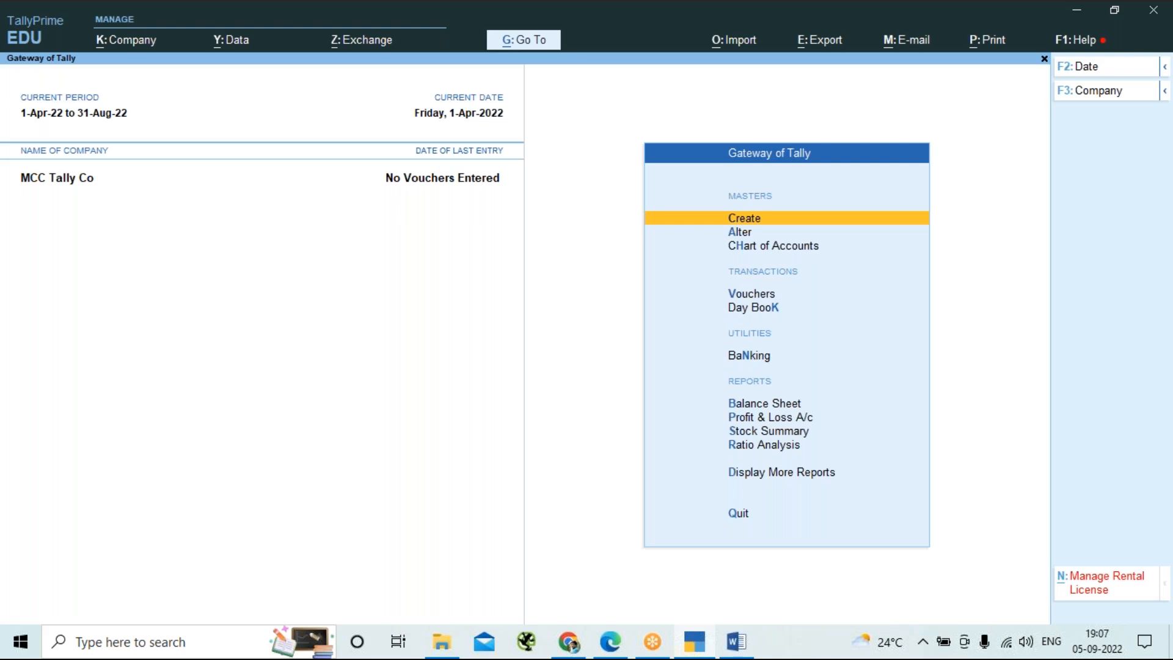
# Display the Chart of Accounts group list, highlight Share Capital Account under Capital Account, and return to the Gateway of Tally.
pyautogui.press('h')
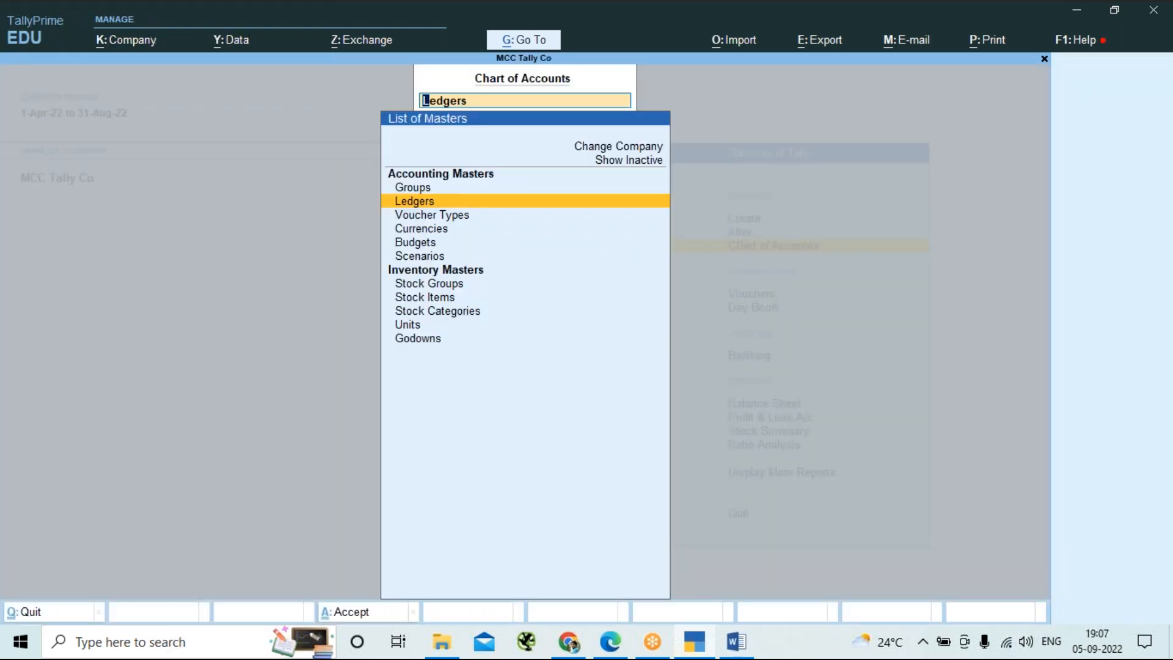
pyautogui.press('Up')
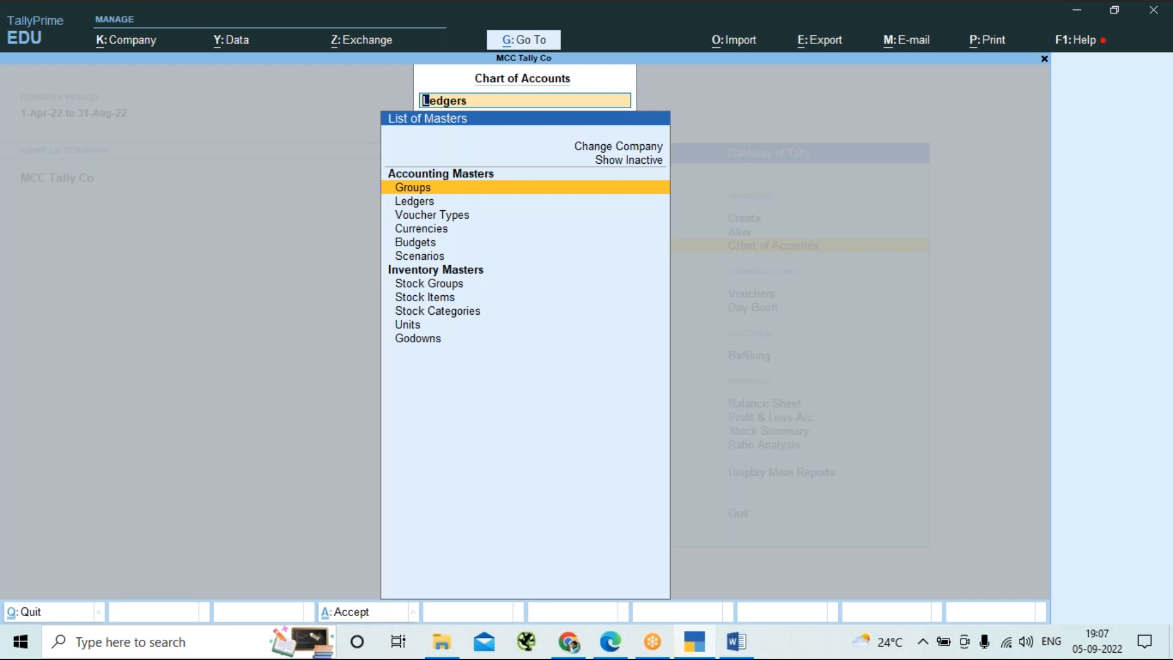
pyautogui.press('Return')
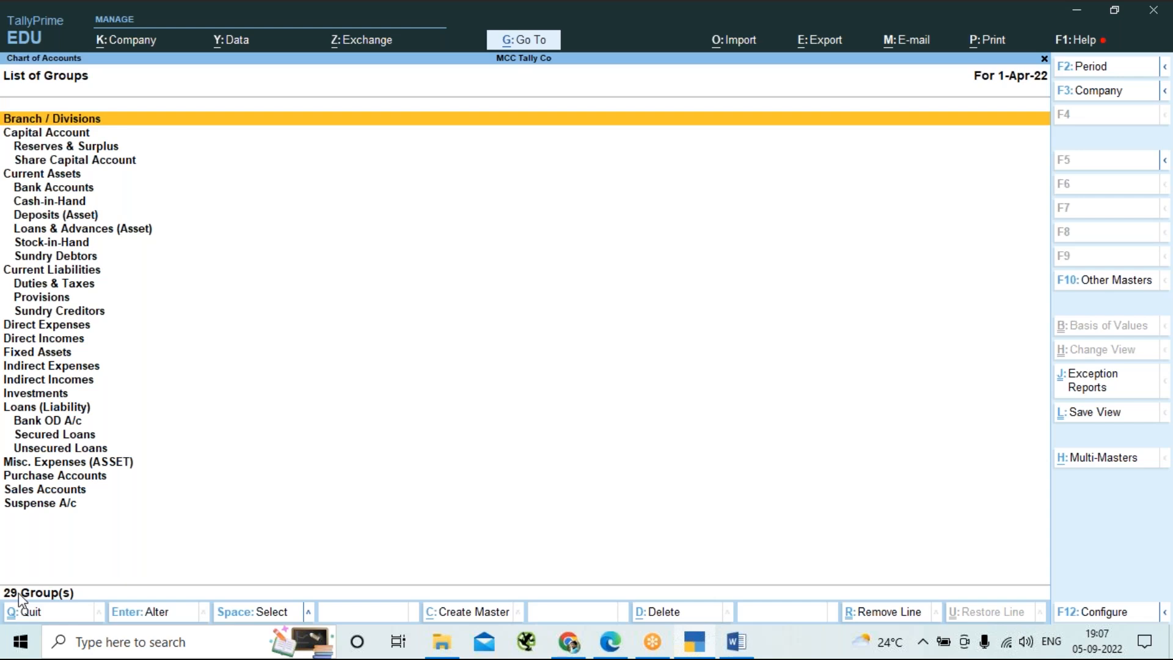
pyautogui.press('Down')
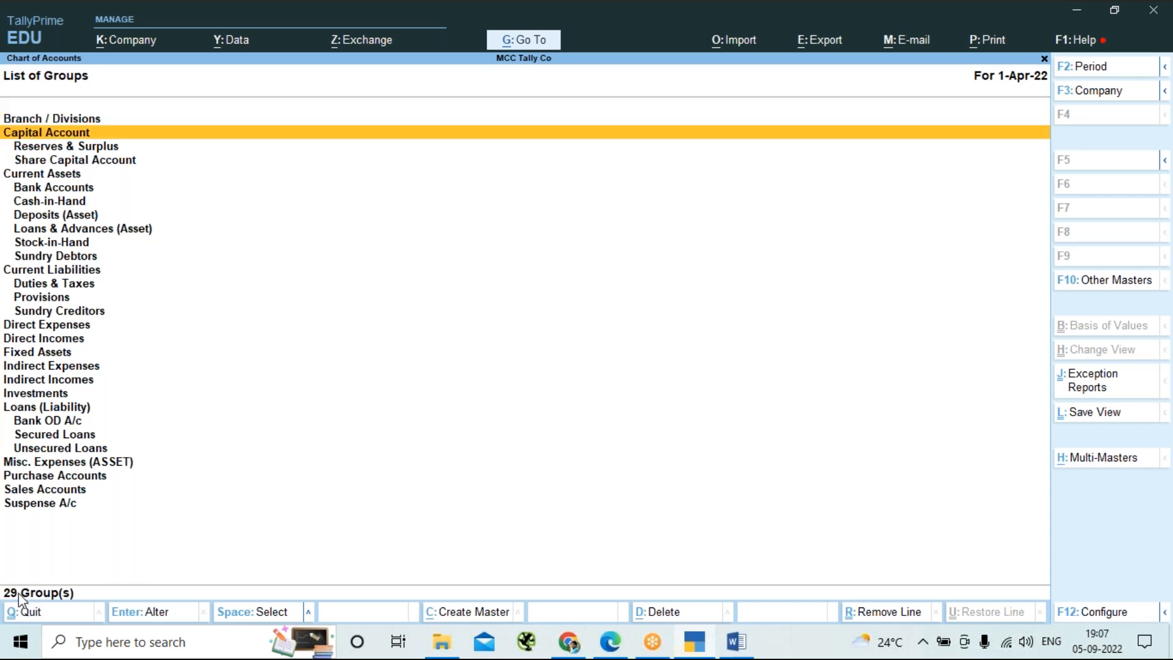
pyautogui.press('Down')
pyautogui.press('Down')
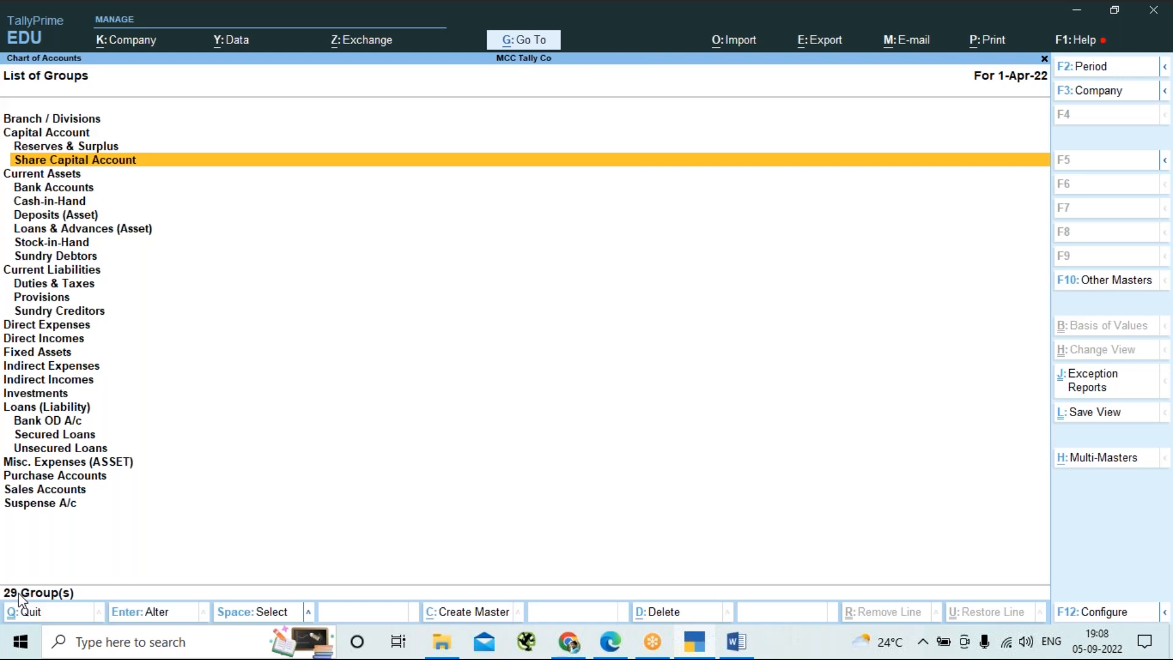
pyautogui.press('Escape')
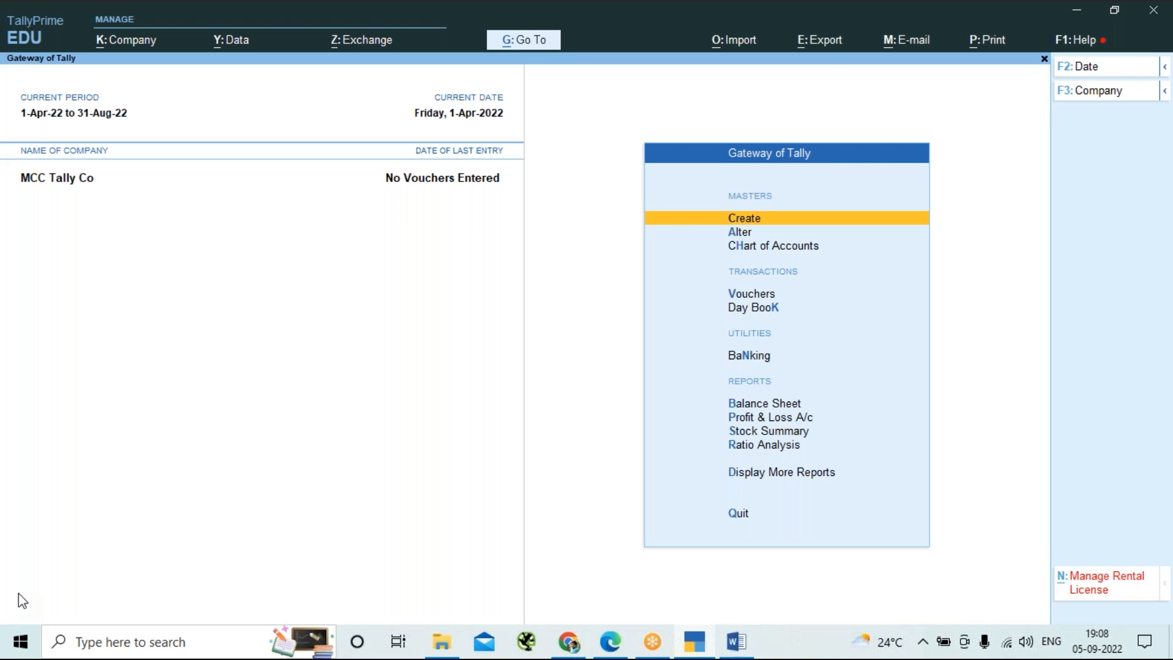
# View the blank Ledger Creation form and the journalized transactions in the Word notes.
pyautogui.press('Return')
pyautogui.press('Return')
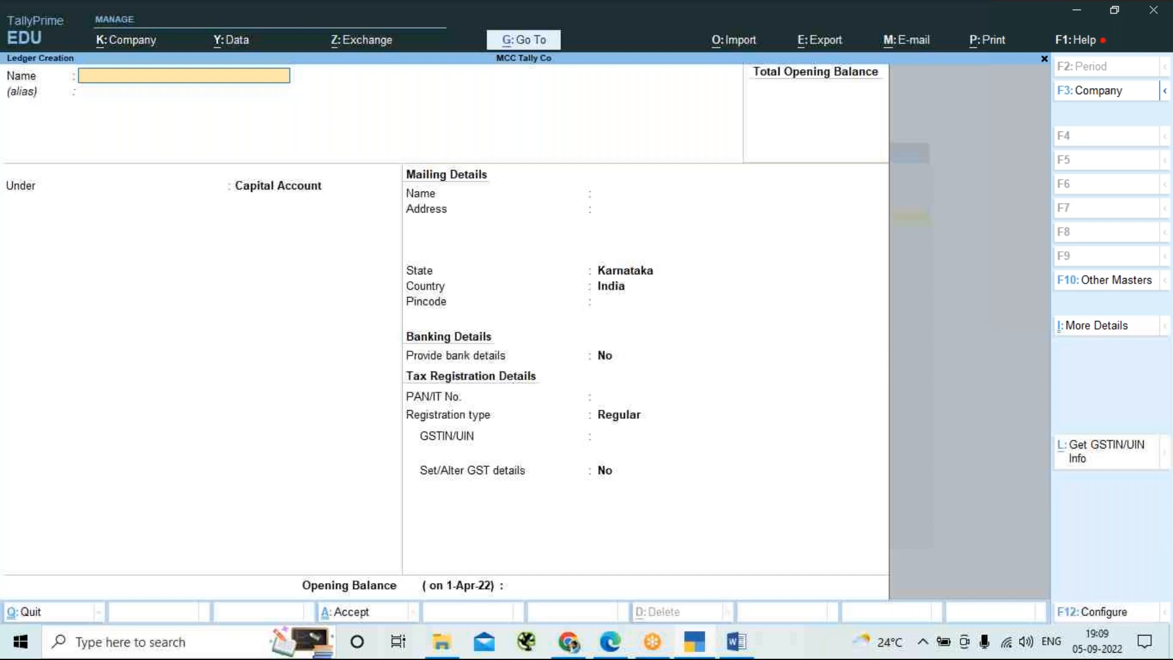
pyautogui.hotkey('alt', 'Tab')
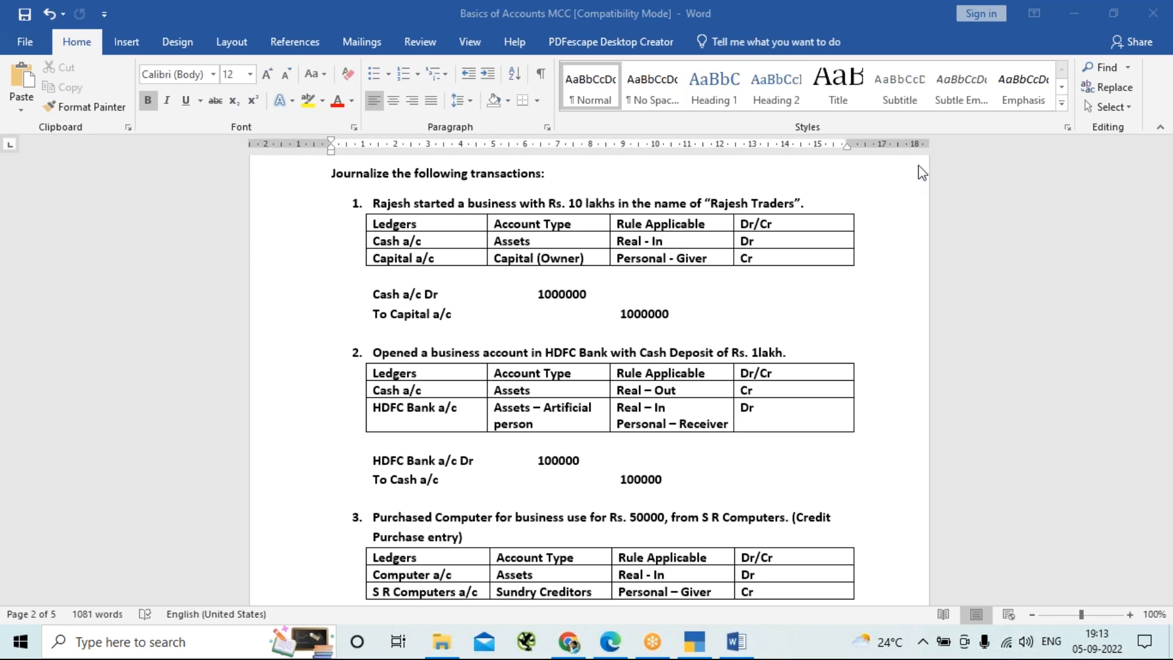
pyautogui.click(247, 336)
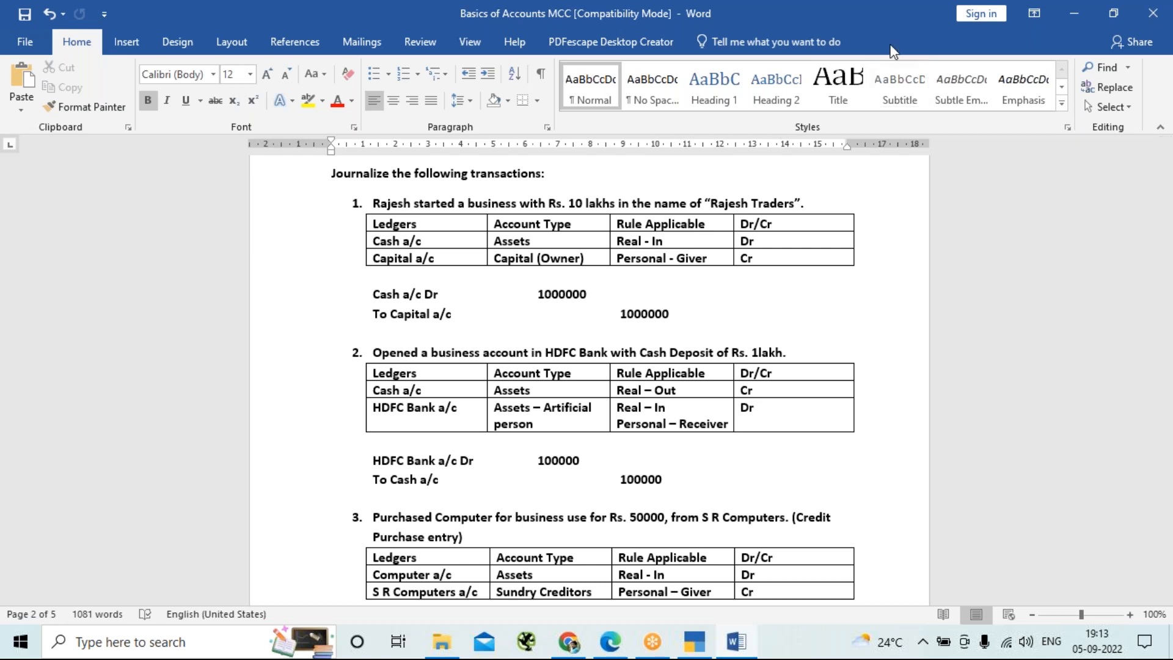
pyautogui.click(741, 31)
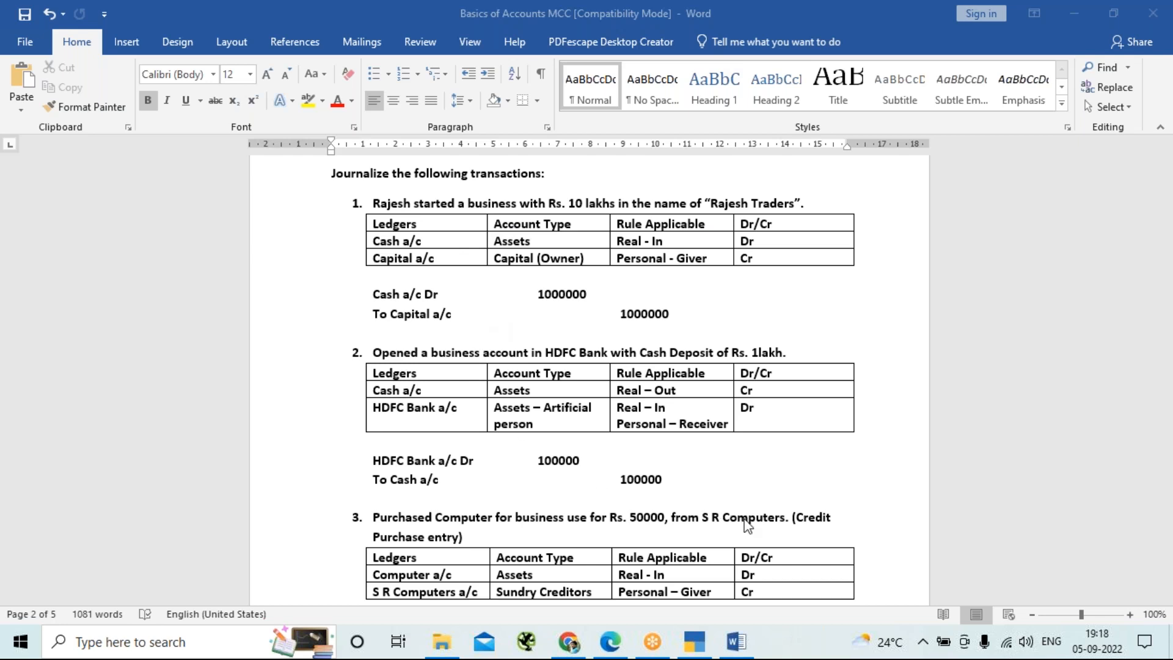
# Save the Word notes and start a line reading "Accounting Ledgers –" below the sub-group definition at the document's end.
pyautogui.click(735, 642)
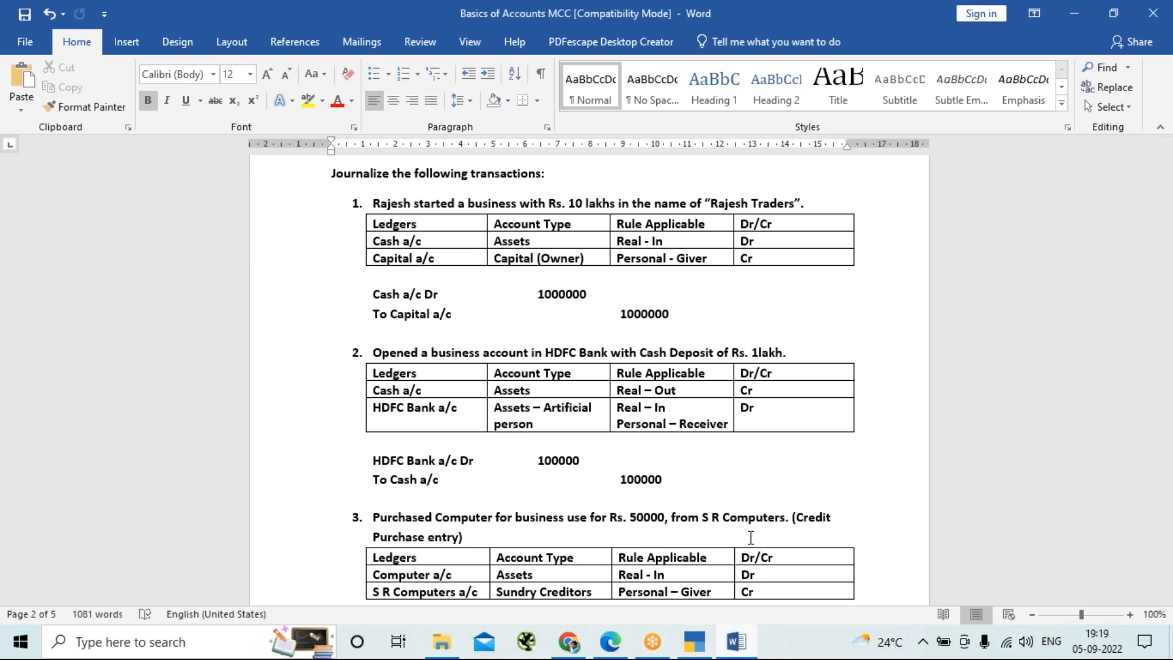
pyautogui.scroll(-15, 725, 448)
pyautogui.scroll(-15, 725, 448)
pyautogui.scroll(-20, 726, 450)
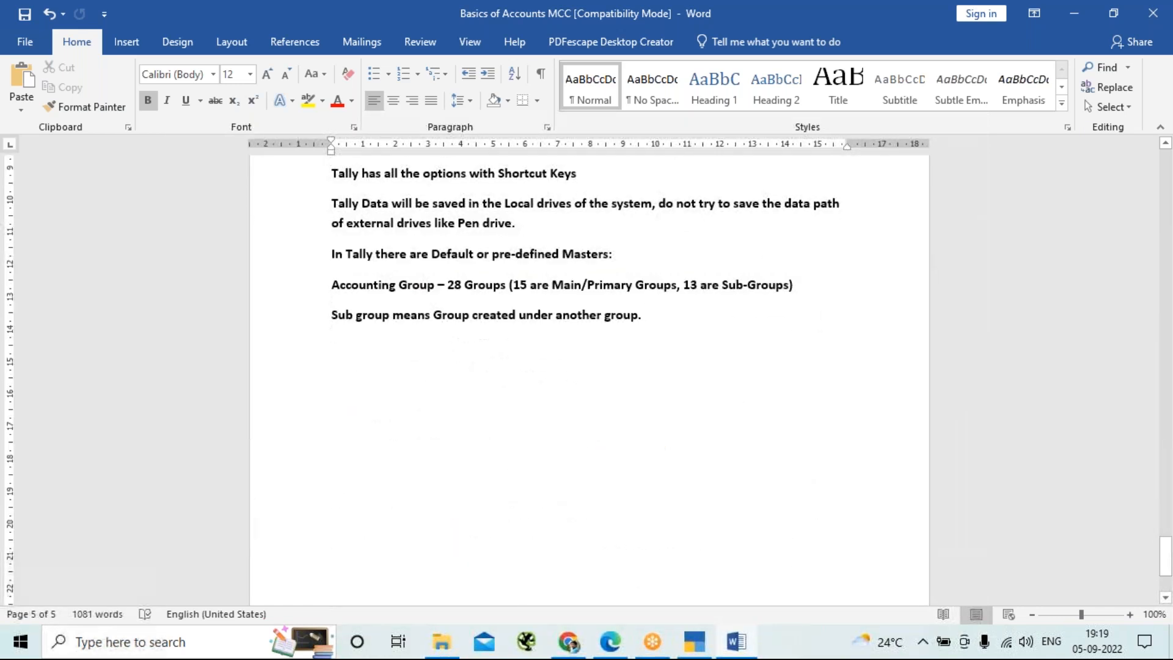
pyautogui.press('Return')
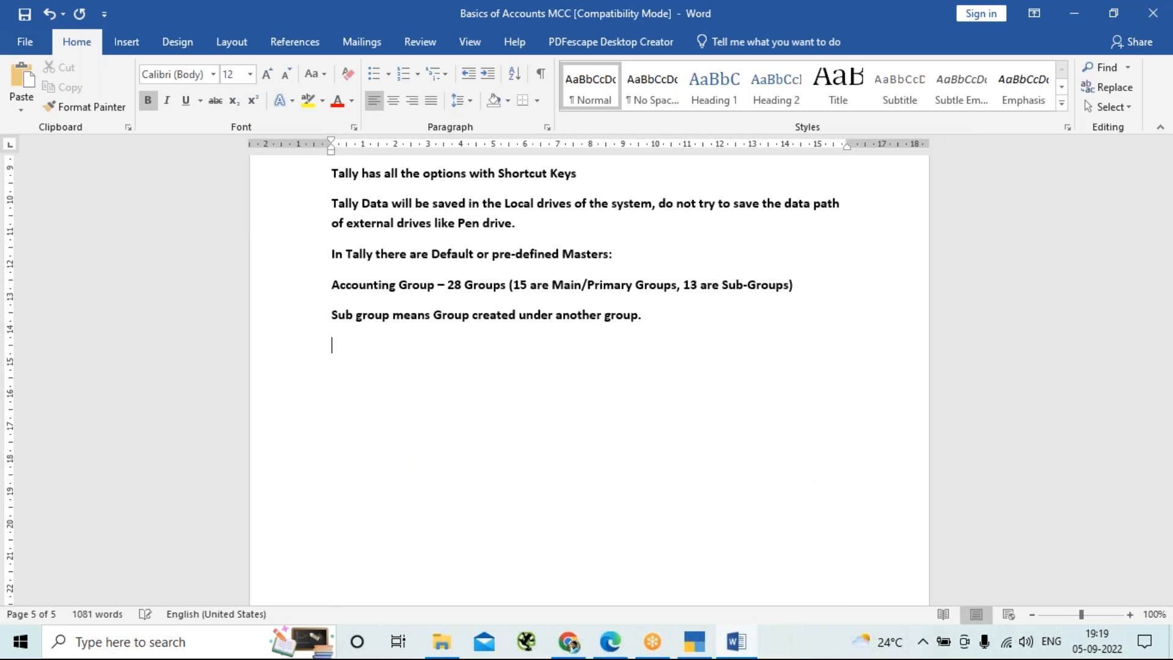
pyautogui.hotkey('ctrl', 's')
pyautogui.write('Accounting Ledgers')
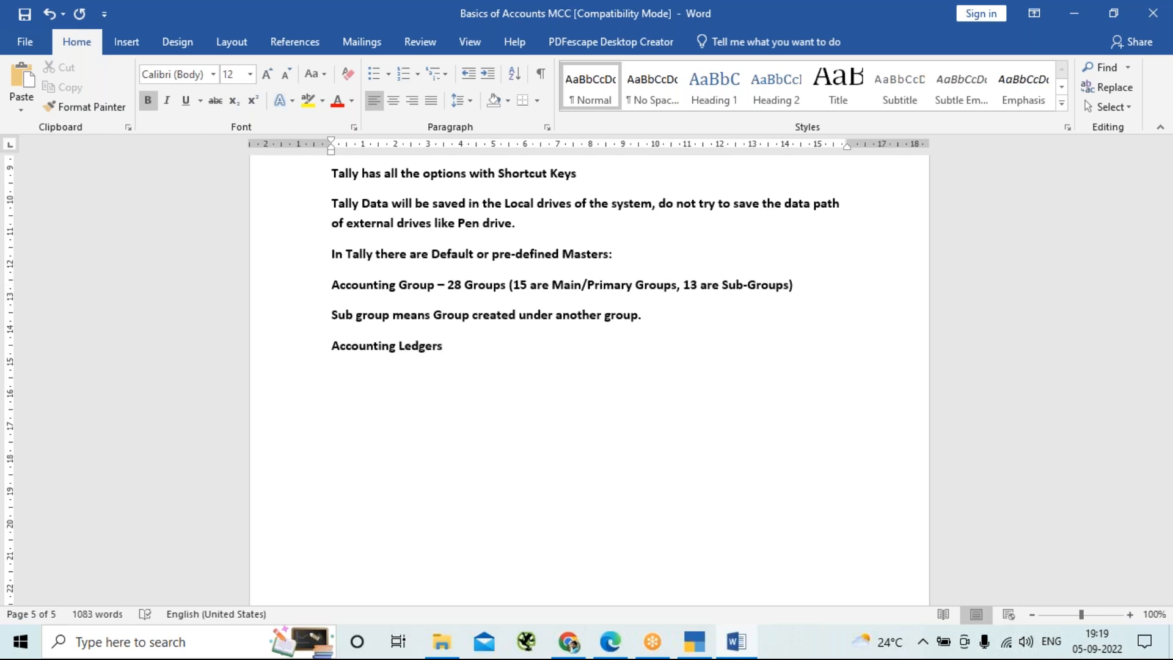
pyautogui.write(' -')
# Switch to TallyPrime, leave the blank ledger form, and display the list of ledgers from the Chart of Accounts.
pyautogui.hotkey('alt', 'Tab')
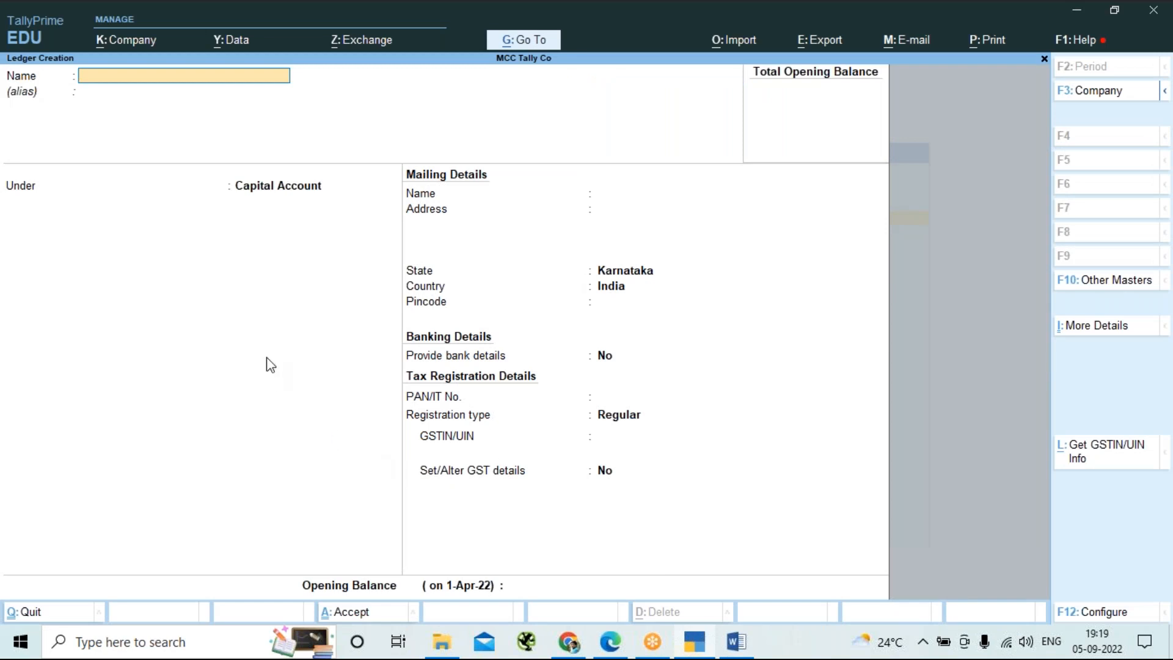
pyautogui.press('Escape')
pyautogui.press('y')
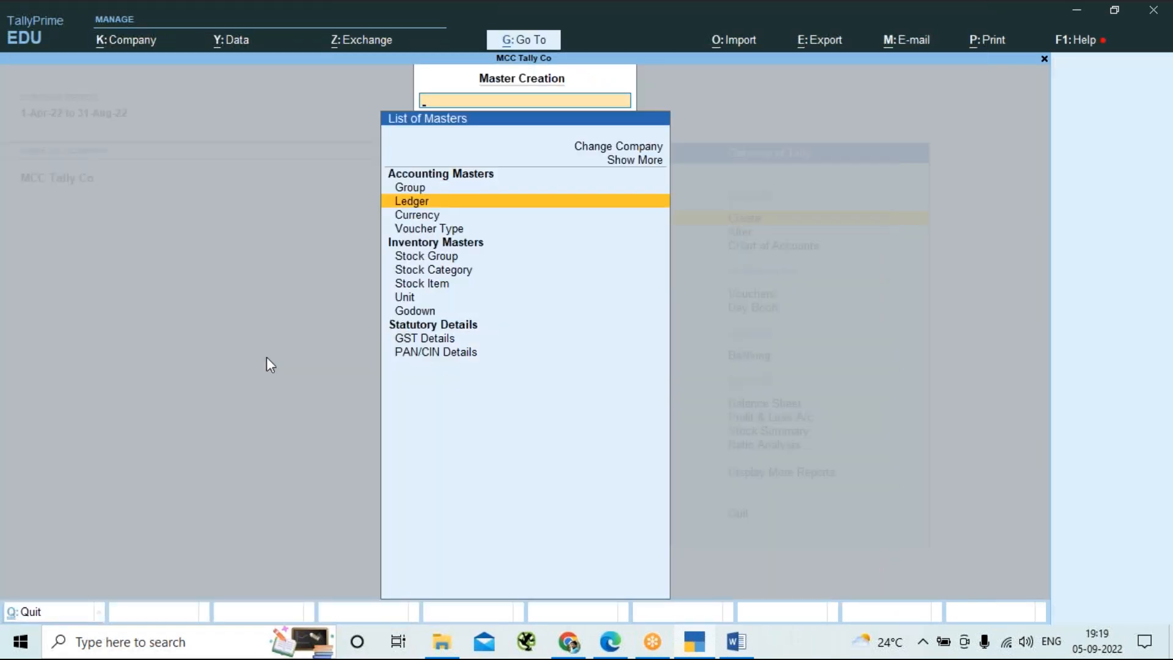
pyautogui.press('Escape')
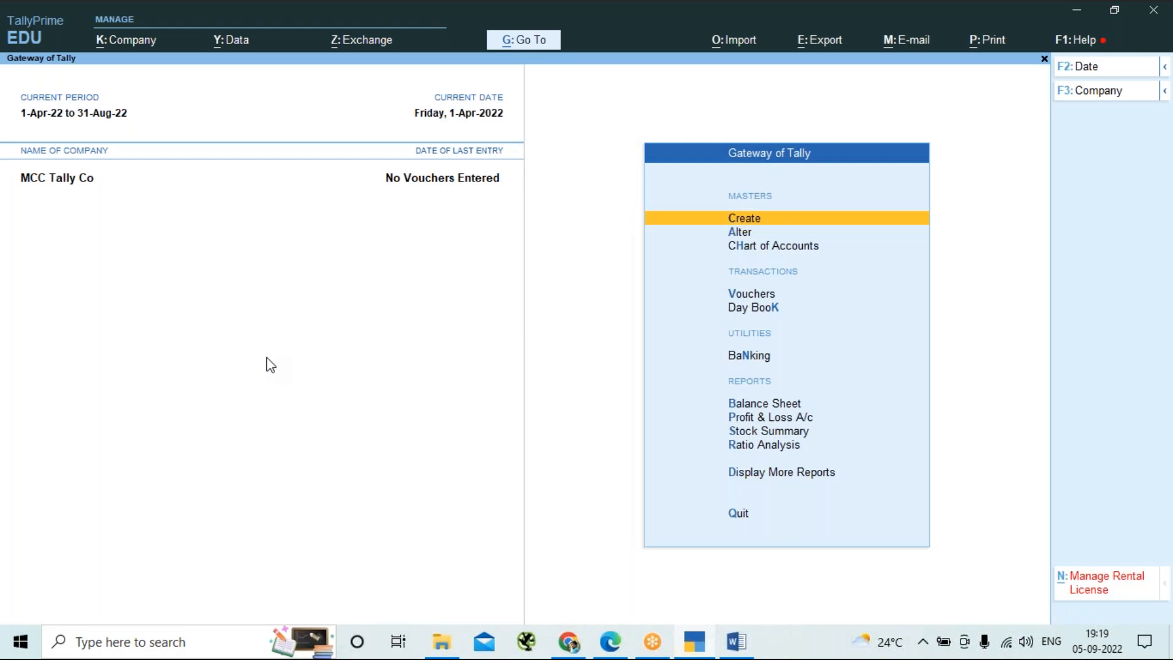
pyautogui.press('h')
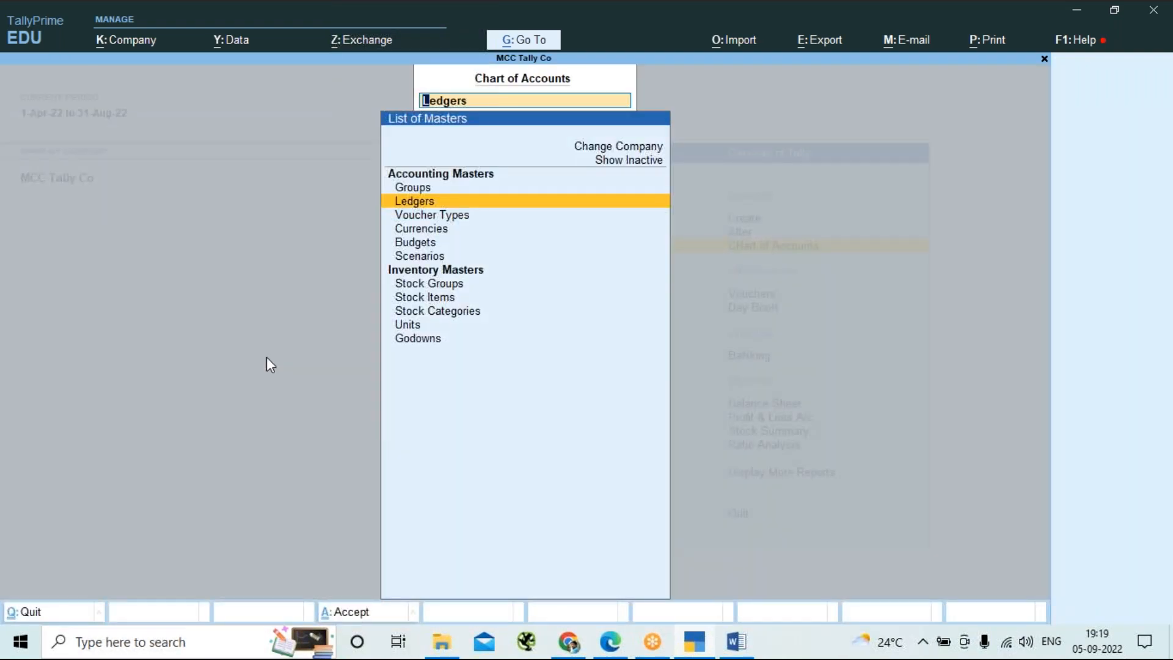
pyautogui.press('Return')
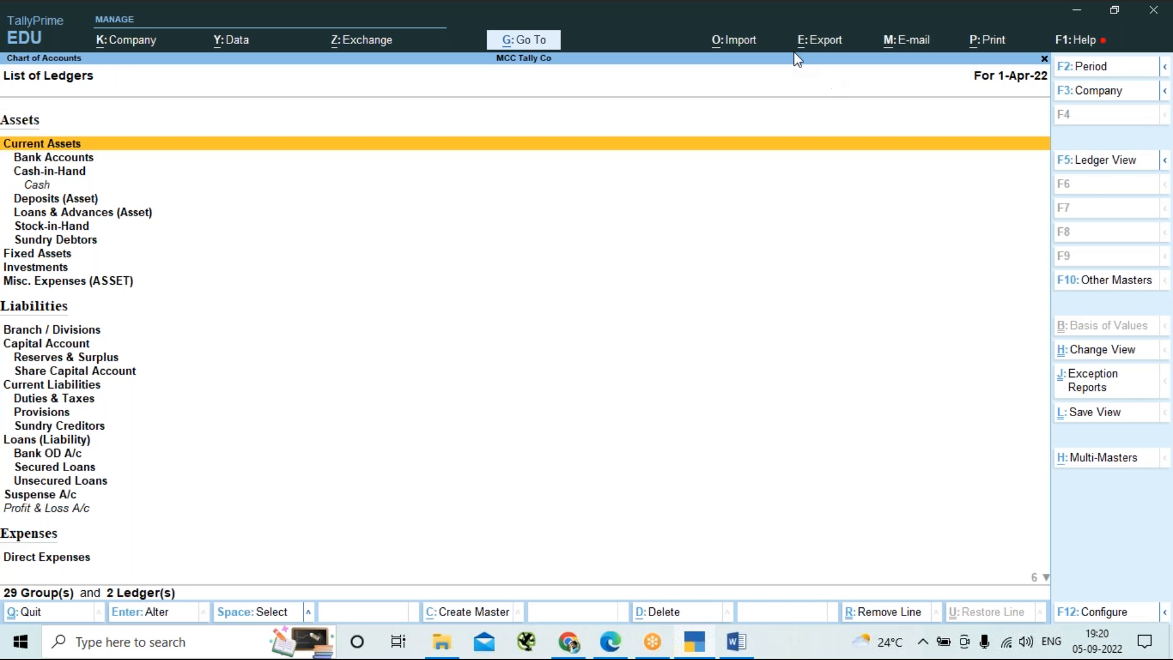
# Change the List of Ledgers from the group-wise layout to Ledger View.
pyautogui.click(739, 29)
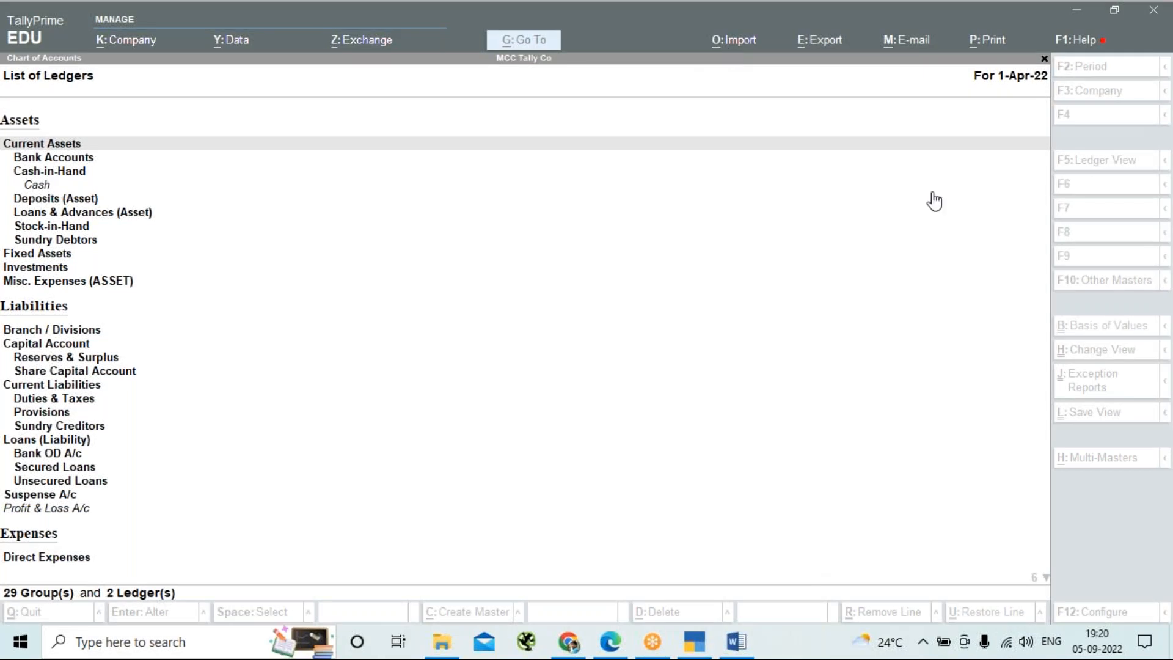
pyautogui.click(953, 214)
pyautogui.click(1097, 160)
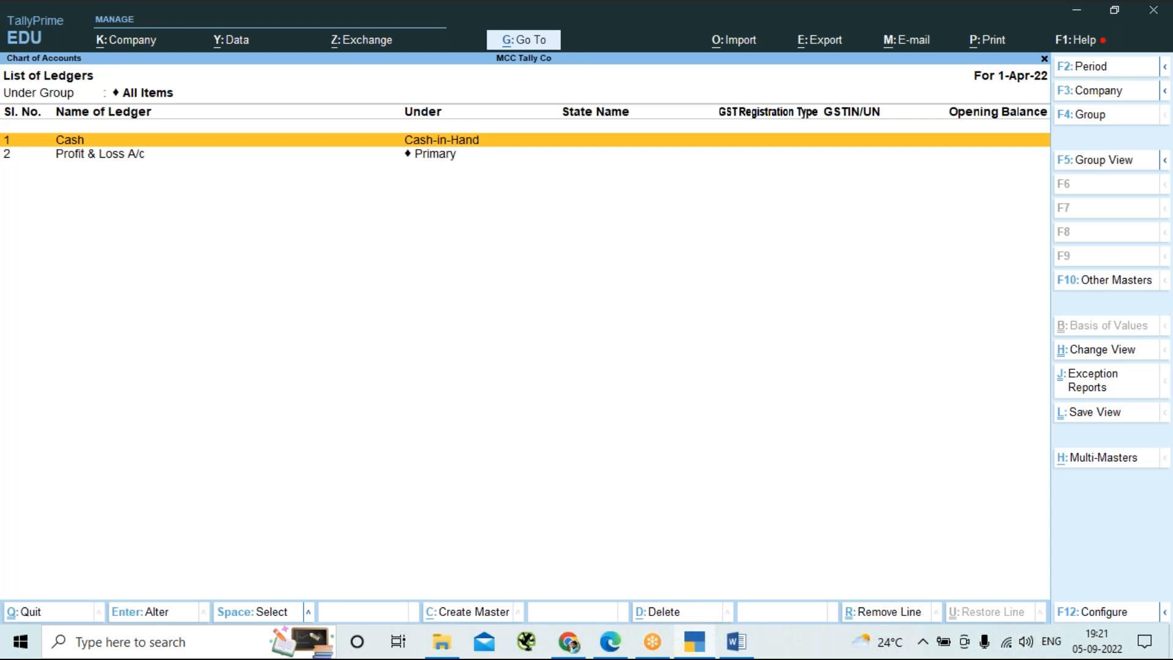
# Switch to Word and complete the Accounting Ledgers line with "2 Ledgers (Cash a/c, P&L a/c)", leaving a new line below it.
pyautogui.hotkey('alt', 'Tab')
pyautogui.write('2 Ledger')
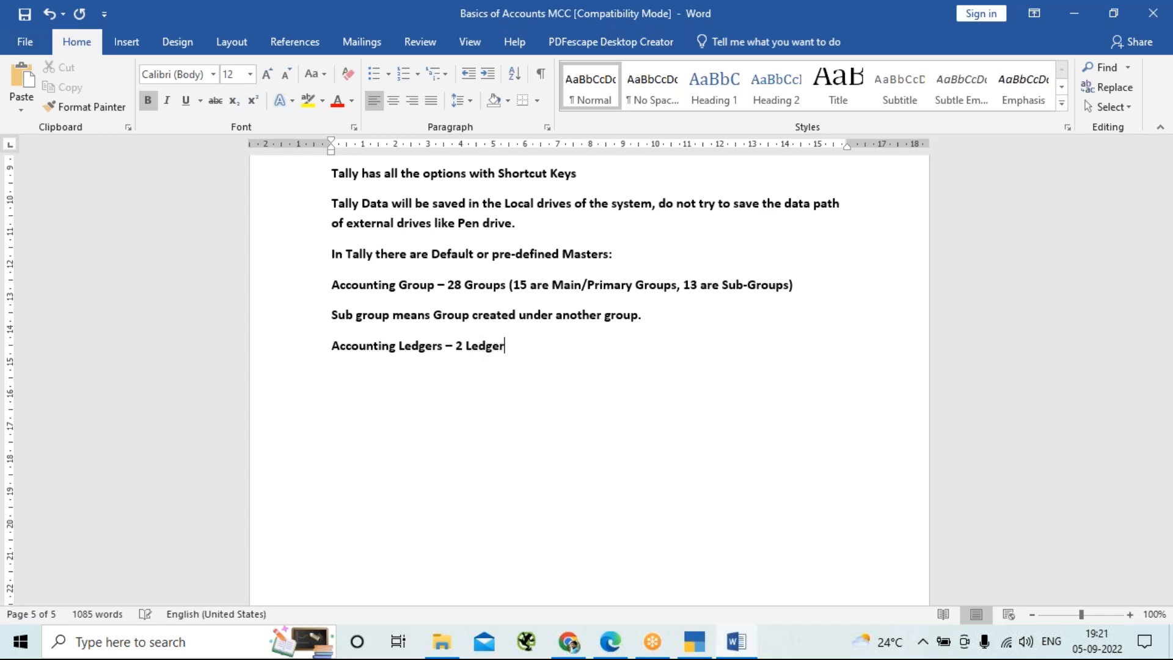
pyautogui.write('s (Cash a/c, P&L a/c')
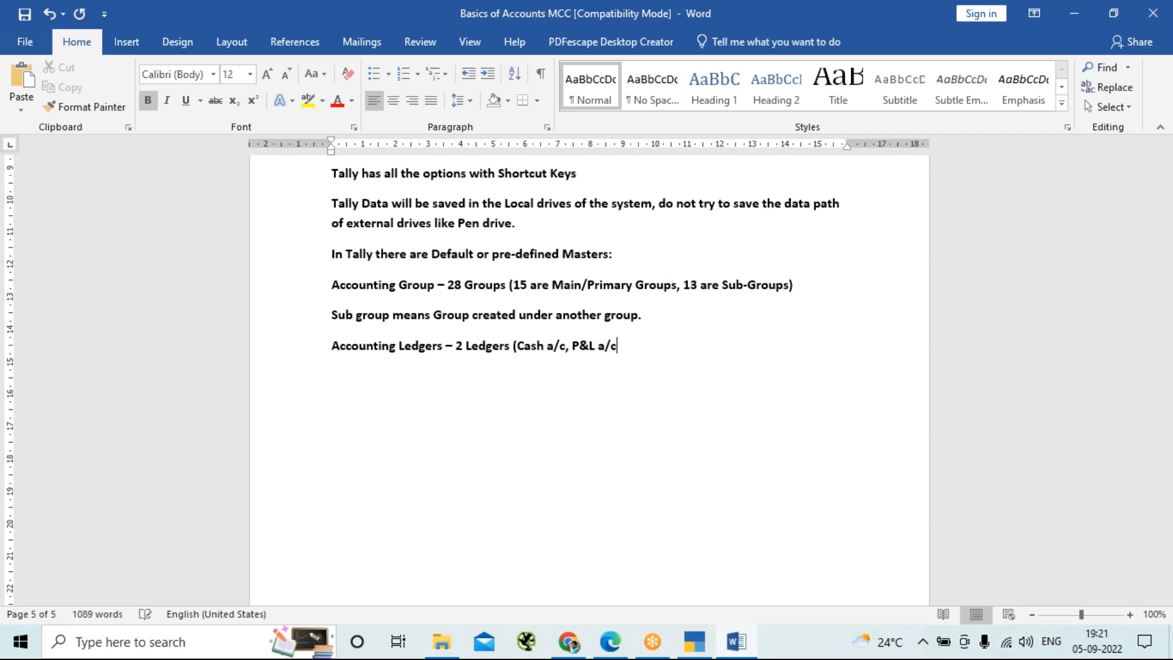
pyautogui.write(')')
pyautogui.press('Return')
# Add the note "Every ledger account has to be mandatorily create under relevant Accounting Groups." below the Accounting Ledgers line.
pyautogui.write('Every ledger a')
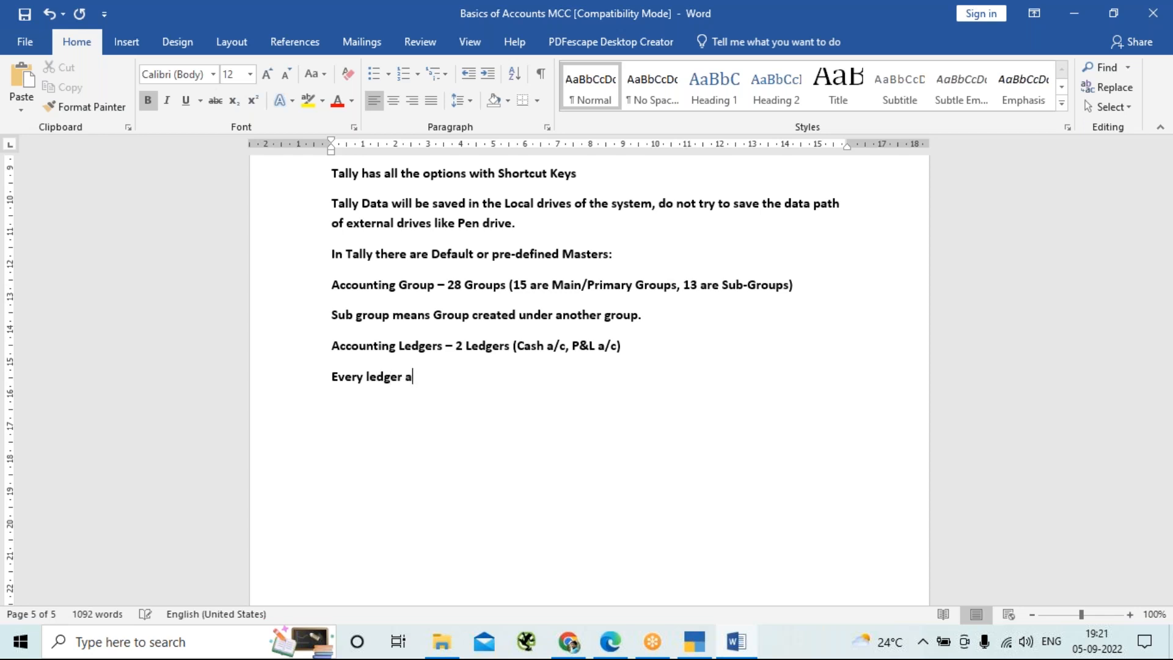
pyautogui.write('ccount has tob man')
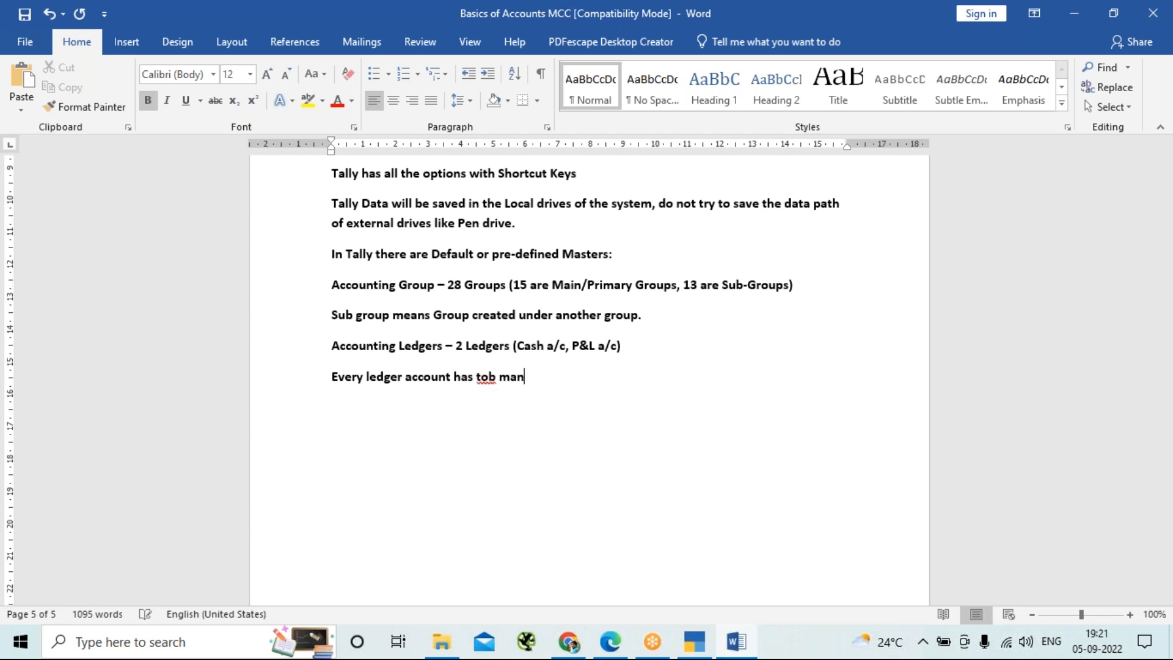
pyautogui.write('datorily')
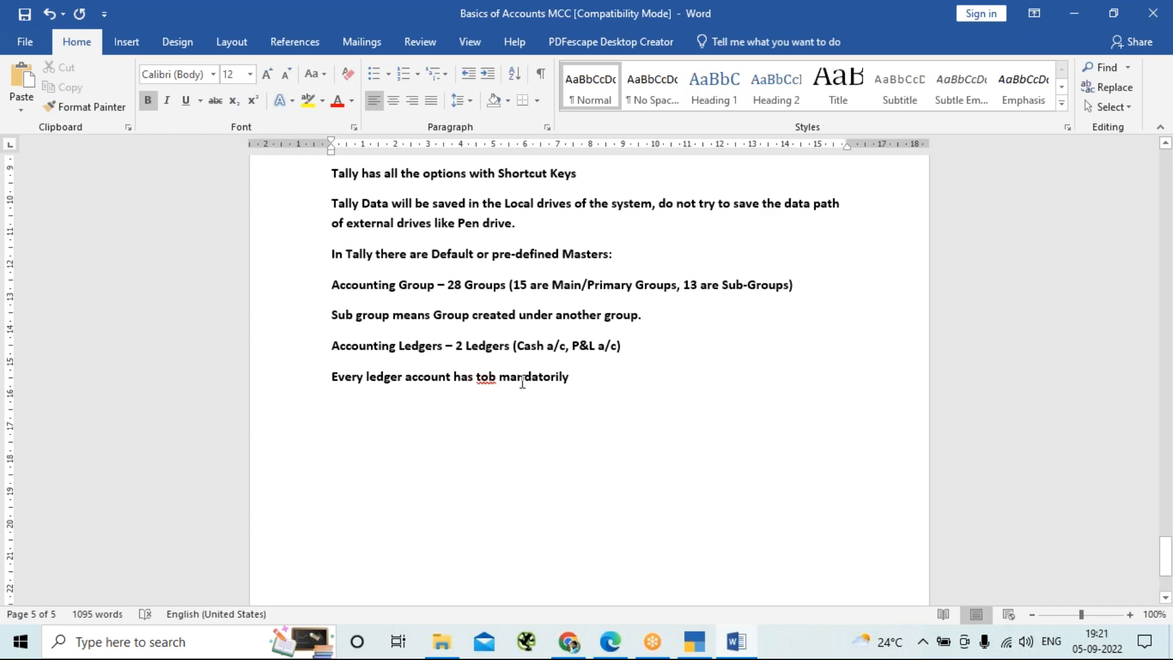
pyautogui.click(491, 378)
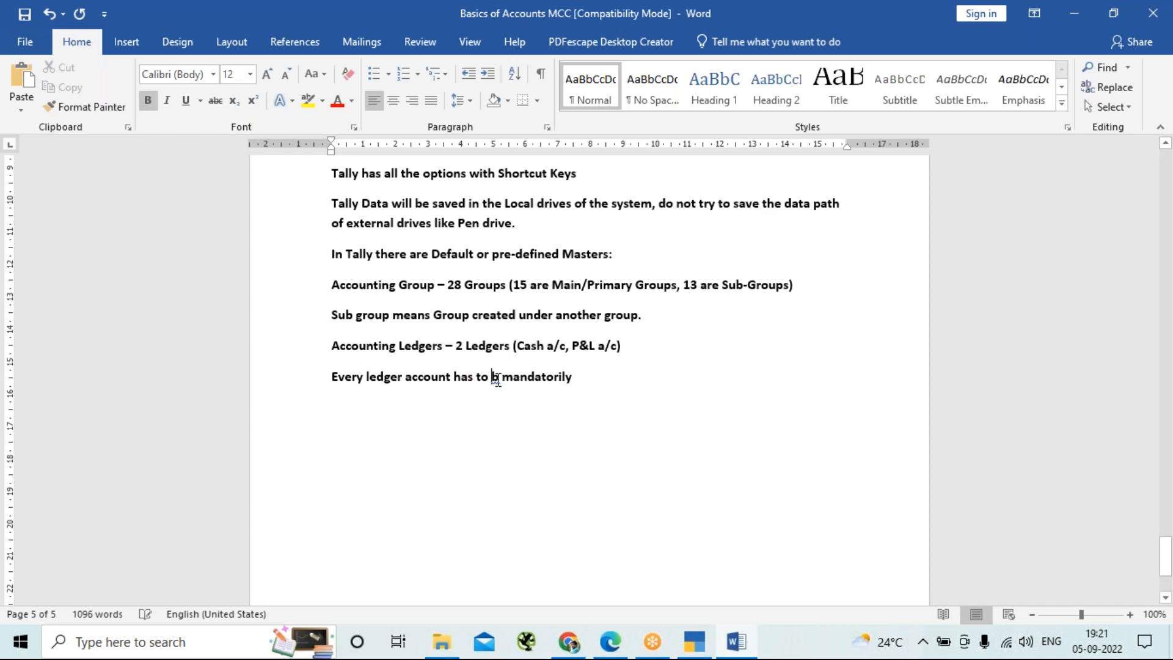
pyautogui.write('e')
pyautogui.click(592, 378)
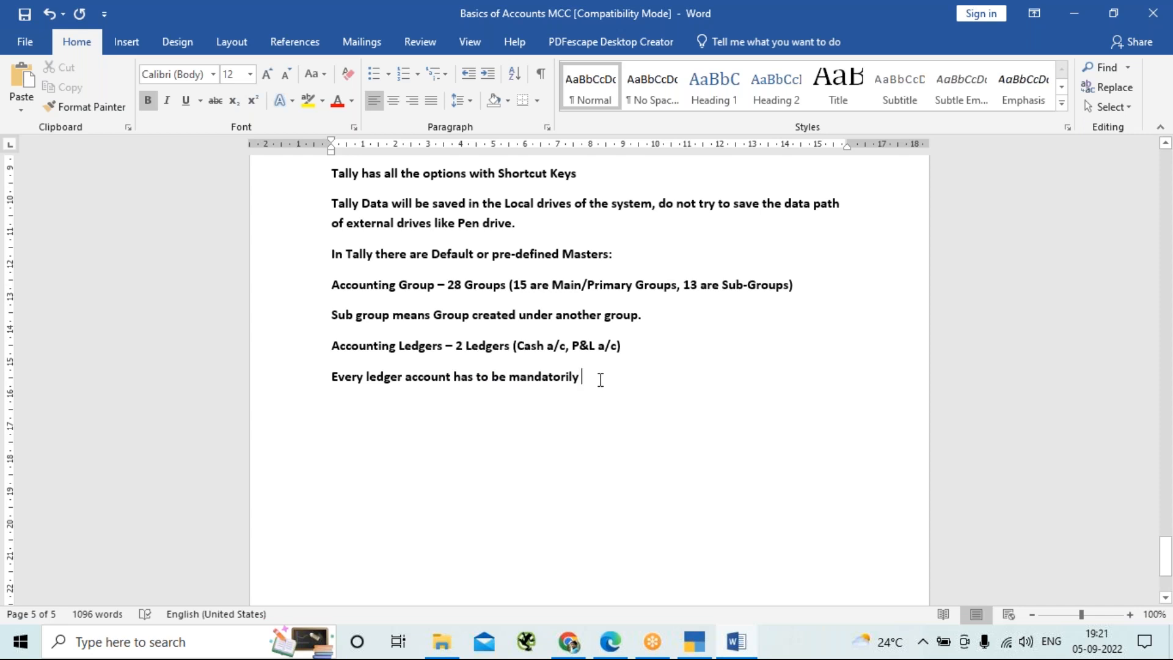
pyautogui.write('c')
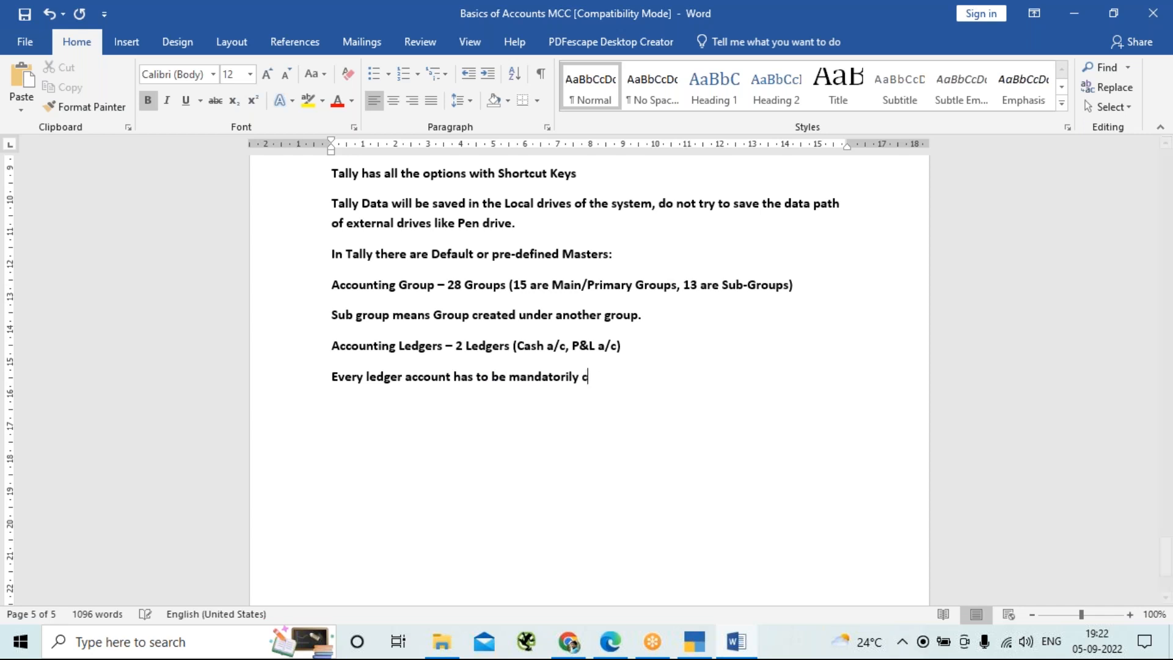
pyautogui.write('reate under re')
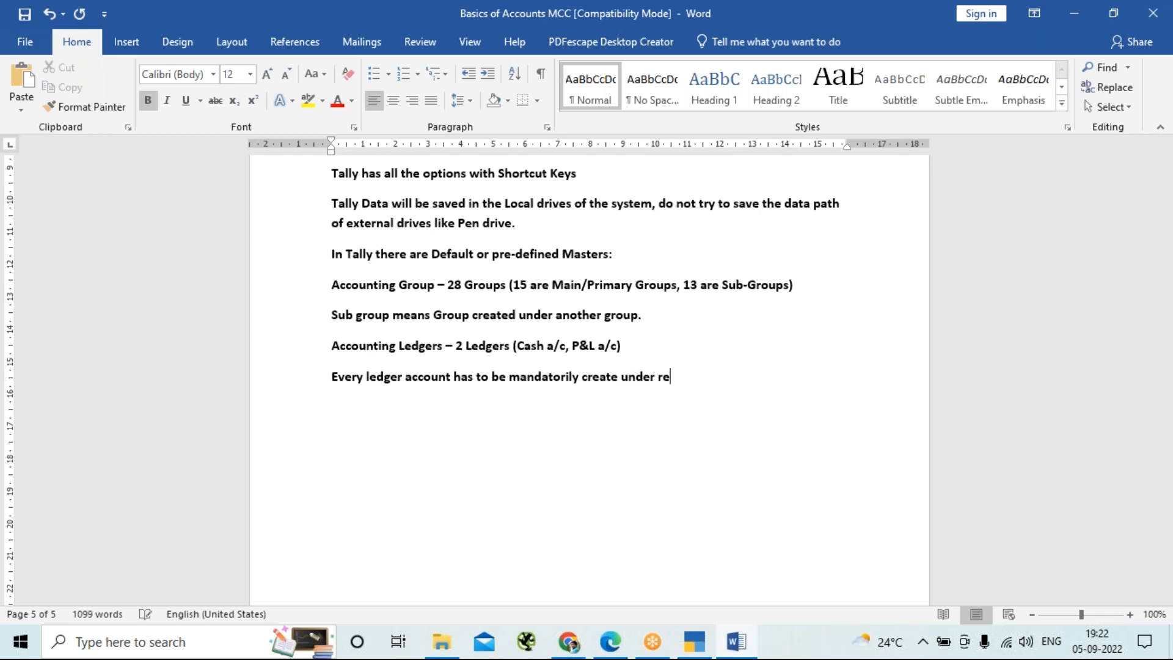
pyautogui.write('levant Accounting ')
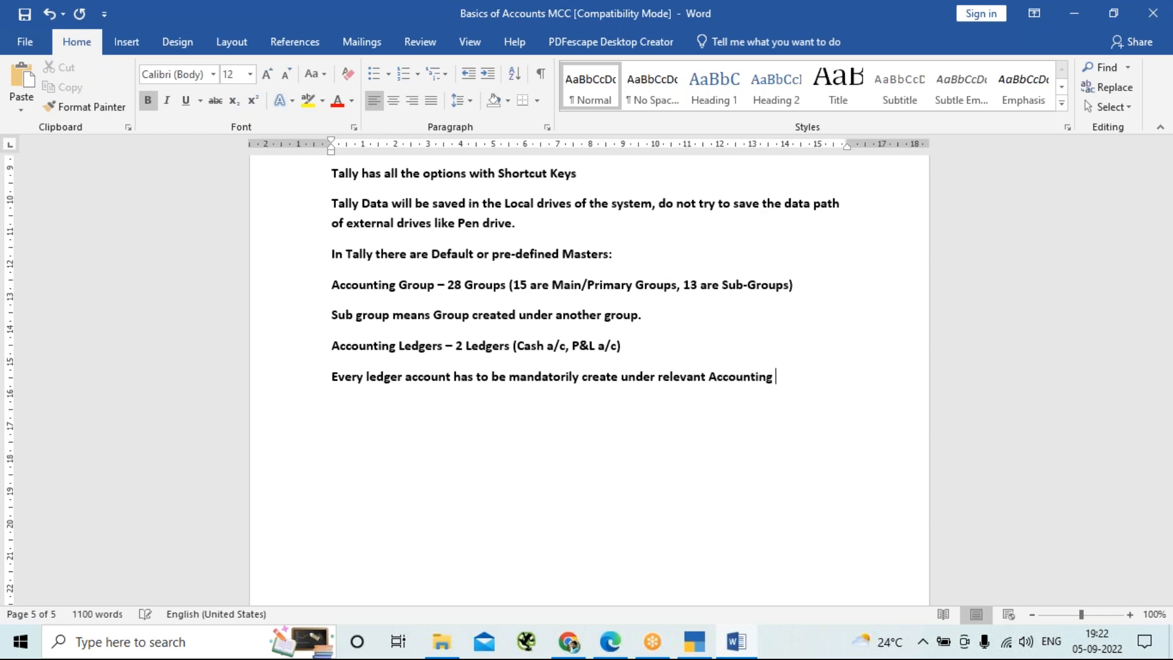
pyautogui.write('Groups.')
pyautogui.press('Return')
# Correct "create" to "created" in the ledger account note and return to the empty line below it.
pyautogui.rightClick(599, 377)
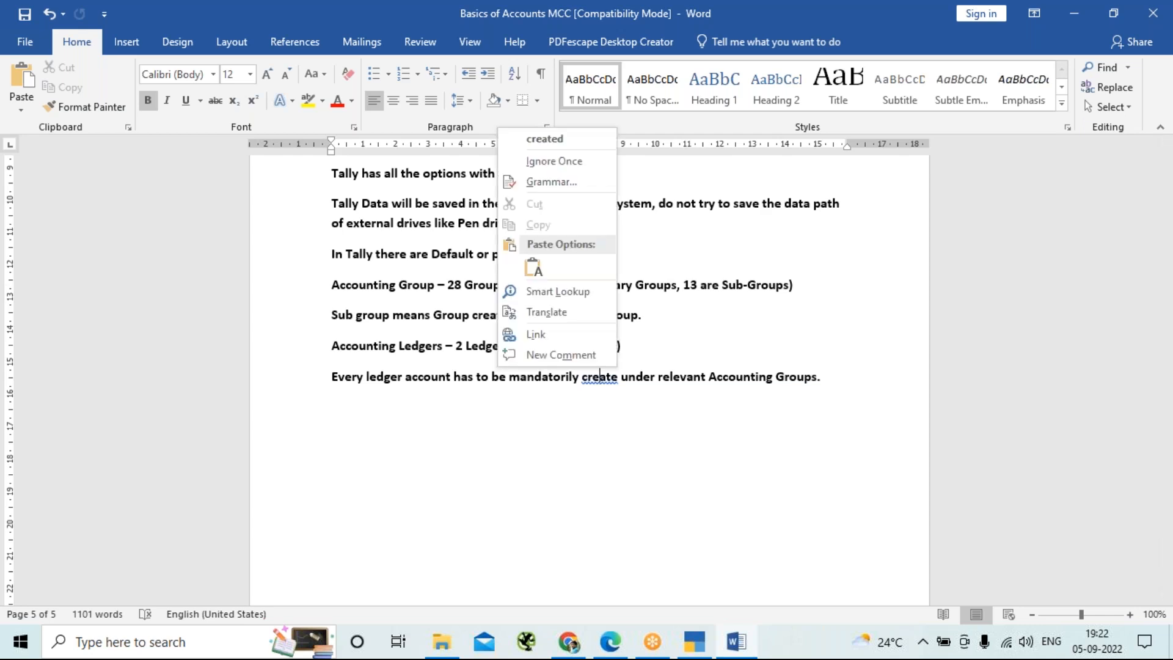
pyautogui.click(545, 138)
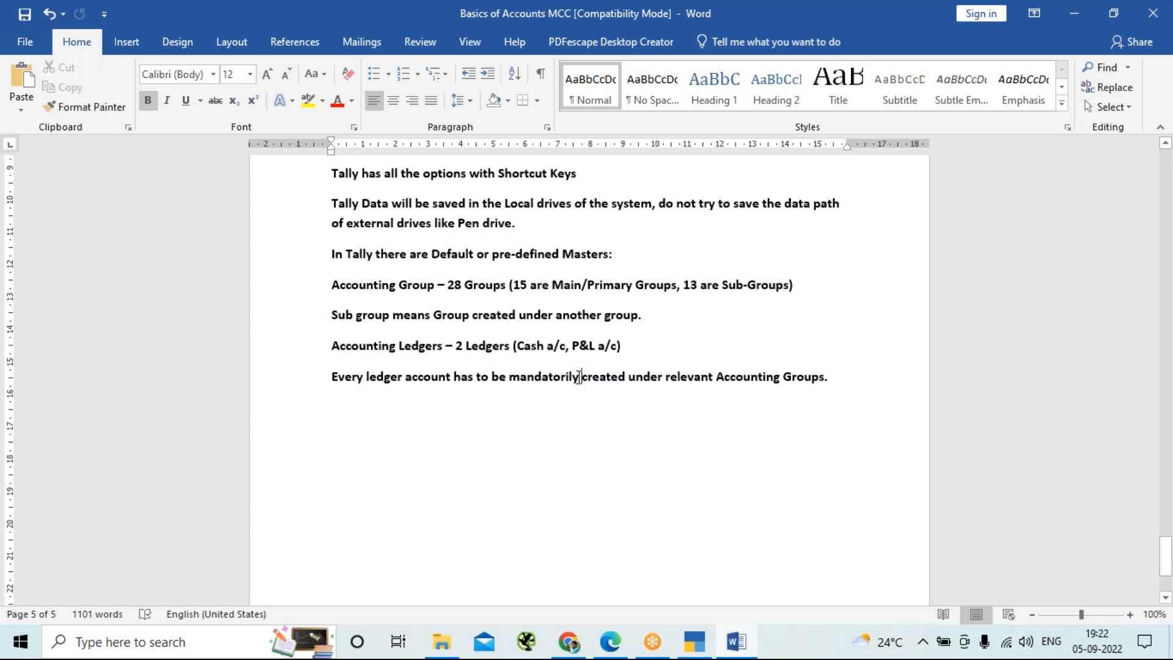
pyautogui.click(385, 411)
# Switch to TallyPrime, leave the List of Ledgers, and open a blank form for creating a ledger.
pyautogui.hotkey('alt', 'Tab')
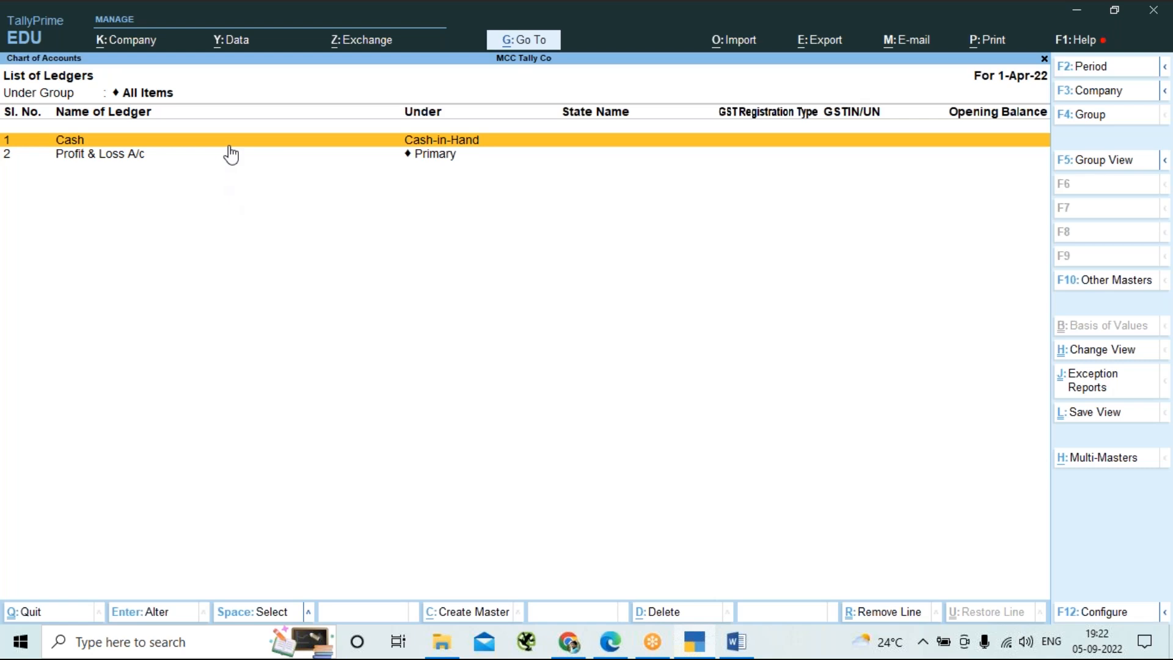
pyautogui.press('Escape')
pyautogui.press('Escape')
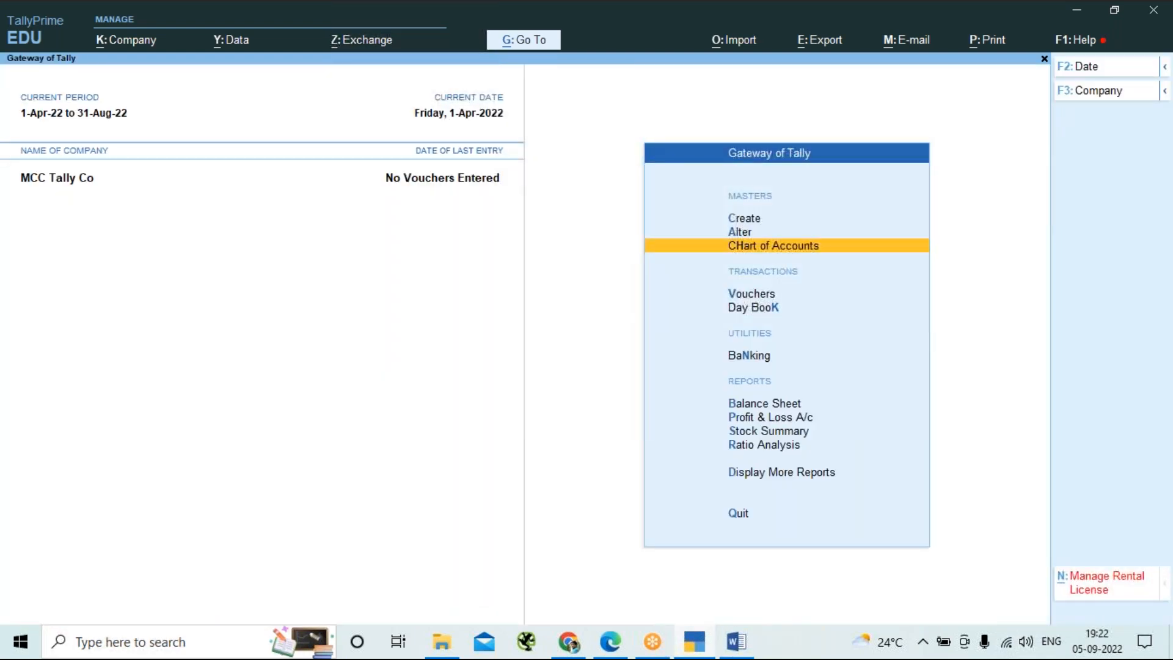
pyautogui.press('c')
pyautogui.press('Down')
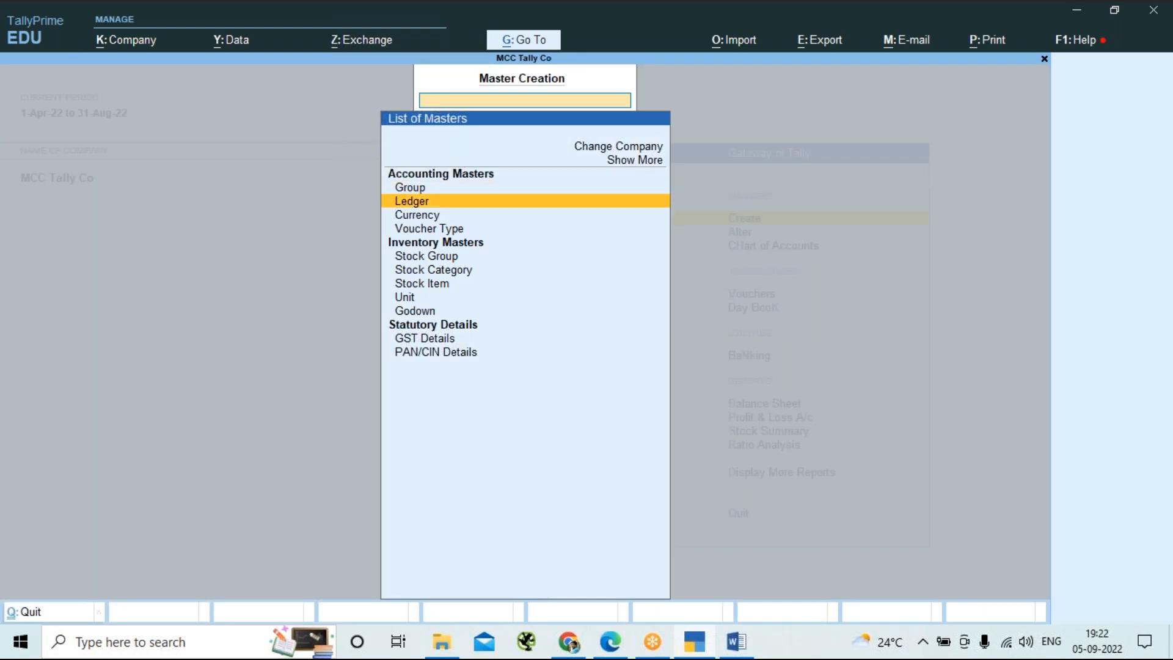
pyautogui.press('Return')
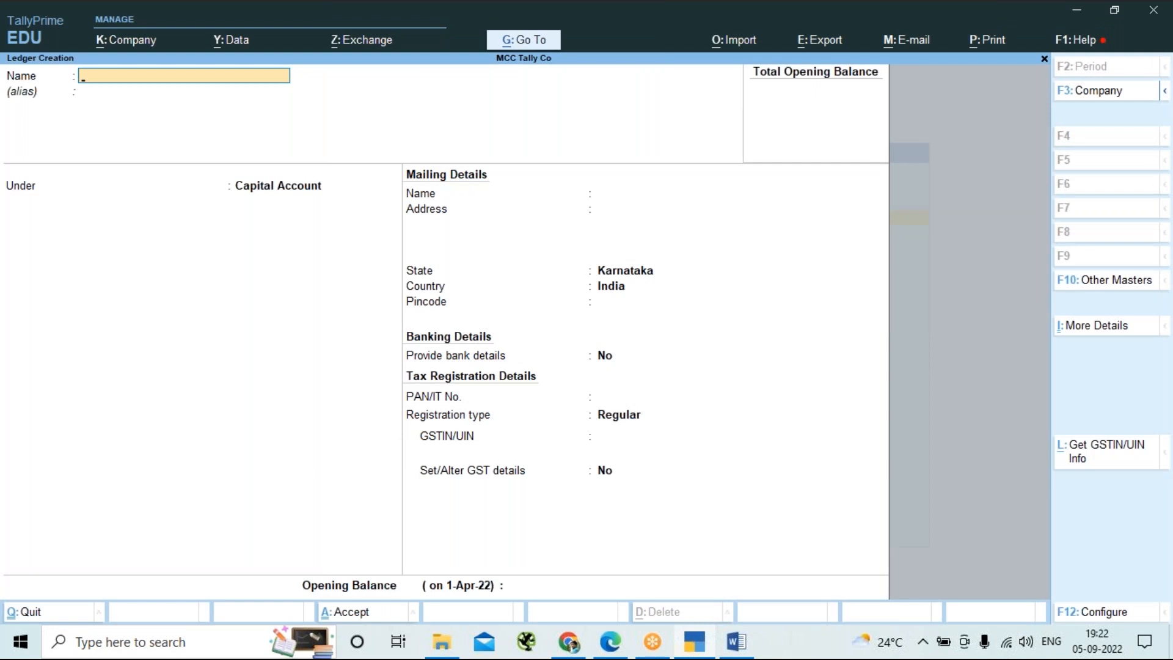
# Enter Capital A/c as the new ledger's name, look at the group choices, and return to the name.
pyautogui.write('Cash')
pyautogui.press('Return')
pyautogui.write('Capital a/c')
pyautogui.press('Return')
pyautogui.press('Return')
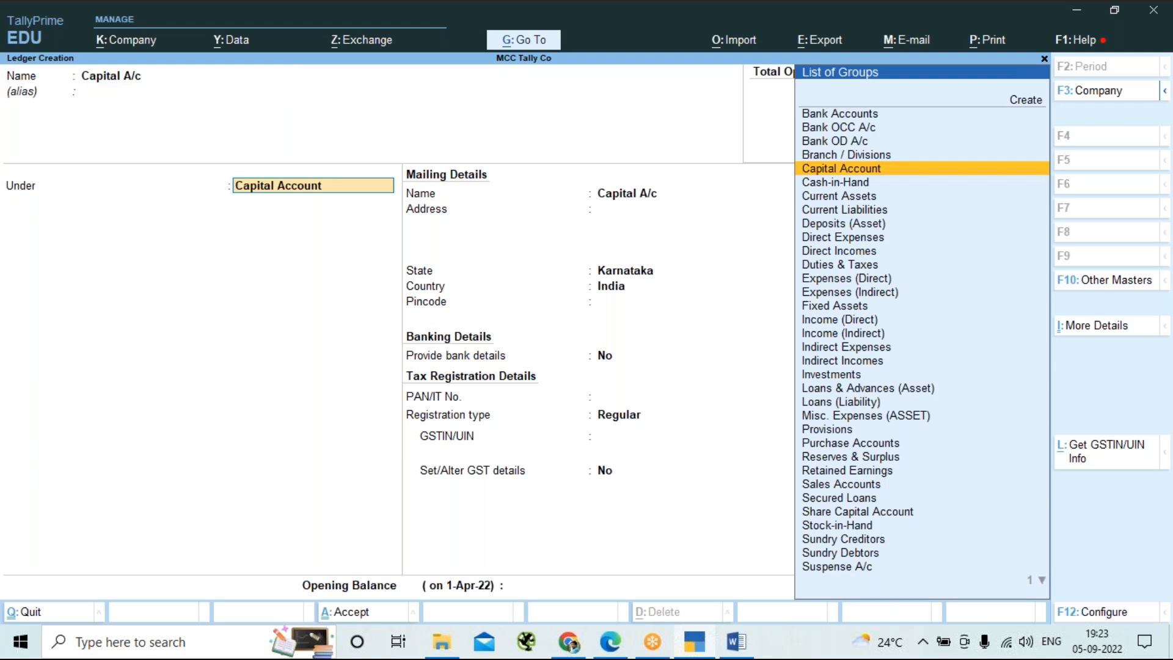
pyautogui.press('BackSpace')
pyautogui.press('BackSpace')
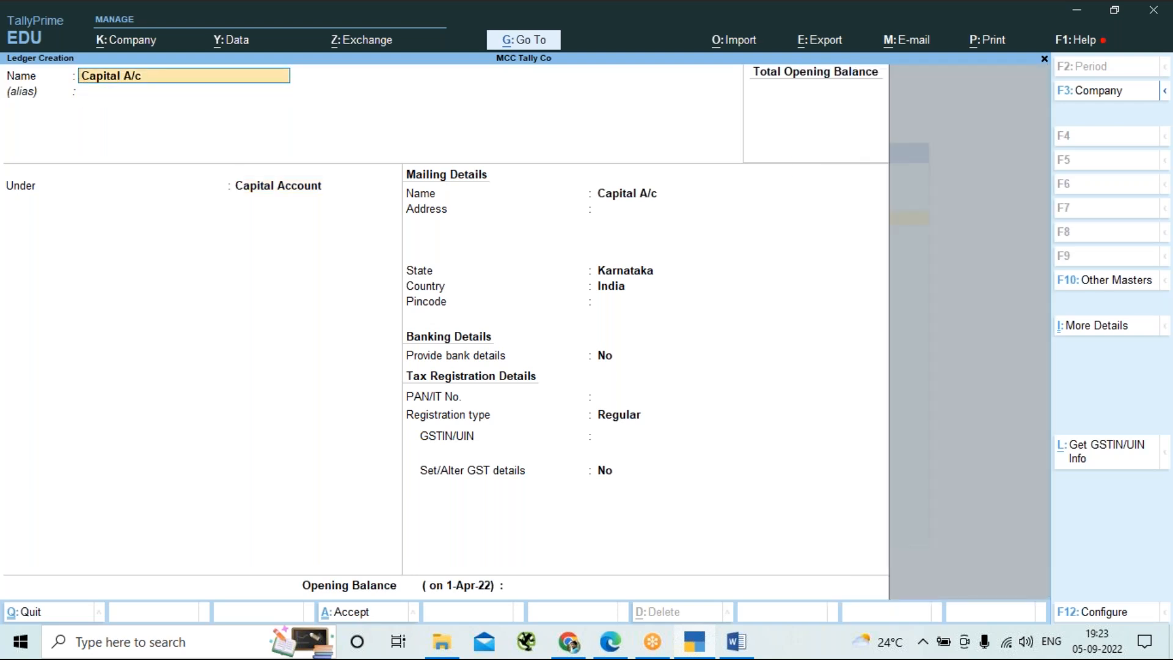
# Name the ledger Business Capital A/c, leave the alias empty, place it under Capital Account, and save it.
pyautogui.write('Business Capital a/c')
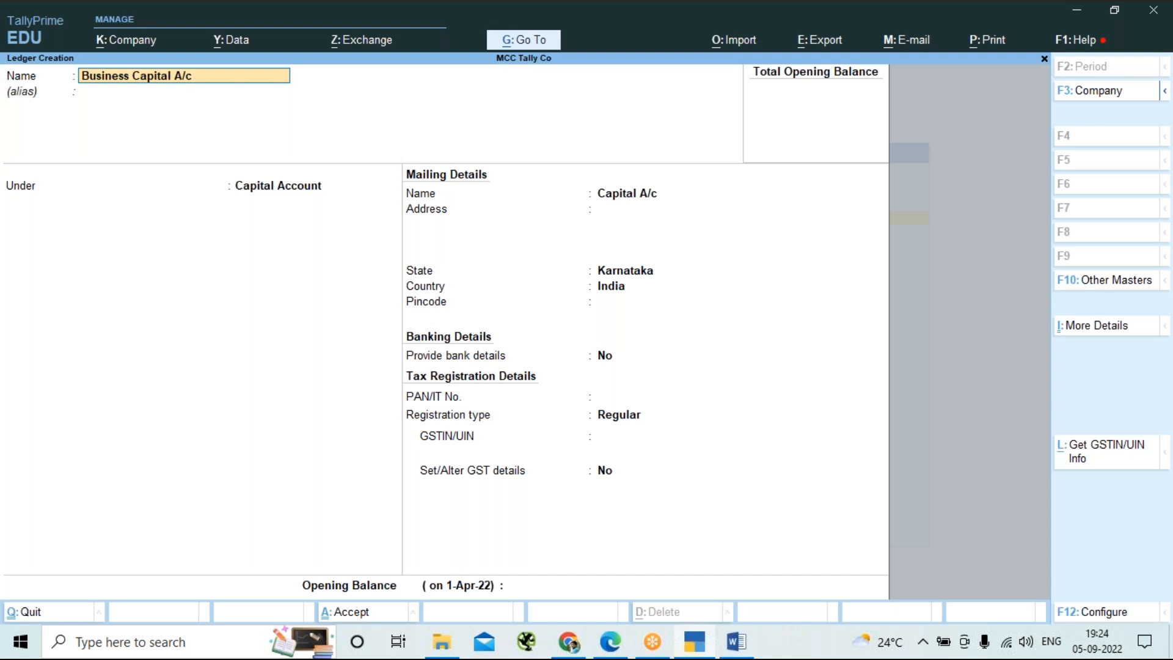
pyautogui.press('Return')
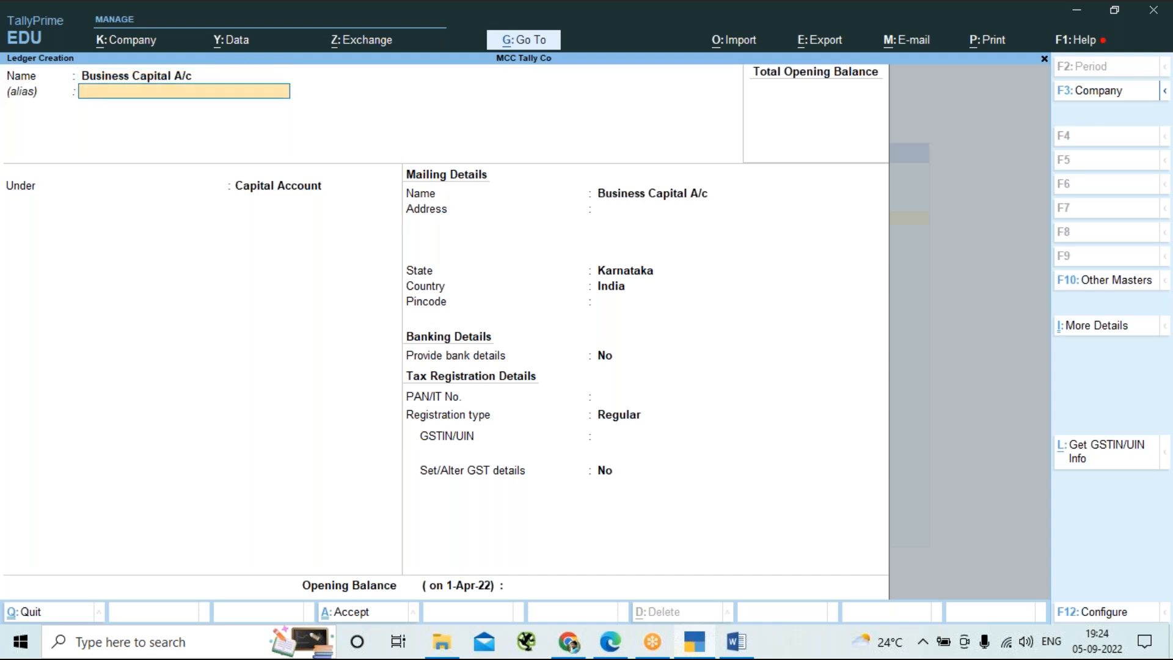
pyautogui.press('Return')
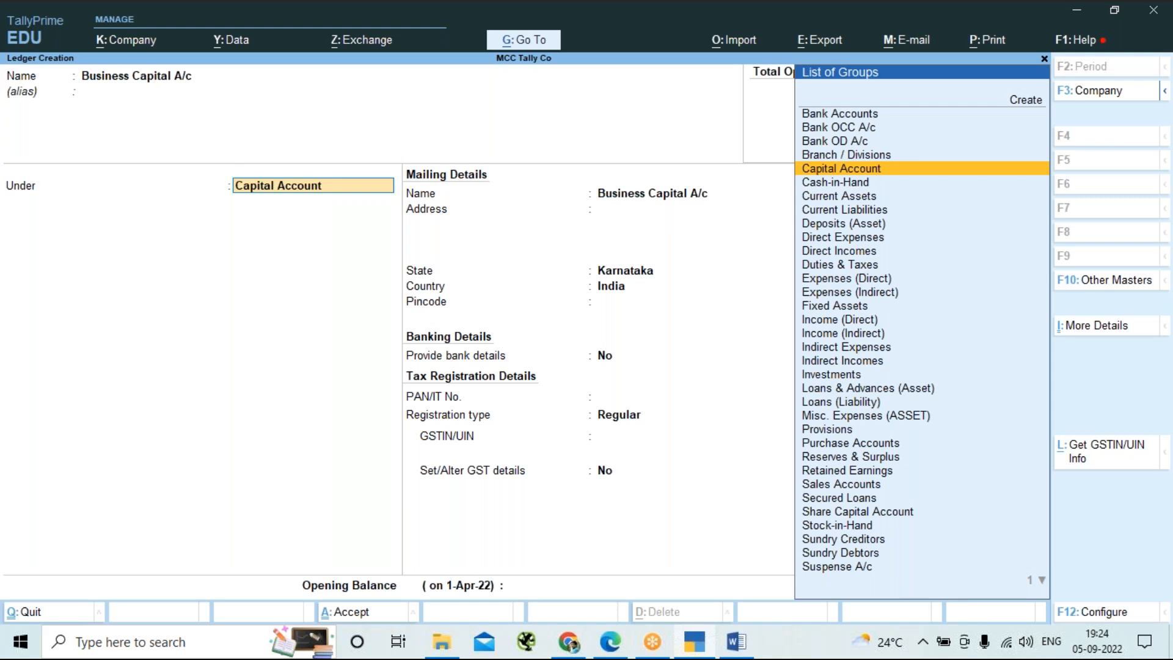
pyautogui.press('Return')
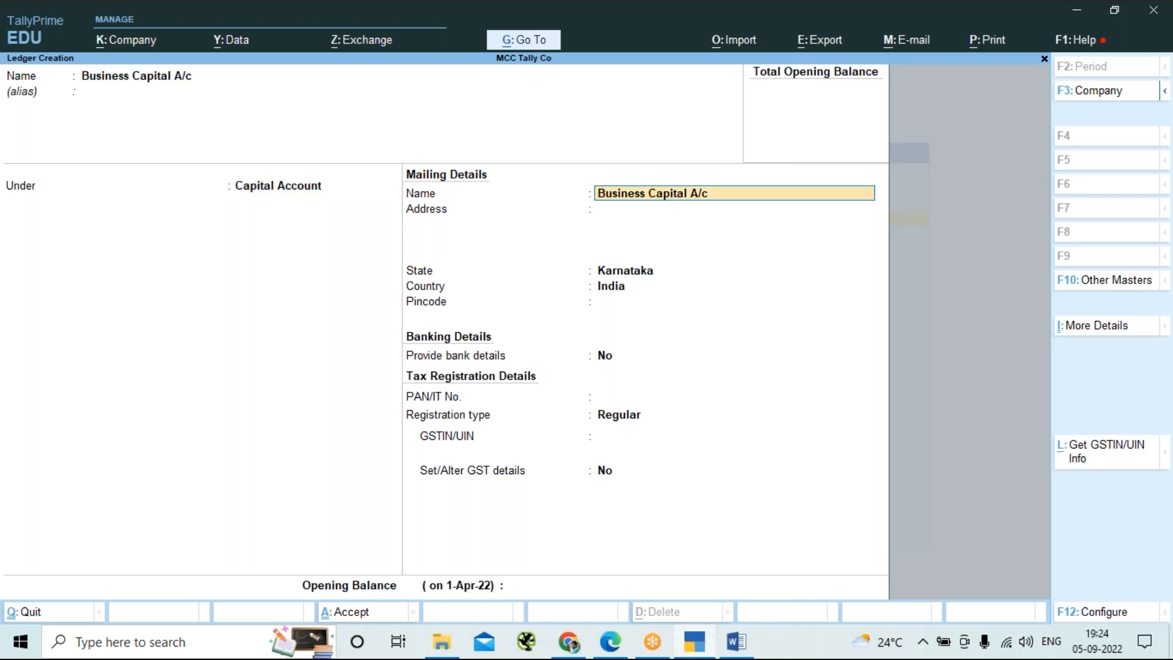
pyautogui.press('ctrl')
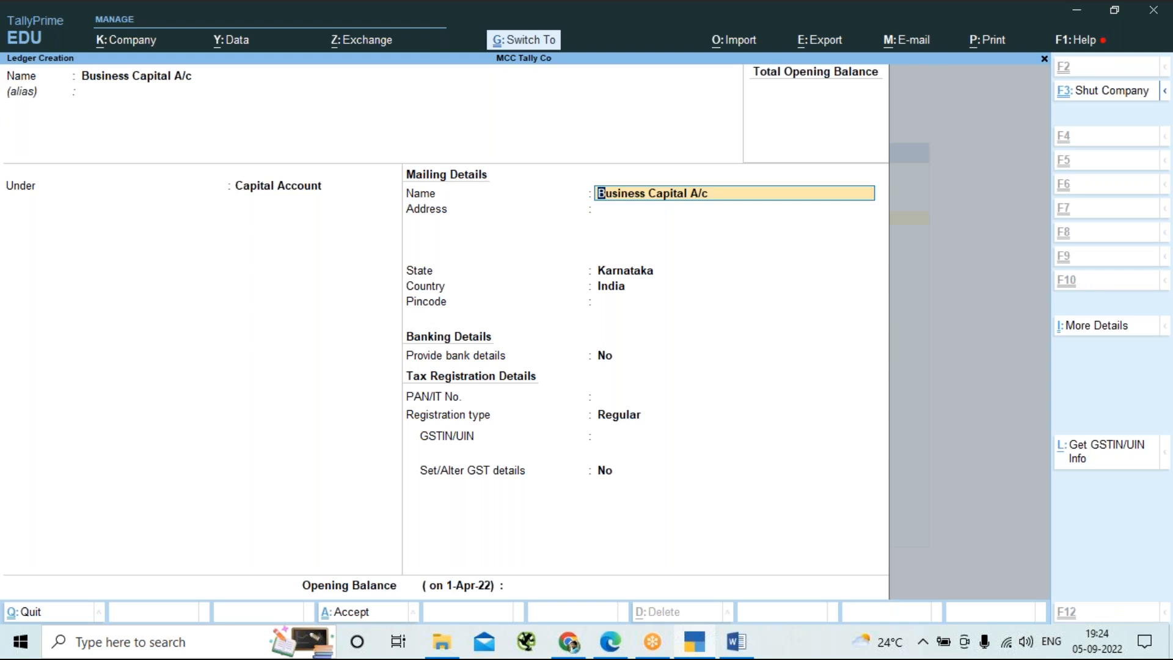
pyautogui.hotkey('ctrl', 'a')
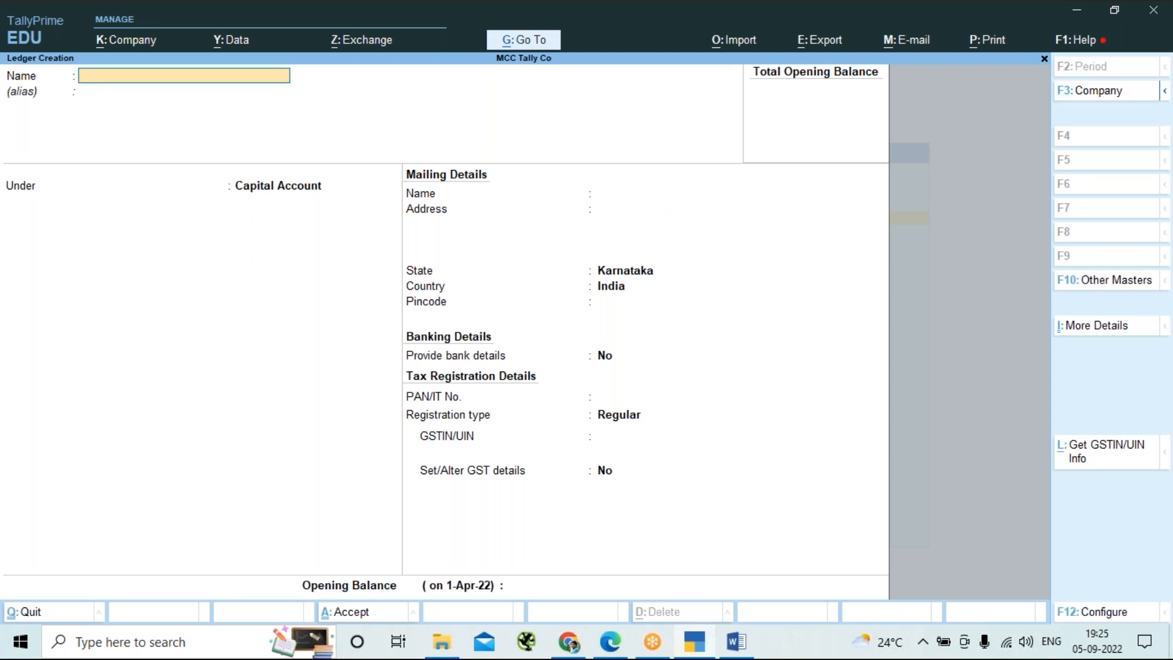
# Switch to the Word notes and change Capital a/c to Business Capital a/c in the first transaction's journal entry, realigning the credit amount.
pyautogui.hotkey('alt', 'Tab')
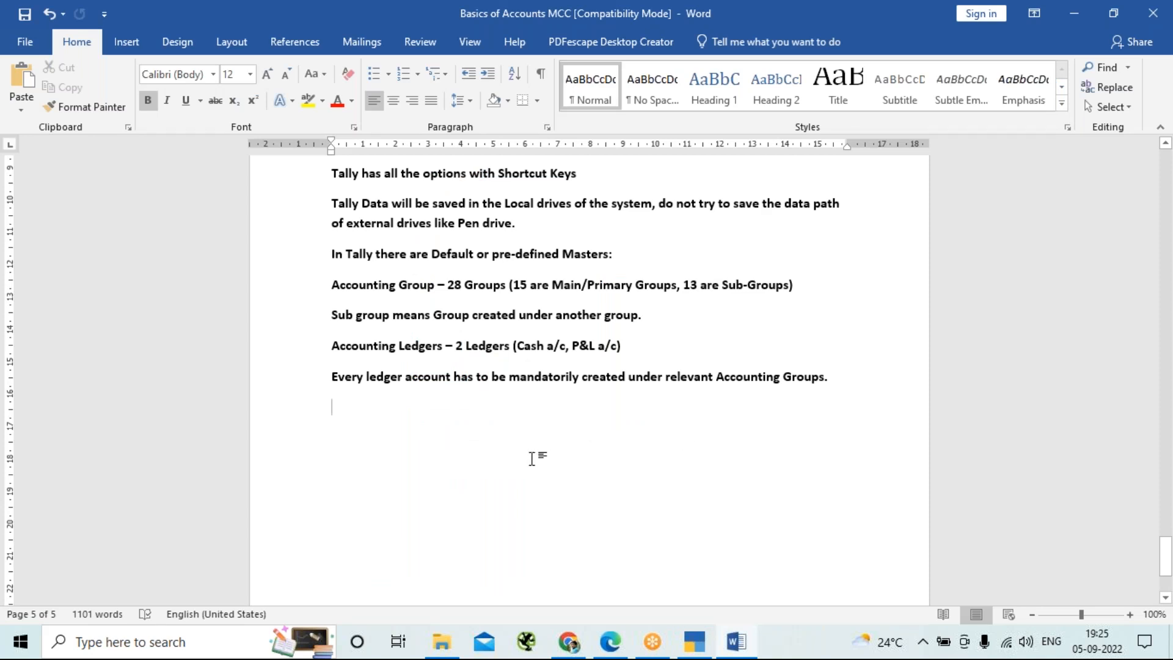
pyautogui.scroll(1, 532, 459)
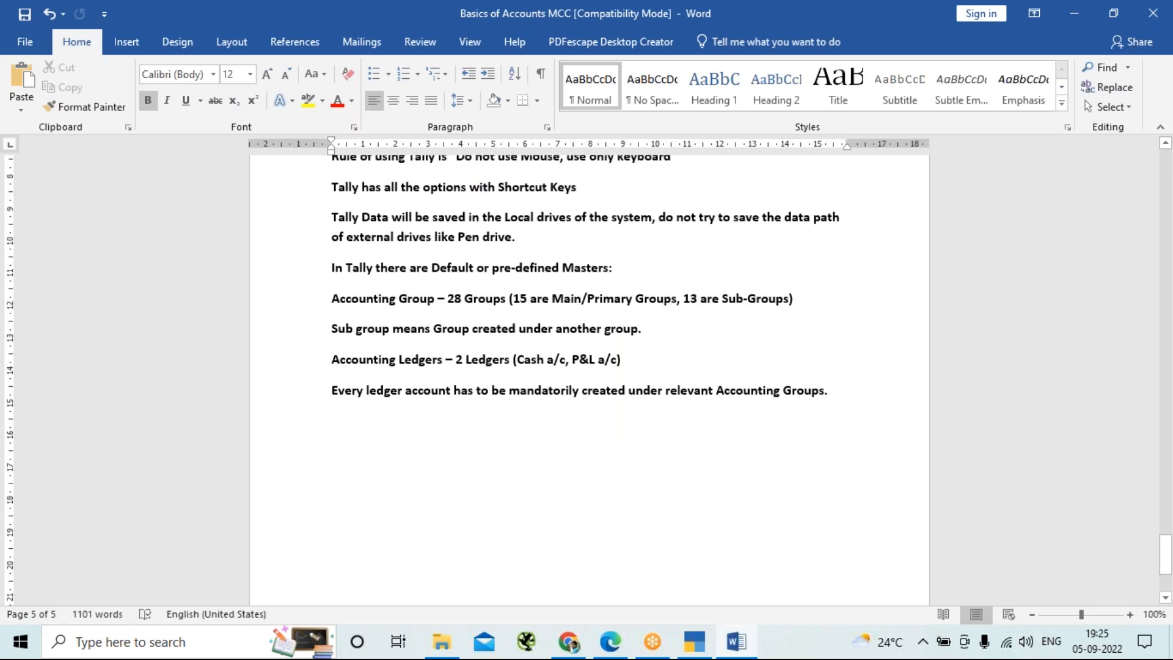
pyautogui.scroll(15, 590, 378)
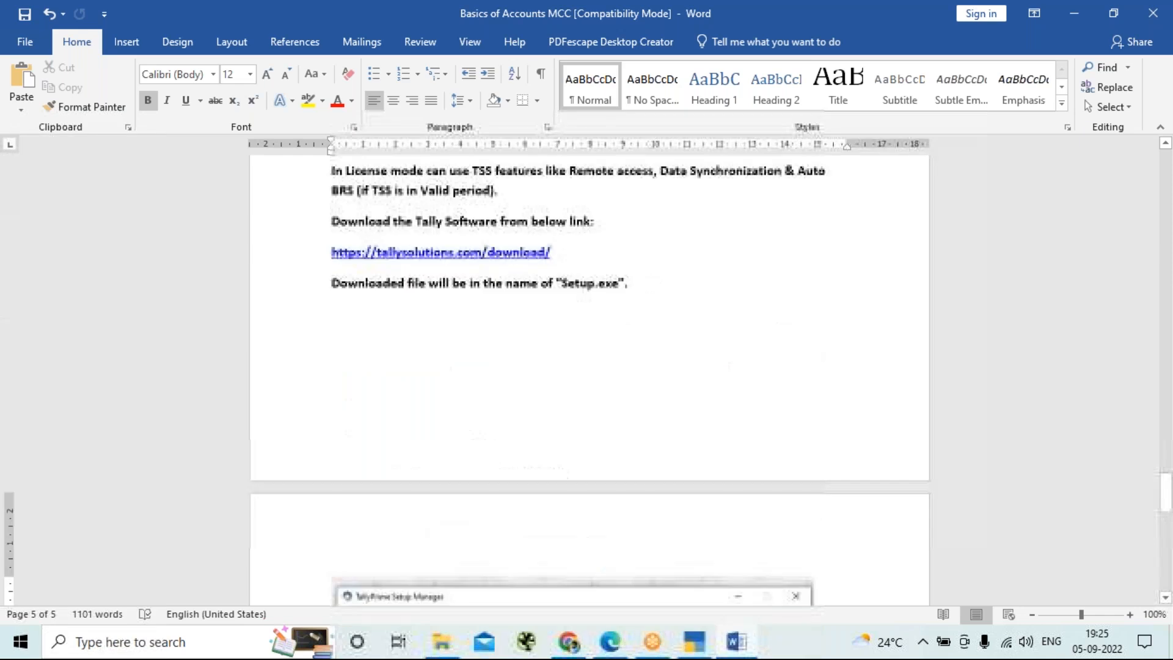
pyautogui.scroll(20, 589, 379)
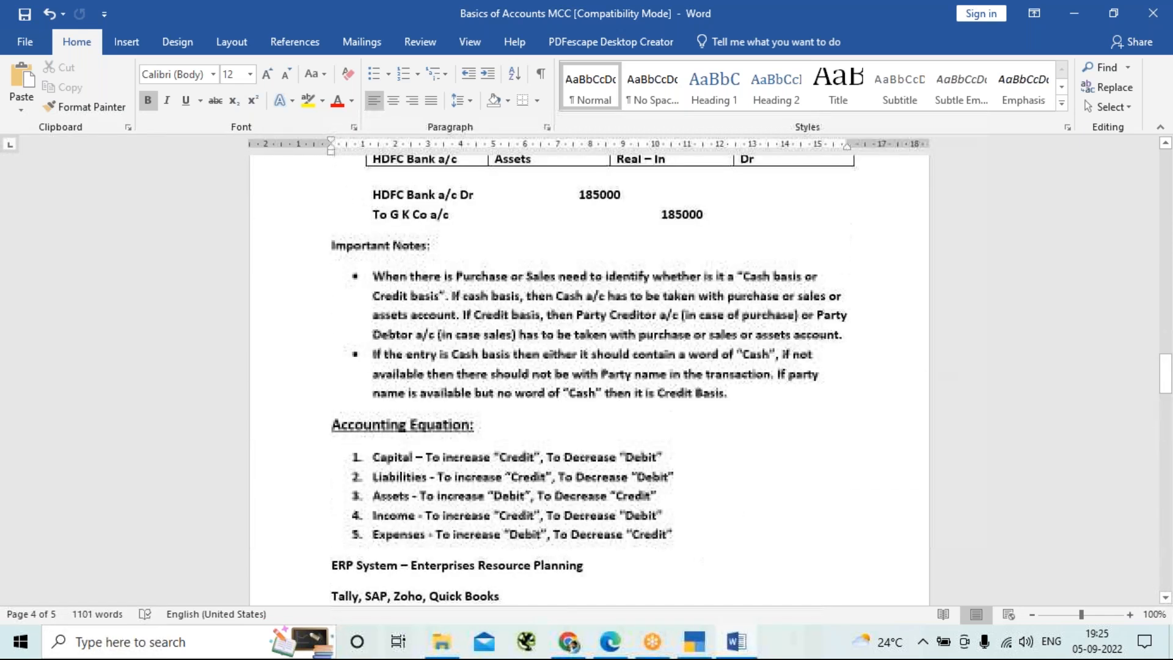
pyautogui.scroll(9, 590, 378)
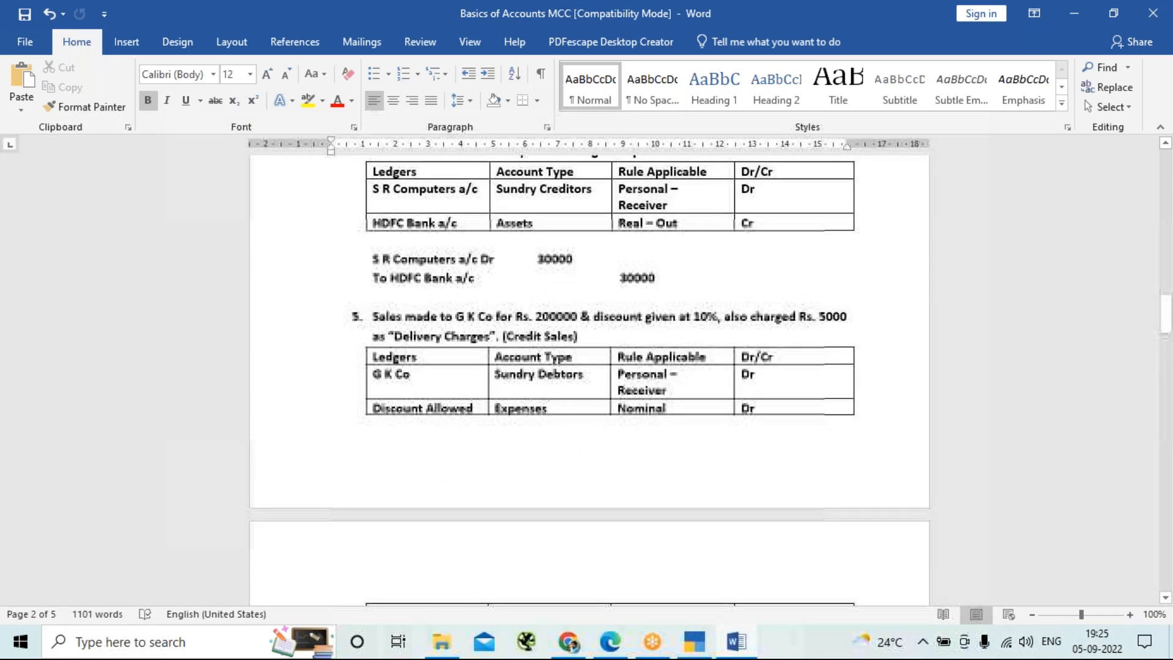
pyautogui.scroll(7, 610, 434)
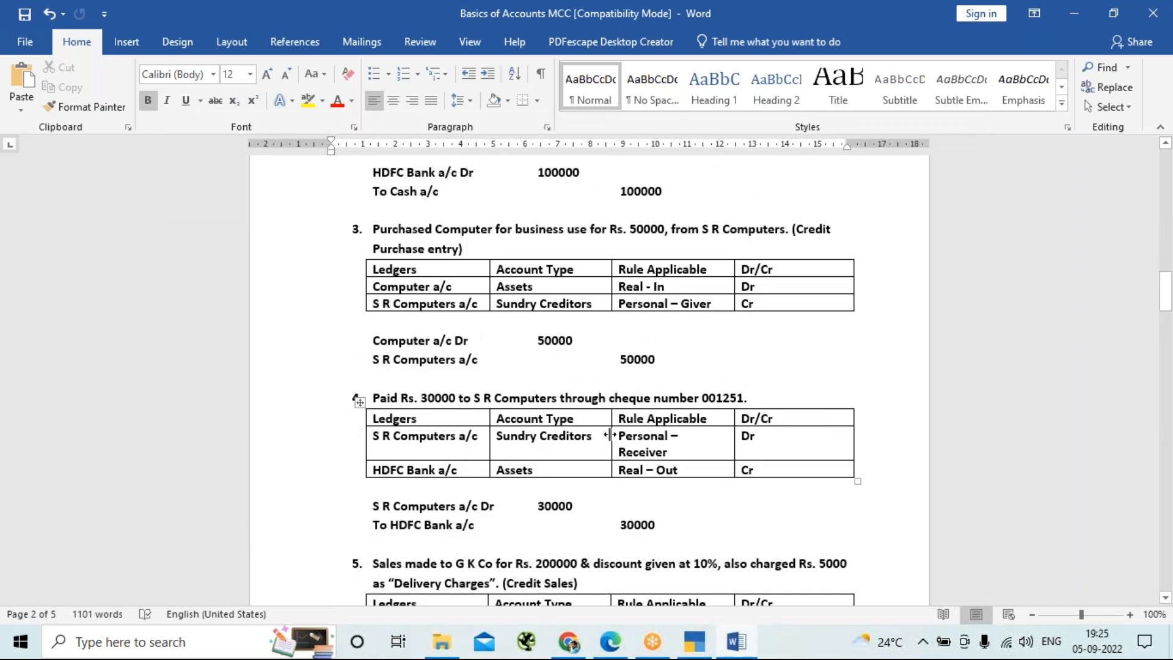
pyautogui.scroll(6, 609, 434)
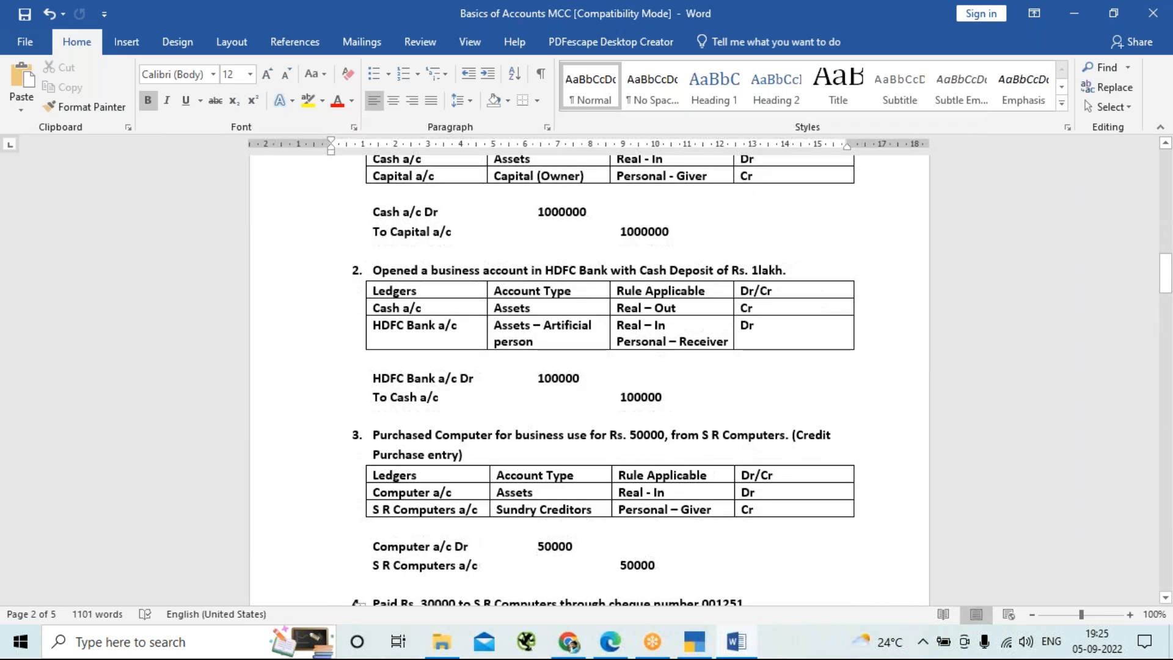
pyautogui.scroll(3, 610, 434)
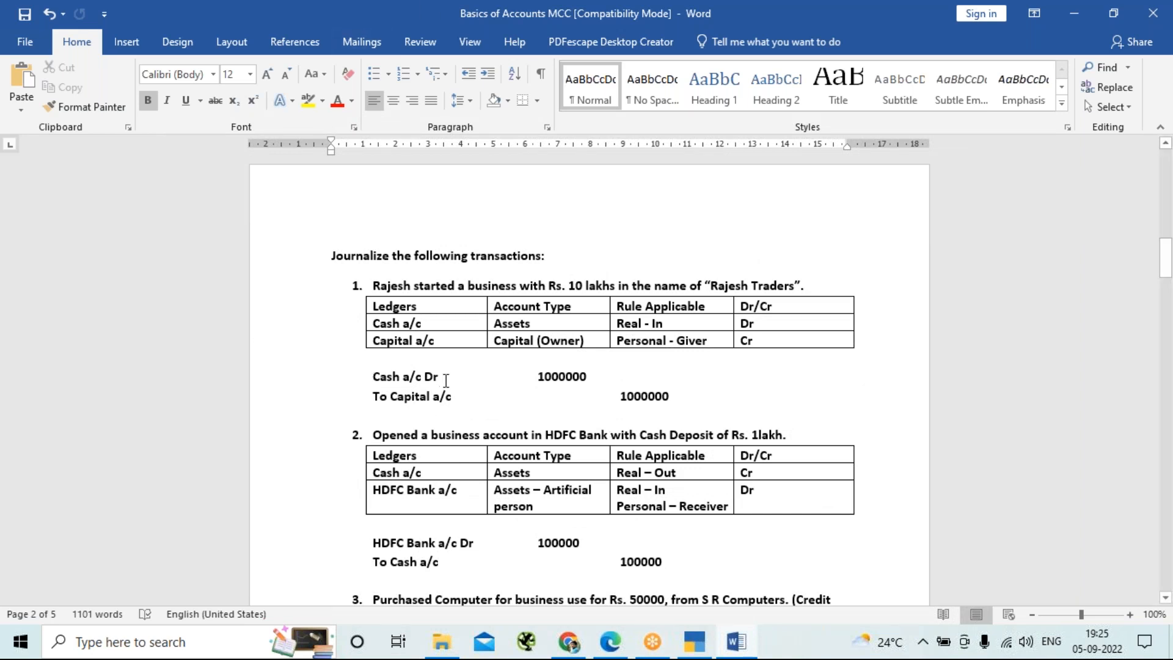
pyautogui.scroll(-2, 403, 388)
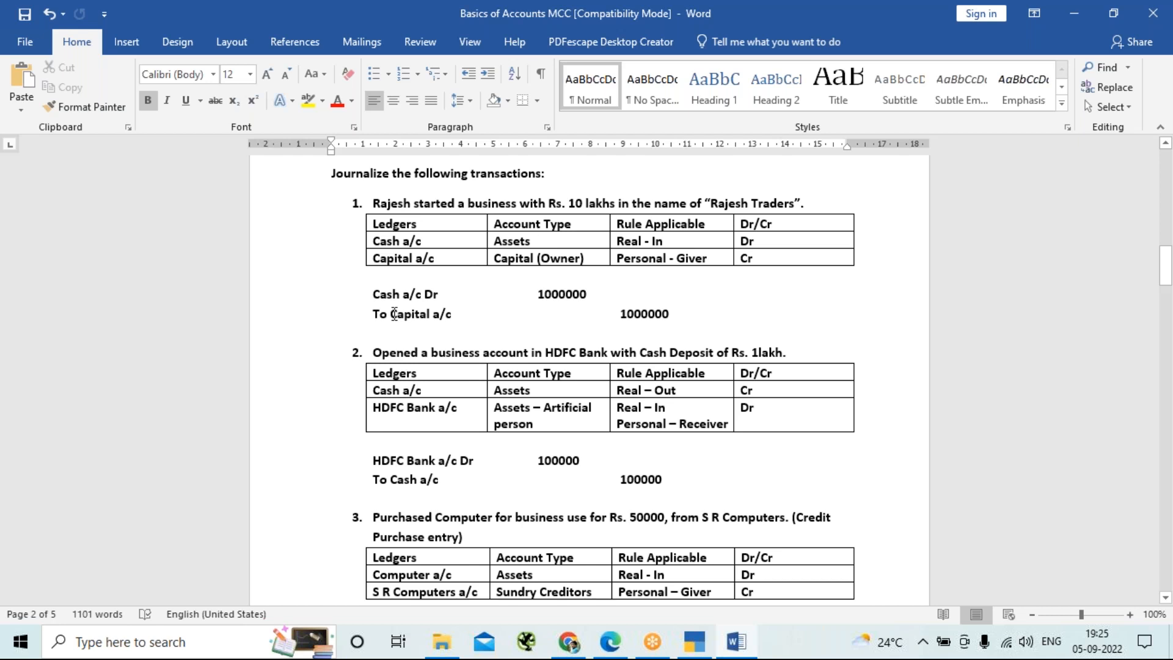
pyautogui.click(394, 313)
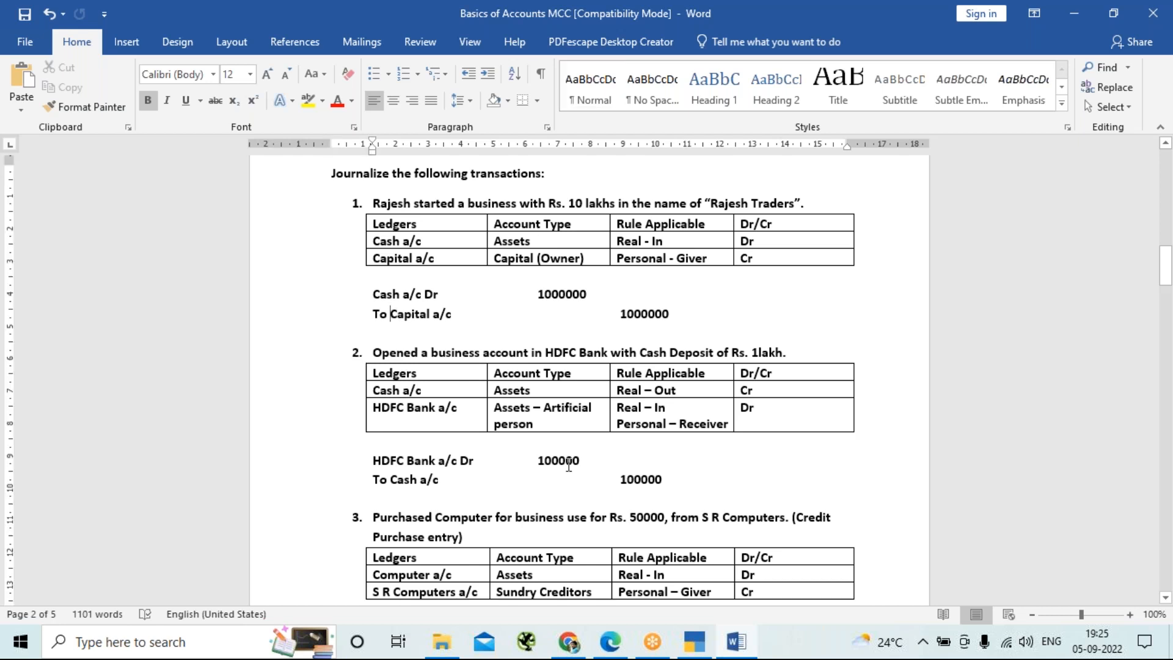
pyautogui.write('Busine')
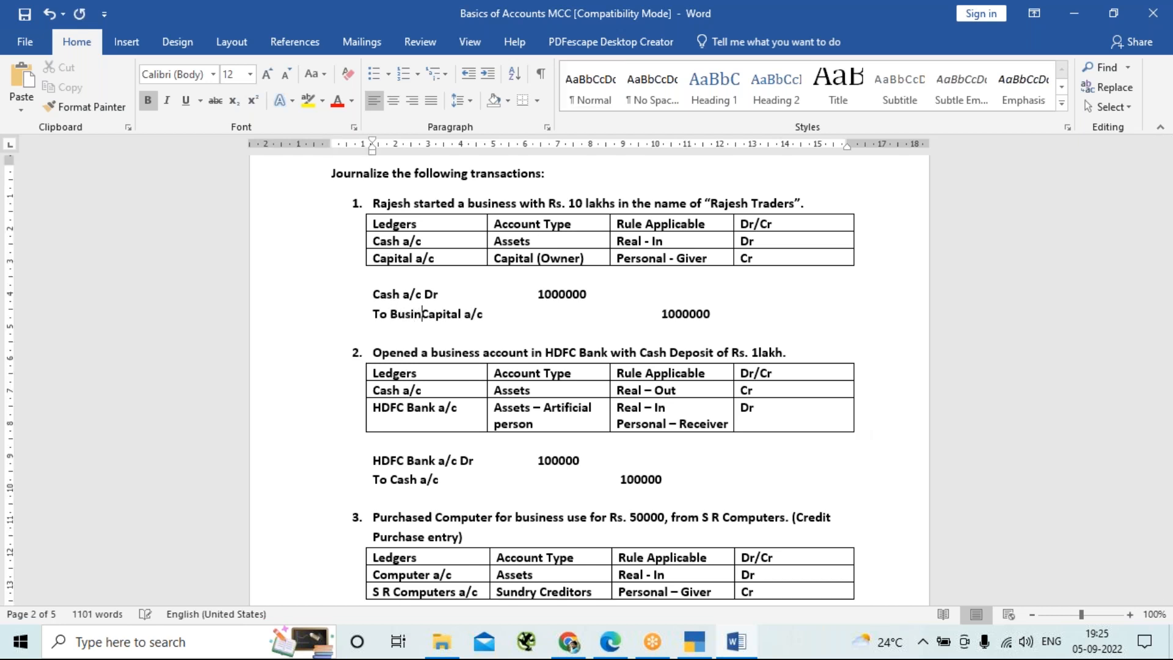
pyautogui.write('ss')
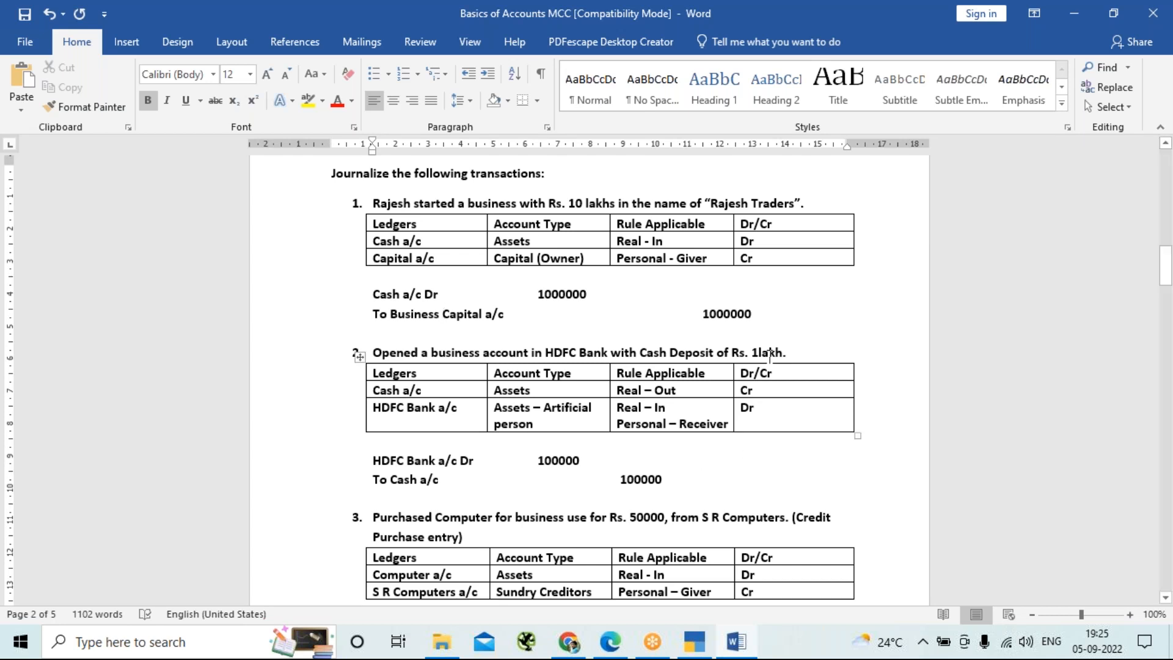
pyautogui.press('BackSpace')
pyautogui.press('BackSpace')
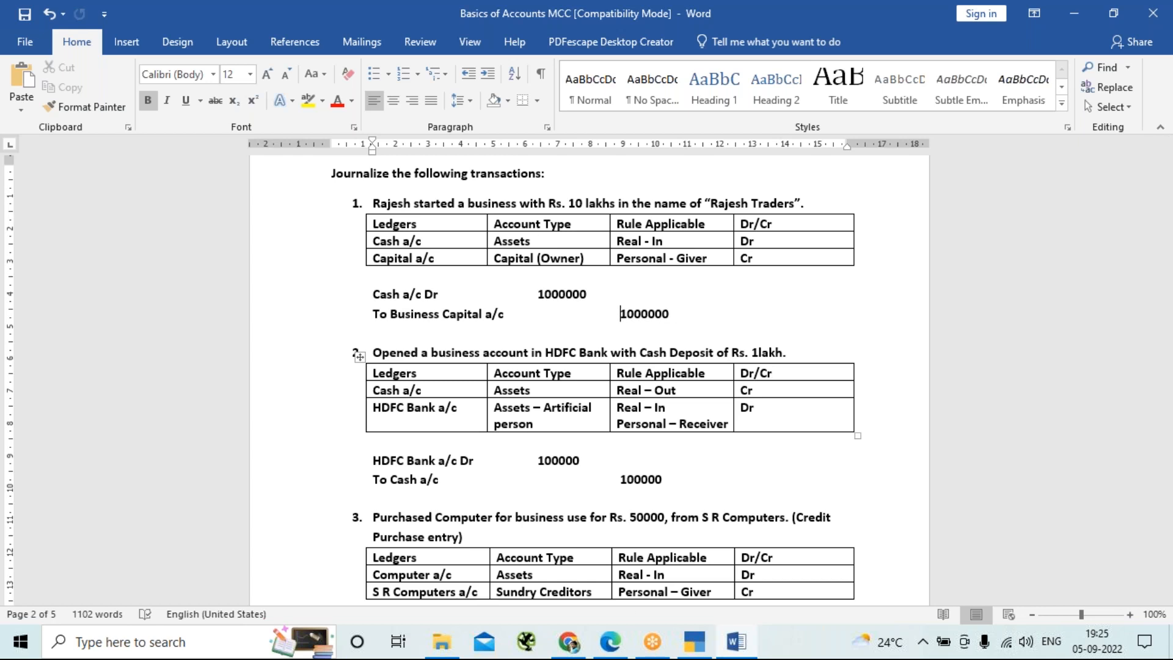
# Rename Capital a/c as Business Capital a/c in the first transaction's ledger table.
pyautogui.click(385, 262)
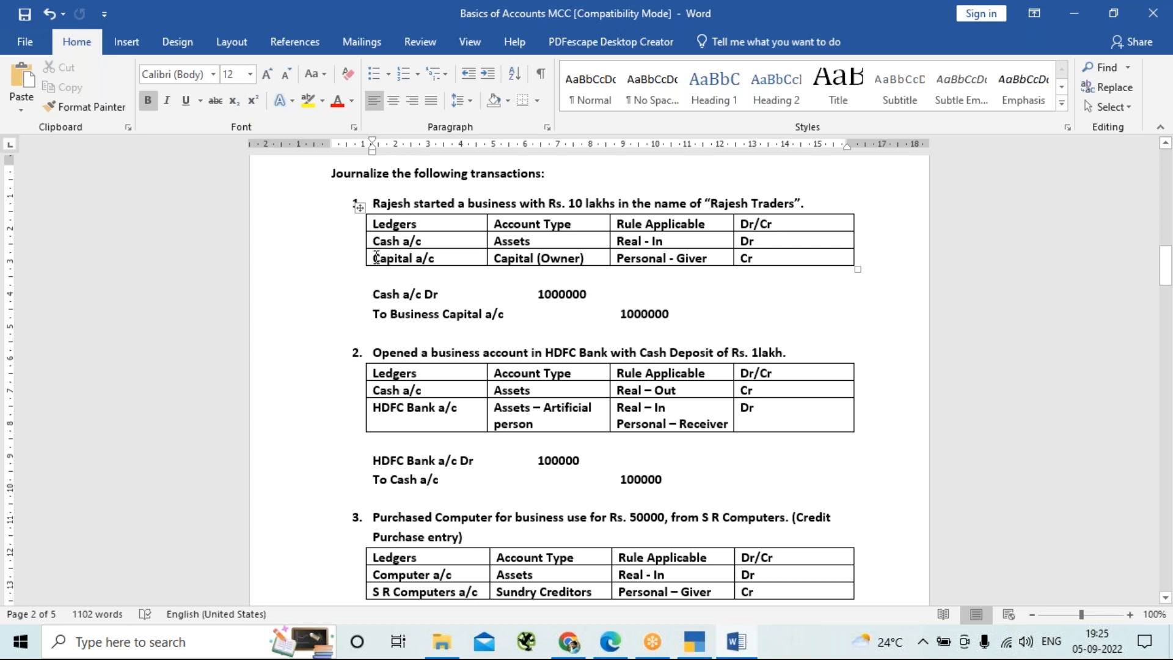
pyautogui.write('Busines')
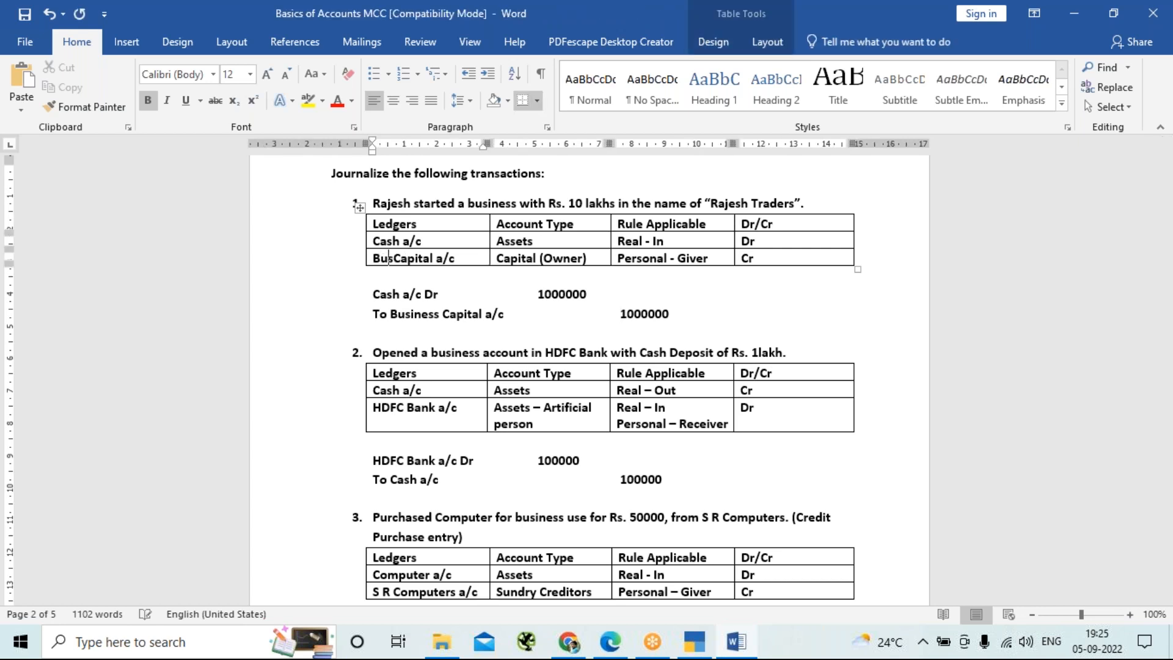
pyautogui.write('s')
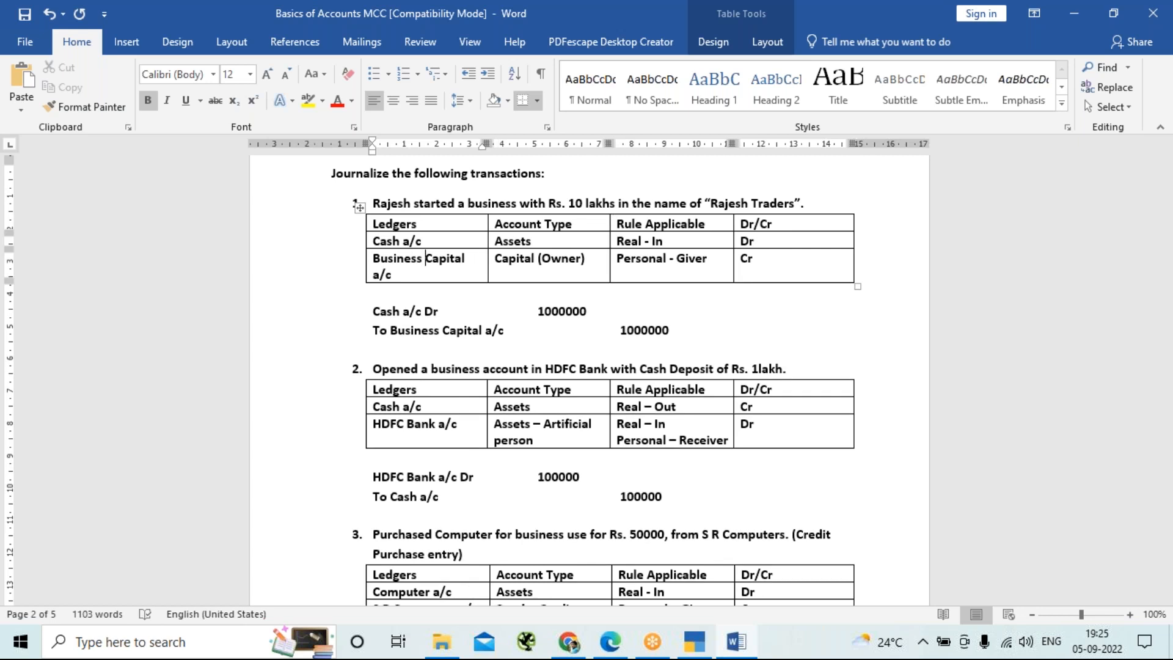
# Widen the Ledgers column of the first transaction's table so Business Capital a/c fits on one line, and save the document.
pyautogui.moveTo(488, 210)
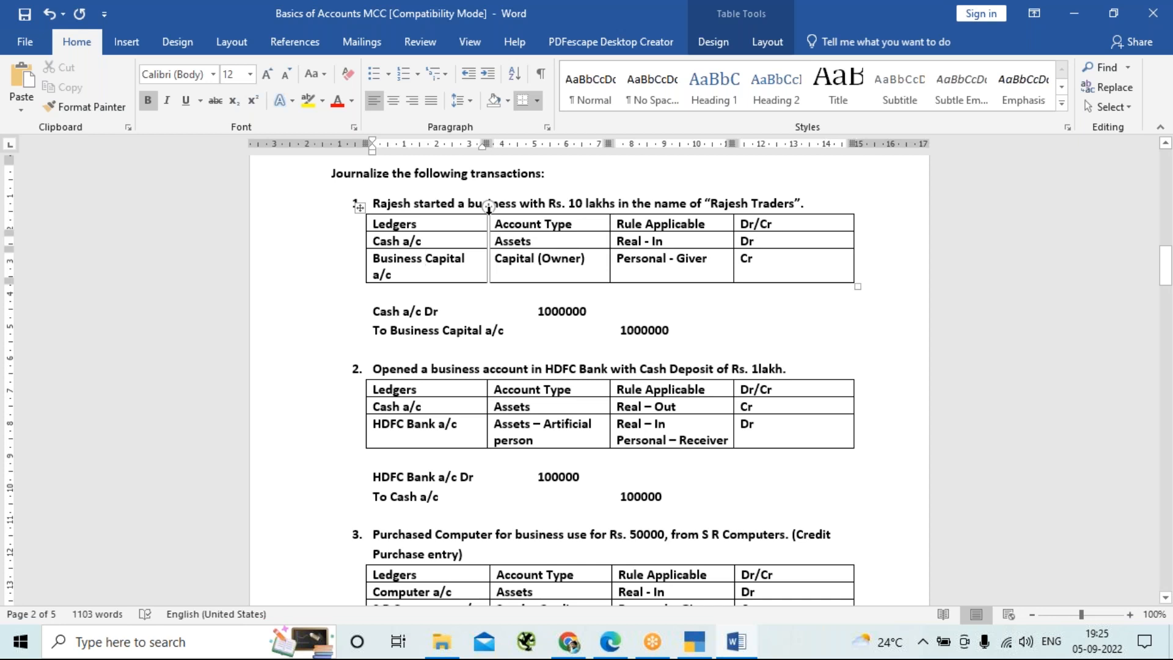
pyautogui.click(489, 207)
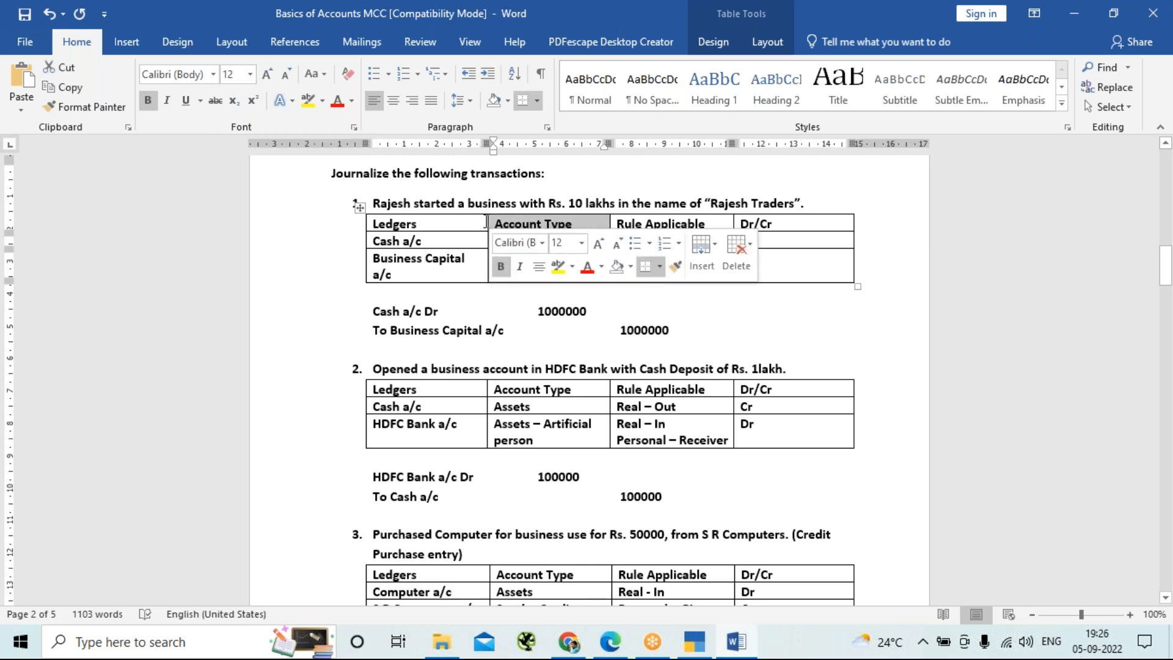
pyautogui.moveTo(486, 223); pyautogui.dragTo(494, 223)
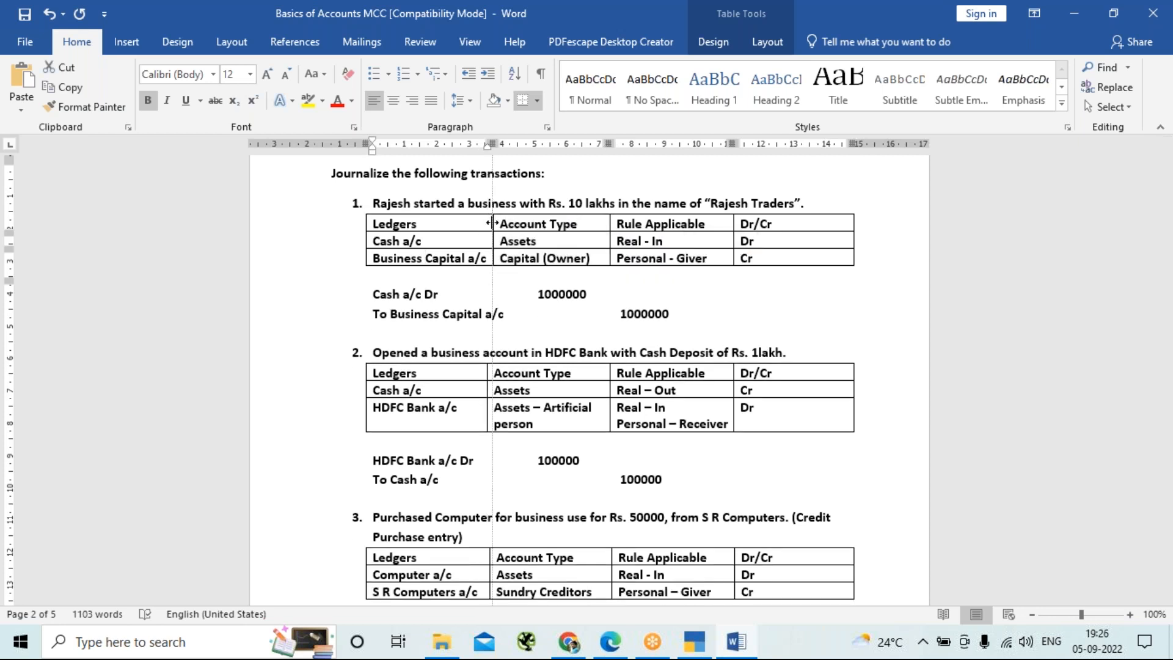
pyautogui.click(327, 282)
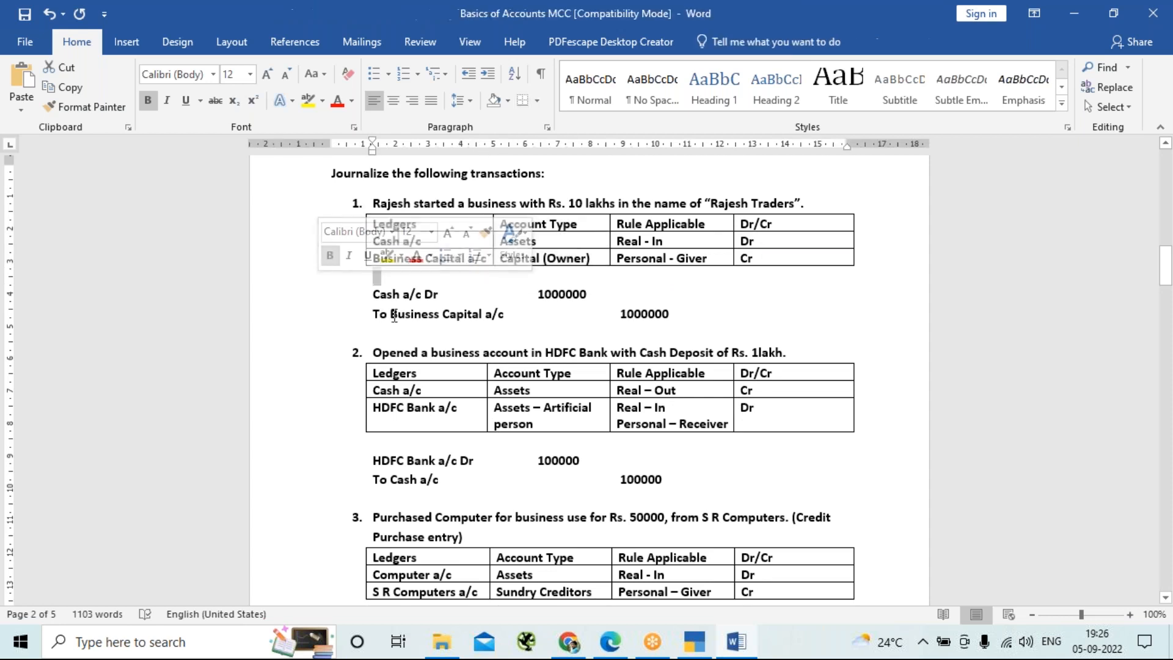
pyautogui.click(816, 309)
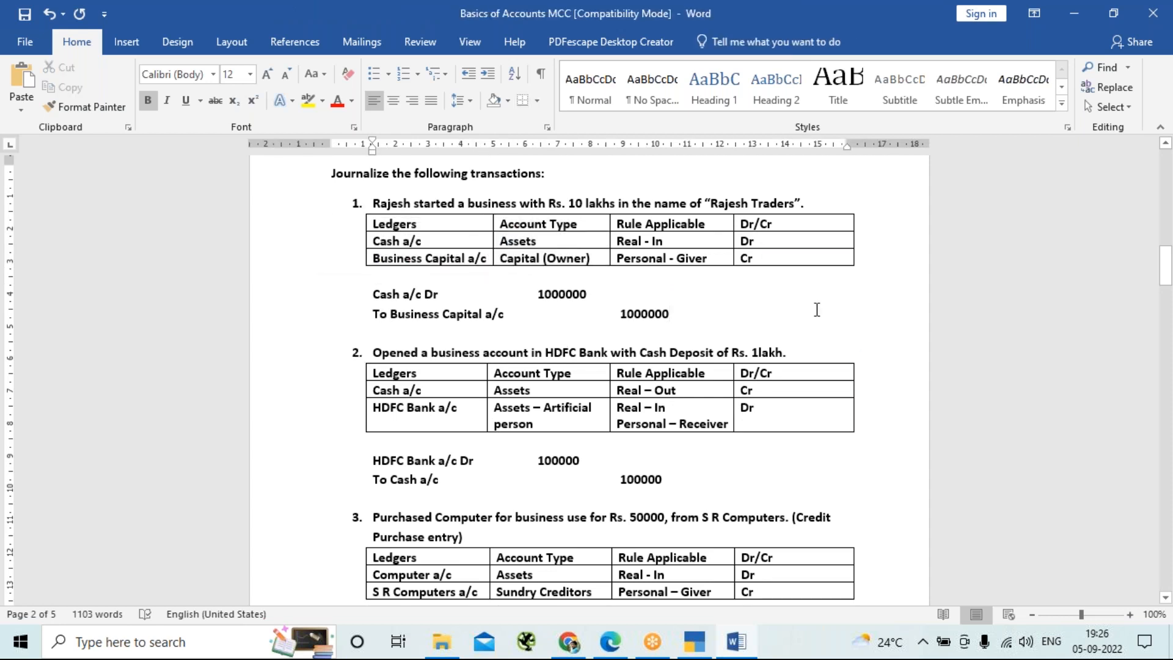
pyautogui.hotkey('ctrl', 's')
# Switch to TallyPrime, name the new ledger HDFC Bank A/c, leave the alias empty, and go on to the group choices.
pyautogui.scroll(-3, 471, 406)
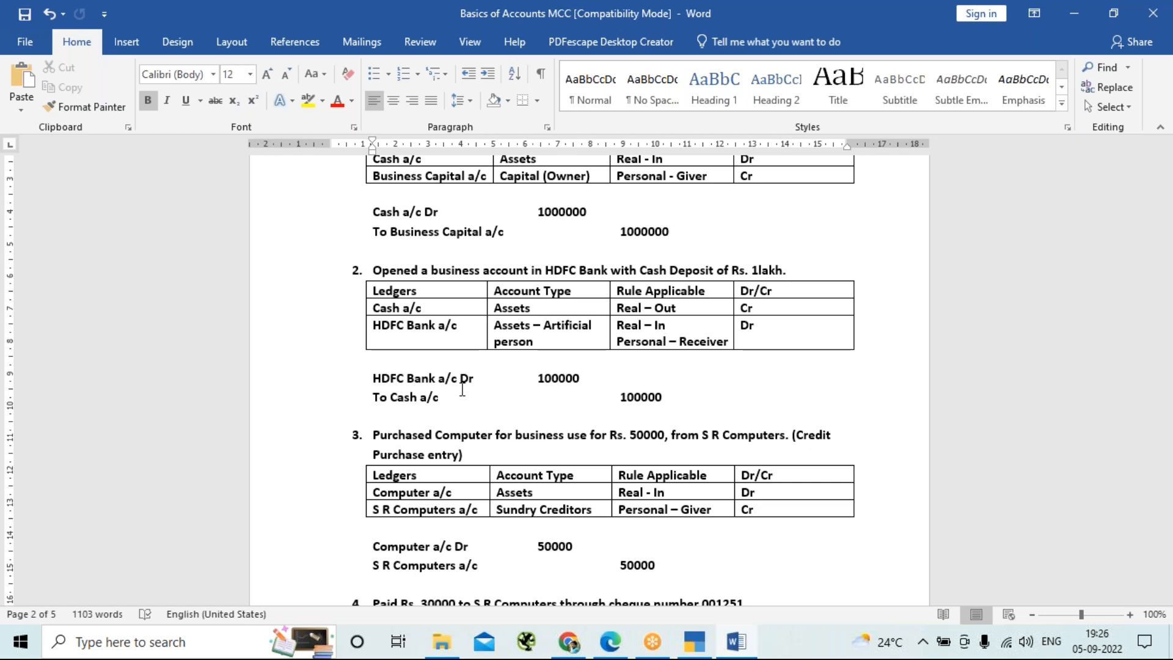
pyautogui.hotkey('alt', 'Tab')
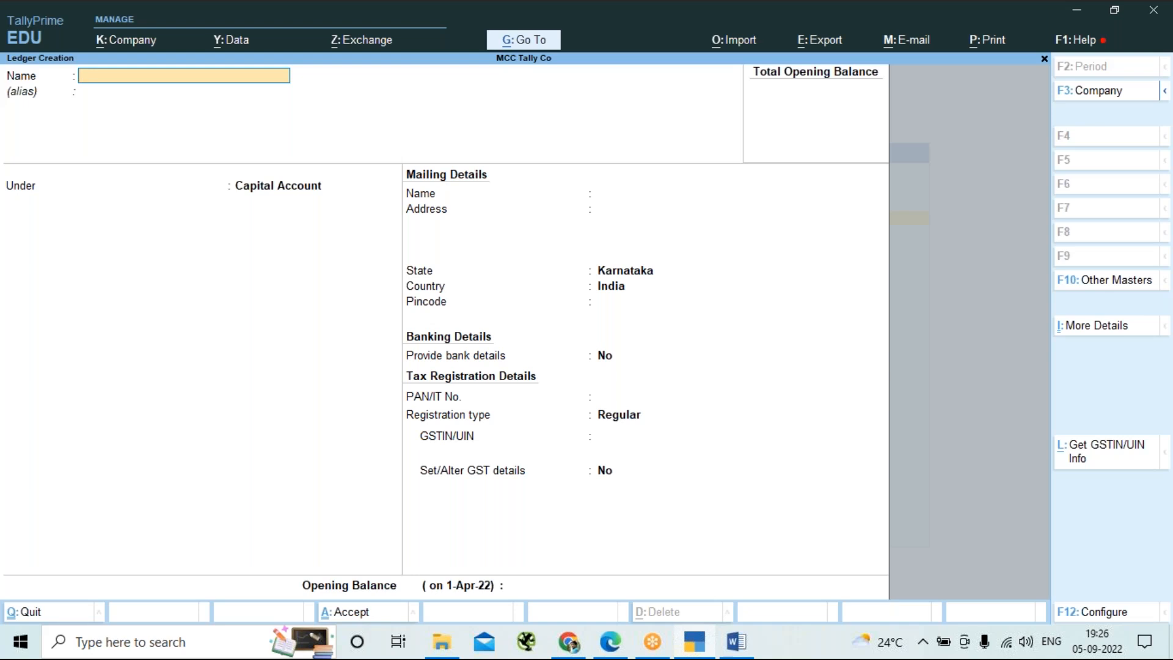
pyautogui.write('HDFC Bank a/c')
pyautogui.press('Return')
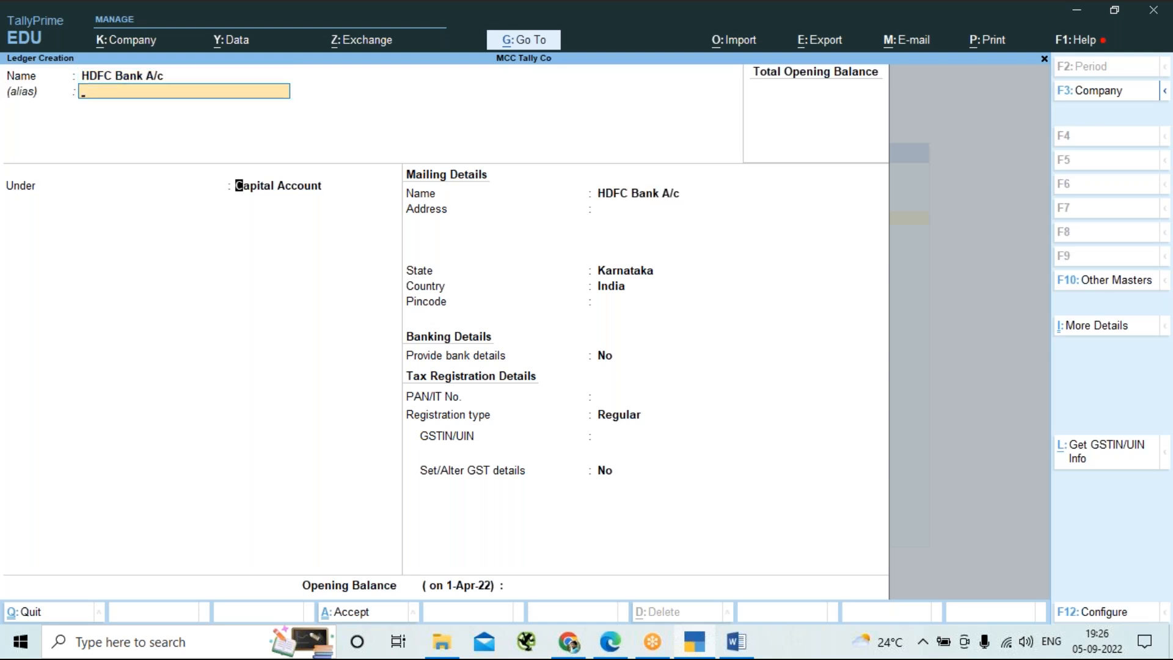
pyautogui.press('Return')
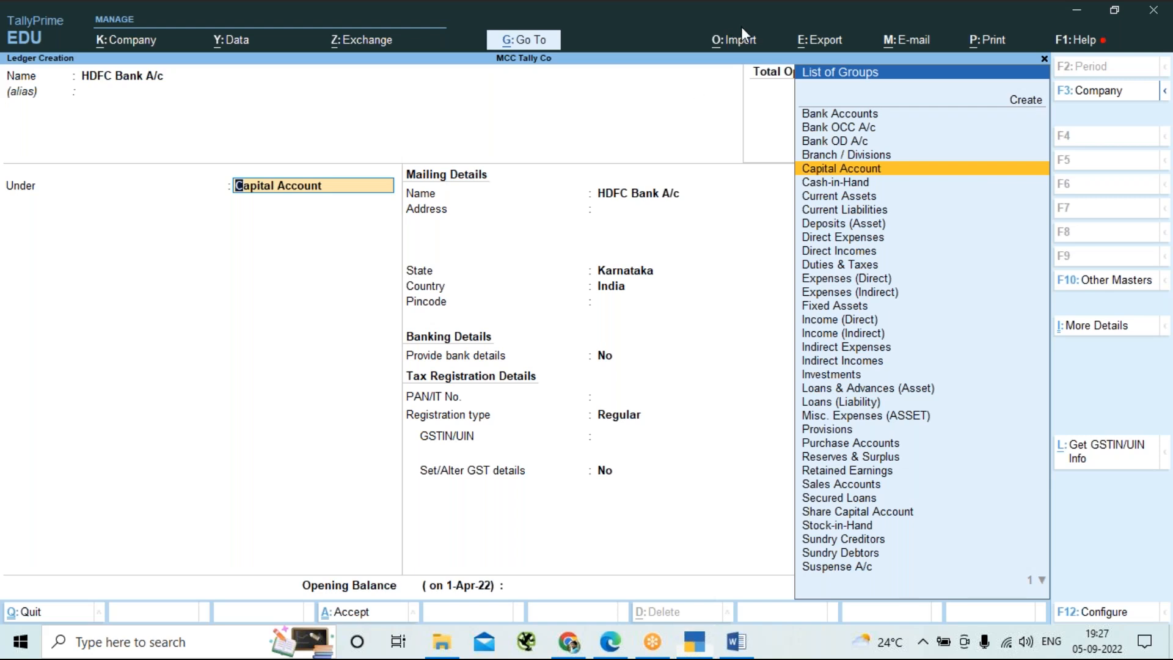
pyautogui.hotkey('alt', 'Tab')
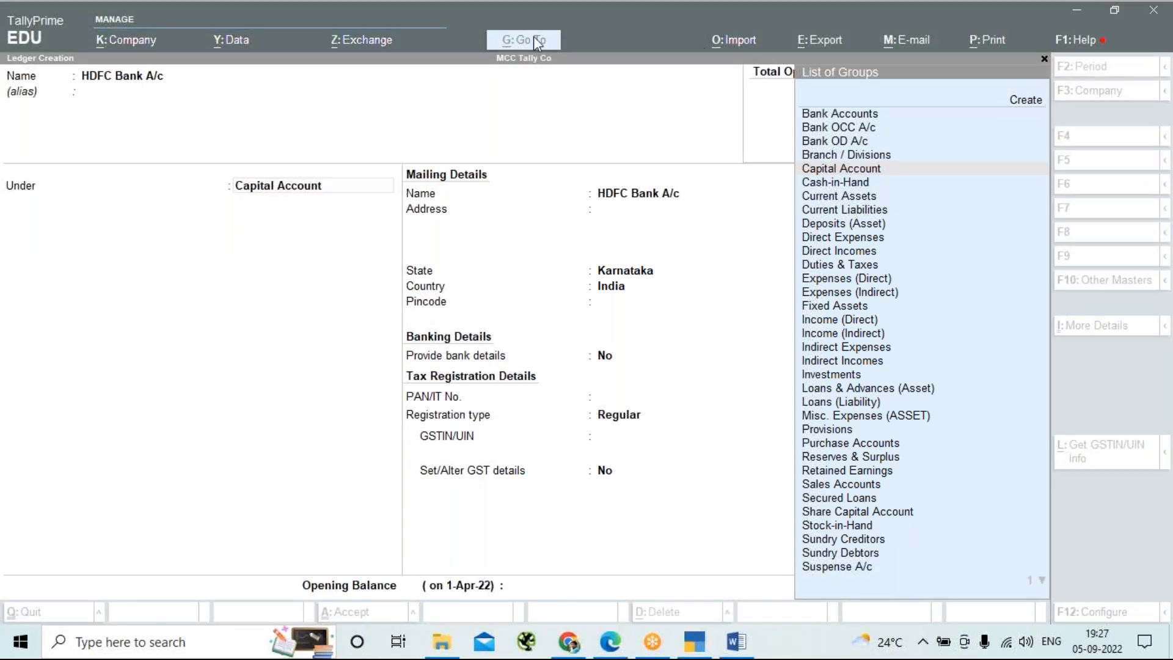
pyautogui.click(537, 100)
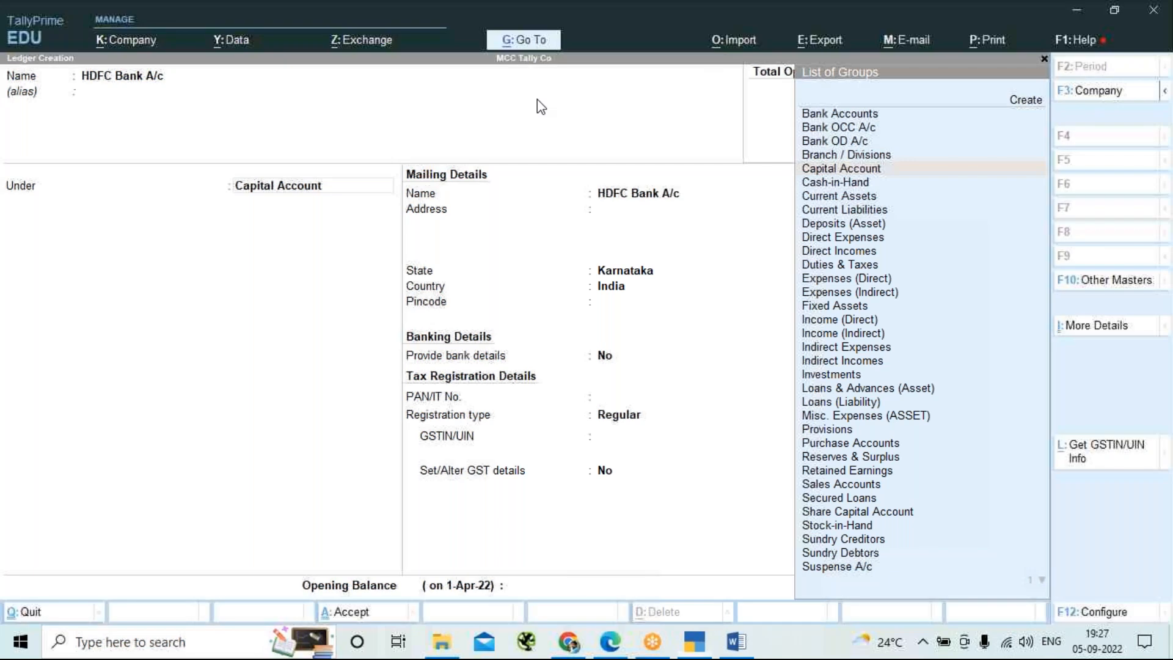
pyautogui.click(537, 99)
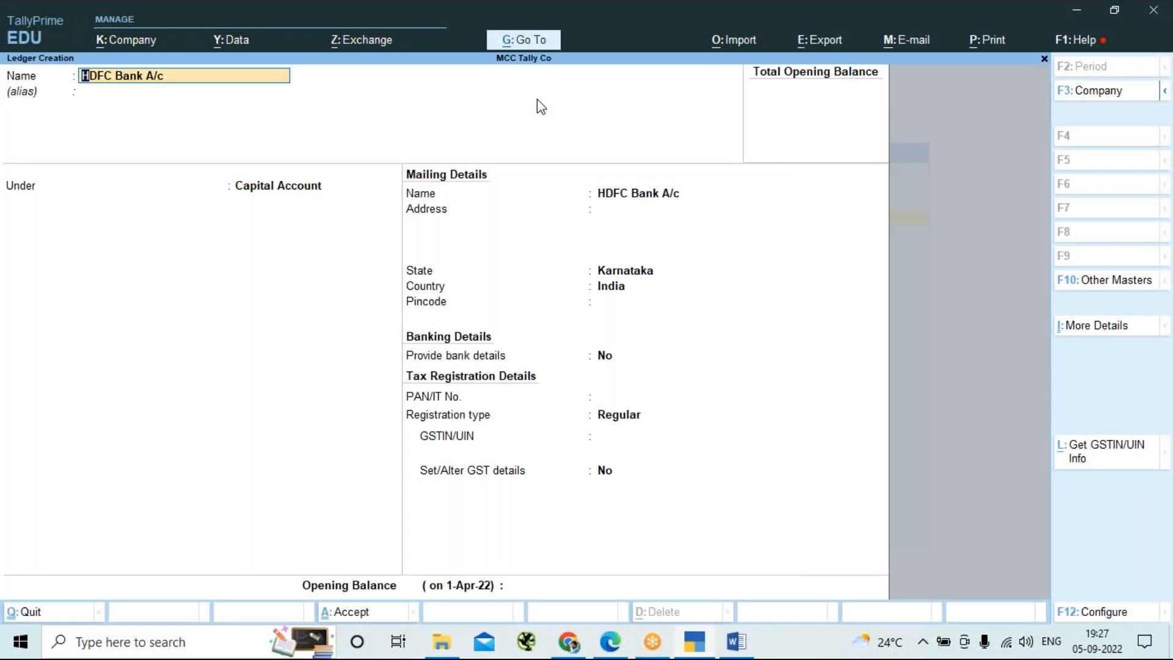
pyautogui.press('Return')
pyautogui.press('Return')
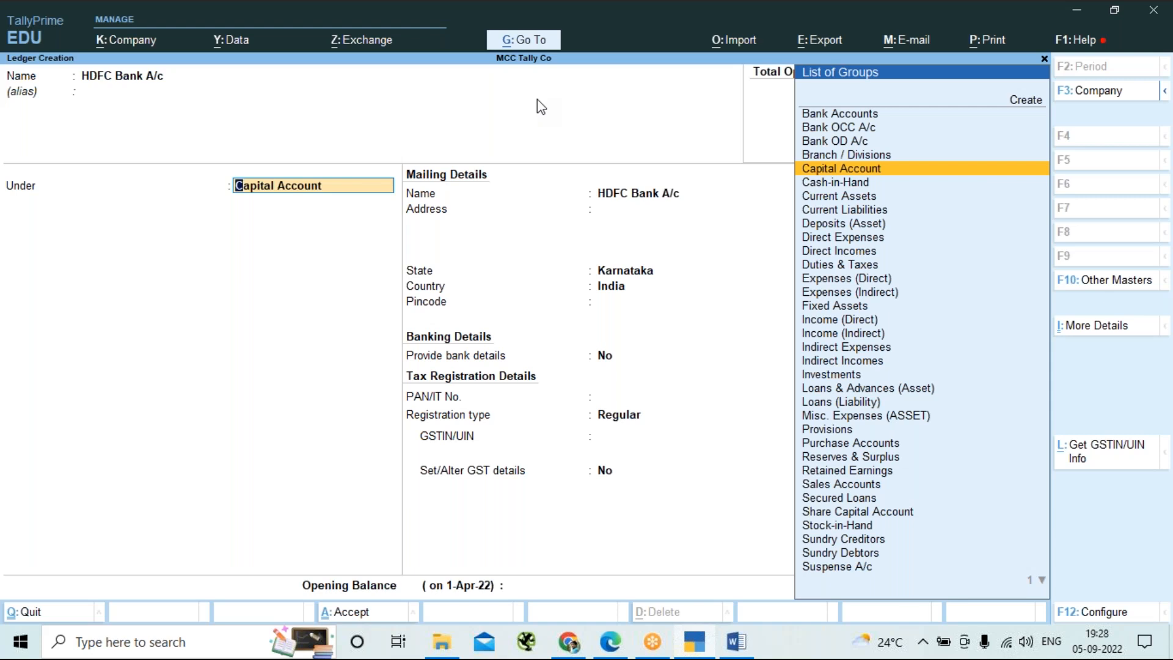
# Place the HDFC Bank A/c ledger under Bank Accounts, leave its bank details at their defaults, and save it.
pyautogui.write('B')
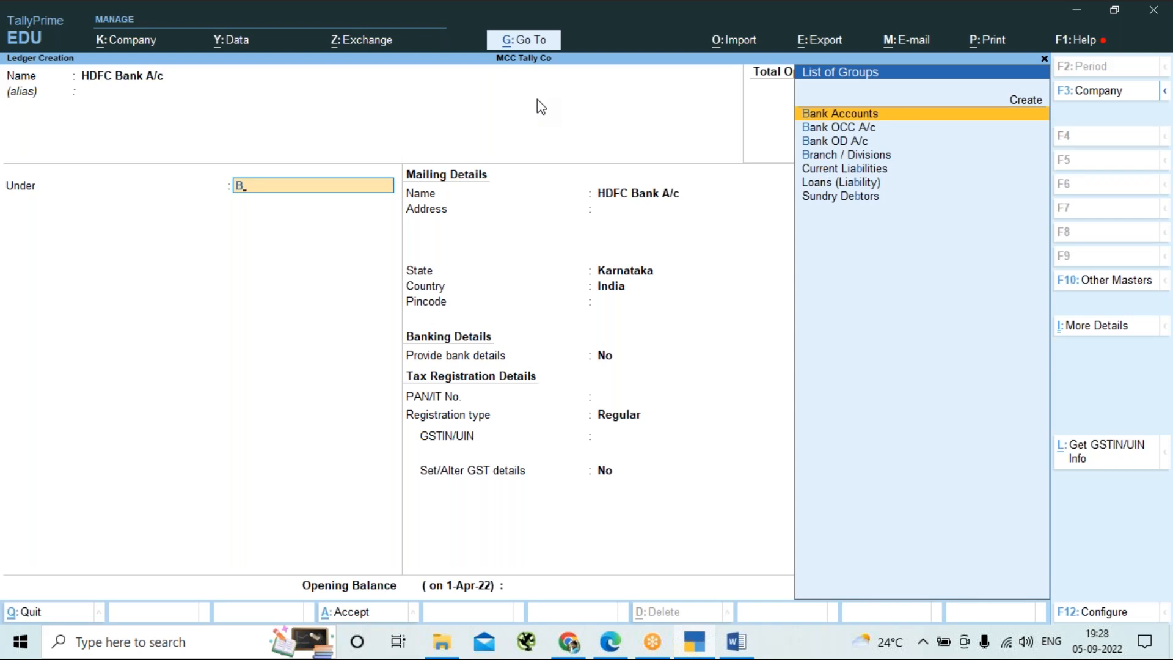
pyautogui.press('Return')
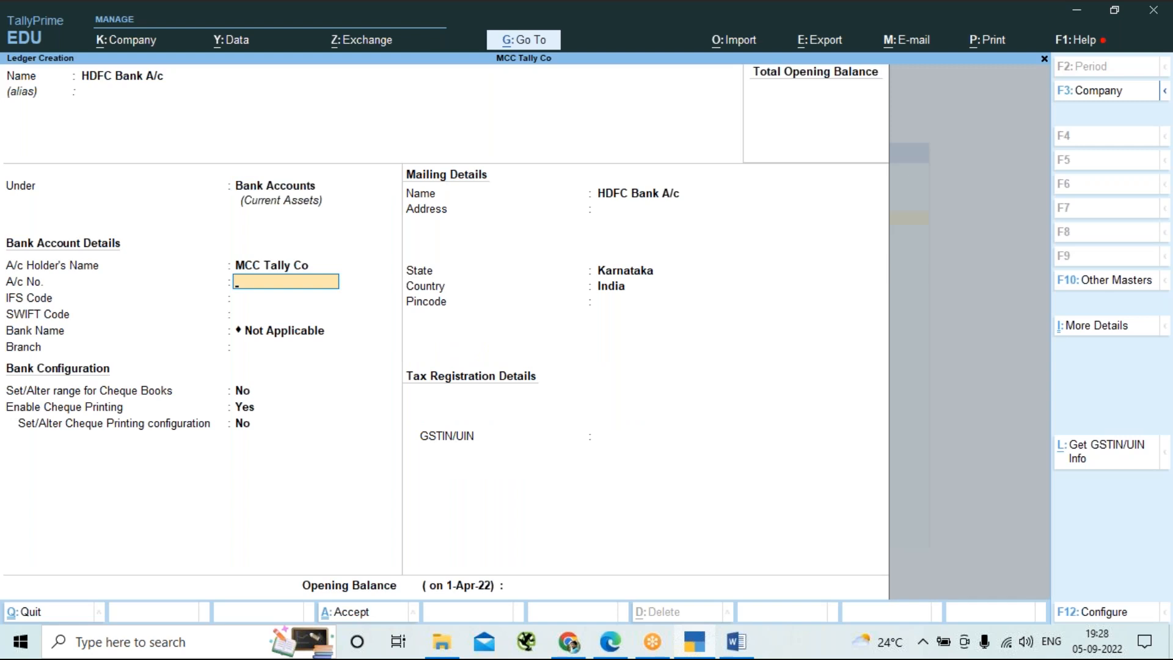
pyautogui.click(716, 51)
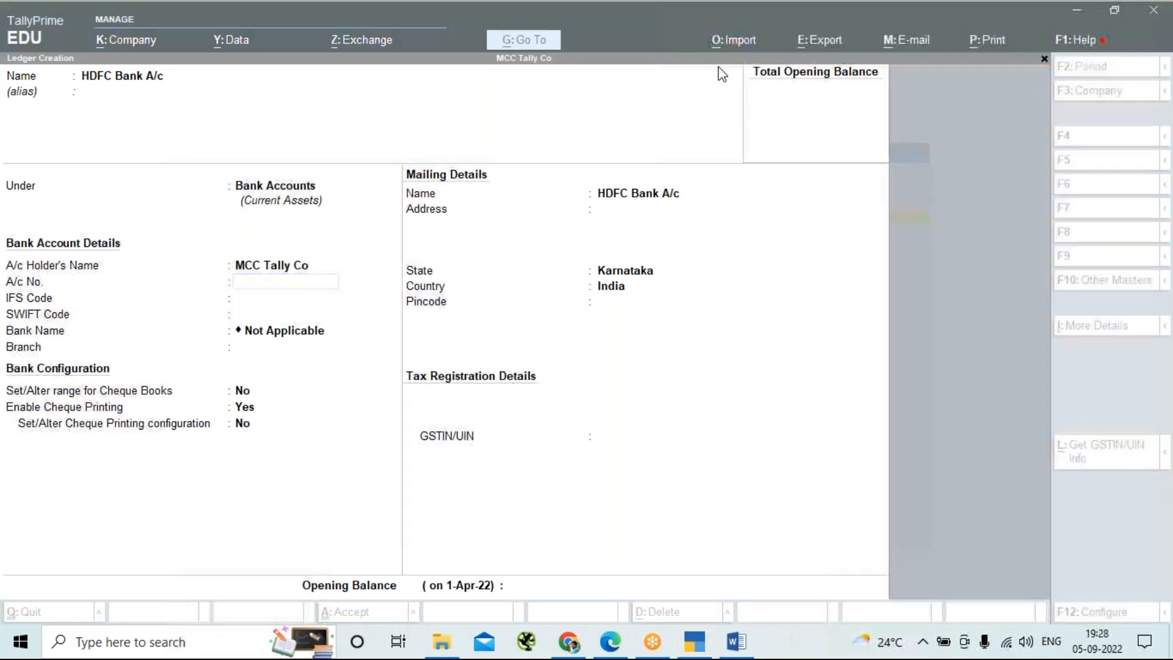
pyautogui.click(365, 346)
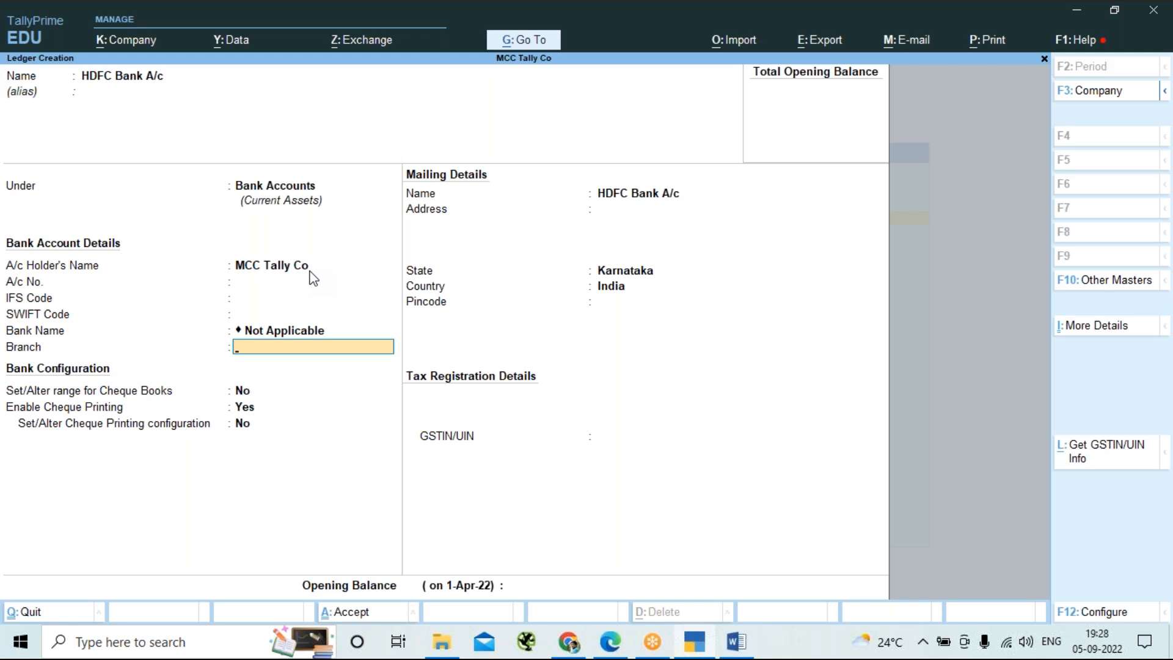
pyautogui.hotkey('ctrl', 'a')
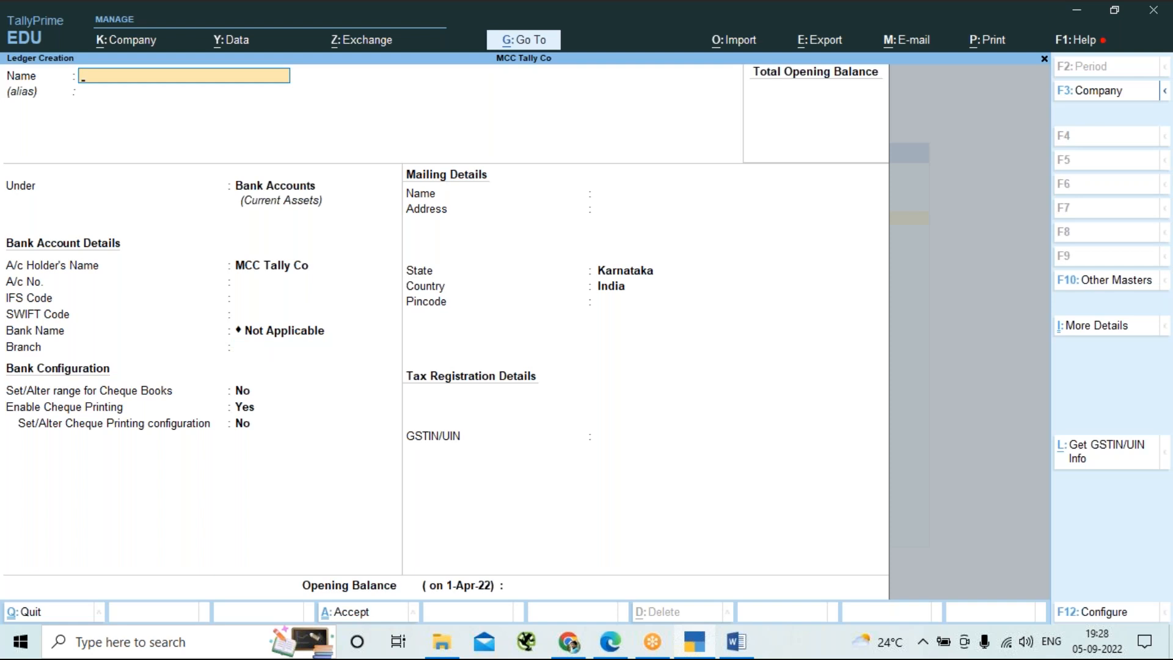
# Check the third transaction's ledgers in the Word notes, return to TallyPrime, and name the new ledger Computers A/c with no alias.
pyautogui.hotkey('alt', 'Tab')
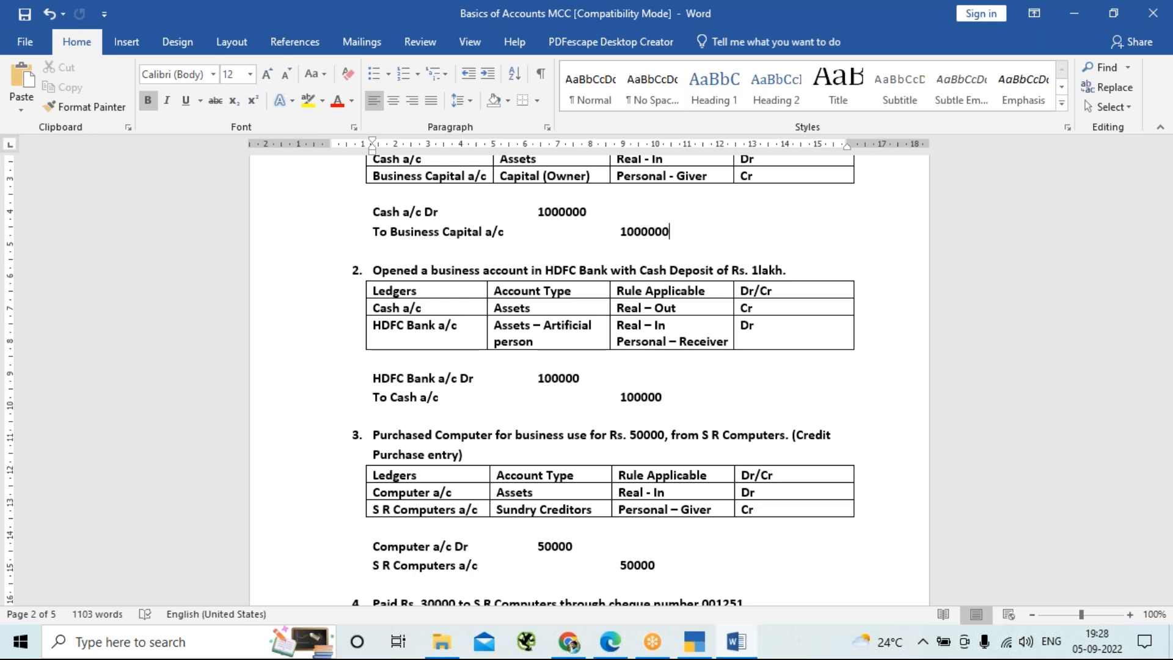
pyautogui.scroll(-4, 587, 372)
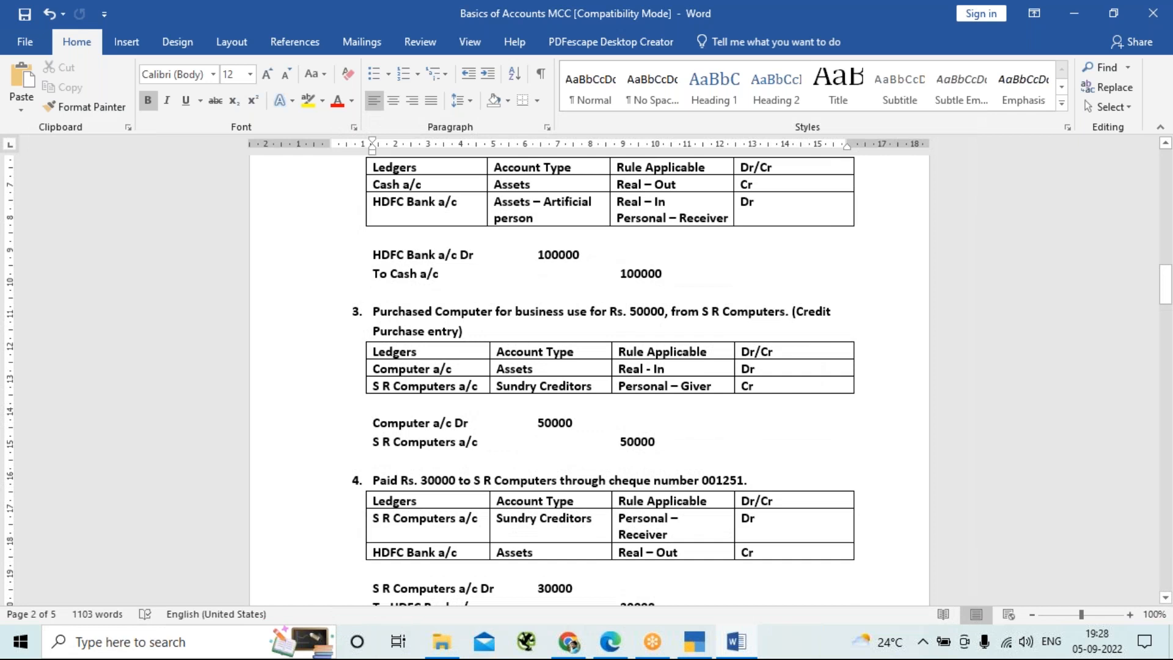
pyautogui.hotkey('alt', 'Tab')
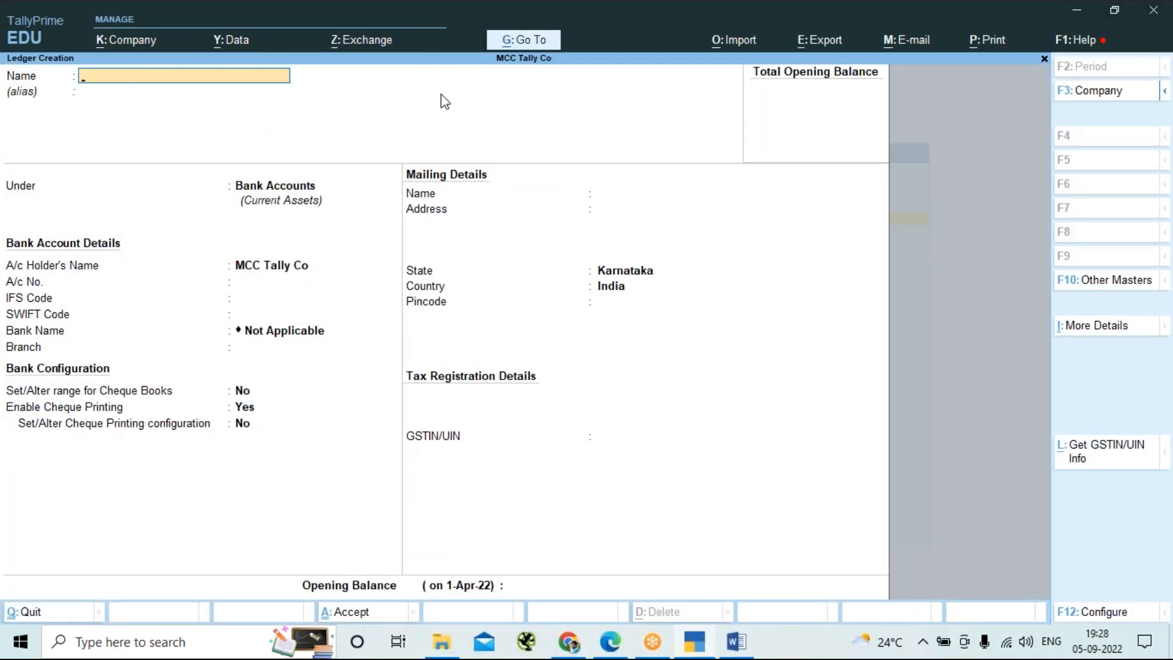
pyautogui.write('Computers a/c')
pyautogui.press('Return')
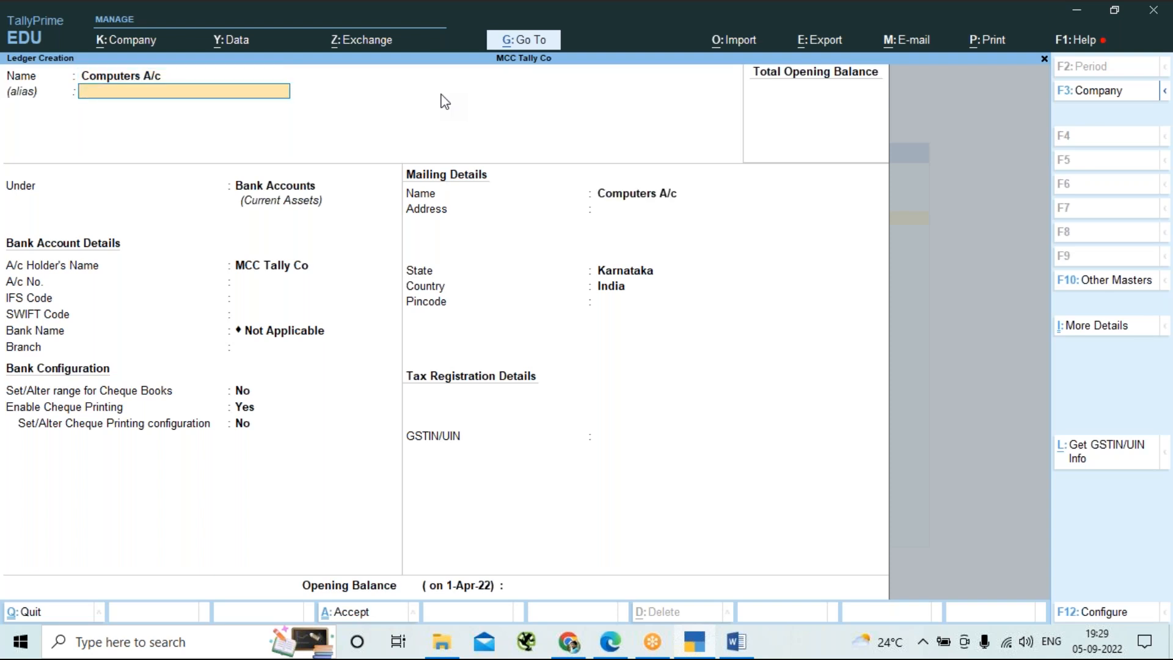
pyautogui.press('Return')
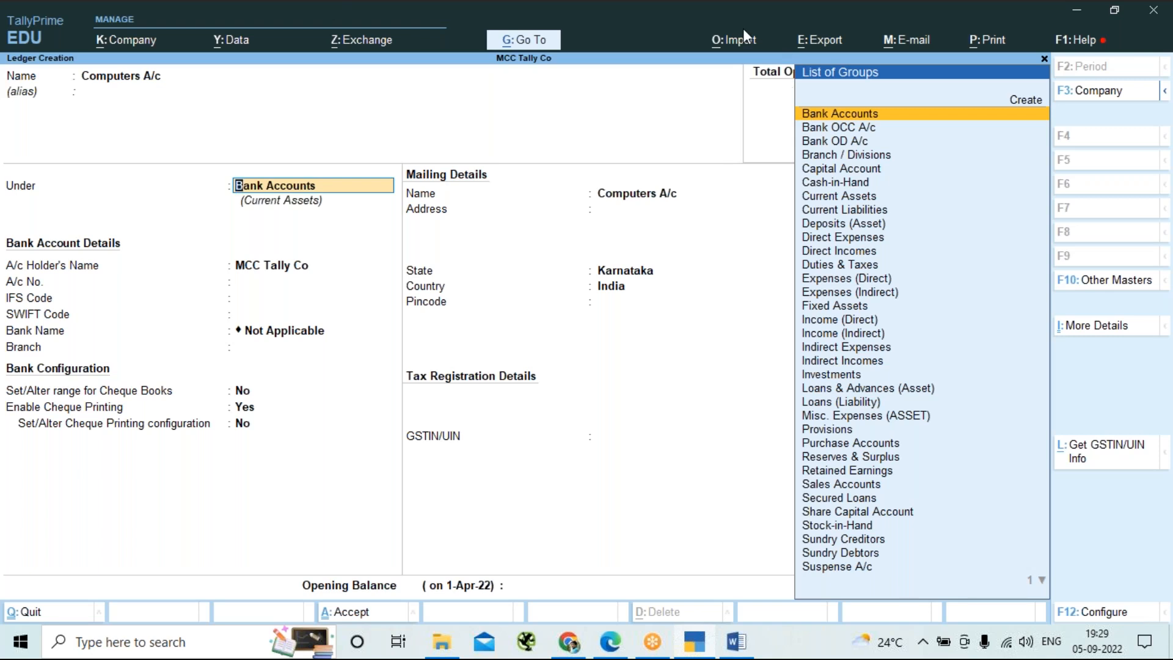
# Place the Computers A/c ledger under Fixed Assets, leave its GST details at their defaults, and save it.
pyautogui.hotkey('alt', 'Tab')
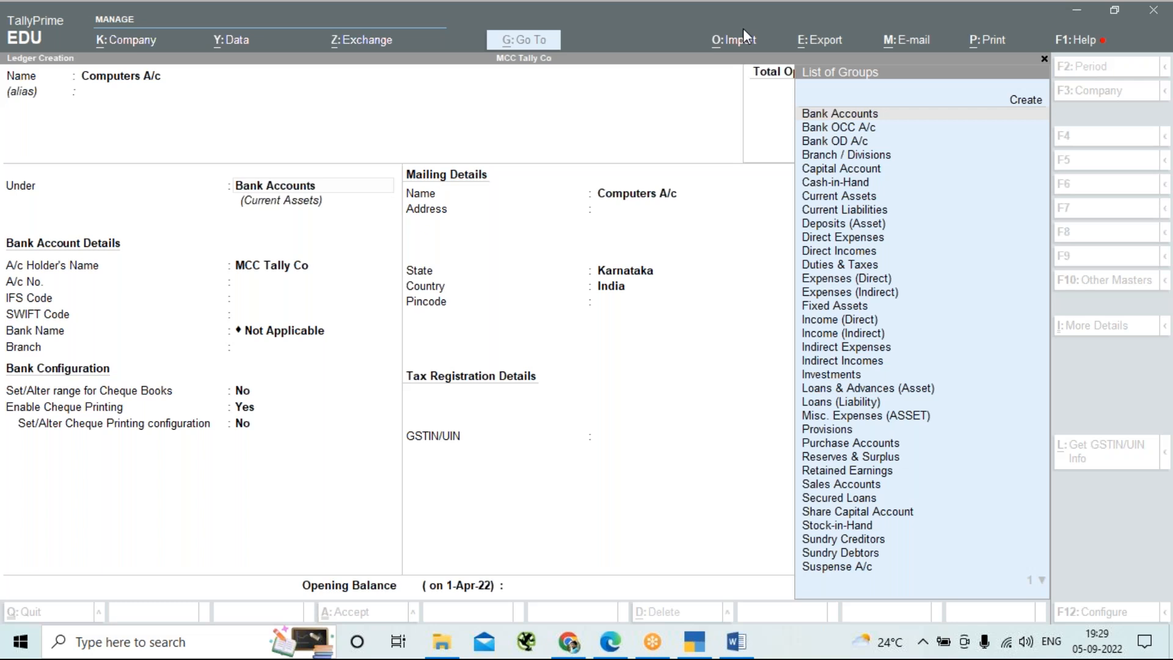
pyautogui.click(314, 194)
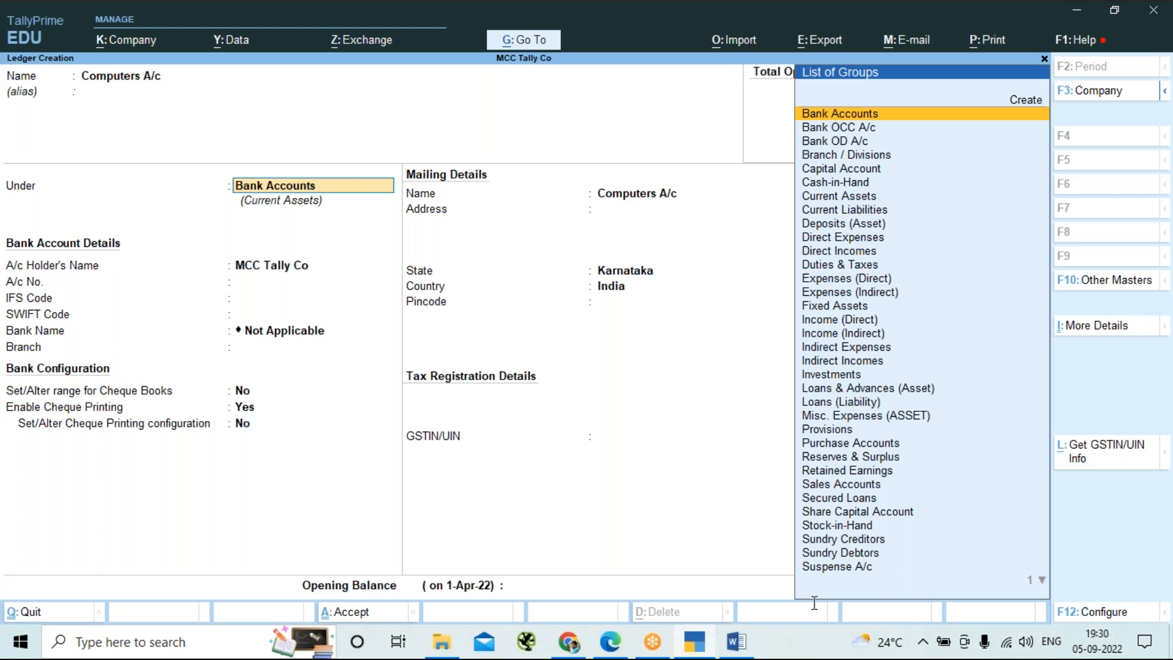
pyautogui.write('Fixed')
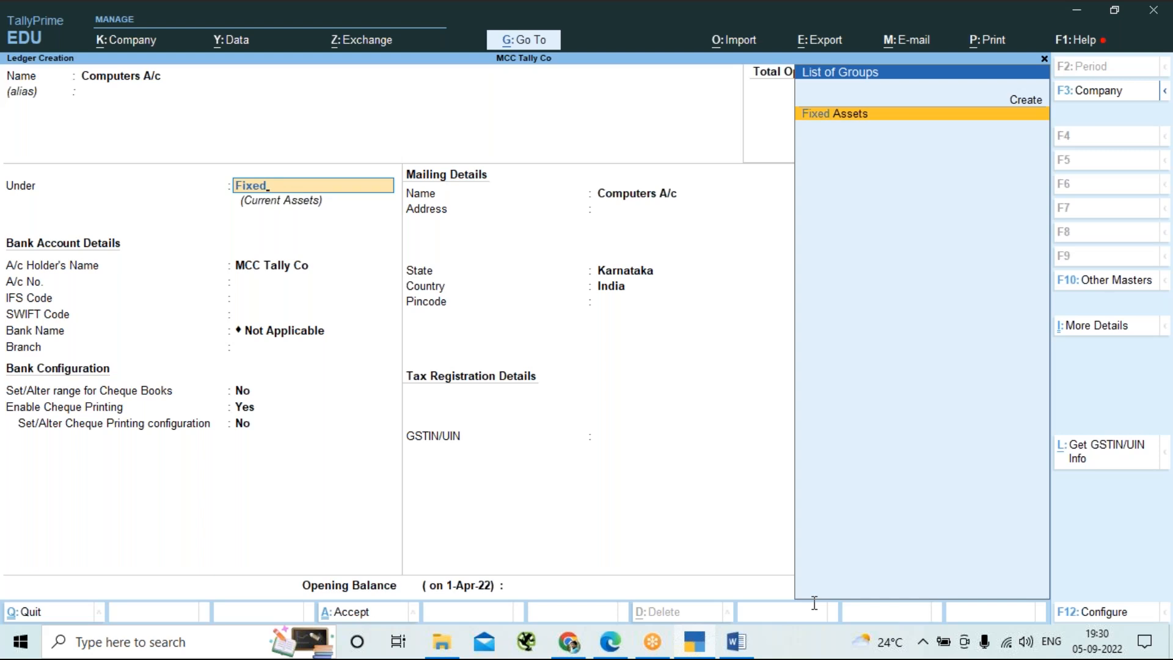
pyautogui.press('Return')
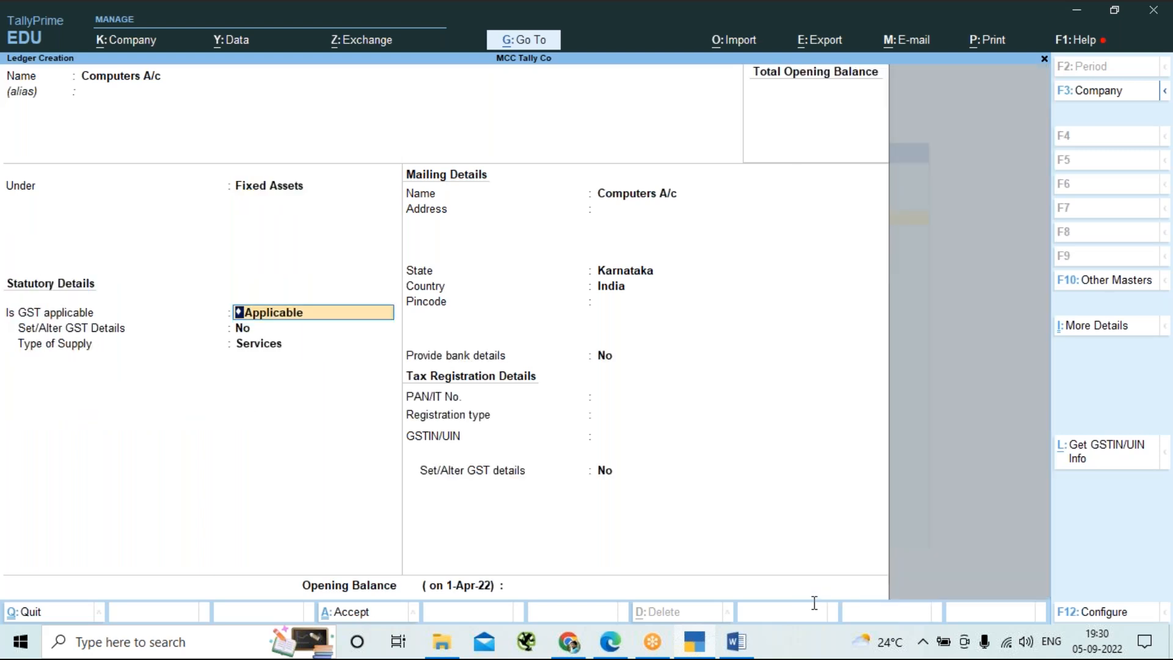
pyautogui.press('ctrl')
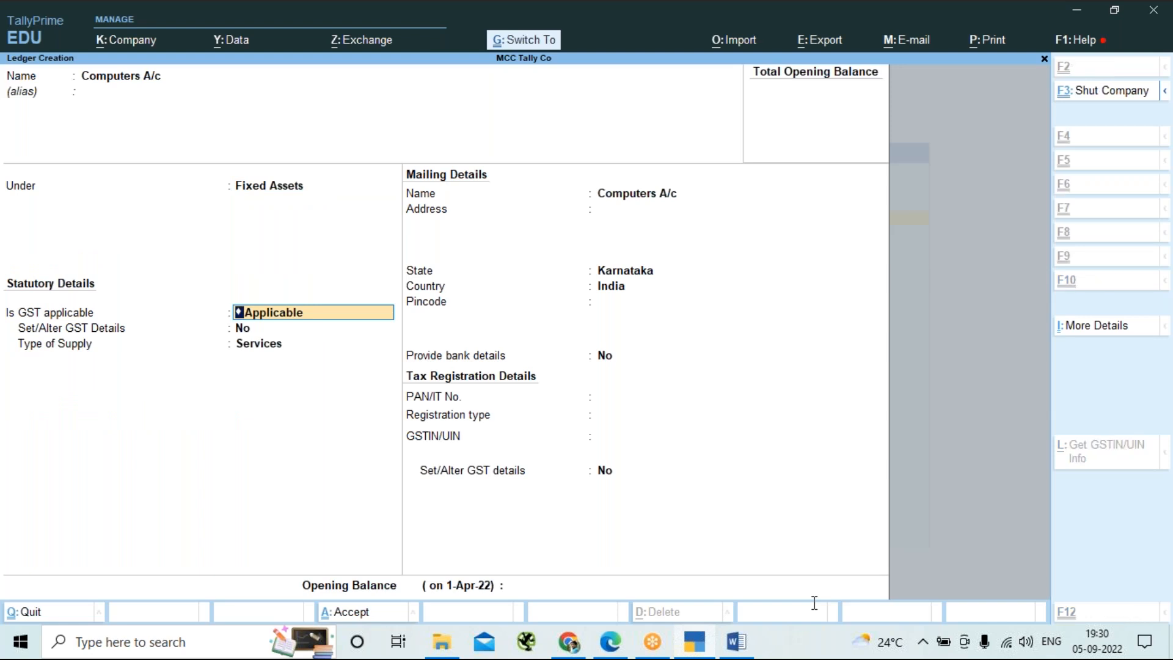
pyautogui.hotkey('ctrl', 'a')
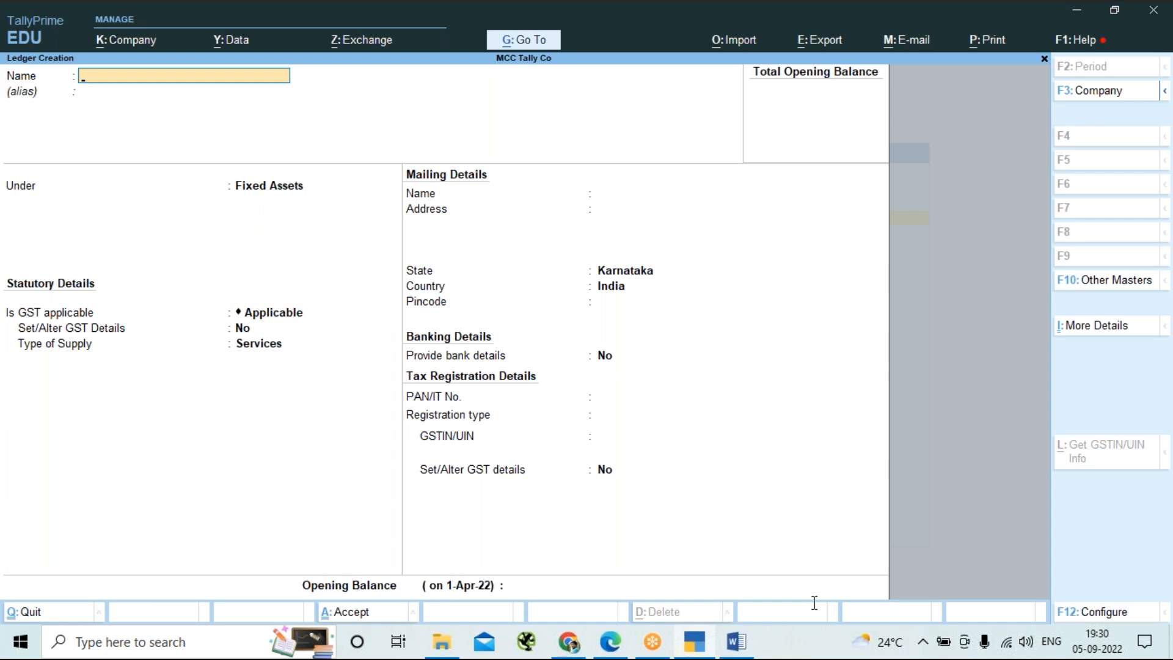
# Name the new ledger S R Computers A/c, leave the alias empty, and go on to the group choices.
pyautogui.write('S R Computers a/c')
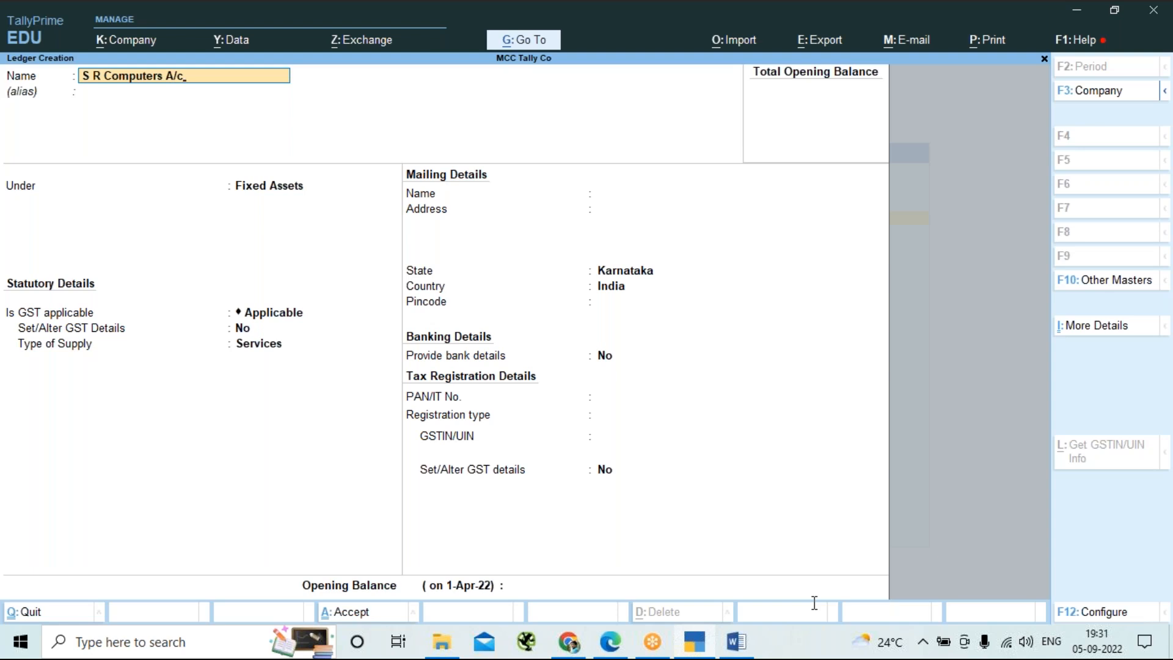
pyautogui.press('Return')
pyautogui.press('Return')
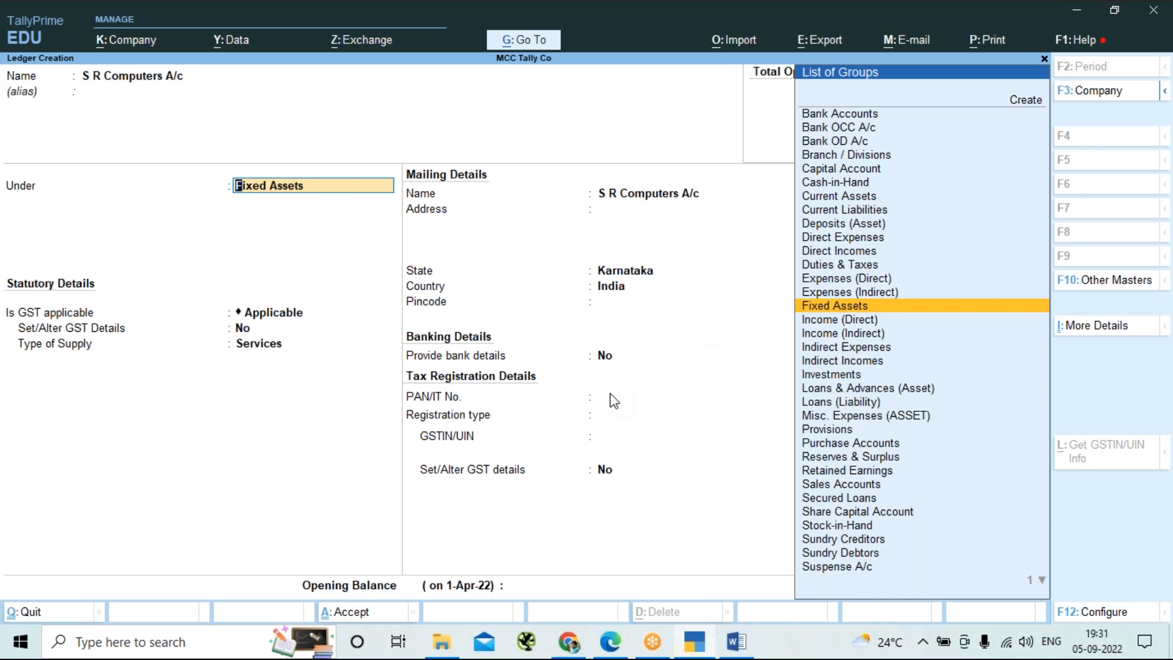
# Place the S R Computers A/c ledger under the Sundry Creditors group.
pyautogui.press('Down')
pyautogui.press('Down')
pyautogui.press('Down')
pyautogui.press('Down')
pyautogui.press('Down')
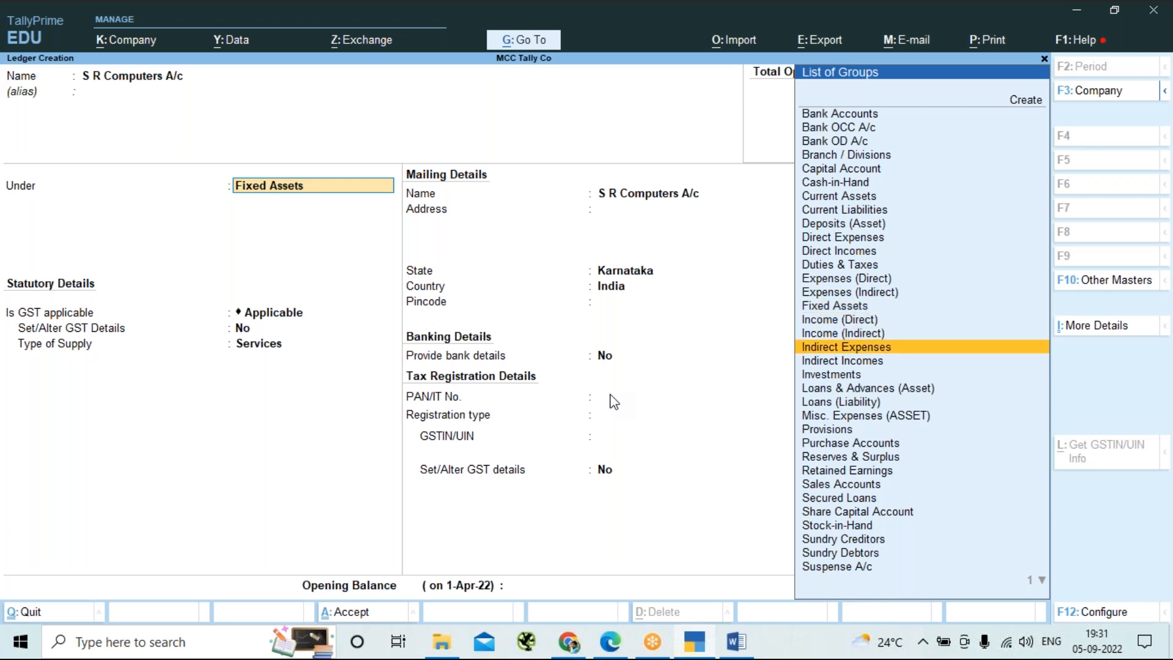
pyautogui.press('Down')
pyautogui.press('Down')
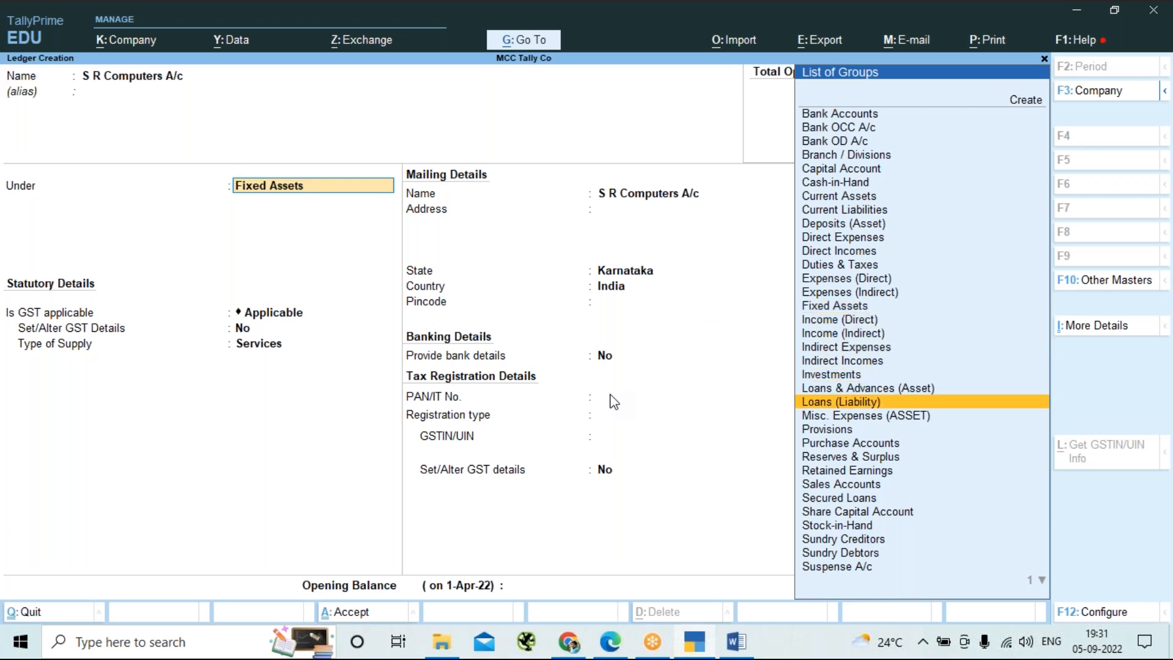
pyautogui.click(904, 11)
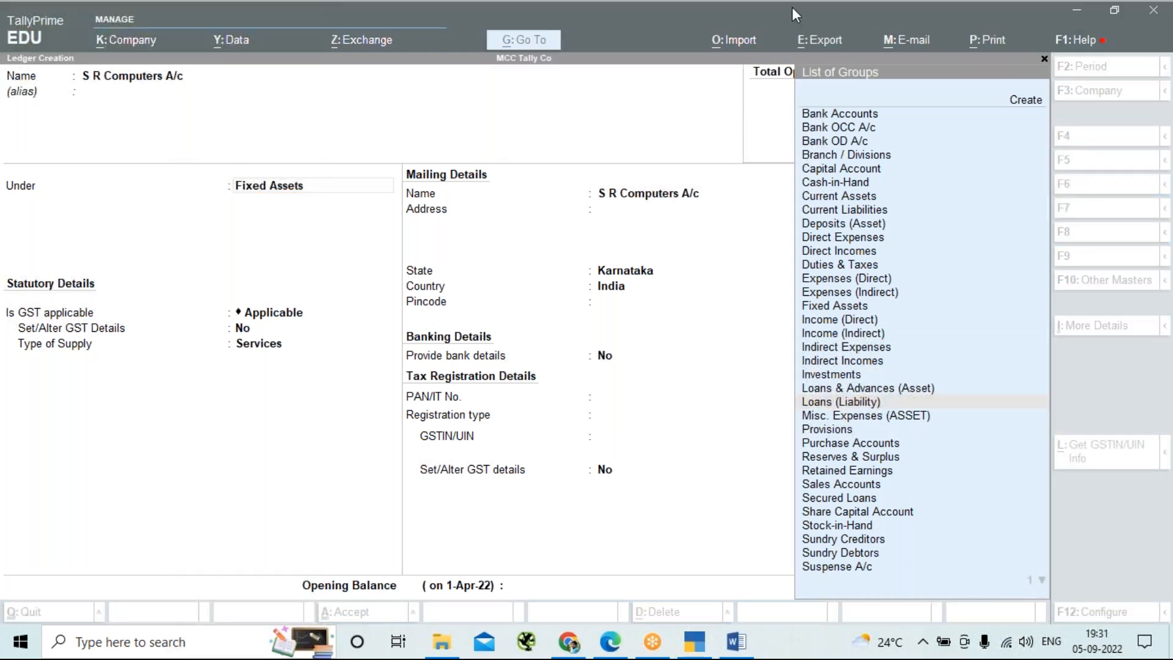
pyautogui.click(291, 191)
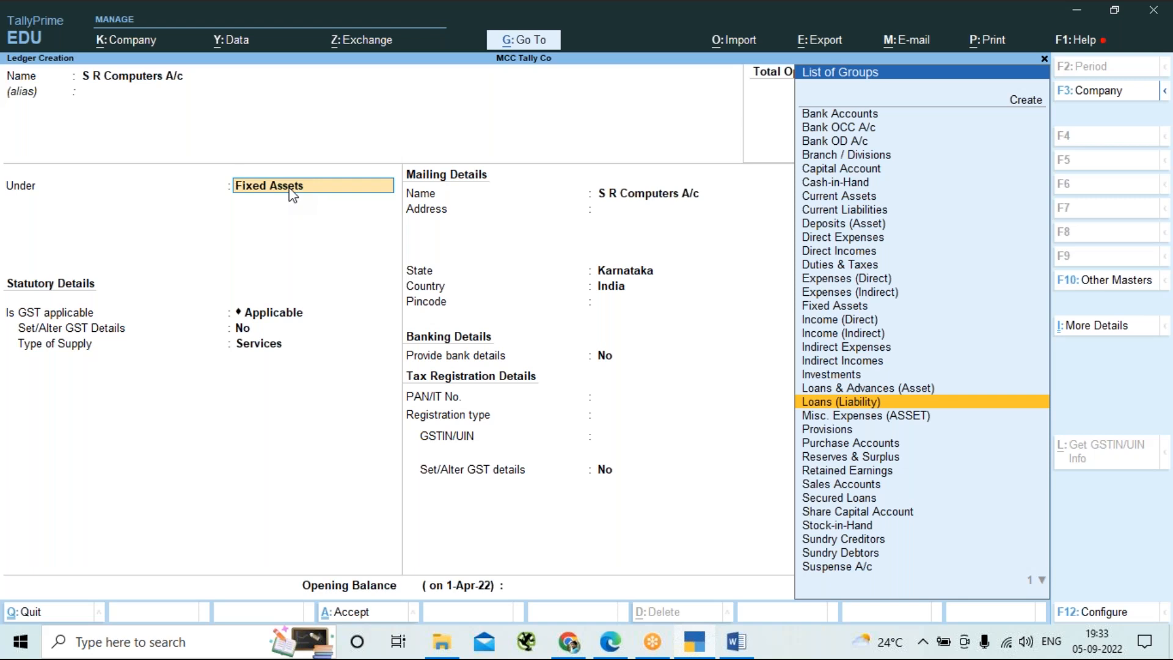
pyautogui.press('Down')
pyautogui.press('Down')
pyautogui.press('Down')
pyautogui.press('Down')
pyautogui.press('Down')
pyautogui.press('Down')
pyautogui.press('Down')
pyautogui.press('Down')
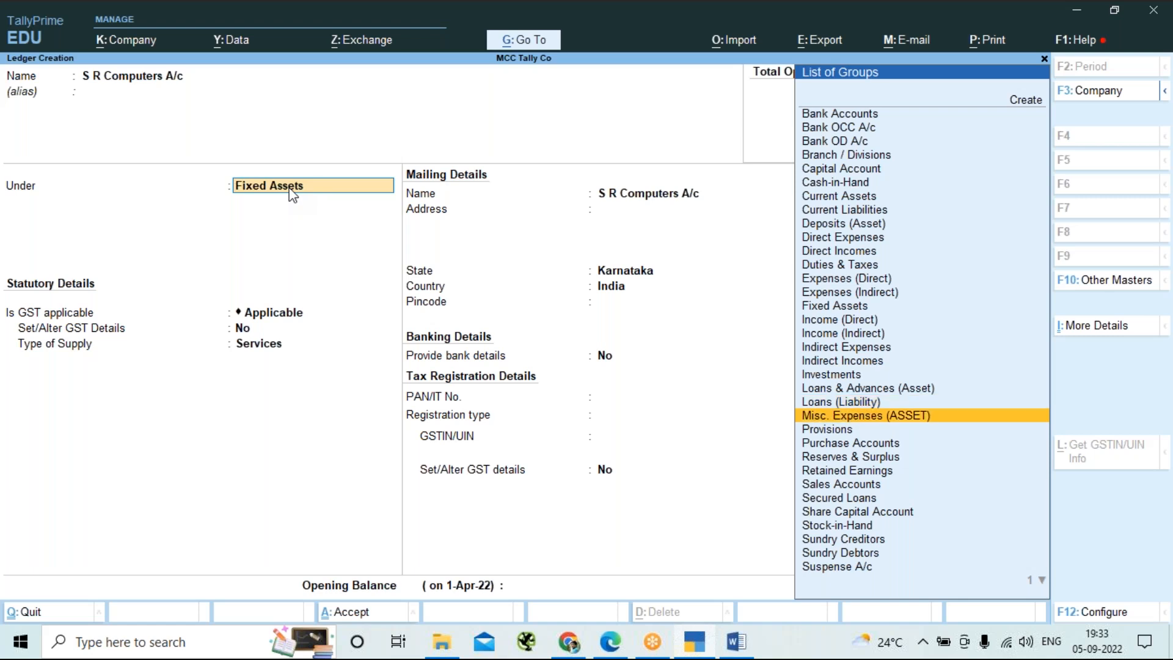
pyautogui.press('Down')
pyautogui.press('Down')
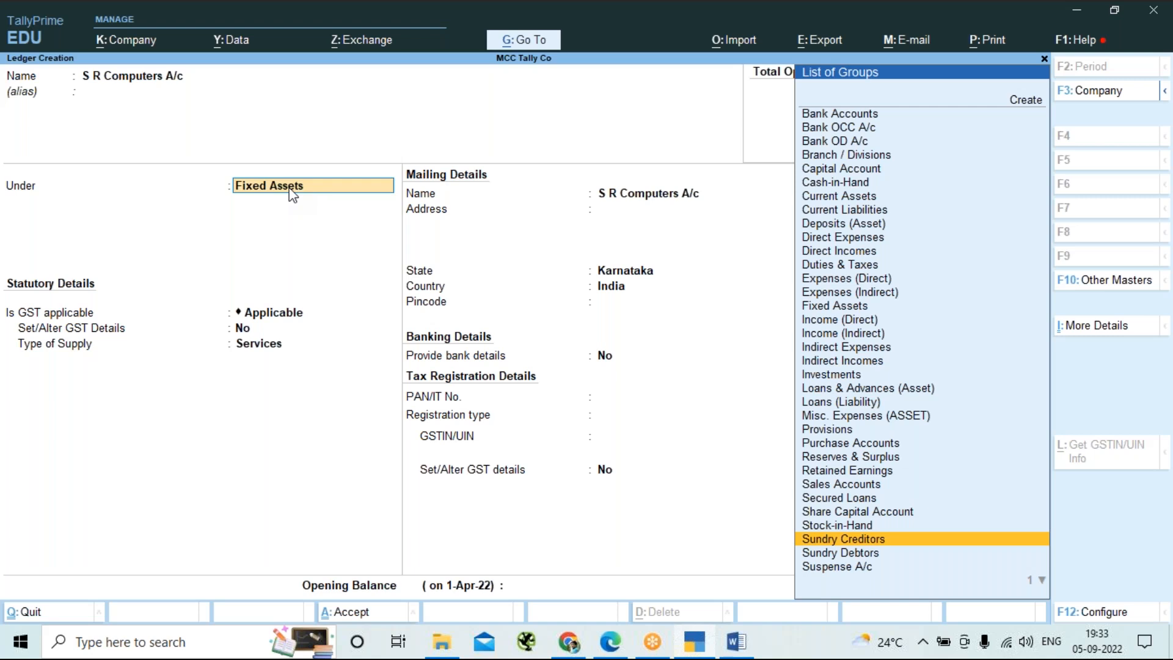
pyautogui.press('Return')
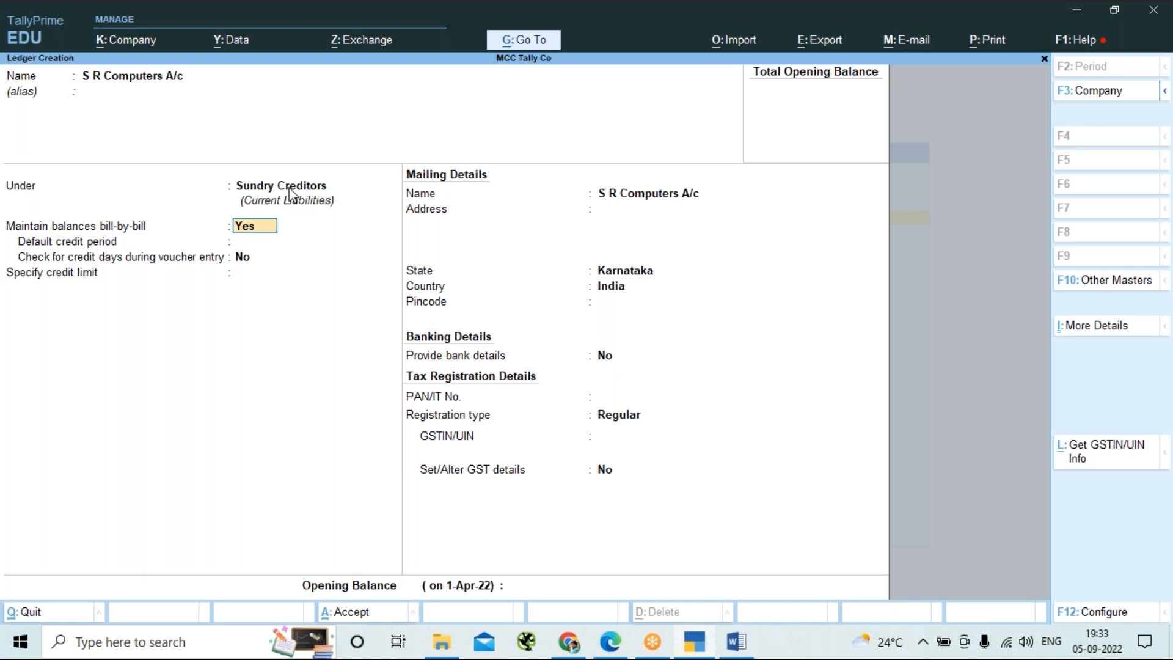
# Set bill-by-bill balances to No for S R Computers A/c, leave the credit limit empty, and save the ledger.
pyautogui.write('n')
pyautogui.press('Return')
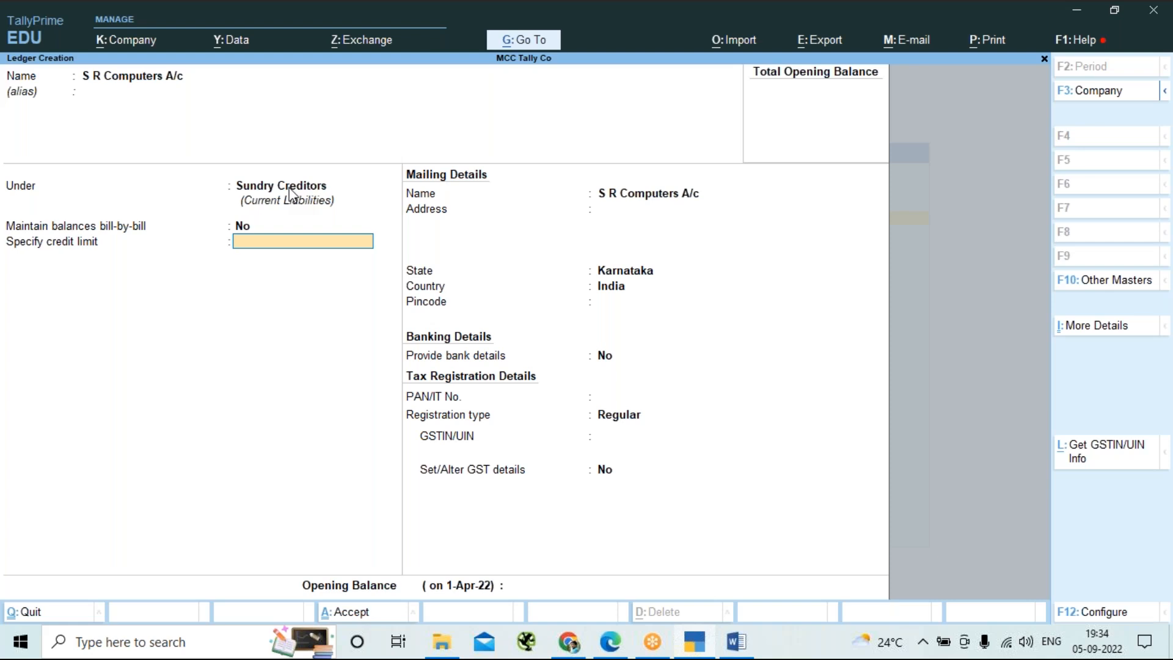
pyautogui.press('Return')
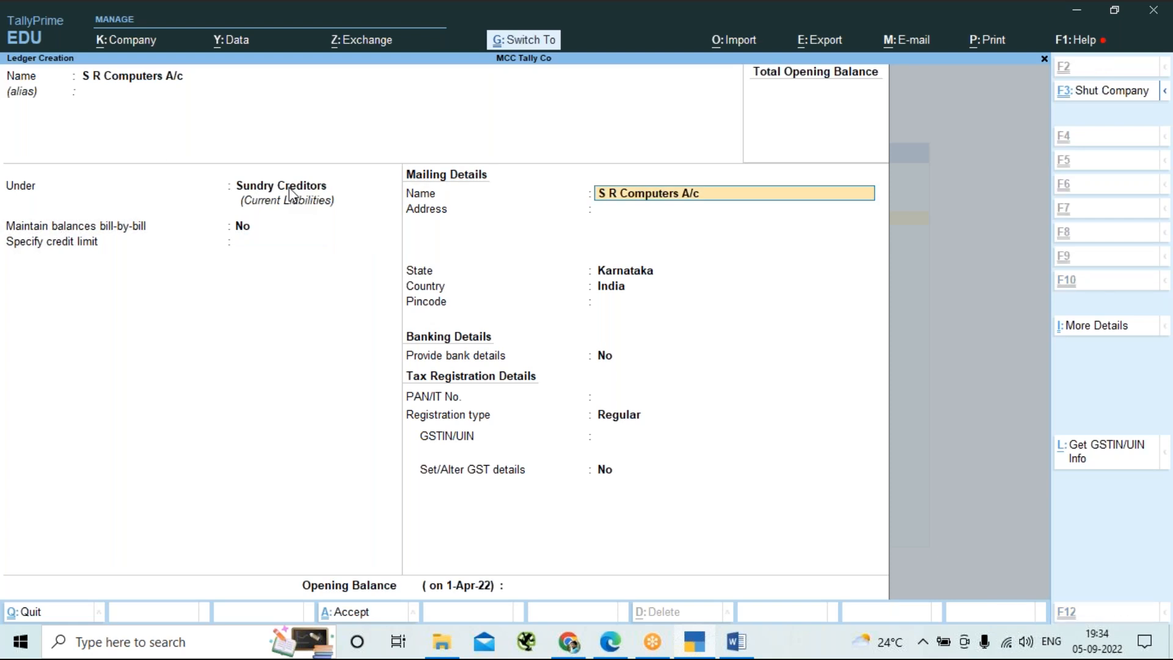
pyautogui.hotkey('ctrl', 'a')
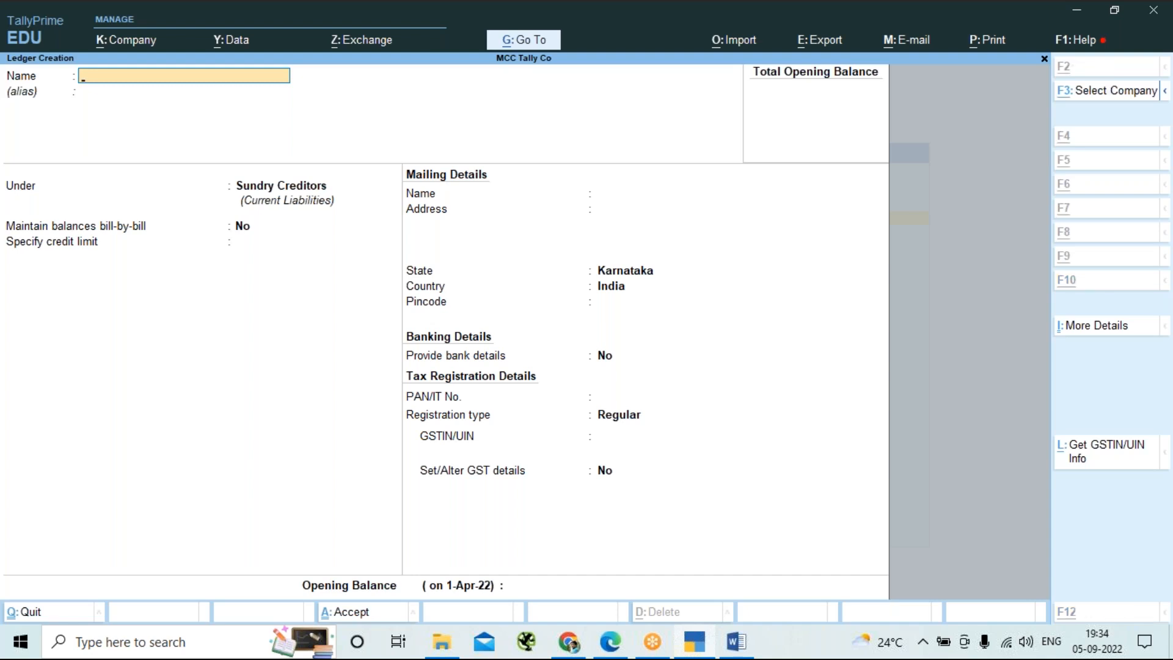
# Review the fourth to sixth transactions in the Word notes, return to TallyPrime, and name the new ledger G K Co with no alias.
pyautogui.hotkey('alt', 'Tab')
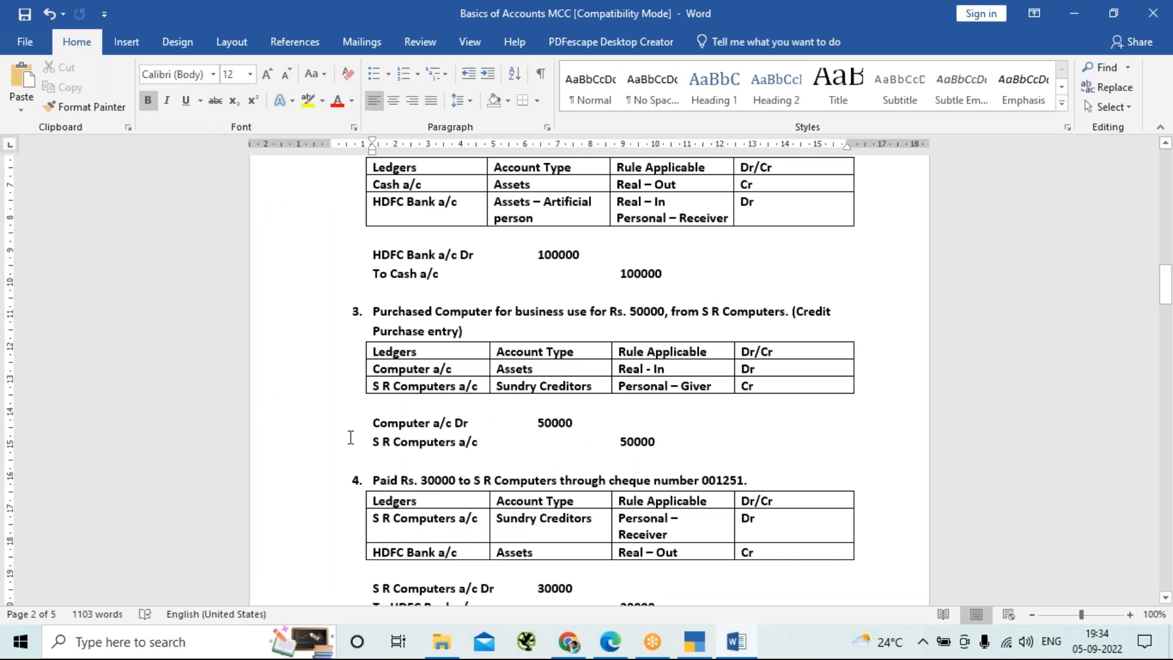
pyautogui.scroll(-3, 351, 437)
pyautogui.scroll(-3, 611, 379)
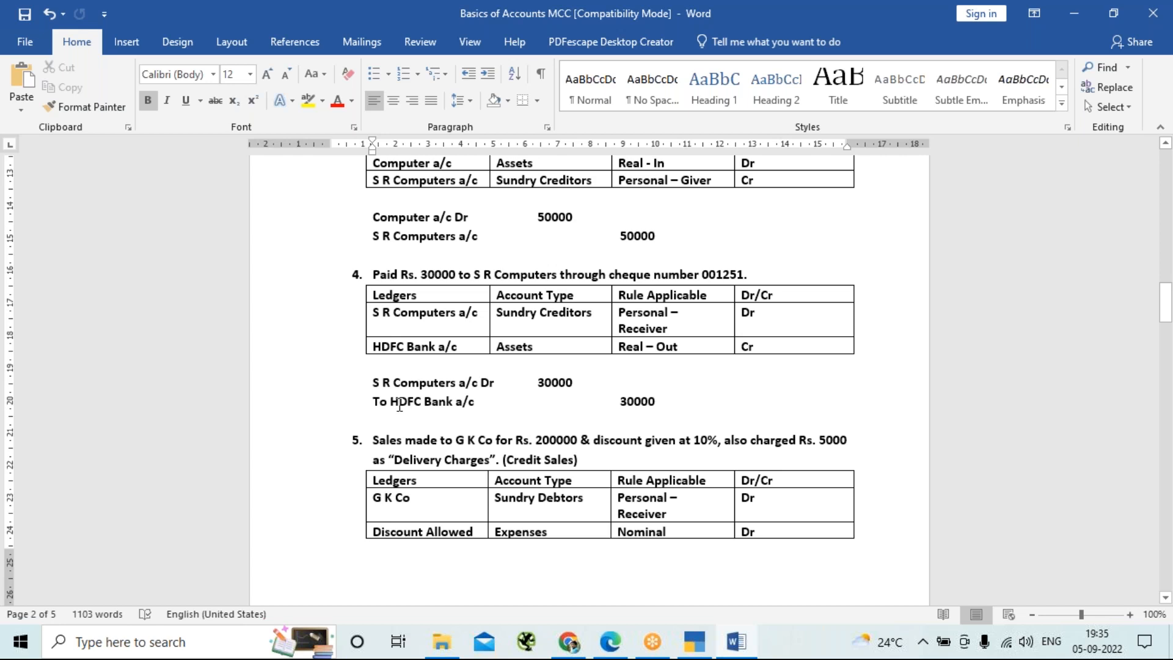
pyautogui.scroll(-4, 399, 405)
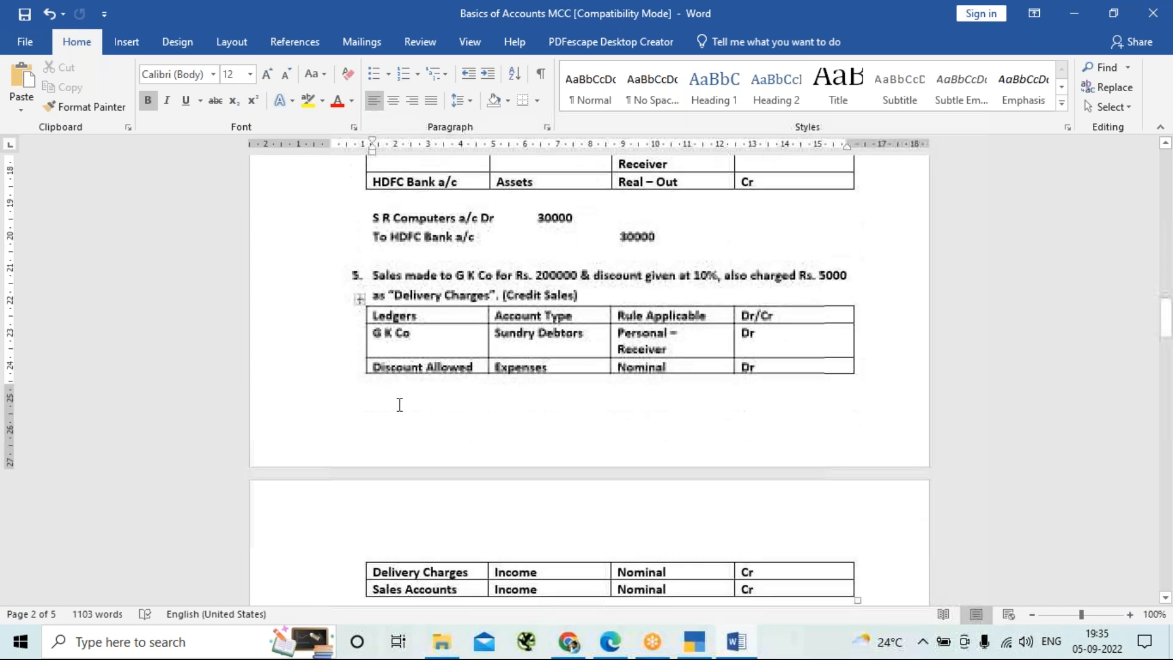
pyautogui.scroll(-4, 399, 406)
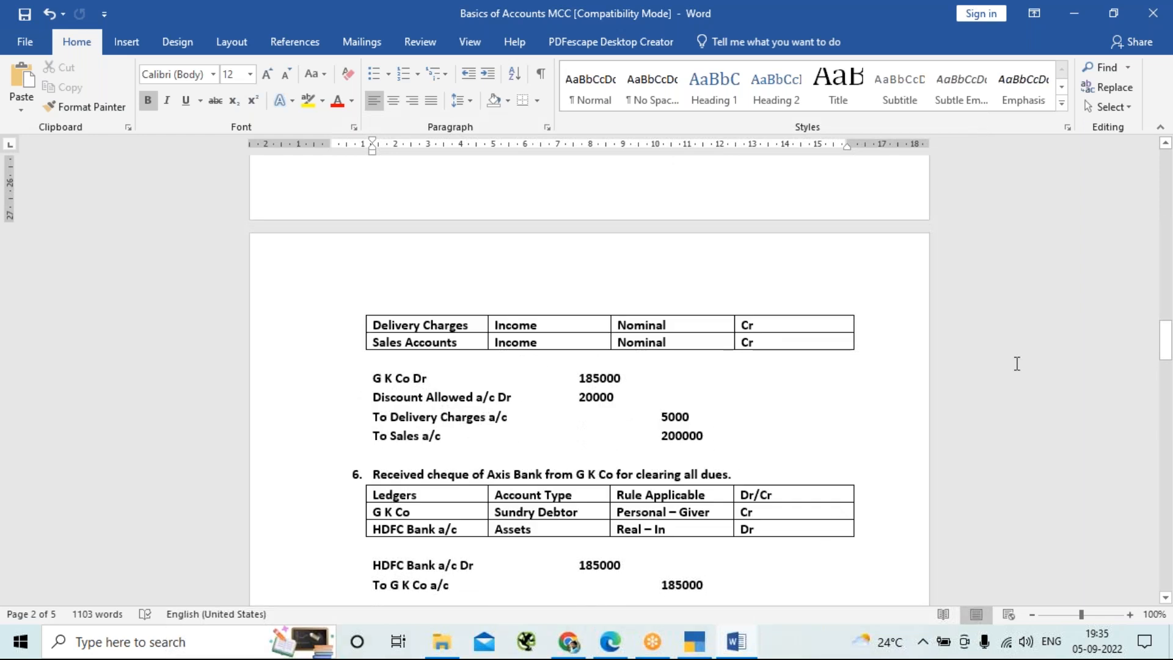
pyautogui.hotkey('alt', 'Tab')
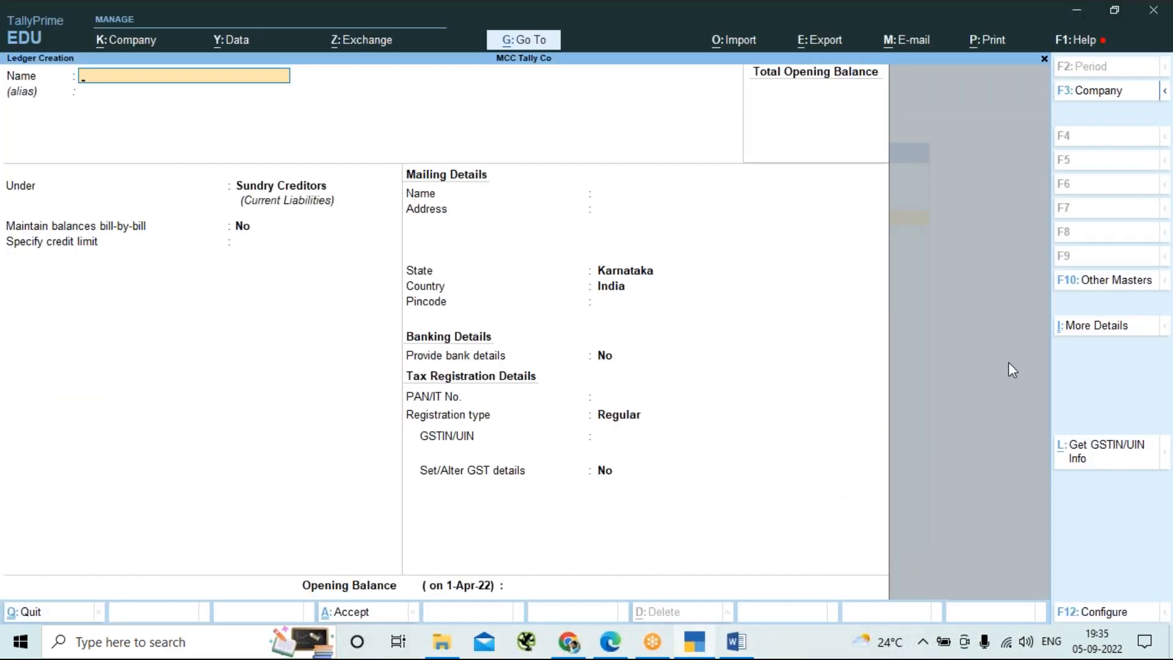
pyautogui.write('G K Co')
pyautogui.press('Return')
pyautogui.press('Return')
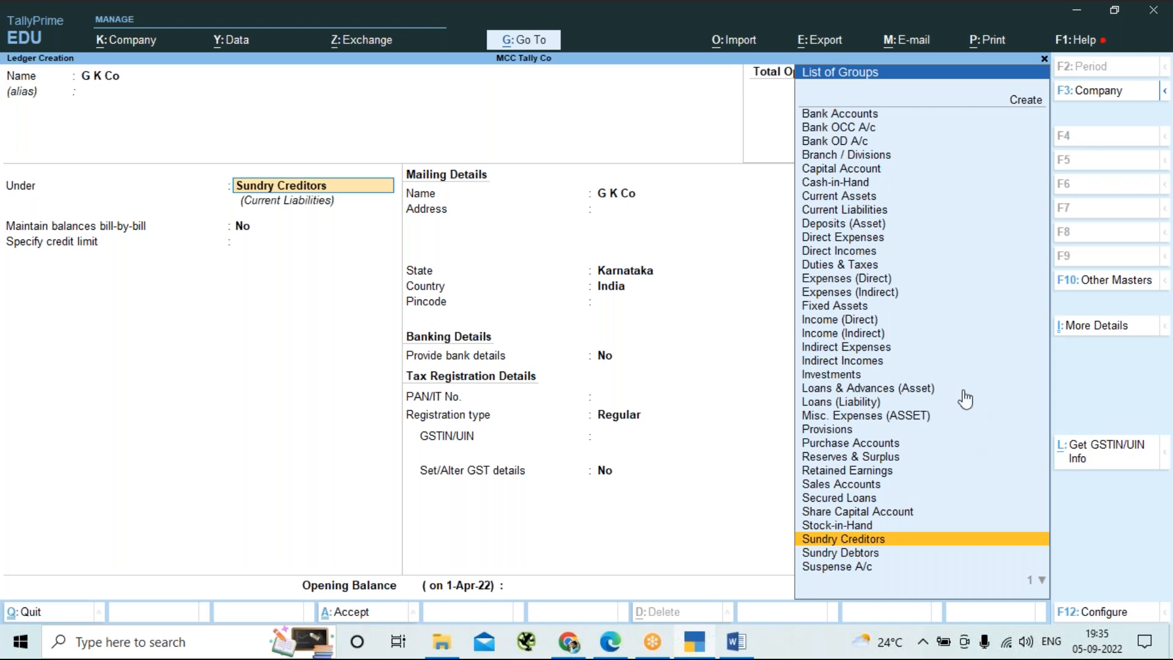
# Place the G K Co ledger under Sundry Debtors with bill-by-bill balances set to No, and save it.
pyautogui.scroll(-1, 966, 399)
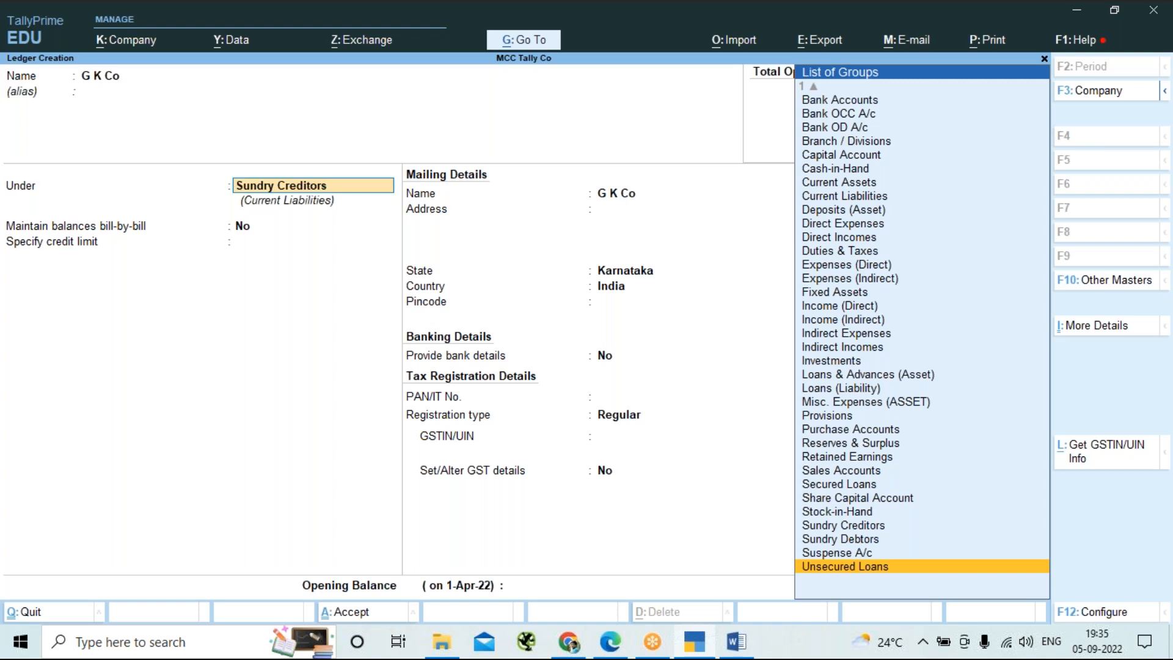
pyautogui.press('Up')
pyautogui.press('Up')
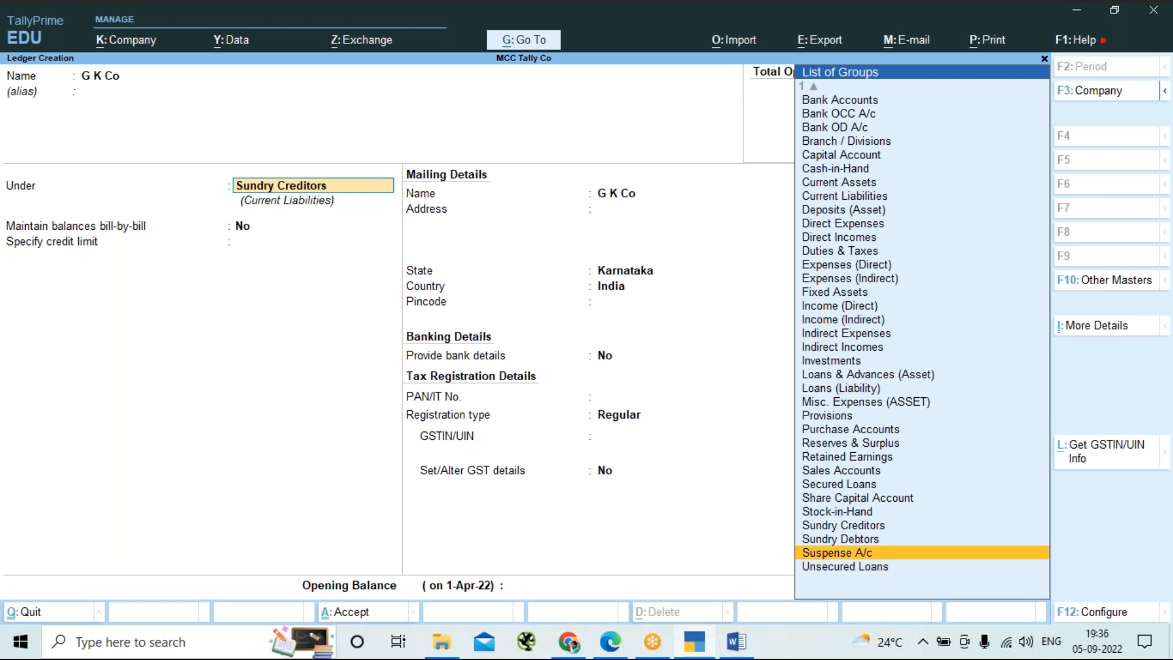
pyautogui.press('Return')
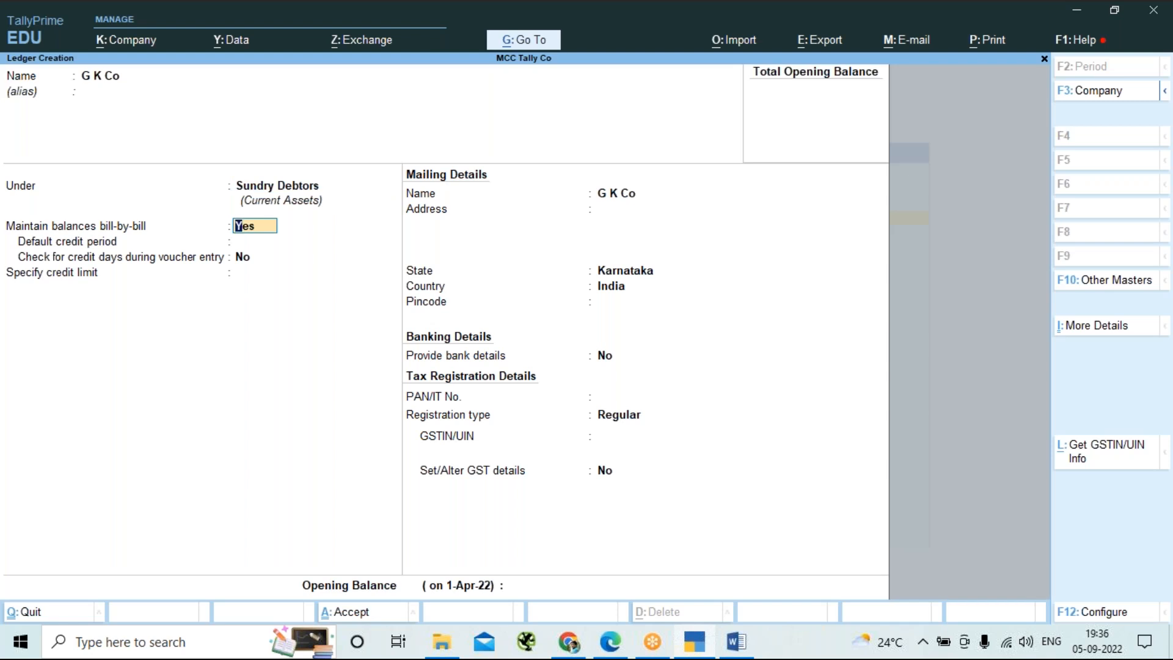
pyautogui.write('n')
pyautogui.press('Return')
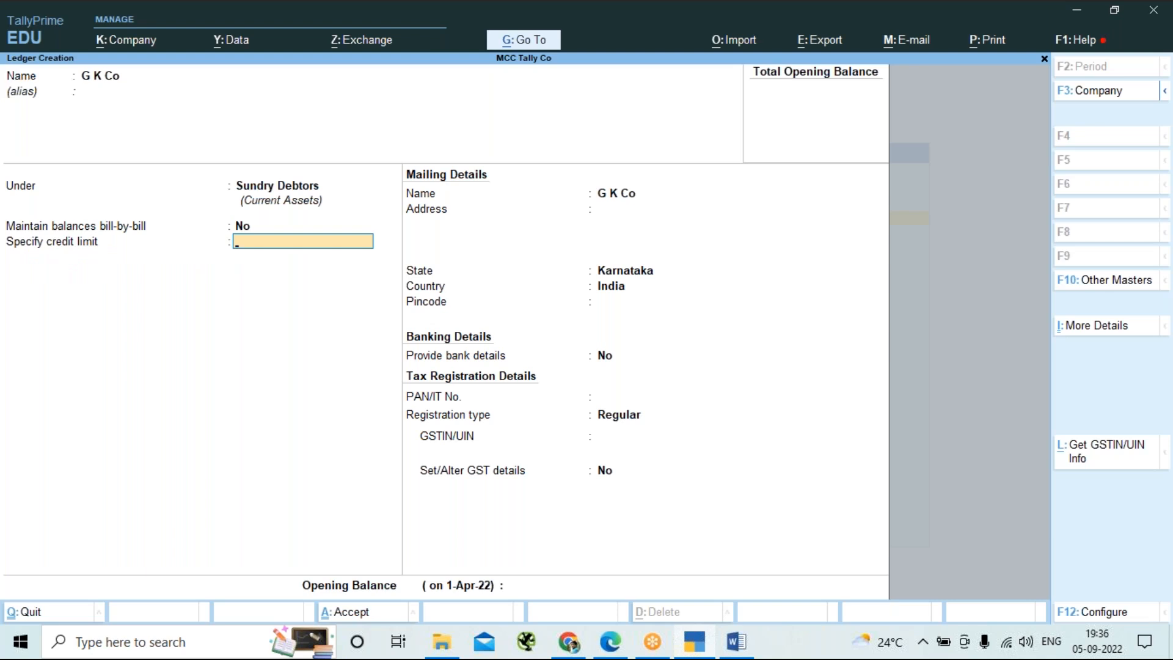
pyautogui.hotkey('ctrl', 'a')
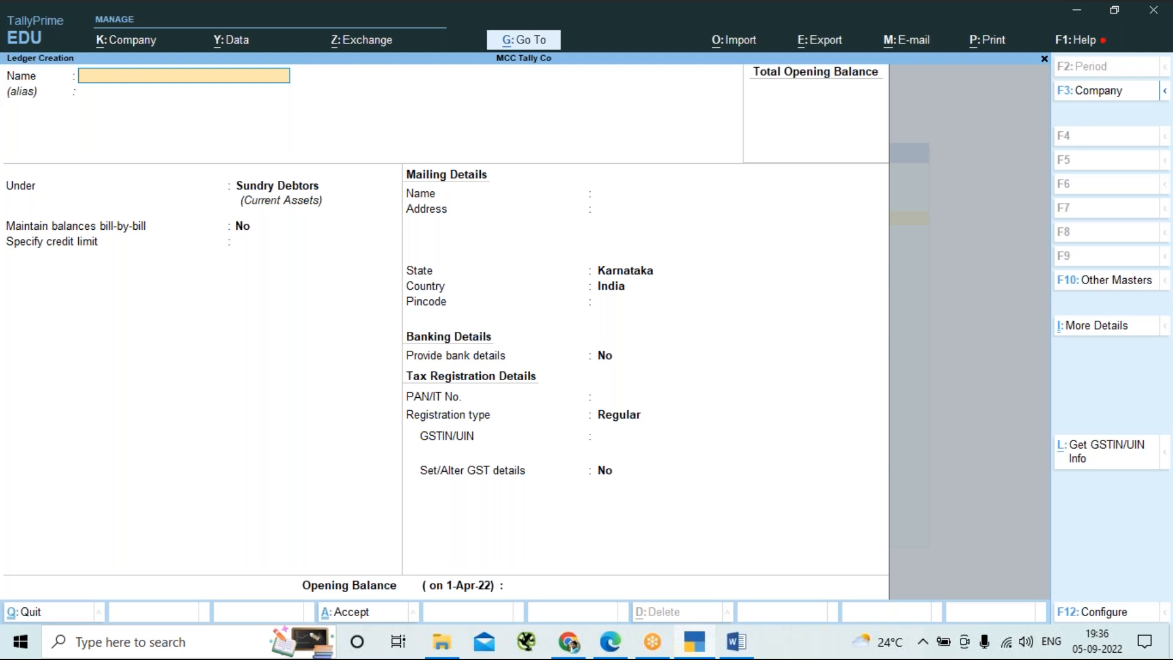
# Name the new ledger Discount Allowed, leave the alias empty, and go on to the group choices.
pyautogui.write('Discount Allowed')
pyautogui.press('Return')
pyautogui.press('Return')
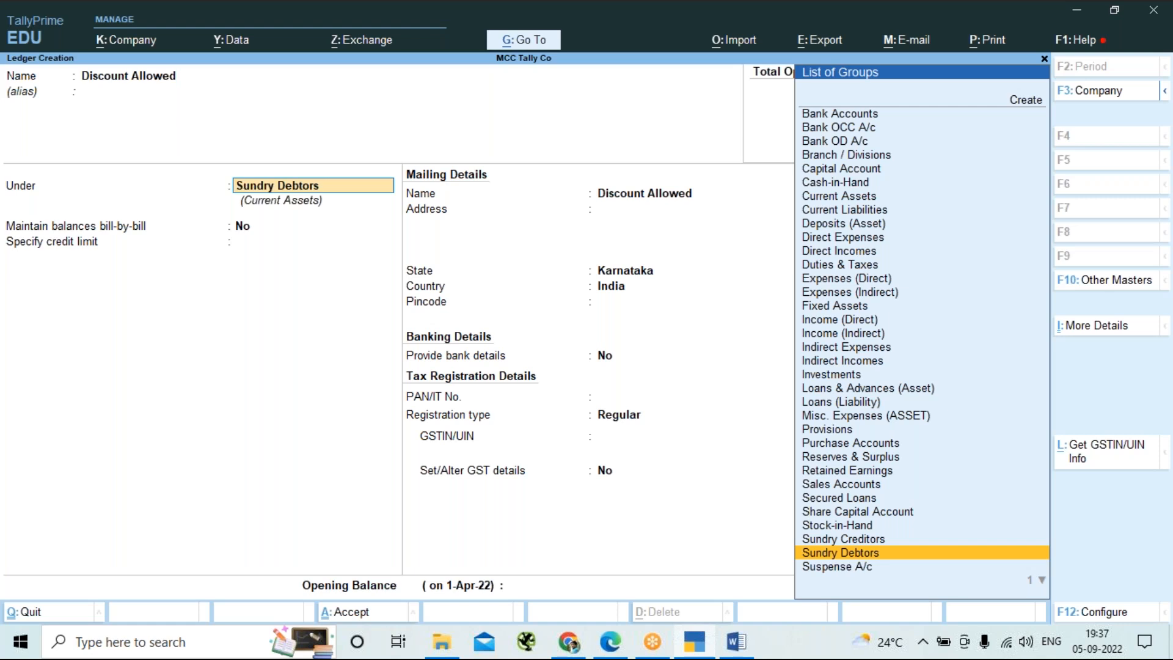
# Place the Discount Allowed ledger under Indirect Expenses with the ledger type Not Applicable, and save it.
pyautogui.press('Up')
pyautogui.press('Up')
pyautogui.press('Up')
pyautogui.press('Up')
pyautogui.press('Up')
pyautogui.press('Up')
pyautogui.press('Up')
pyautogui.press('Up')
pyautogui.press('Up')
pyautogui.press('Up')
pyautogui.press('Up')
pyautogui.press('Up')
pyautogui.press('Up')
pyautogui.press('Up')
pyautogui.press('Up')
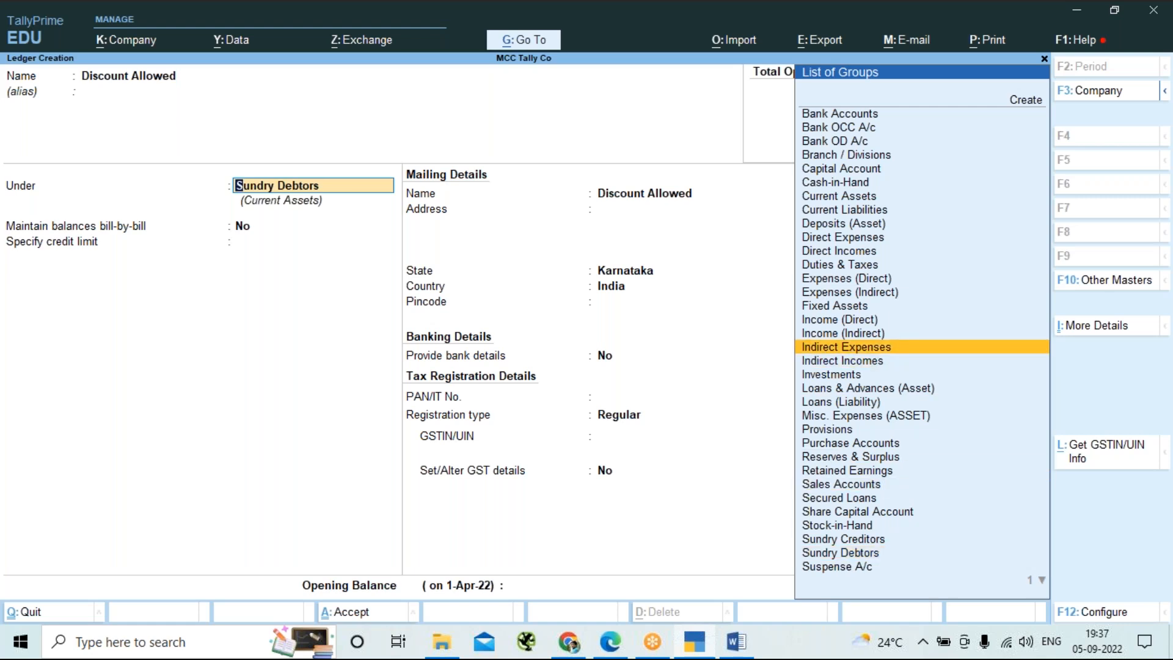
pyautogui.press('Return')
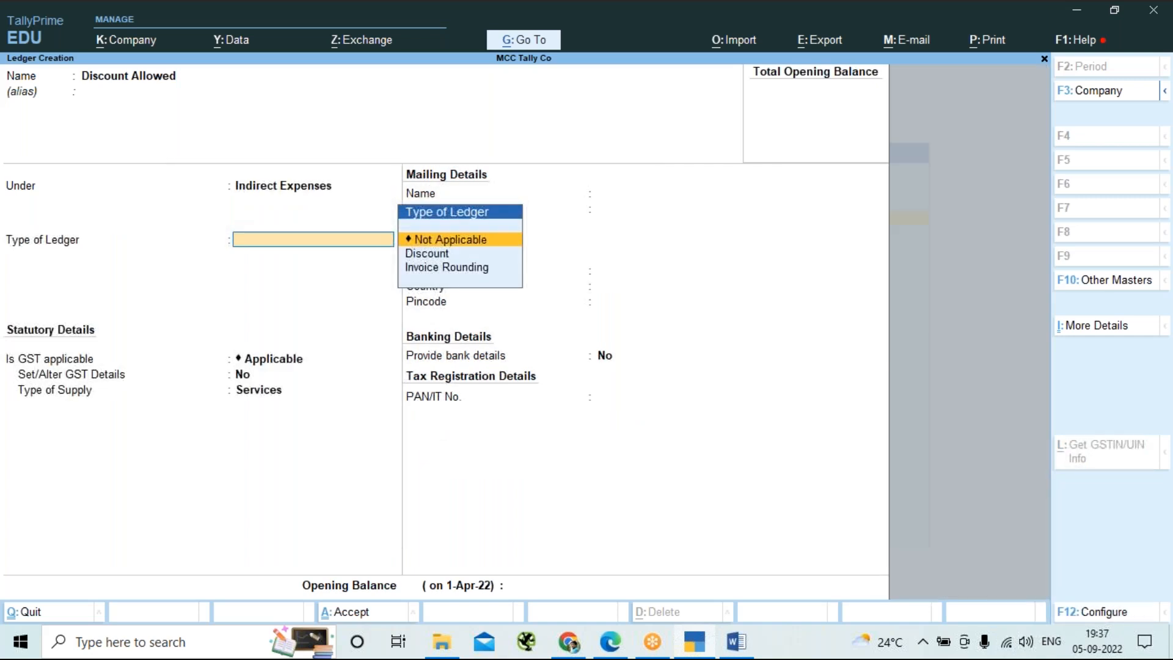
pyautogui.press('Return')
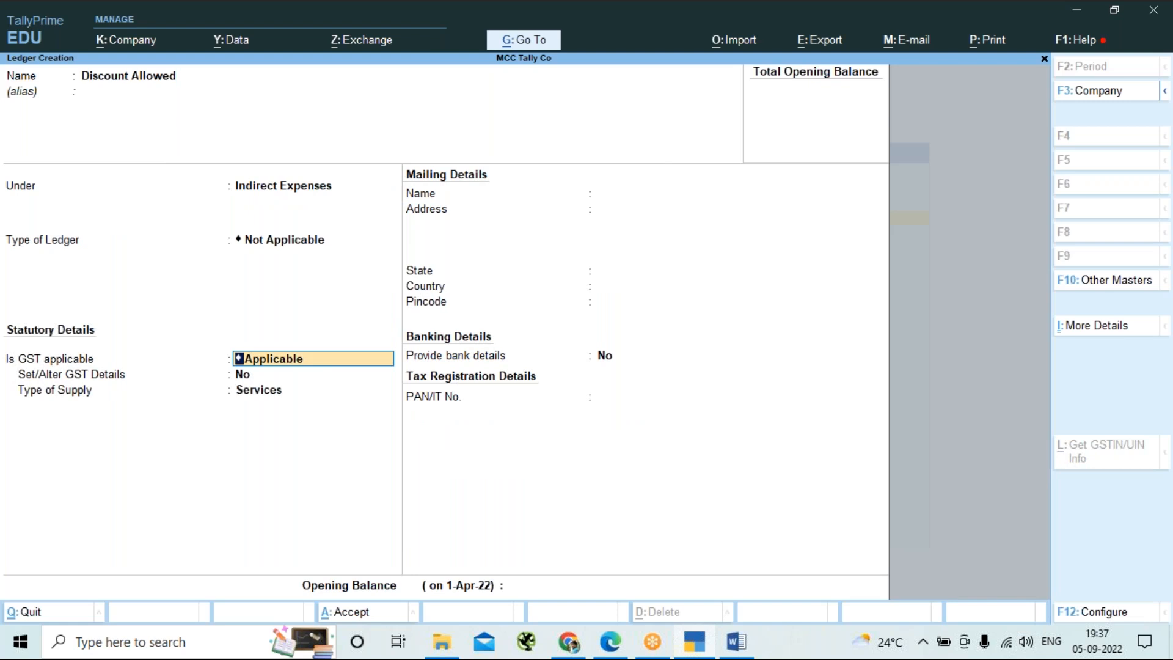
pyautogui.press('ctrl')
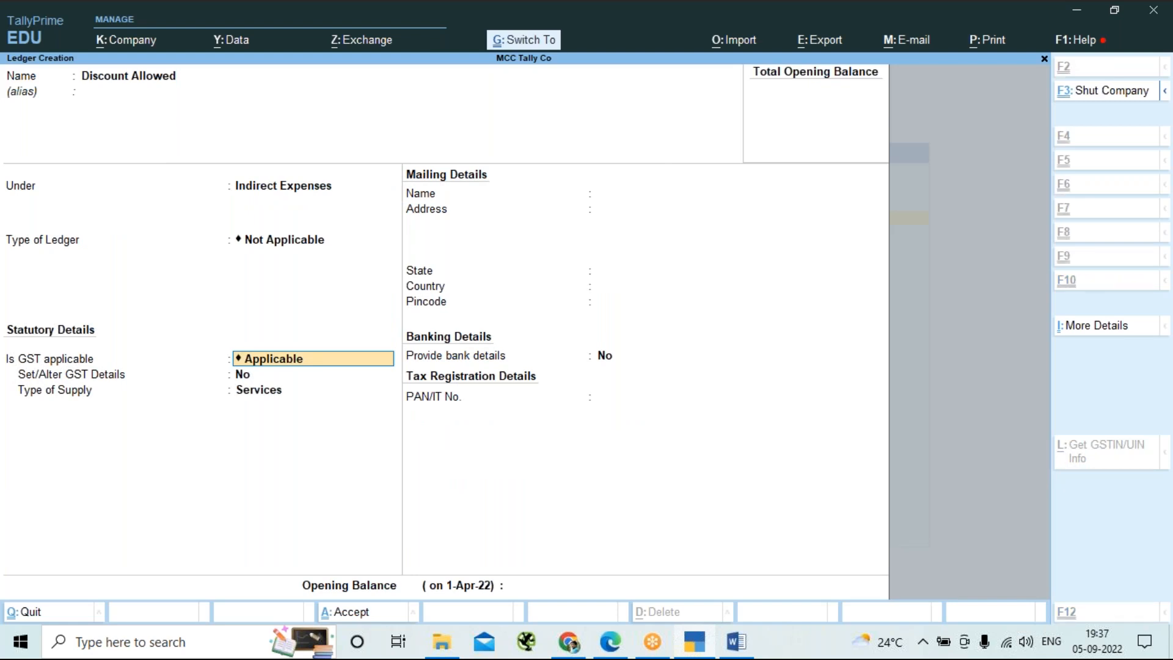
pyautogui.hotkey('ctrl', 'a')
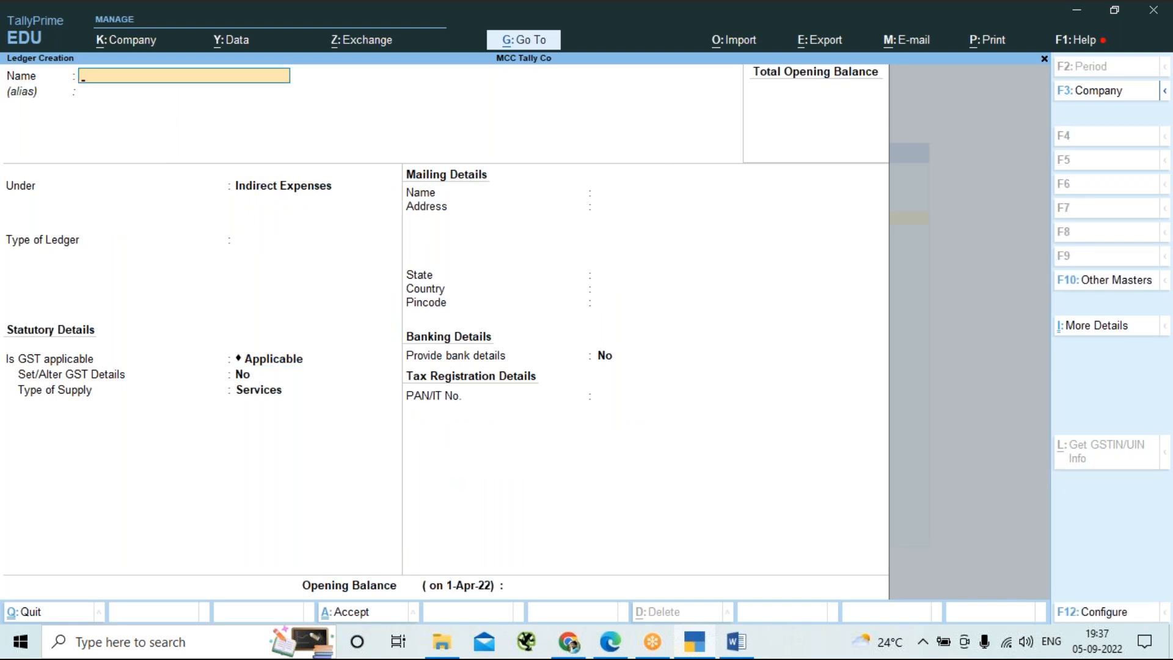
# Create the ledger Delivery Charges Charged under Indirect Incomes with the ledger type Not Applicable, and save it.
pyautogui.write('Delivery Charges Charged')
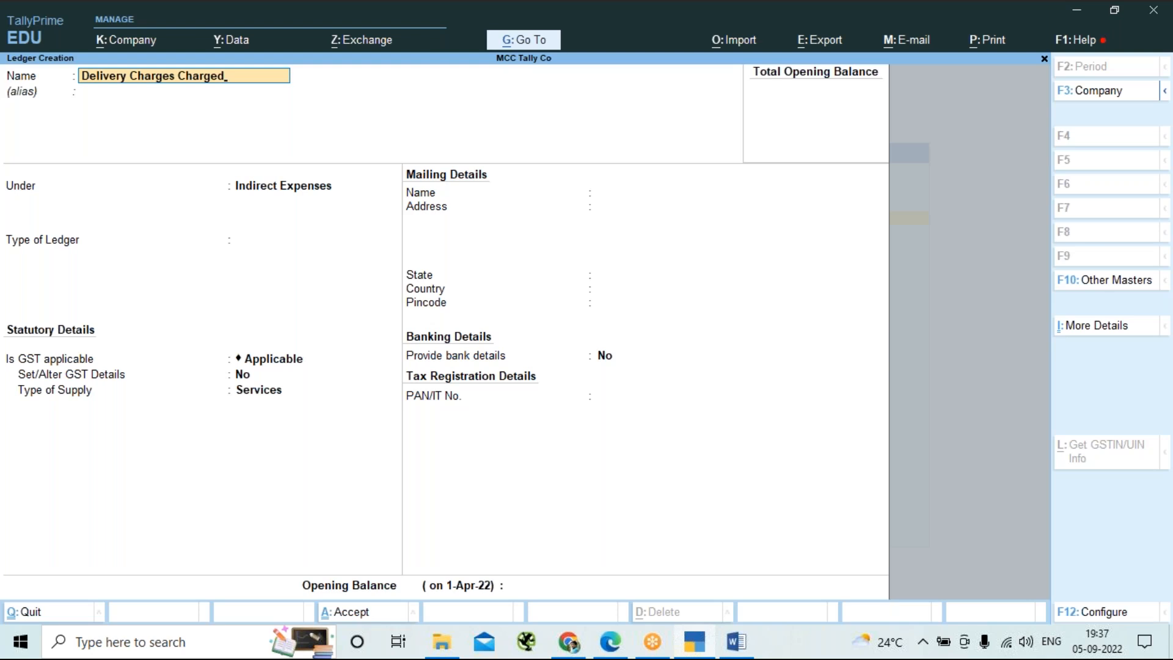
pyautogui.press('Return')
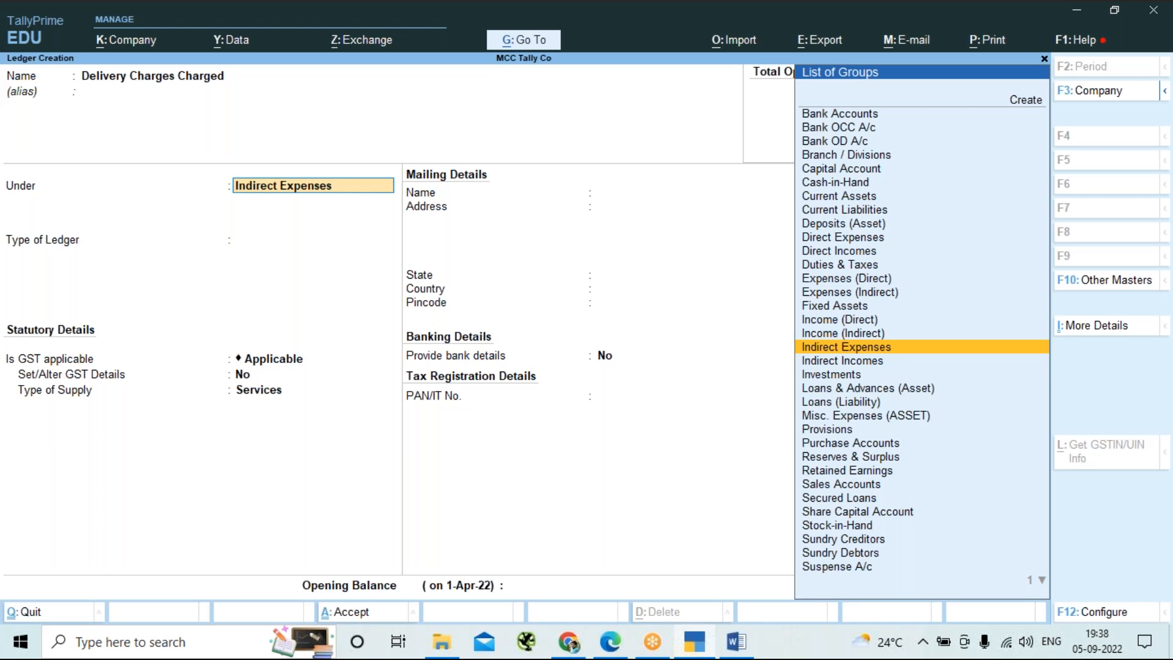
pyautogui.press('Down')
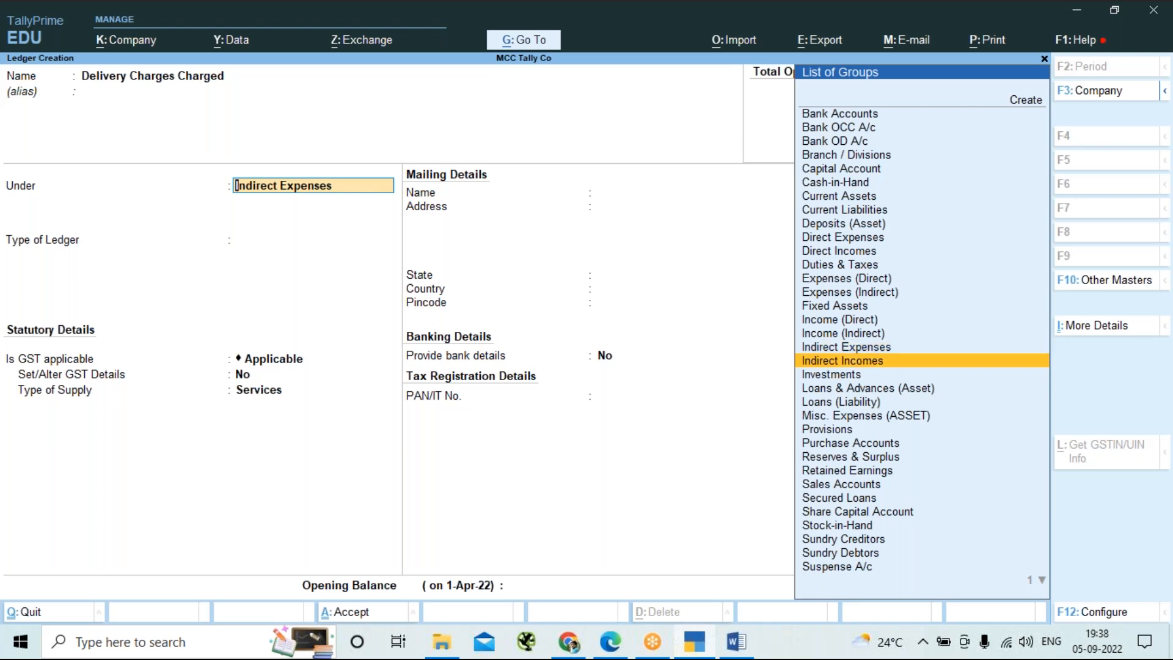
pyautogui.press('Return')
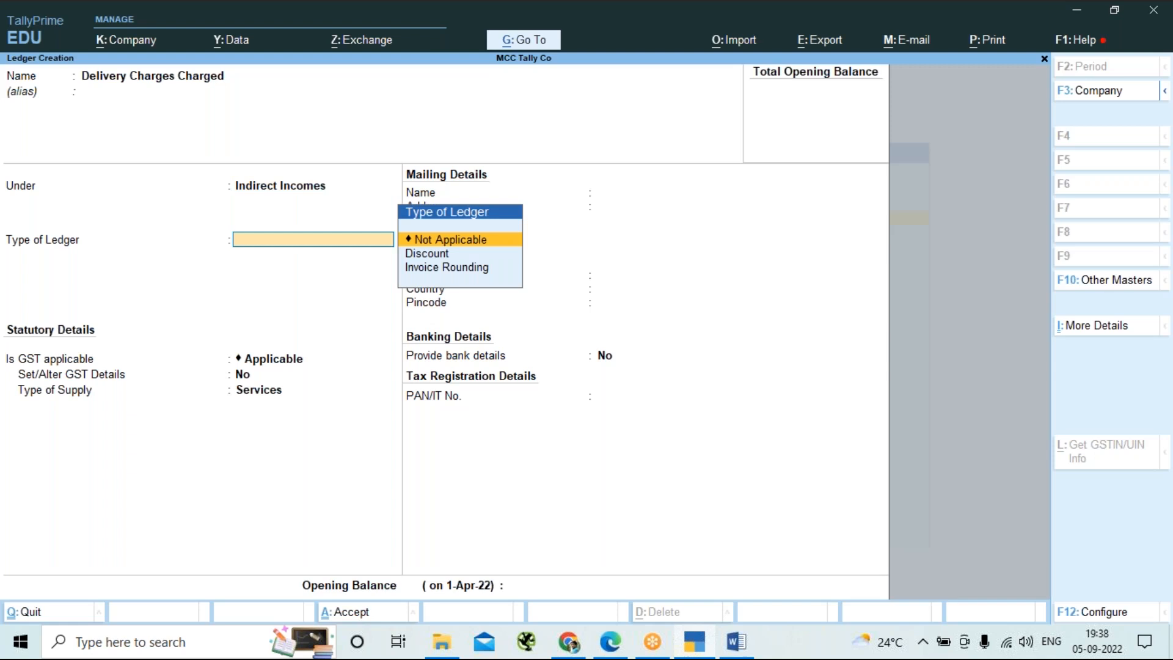
pyautogui.press('Return')
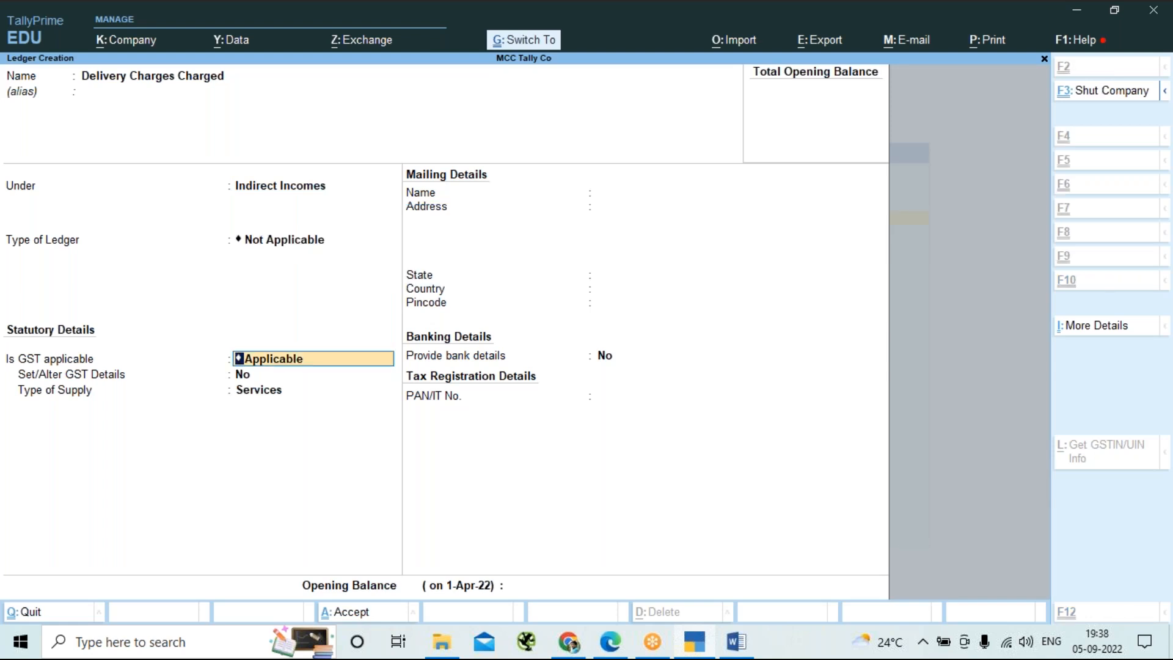
pyautogui.hotkey('ctrl', 'a')
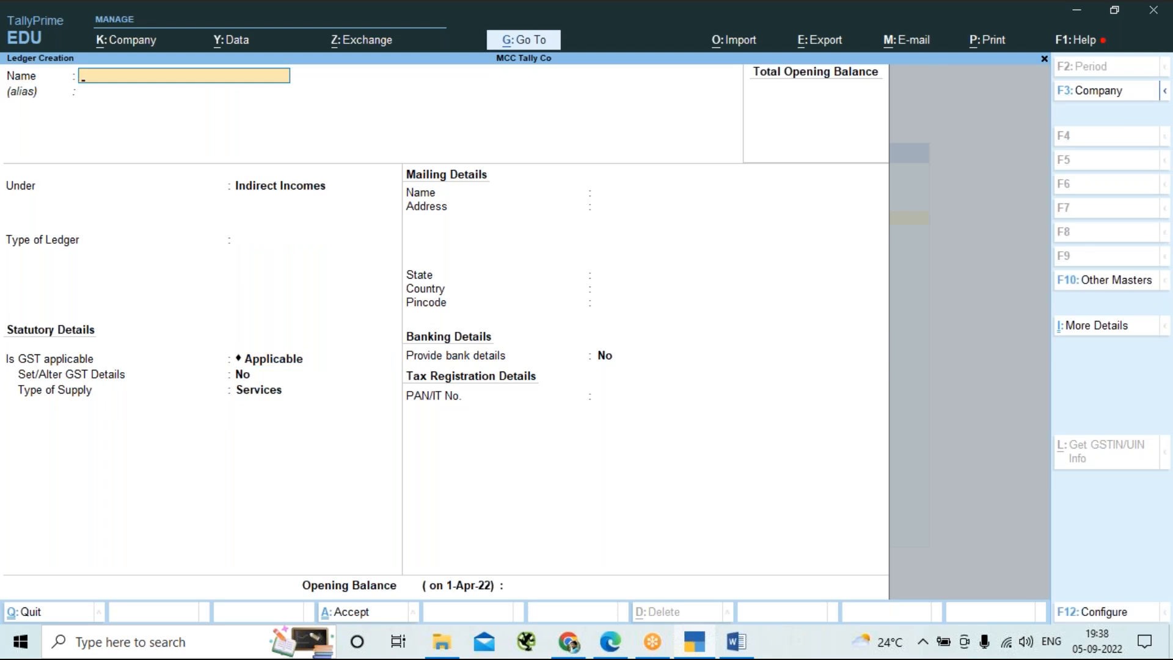
# Create the ledger Sales A/c under Sales Accounts with no alias and the ledger type Not Applicable, and save it.
pyautogui.write('Sales a/c')
pyautogui.press('Return')
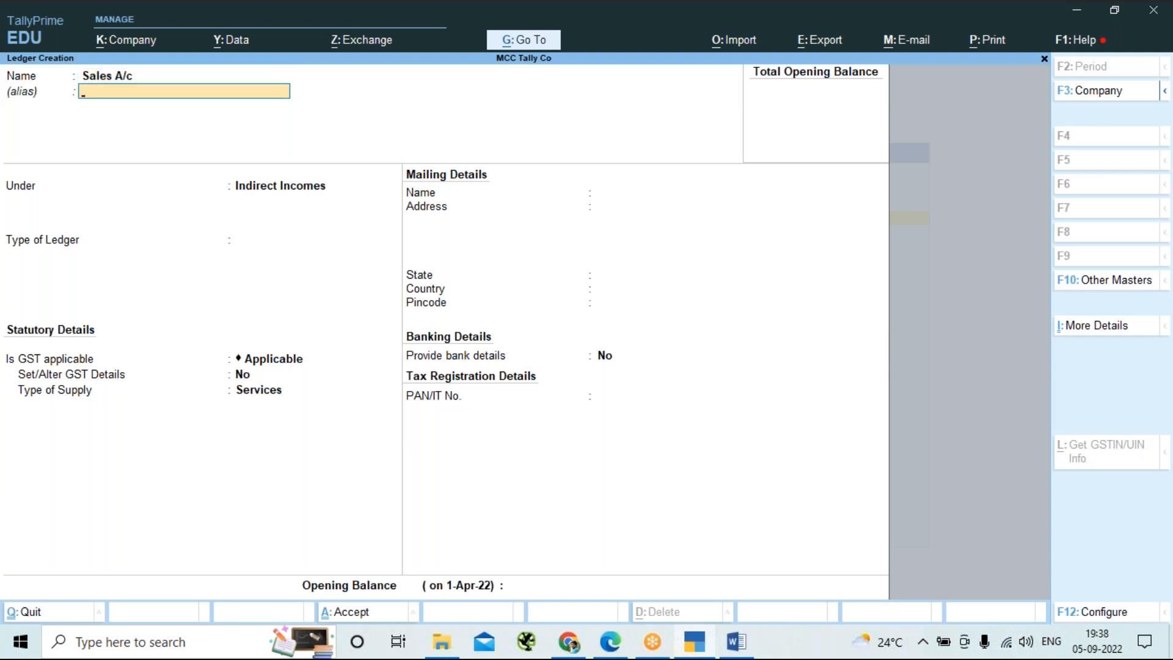
pyautogui.press('Return')
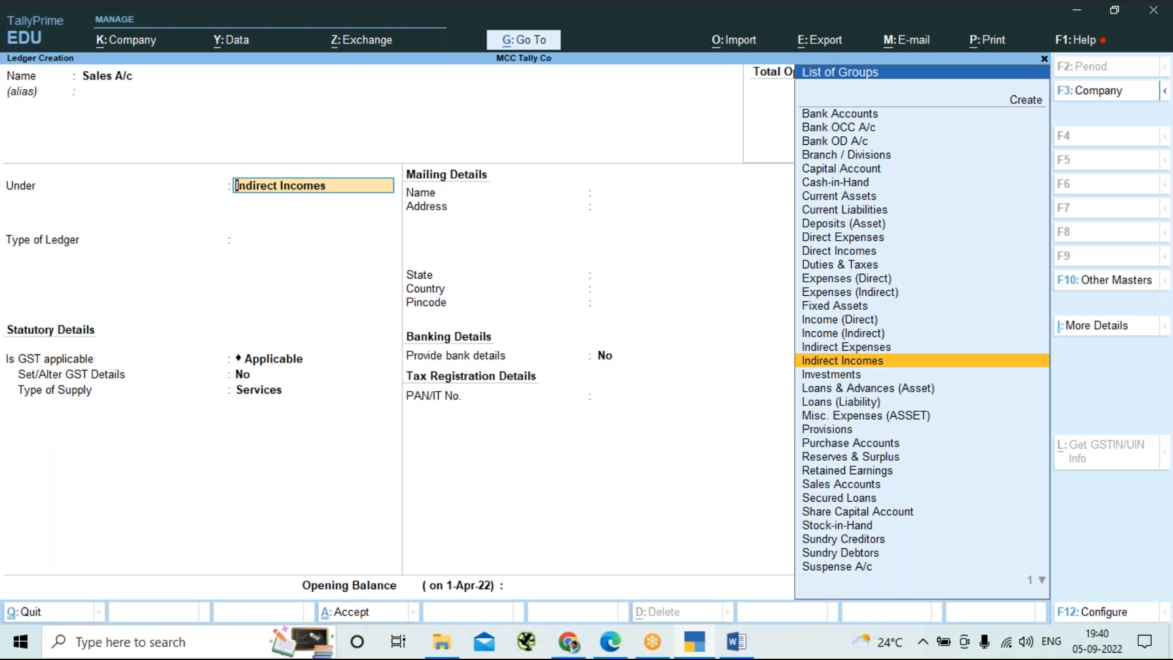
pyautogui.write('Sa')
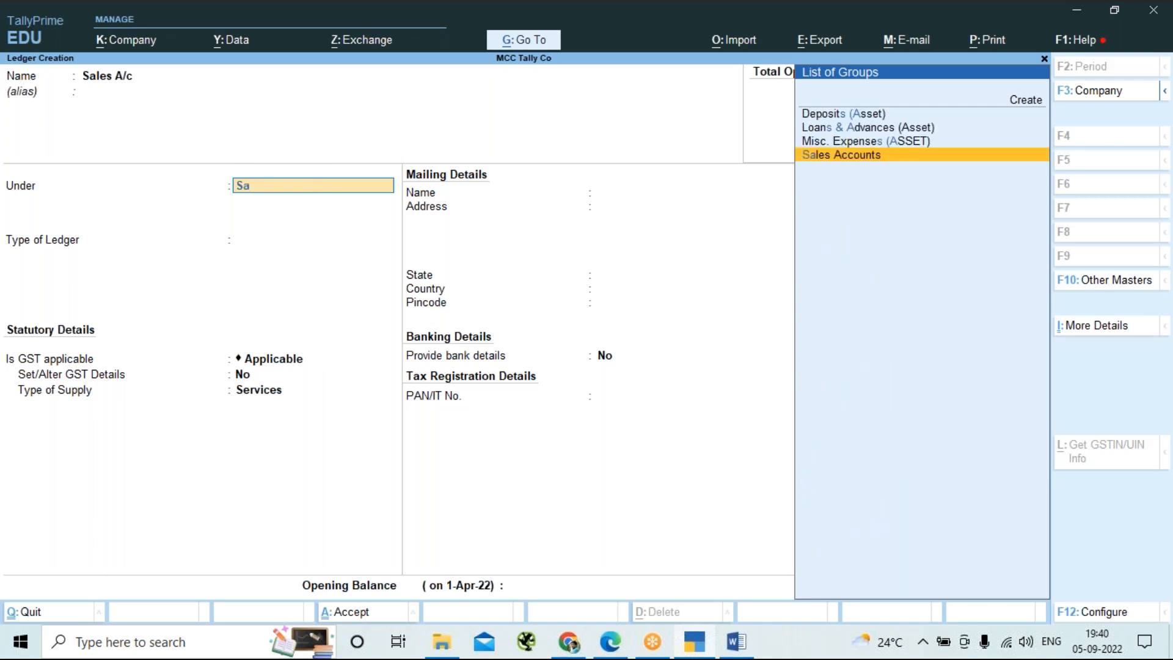
pyautogui.press('Return')
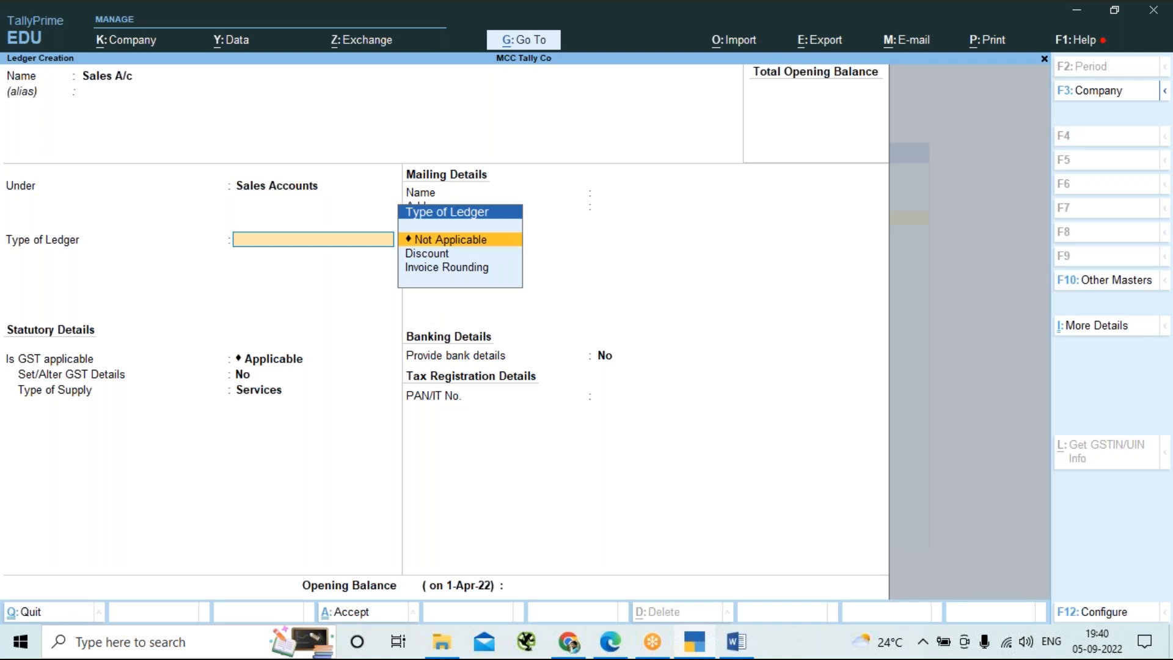
pyautogui.press('Return')
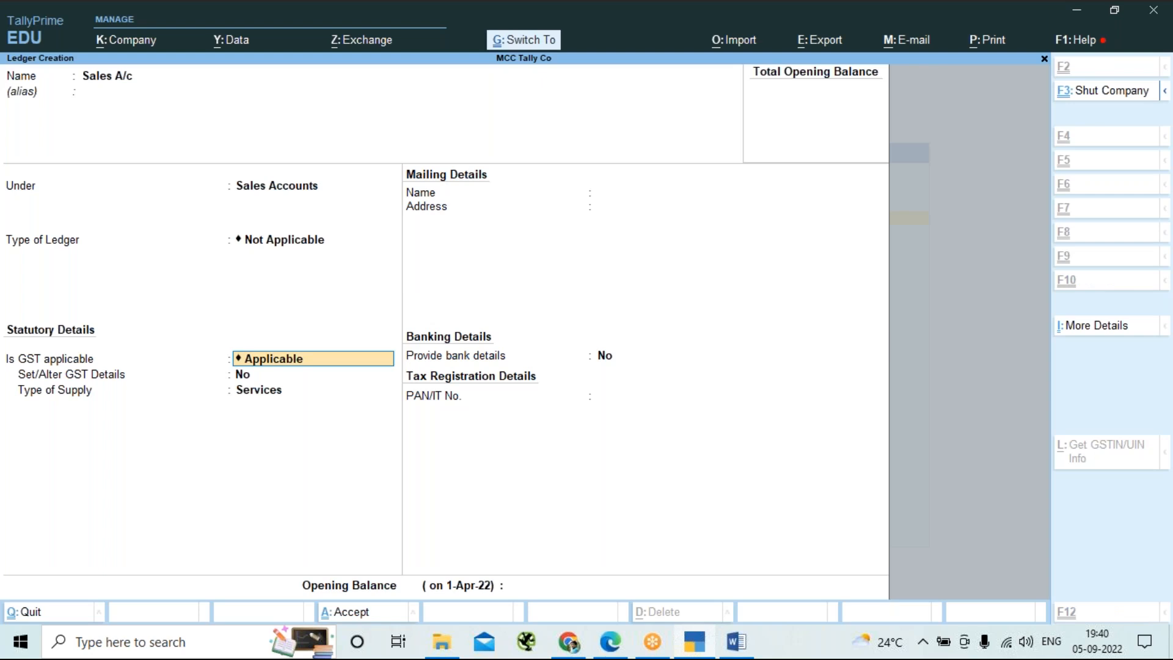
pyautogui.hotkey('ctrl', 'a')
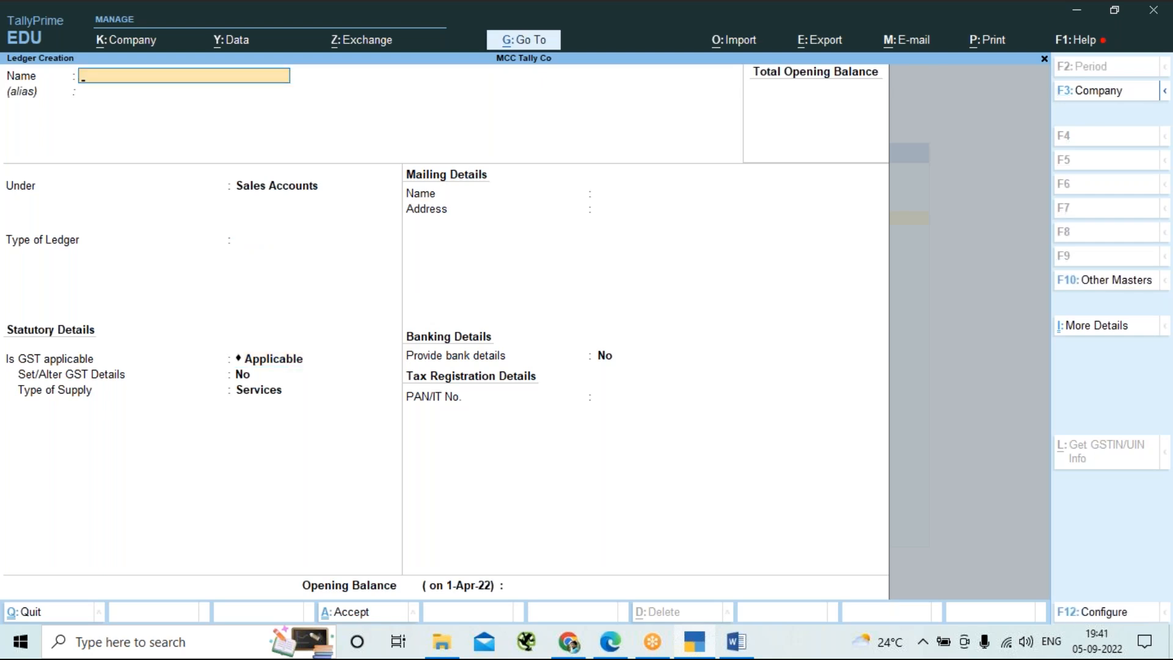
# Switch to the Word notes and check the ledgers of all six journalized transactions, then look through the remaining notes.
pyautogui.hotkey('alt', 'Tab')
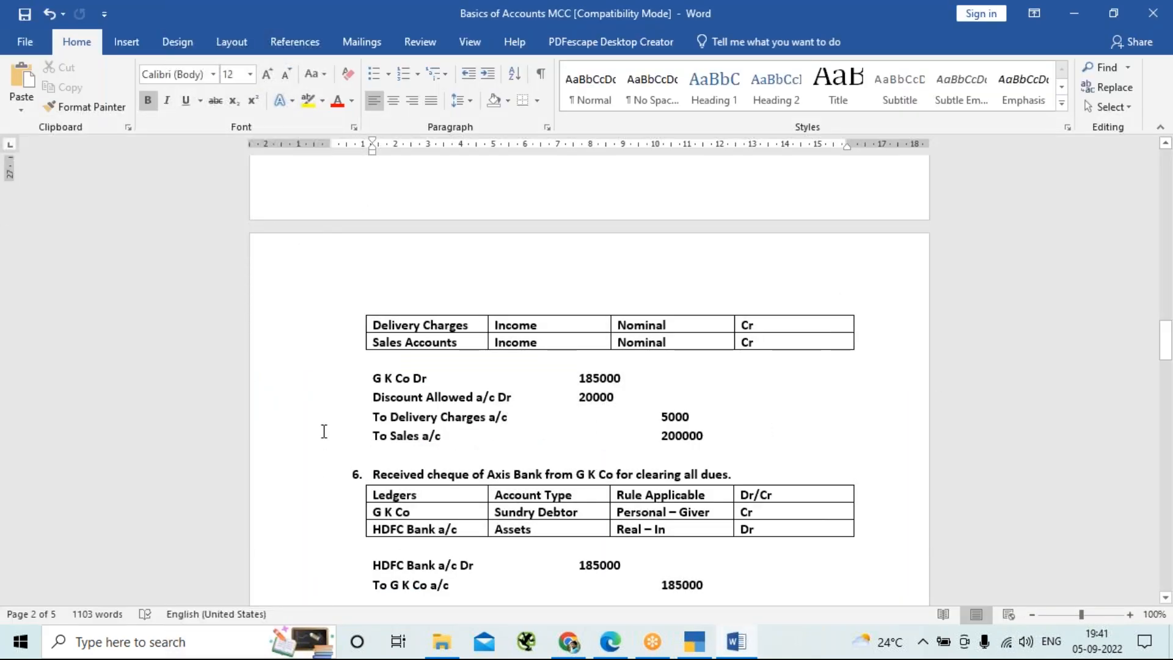
pyautogui.scroll(-2, 323, 431)
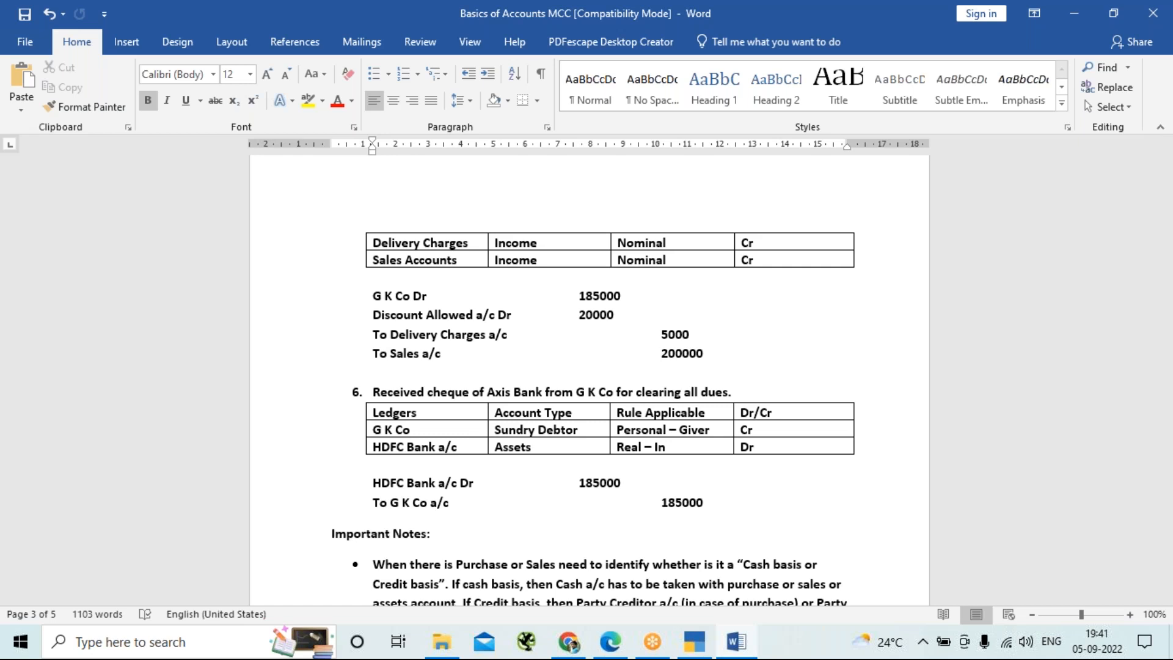
pyautogui.scroll(8, 589, 378)
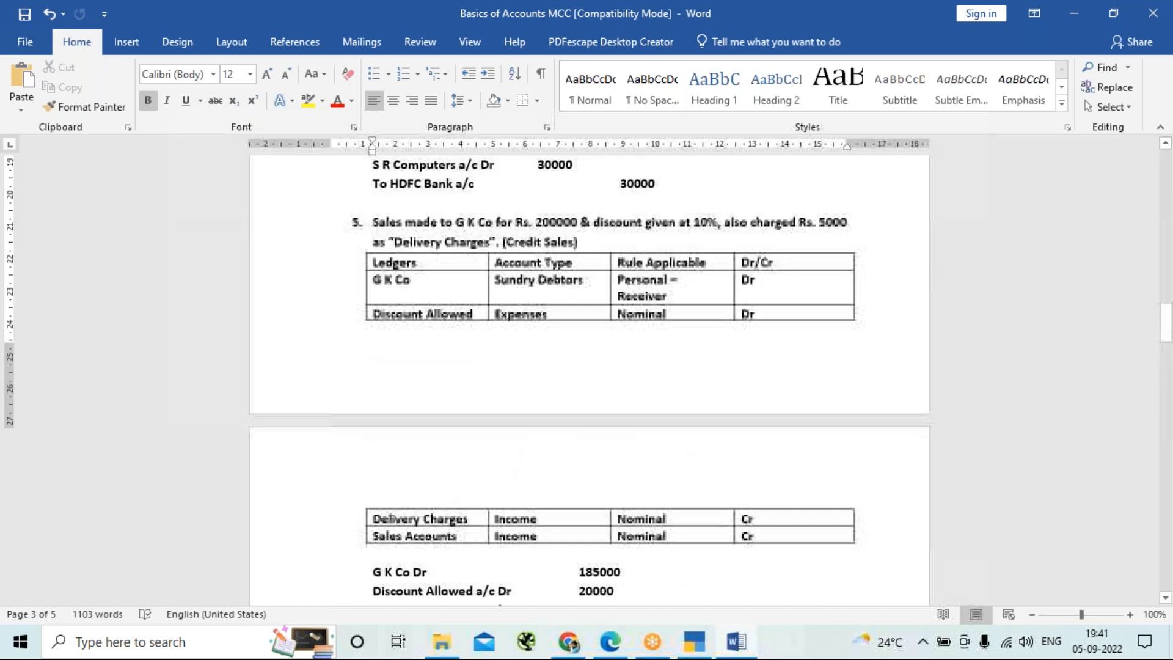
pyautogui.scroll(10, 590, 379)
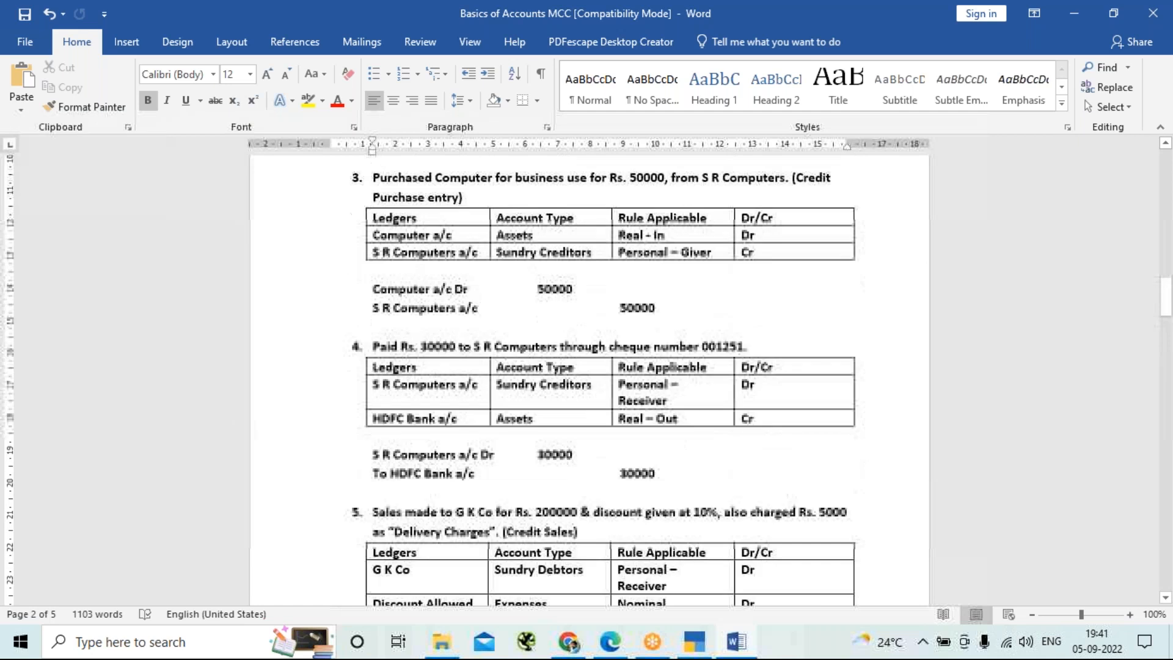
pyautogui.scroll(3, 589, 379)
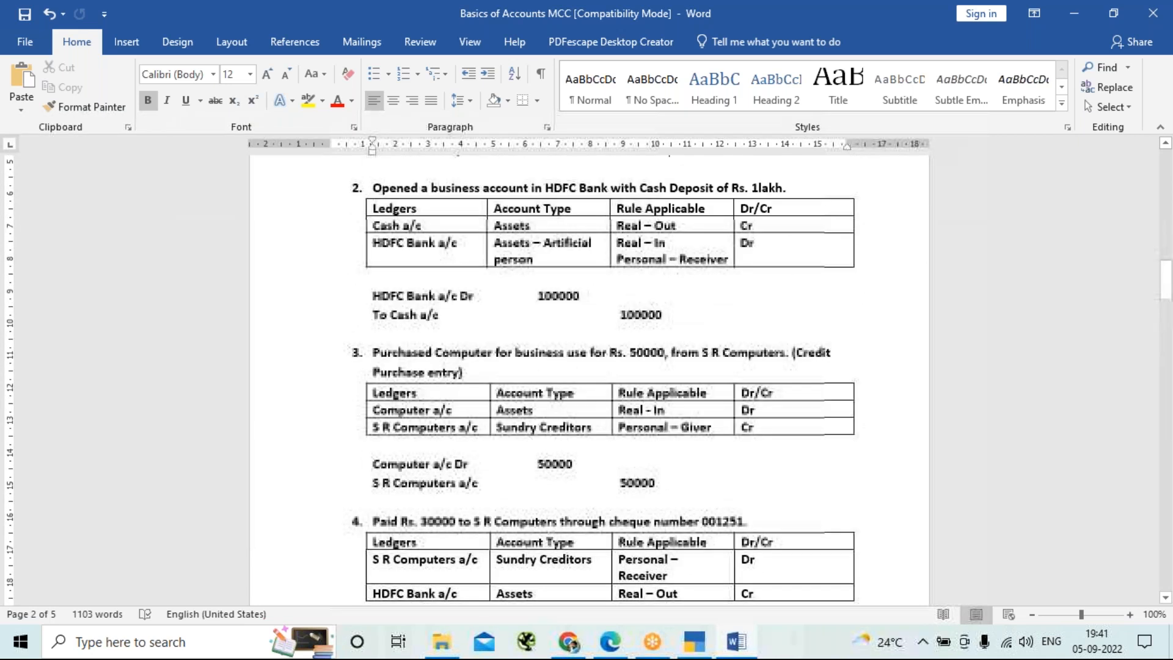
pyautogui.scroll(7, 368, 375)
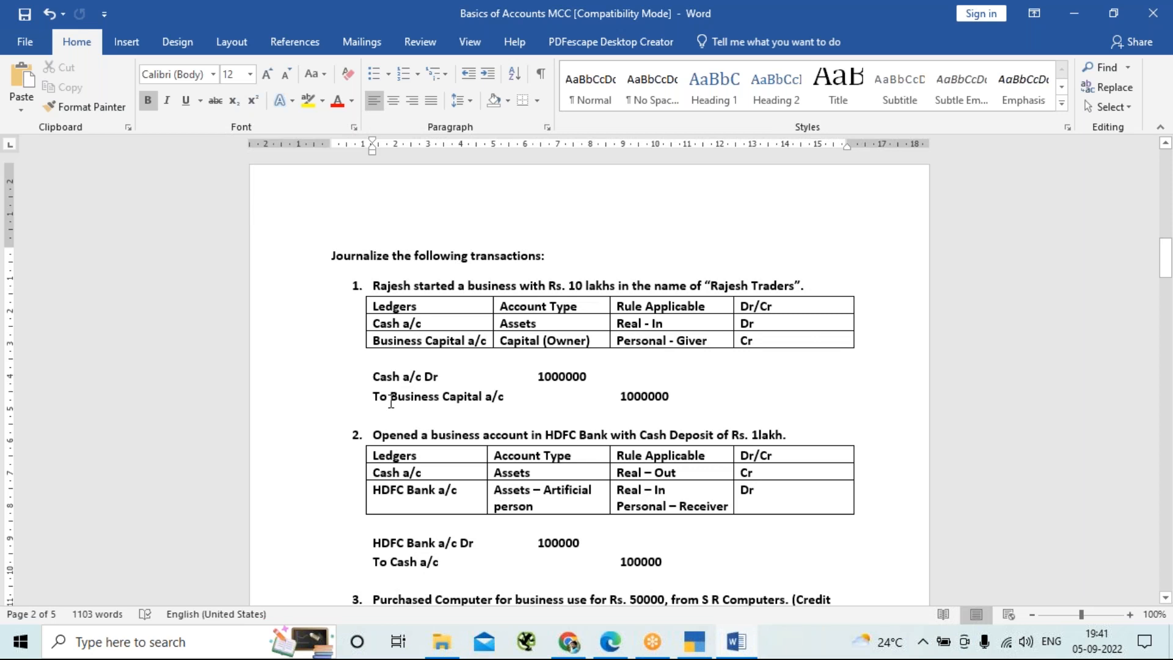
pyautogui.scroll(-3, 391, 403)
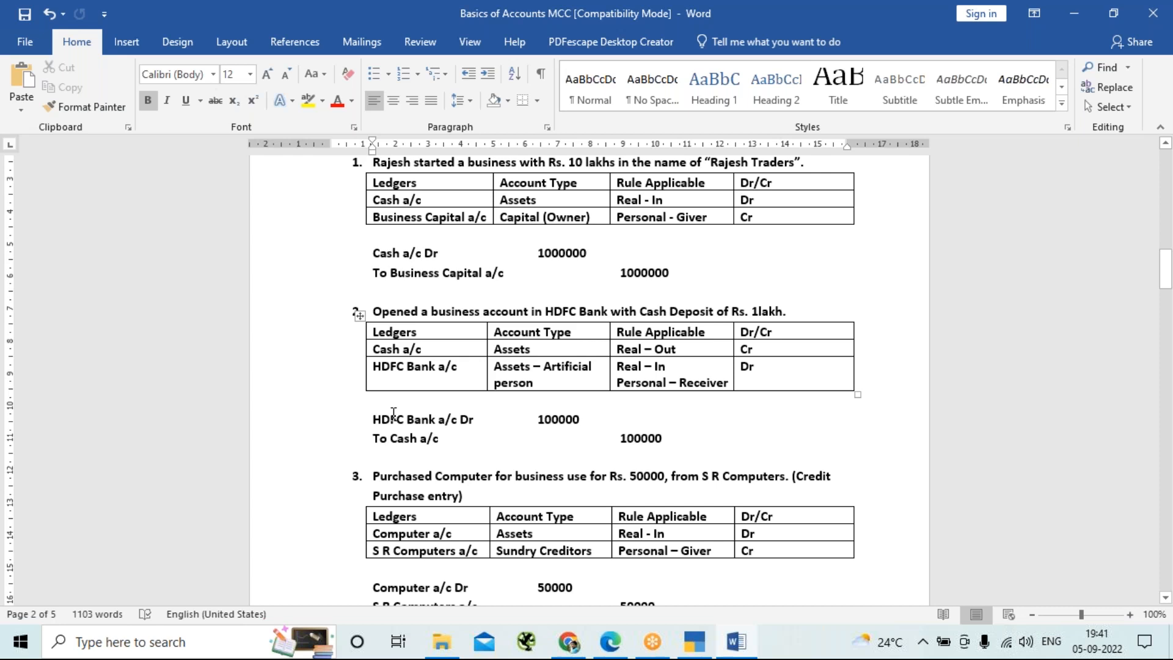
pyautogui.scroll(-1, 392, 409)
pyautogui.scroll(-4, 394, 415)
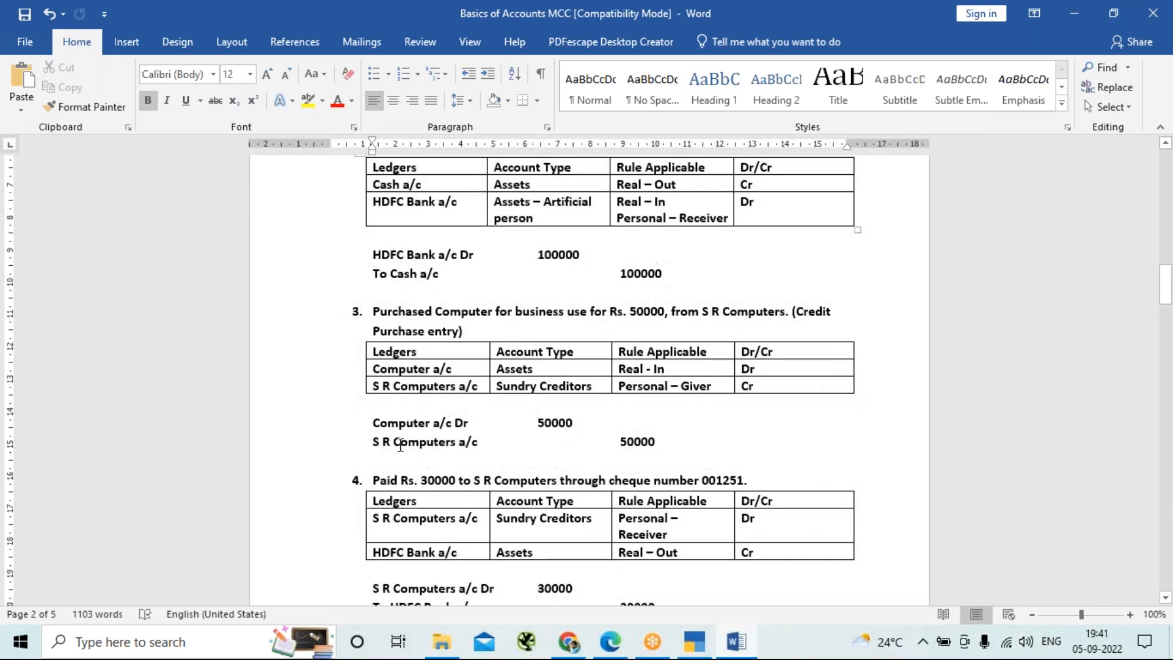
pyautogui.scroll(-5, 400, 446)
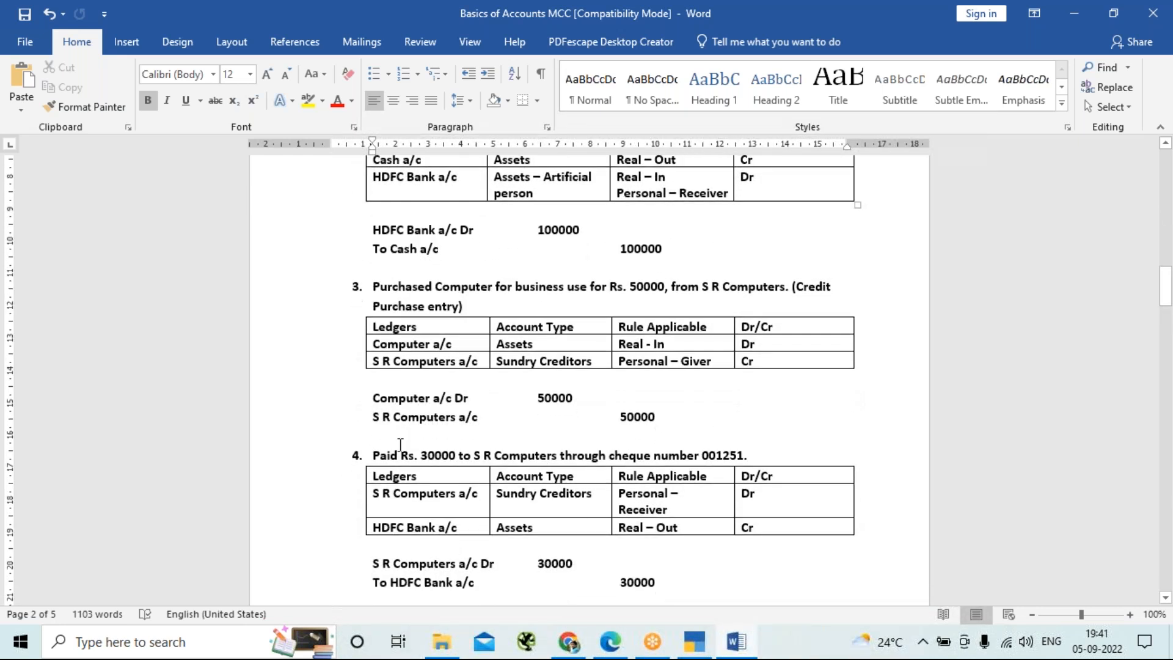
pyautogui.scroll(-1, 400, 446)
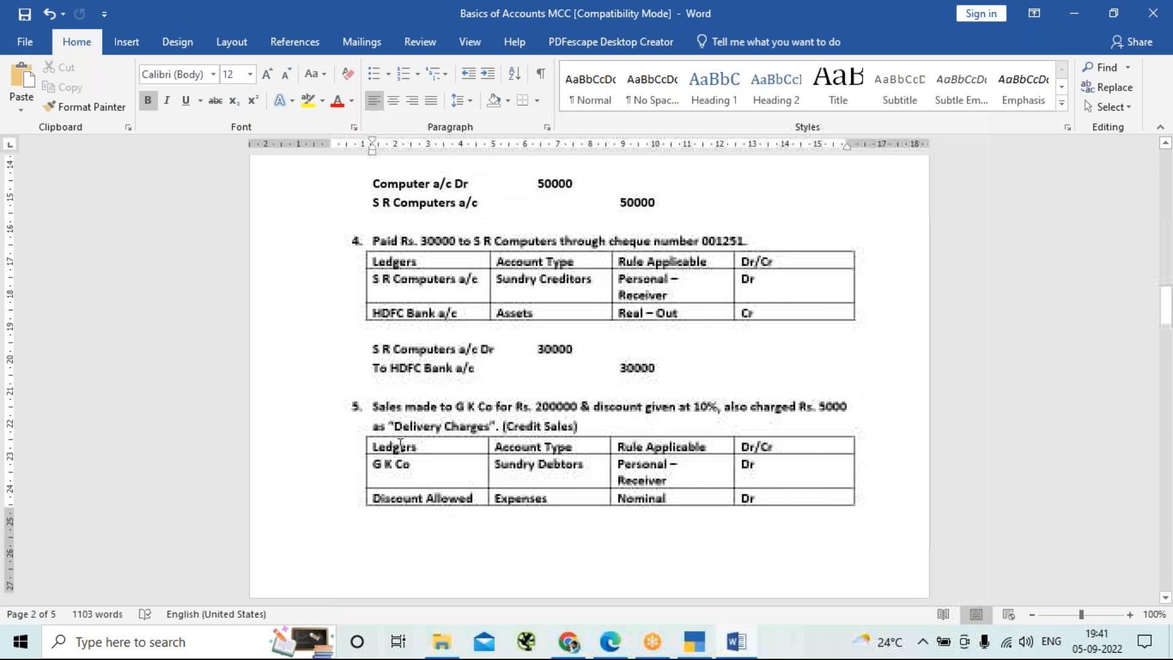
pyautogui.scroll(-1, 400, 444)
pyautogui.scroll(-1, 400, 444)
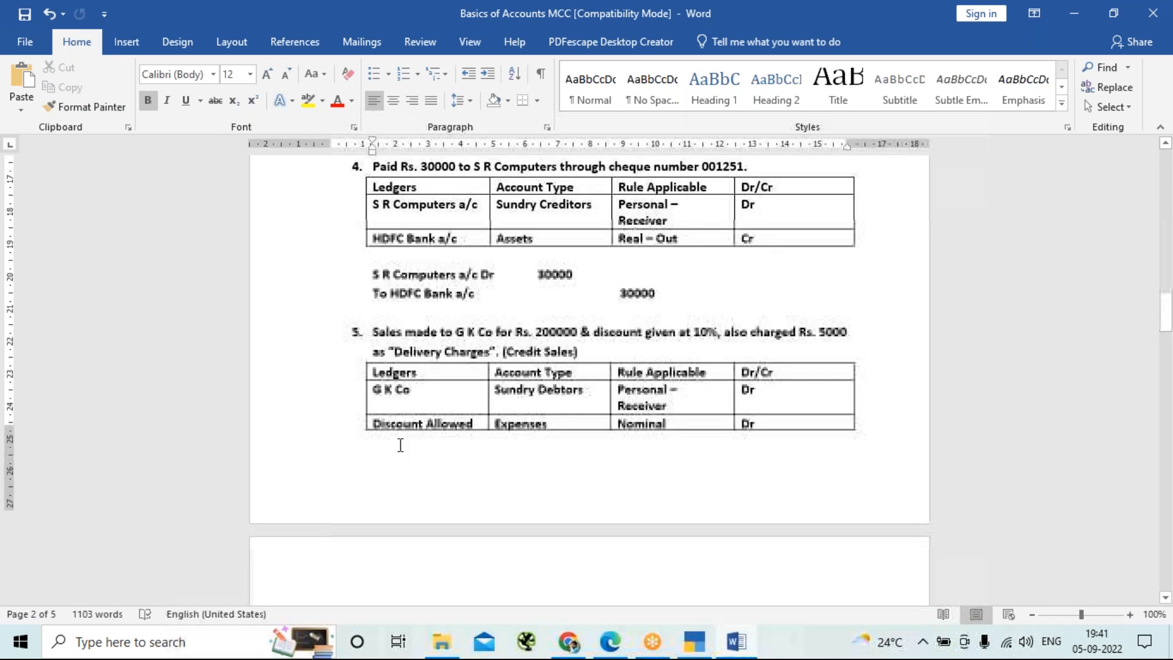
pyautogui.scroll(-6, 400, 445)
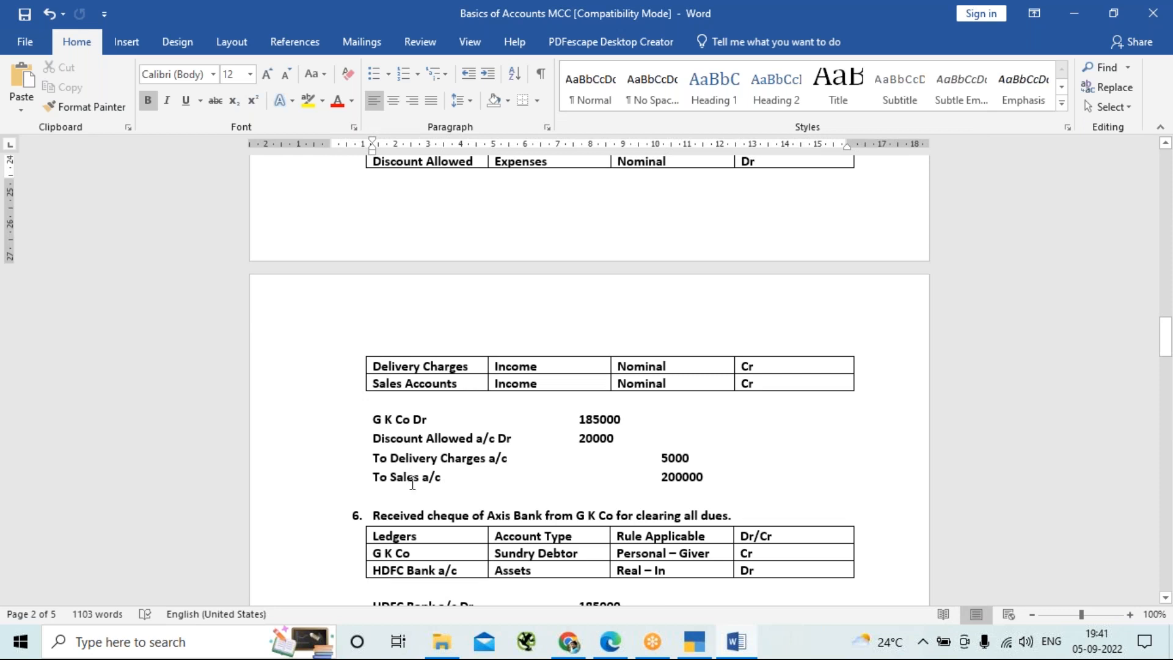
pyautogui.scroll(-2, 412, 484)
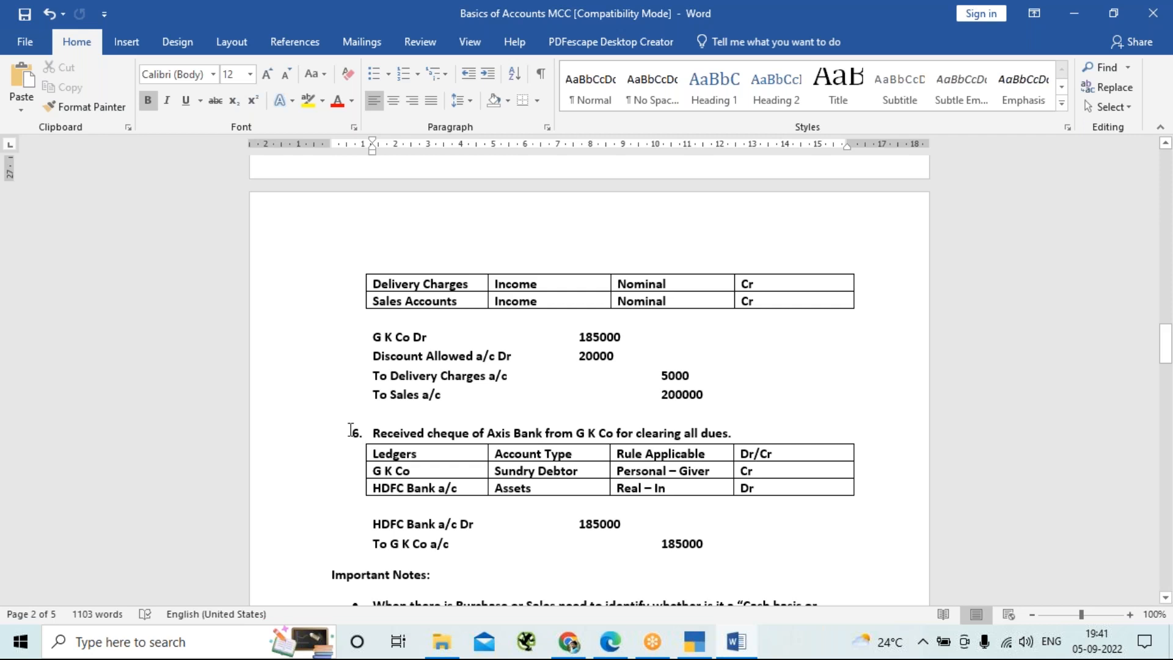
pyautogui.scroll(-15, 351, 429)
pyautogui.scroll(-10, 351, 429)
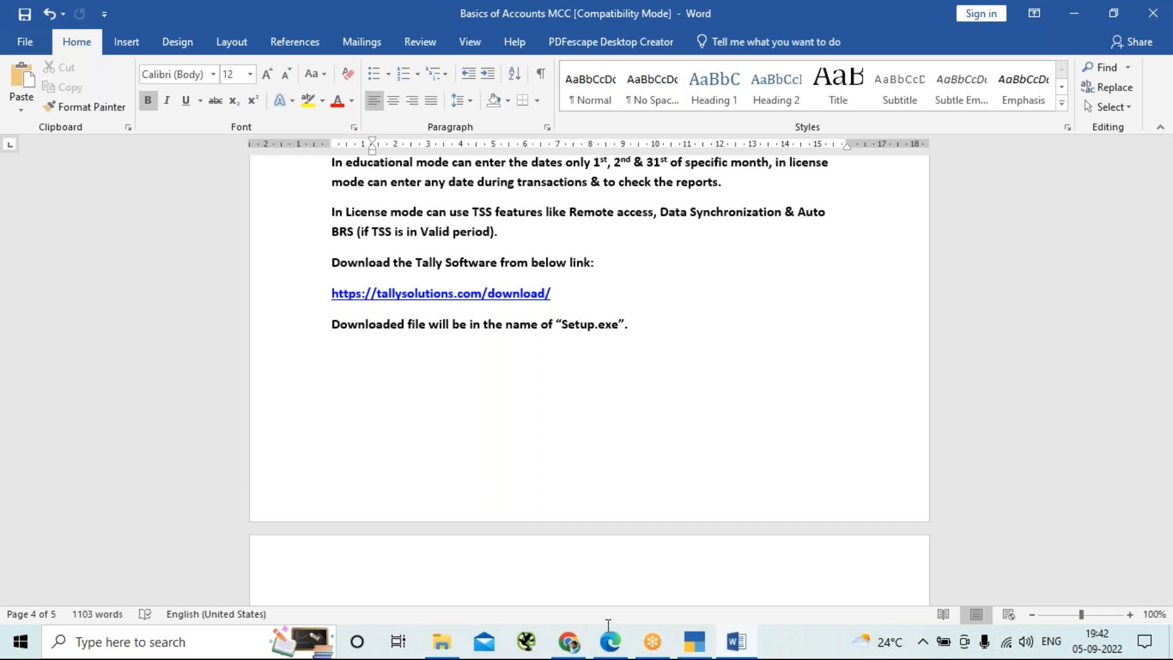
pyautogui.click(486, 60)
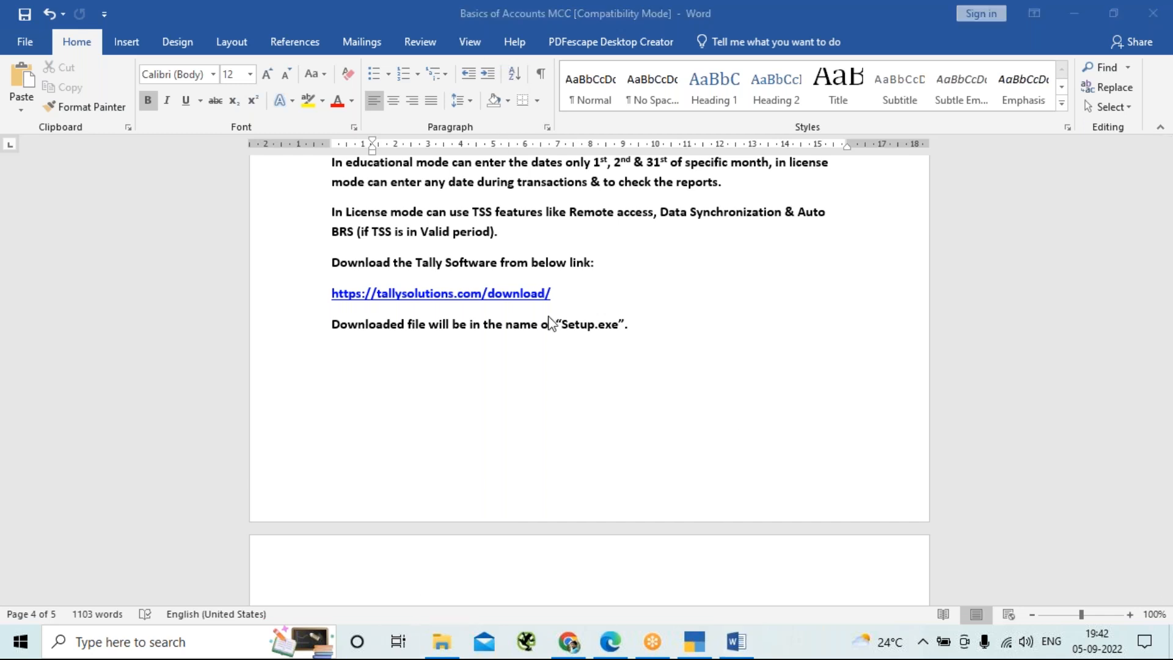
# Return to TallyPrime, quit ledger creation, and go back to the Gateway of Tally.
pyautogui.click(696, 643)
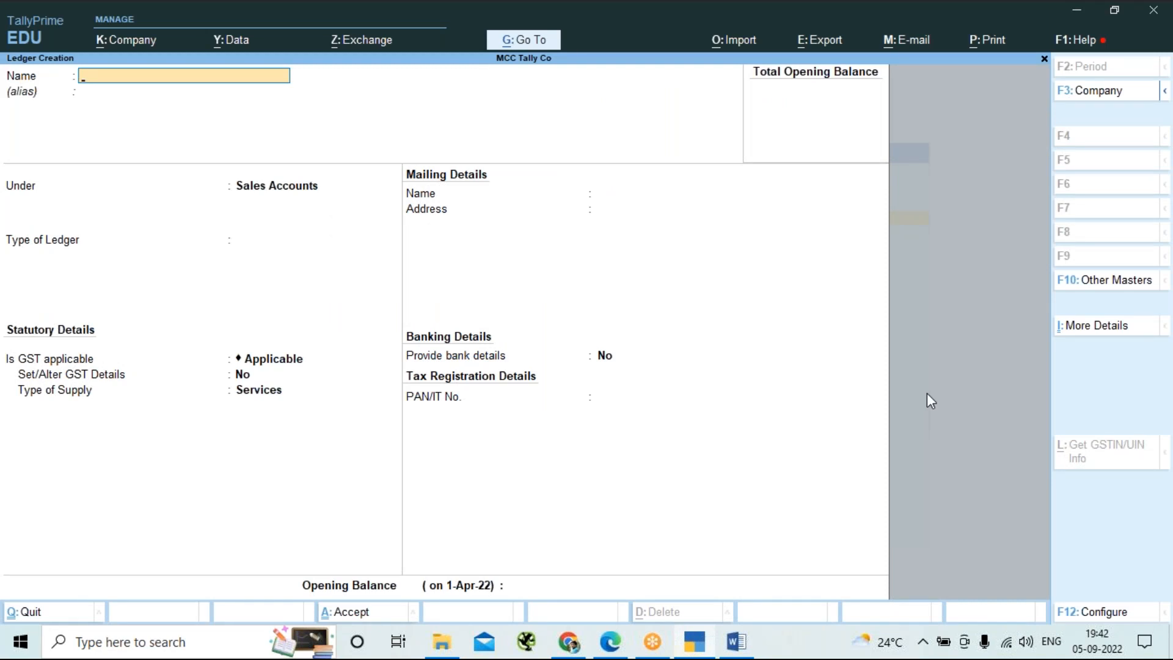
pyautogui.press('Escape')
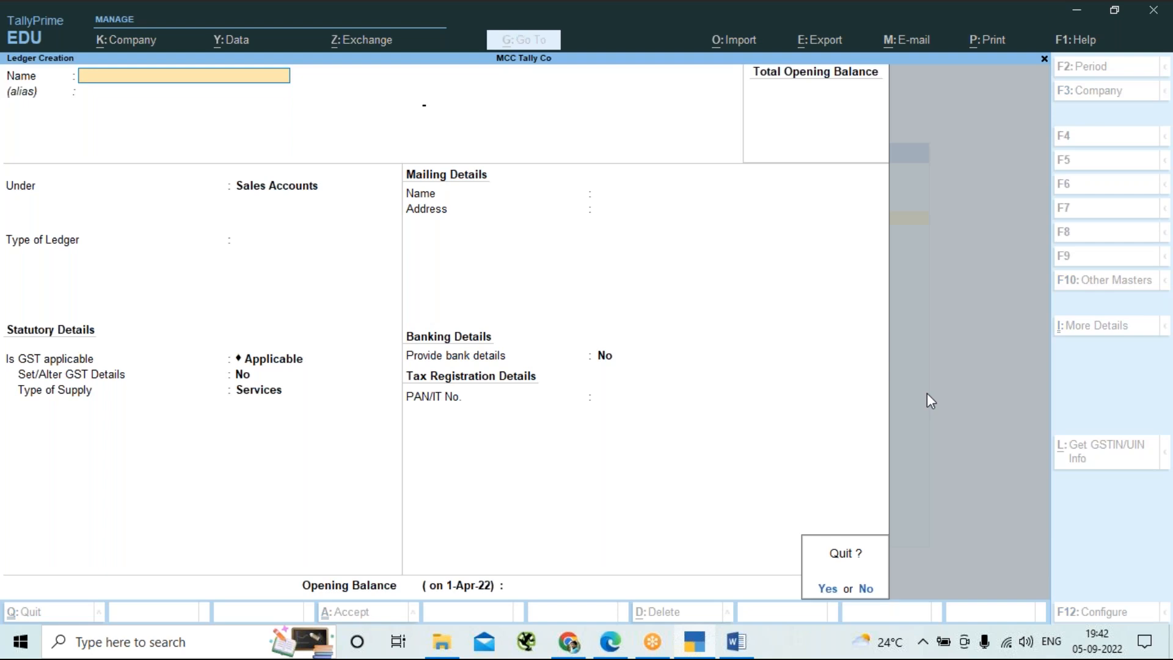
pyautogui.press('Return')
pyautogui.press('Escape')
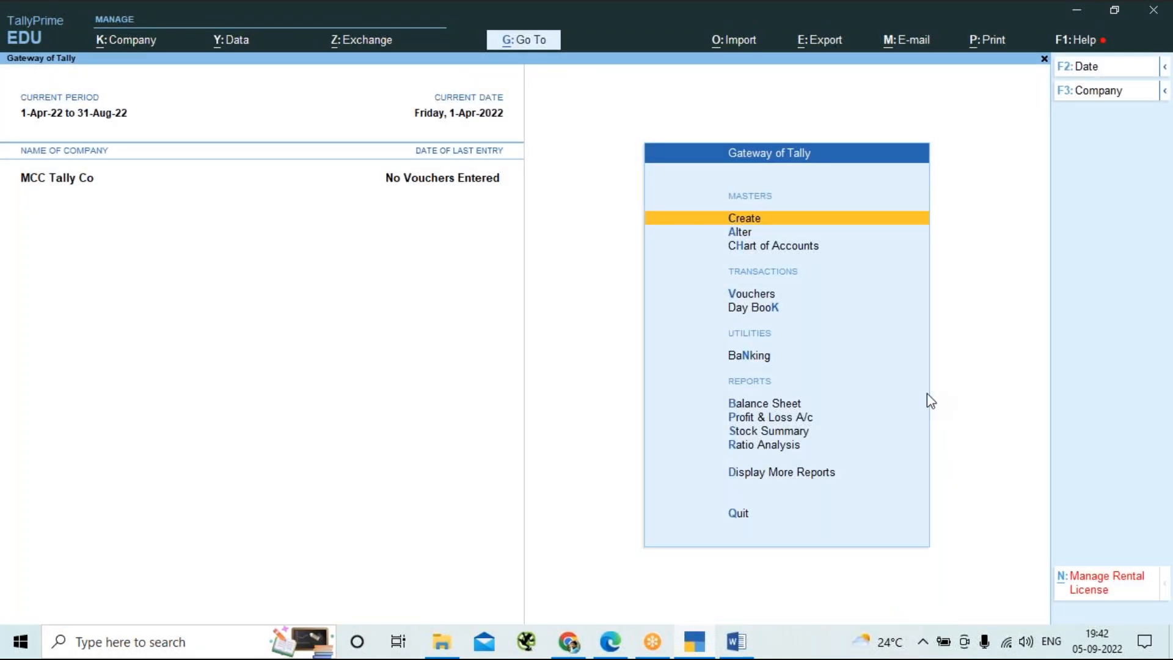
# Review the company's ledgers in the Chart of Accounts, first by group and in Ledger View, and return to the Gateway of Tally.
pyautogui.press('h')
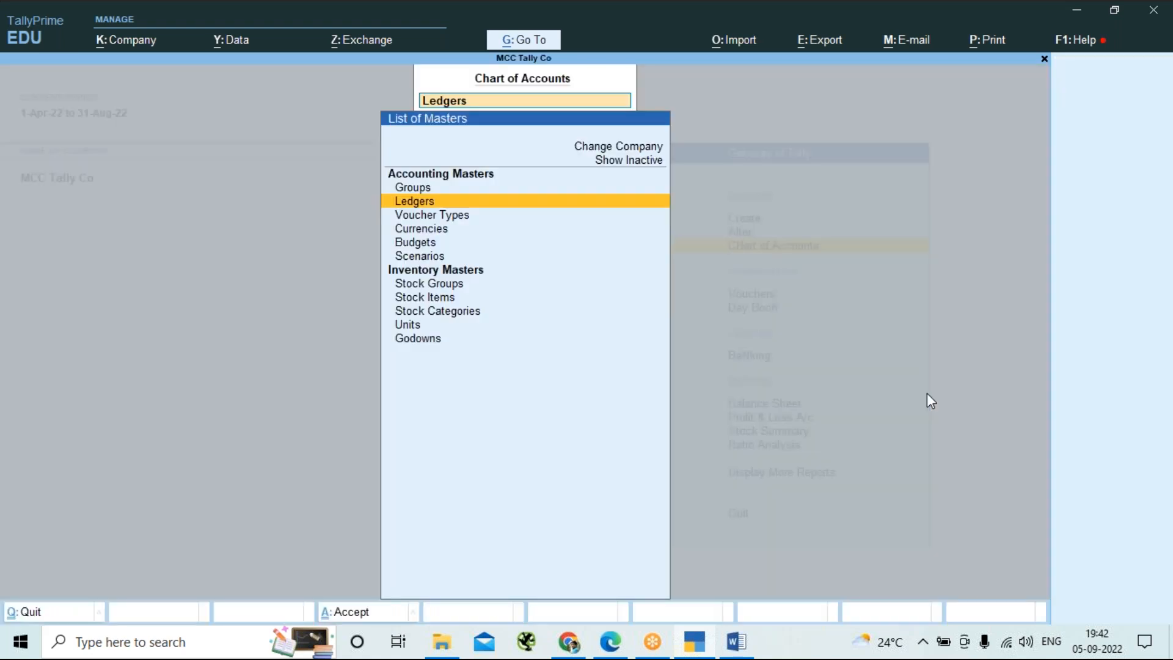
pyautogui.press('Return')
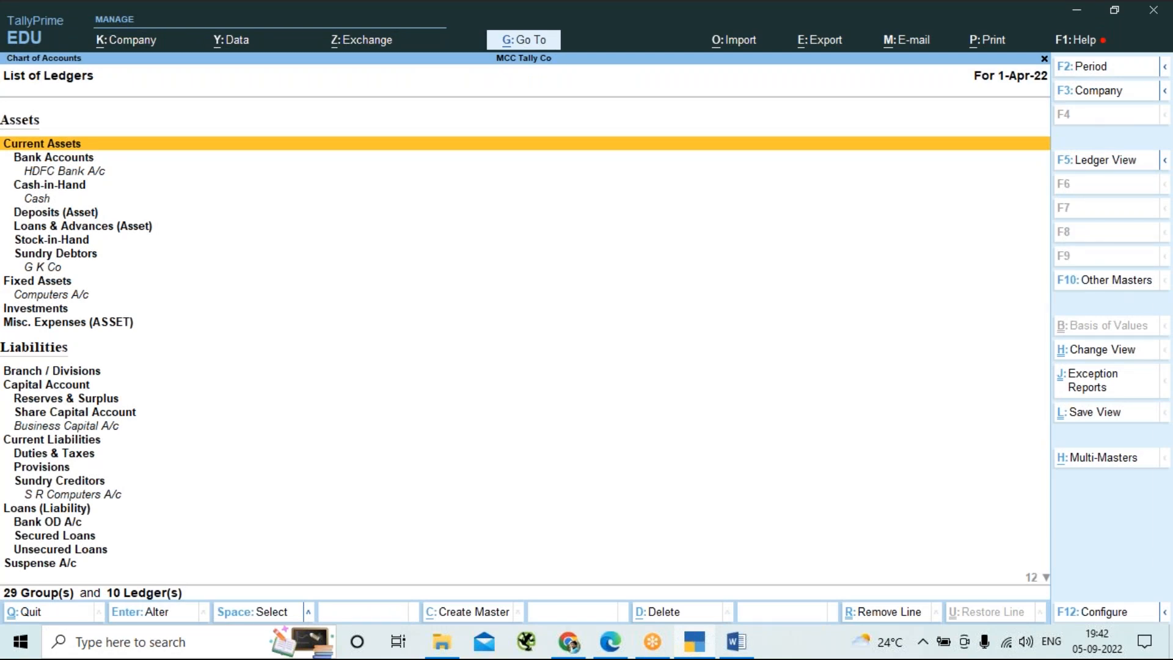
pyautogui.press('F5')
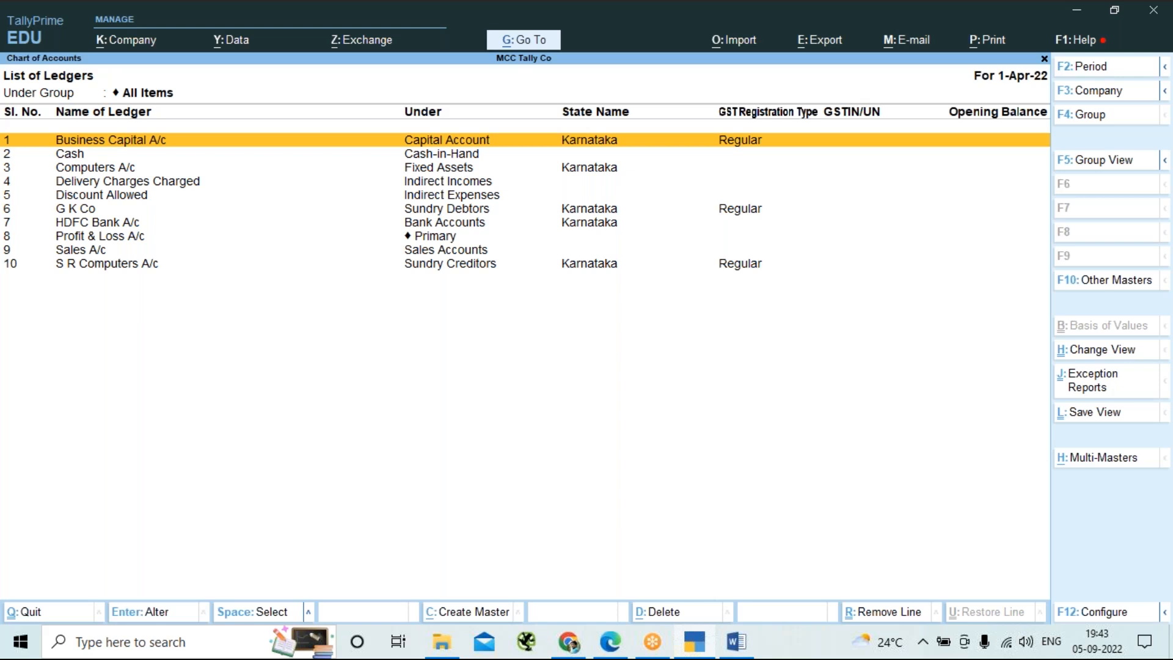
pyautogui.press('Escape')
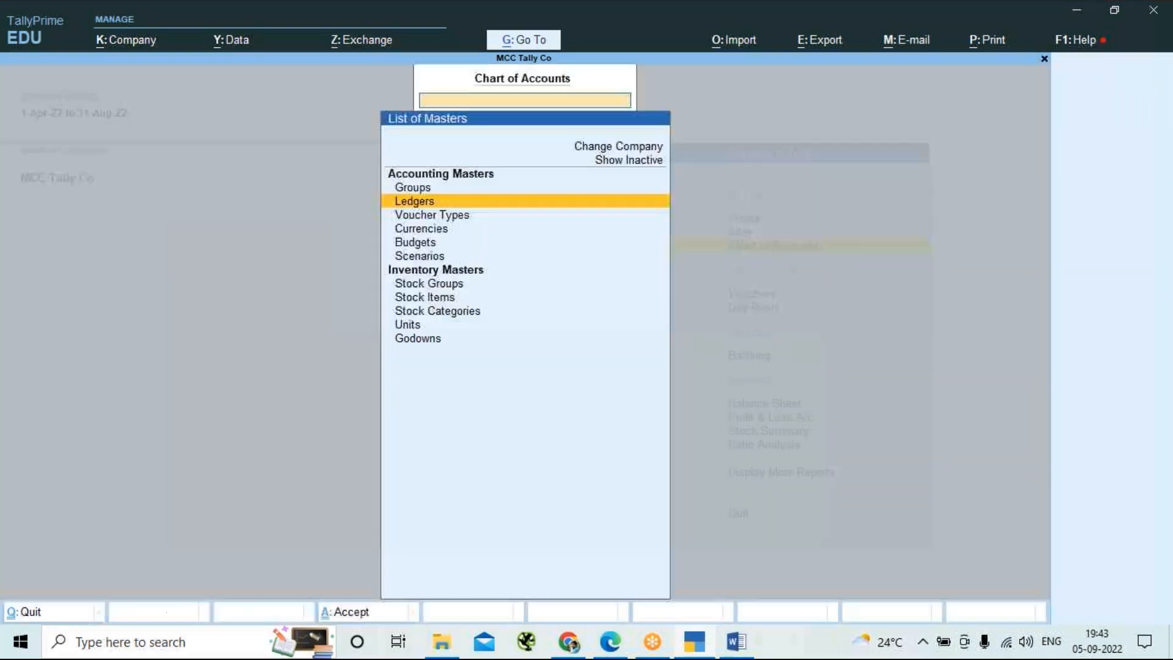
pyautogui.press('Escape')
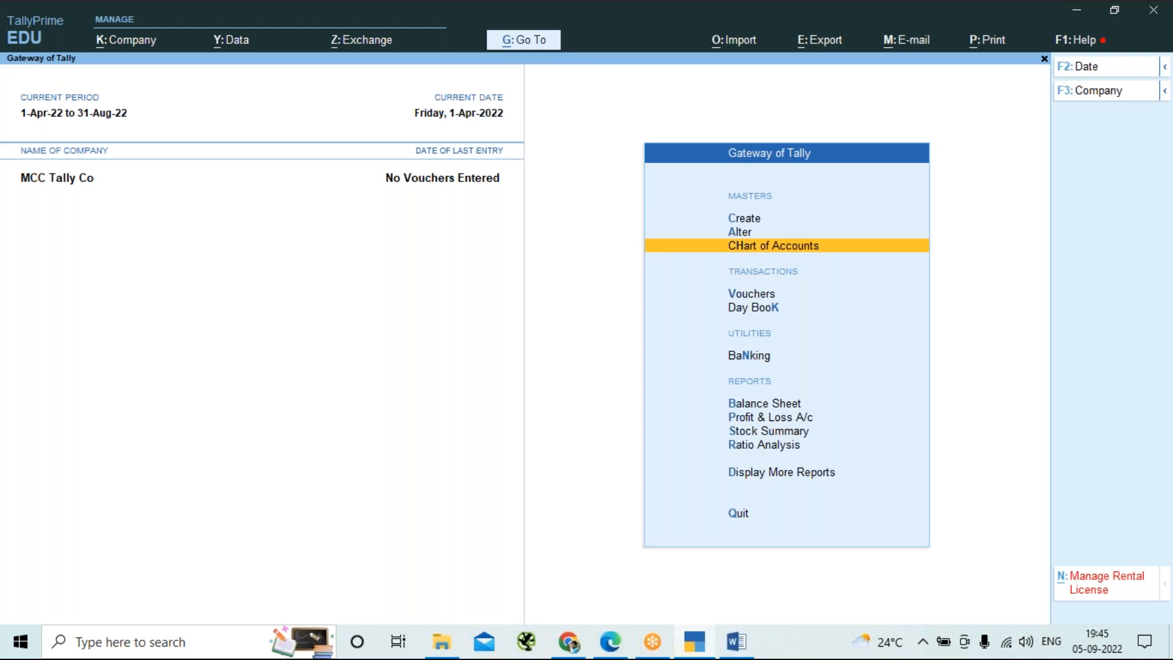
# Display the list of Voucher Types from the Chart of Accounts.
pyautogui.press('Up')
pyautogui.press('Up')
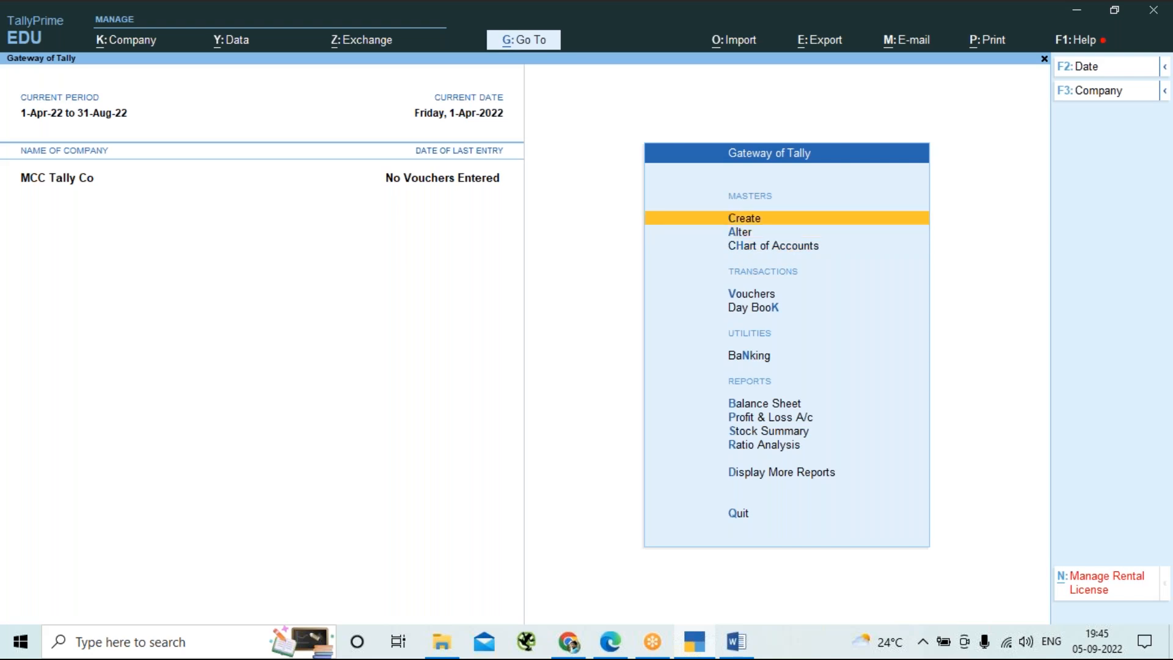
pyautogui.press('Down')
pyautogui.press('Down')
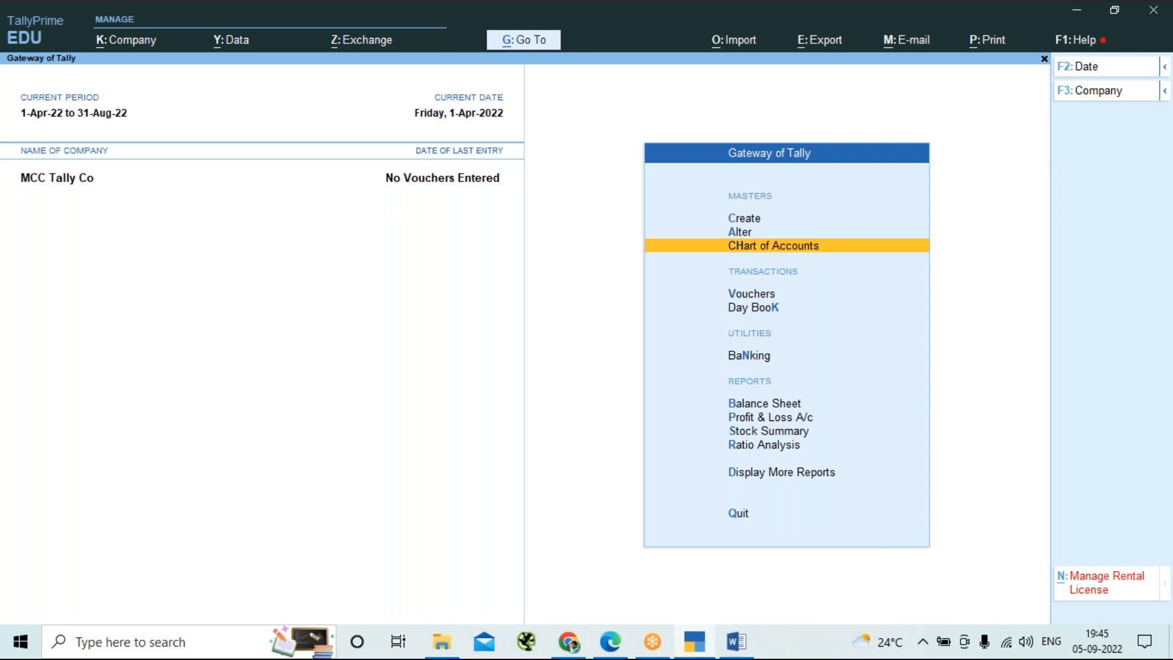
pyautogui.press('Return')
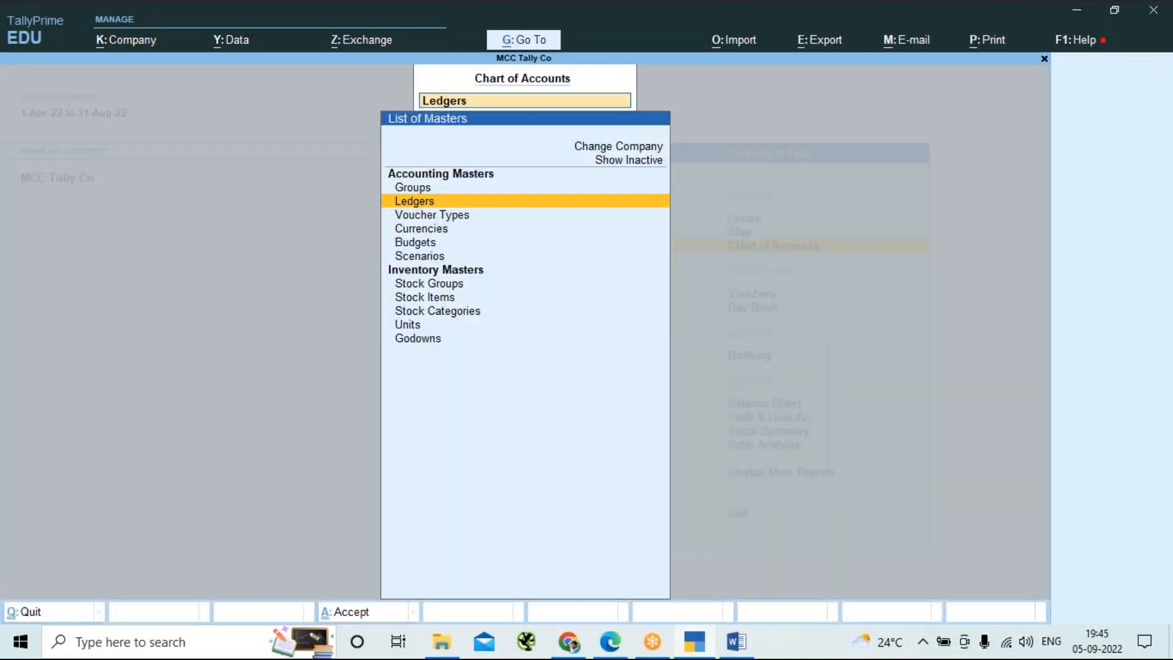
pyautogui.press('Down')
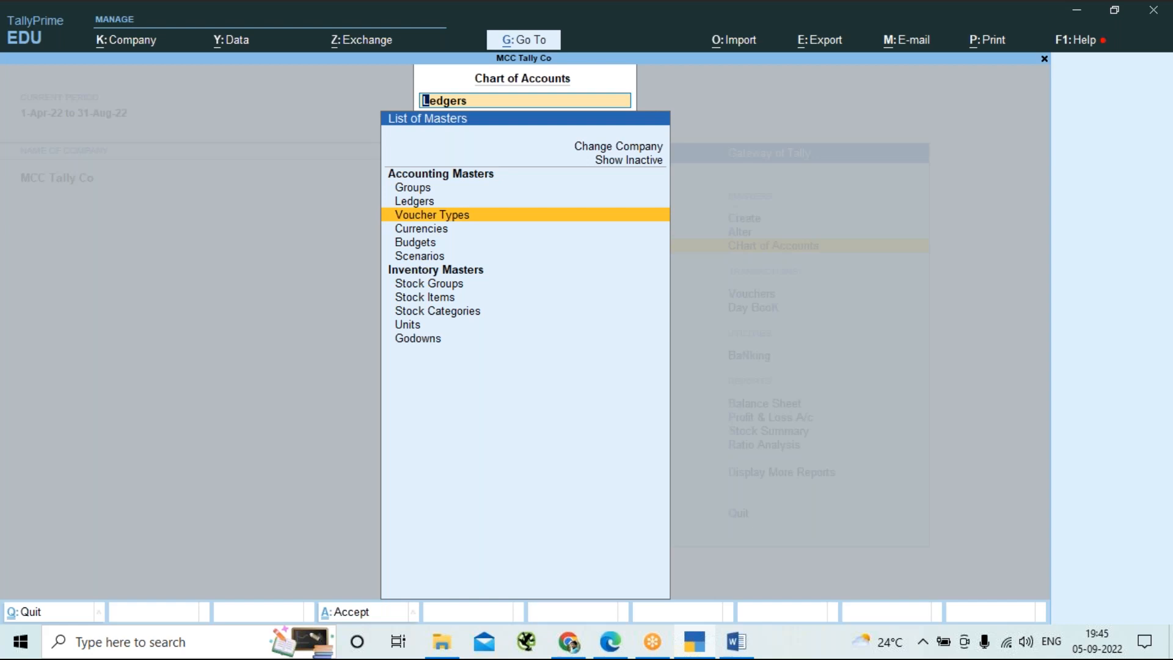
pyautogui.press('Return')
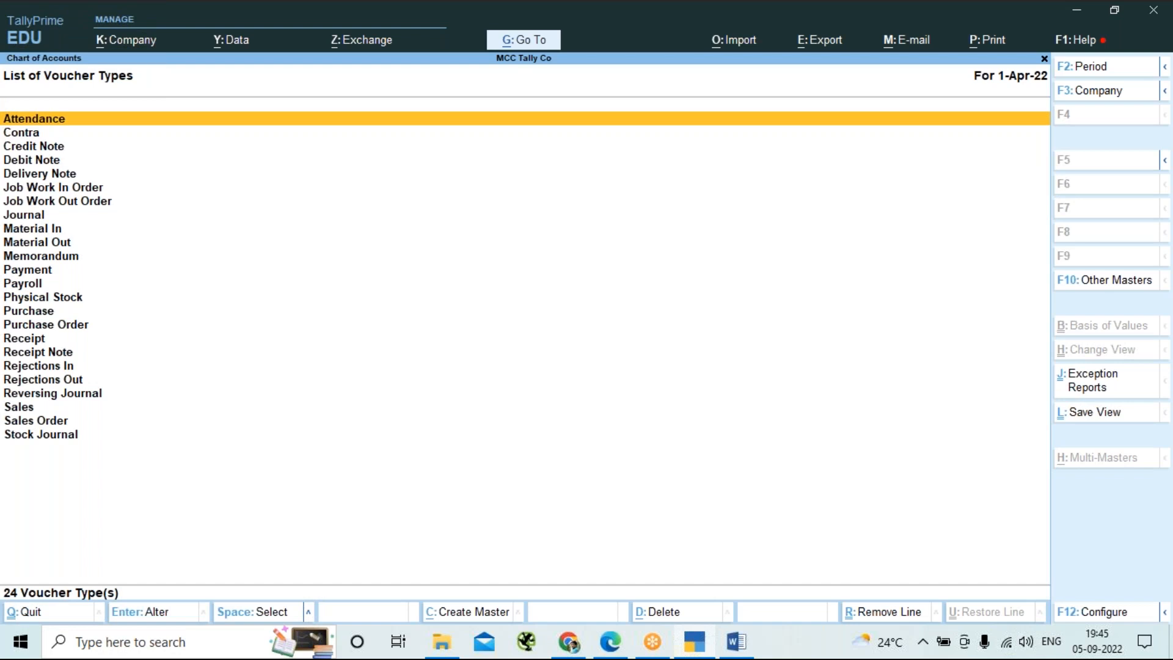
# Switch to the Word notes and add the line "Voucher Types (Transactions types)" below the last paragraph of the document.
pyautogui.press('alt')
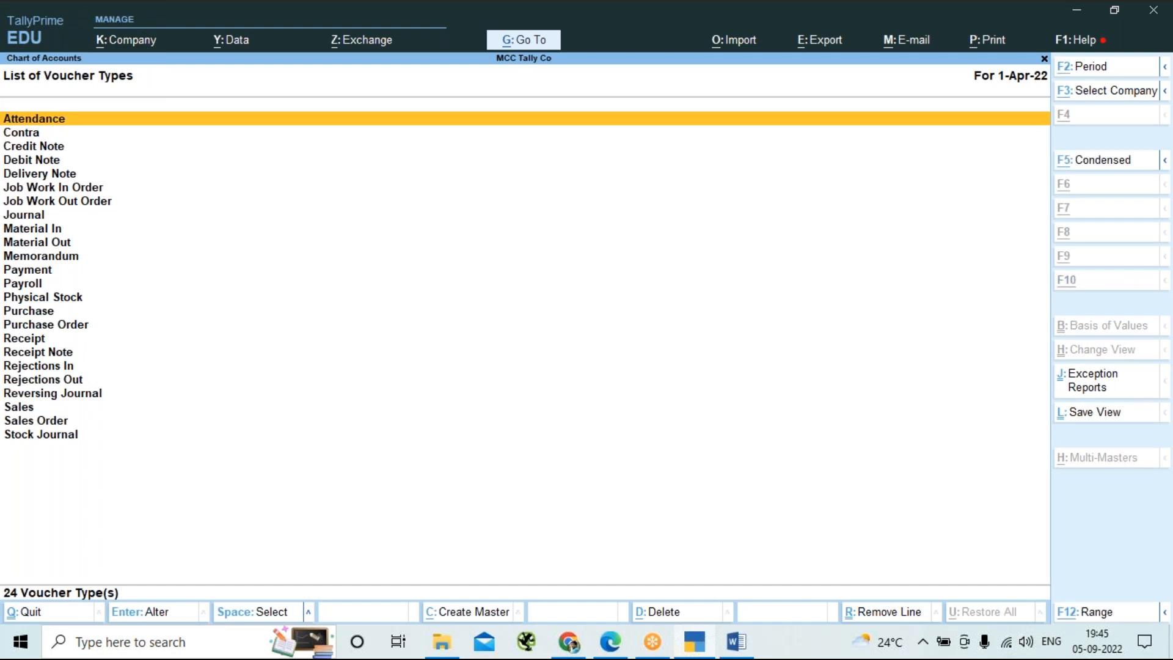
pyautogui.hotkey('alt', 'Tab')
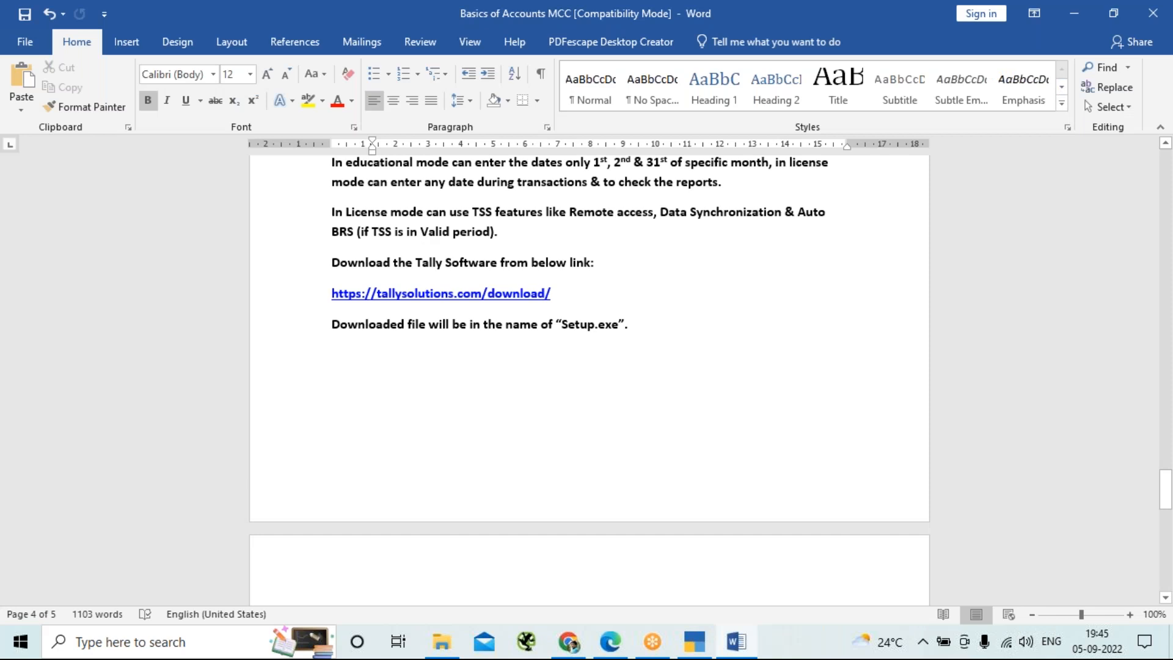
pyautogui.hotkey('alt', 'Tab')
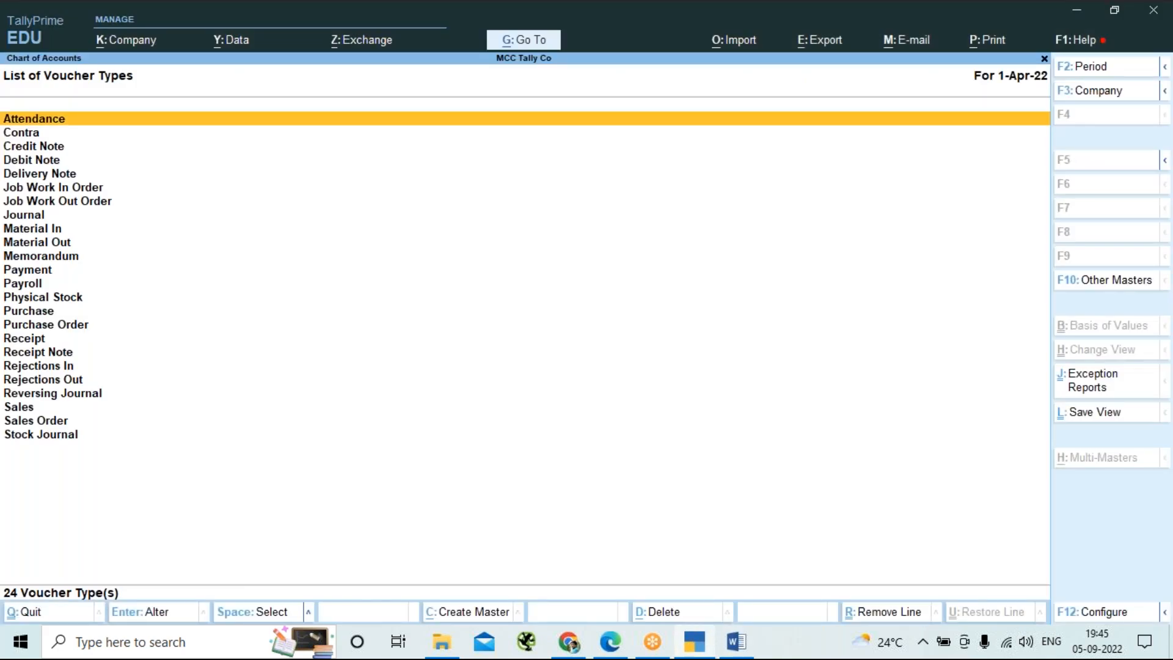
pyautogui.hotkey('alt', 'Tab')
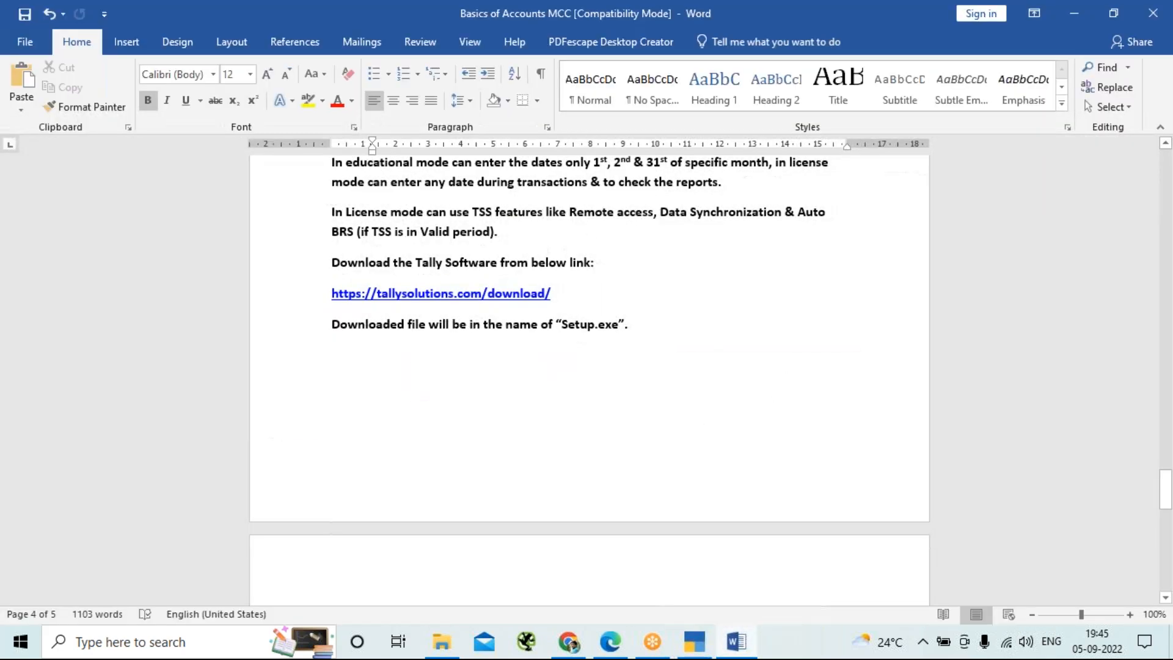
pyautogui.scroll(-10, 519, 201)
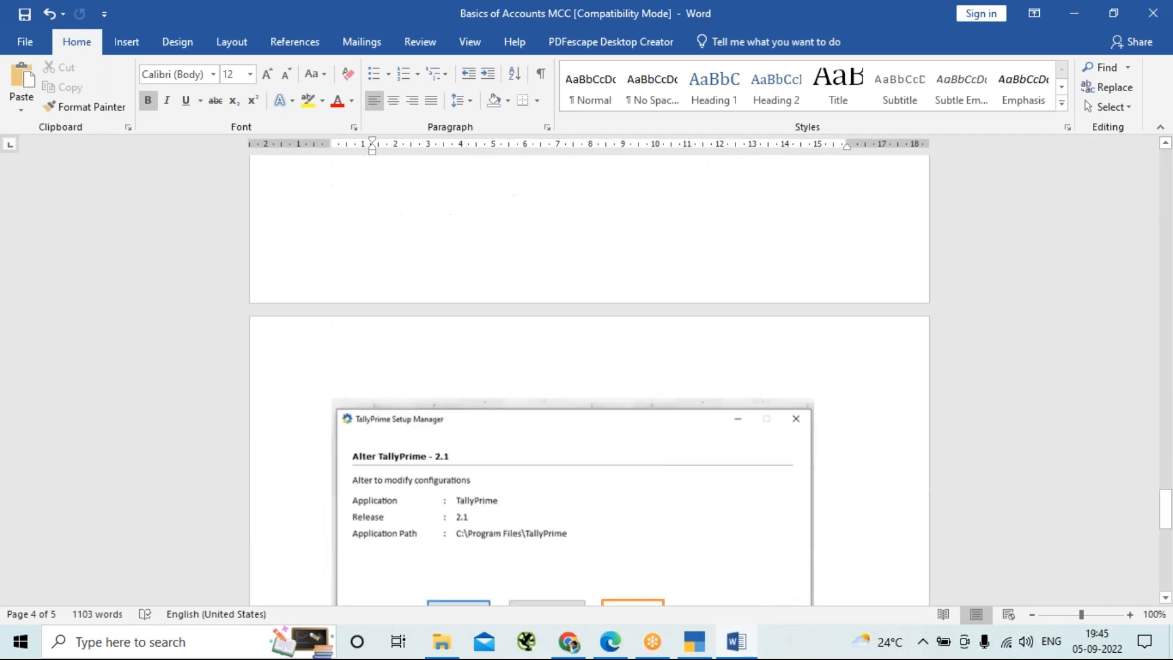
pyautogui.scroll(-6, 519, 200)
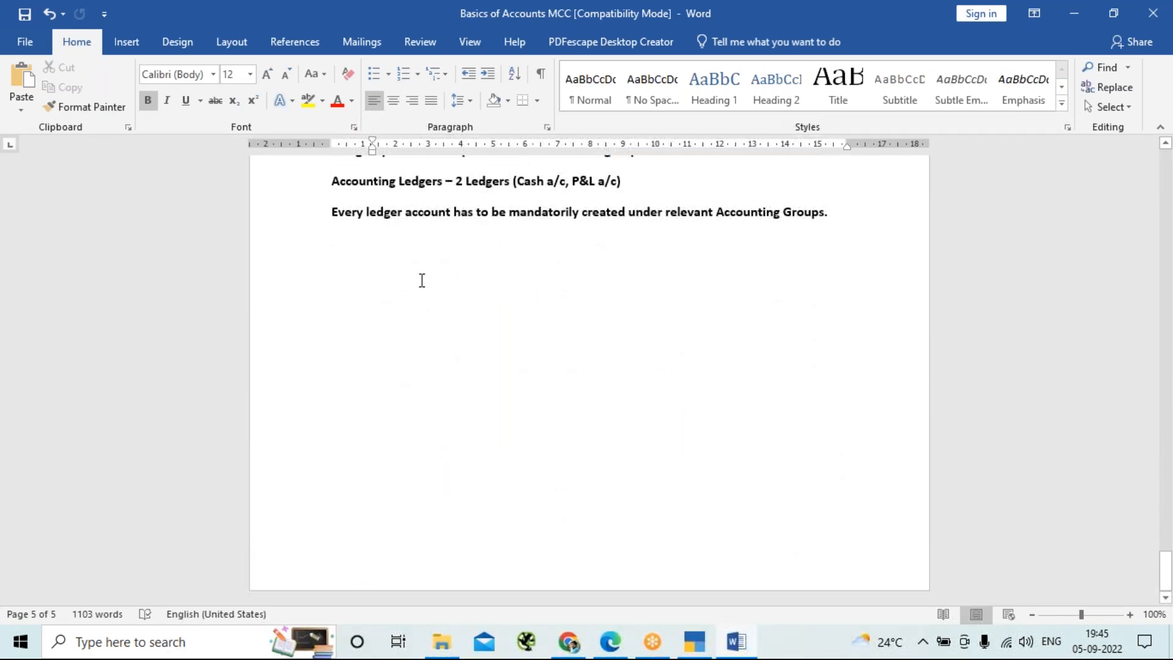
pyautogui.click(432, 270)
pyautogui.write('A')
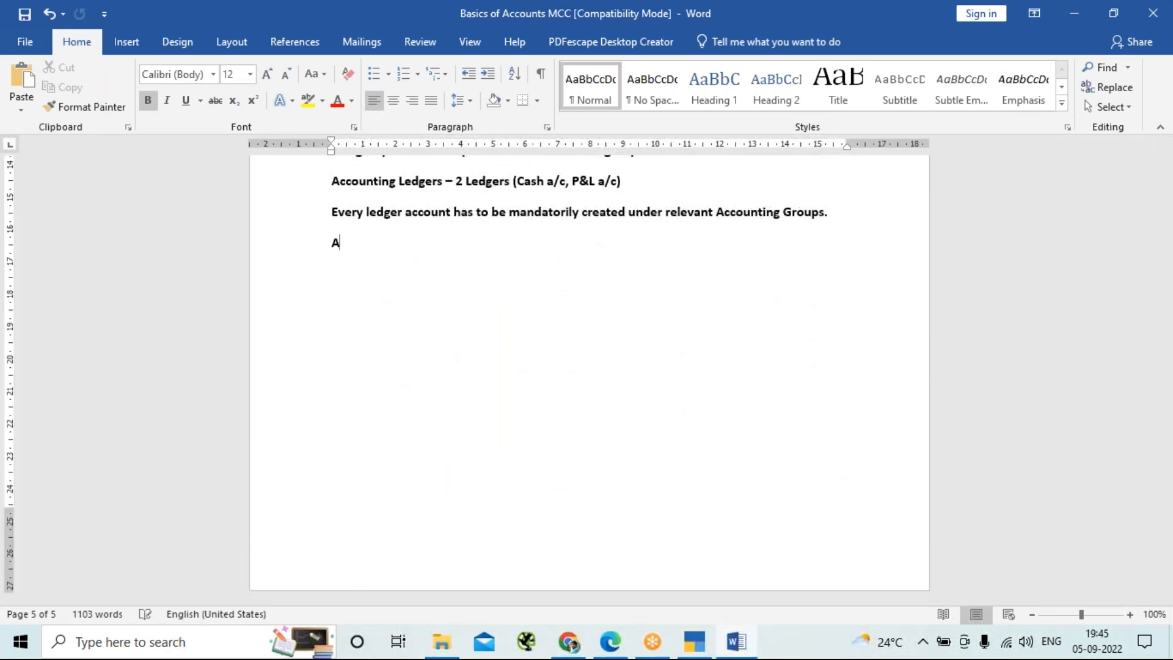
pyautogui.press('BackSpace')
pyautogui.write('Voucher Types')
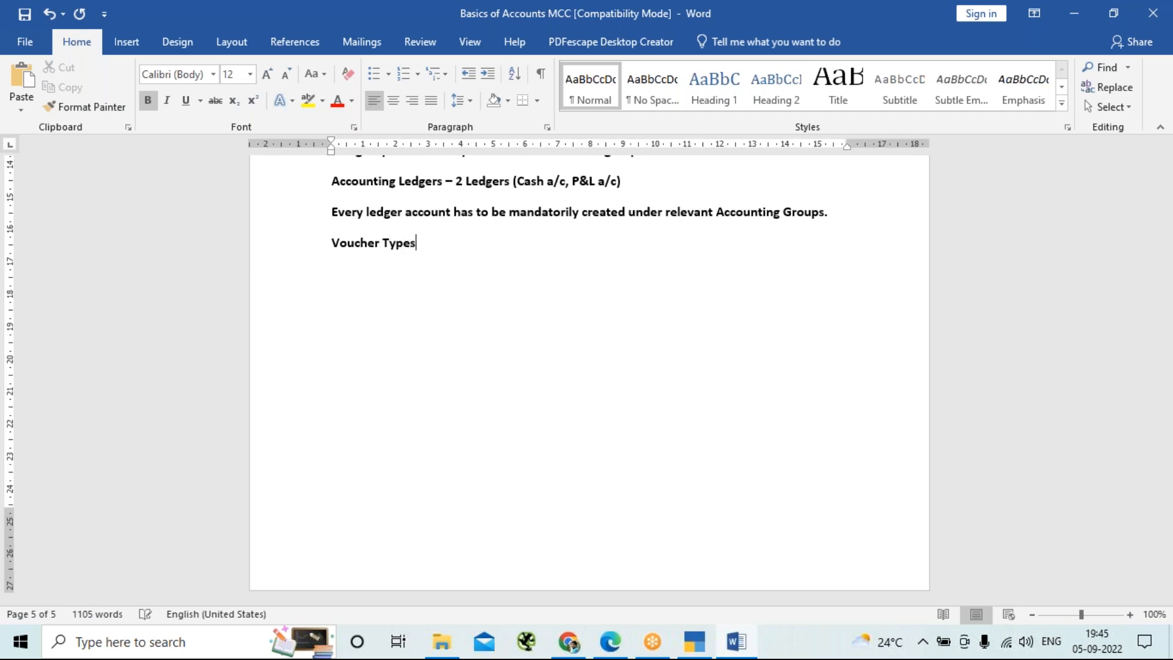
pyautogui.write(' (')
pyautogui.write('Transac')
pyautogui.write('tions')
pyautogui.write(' types')
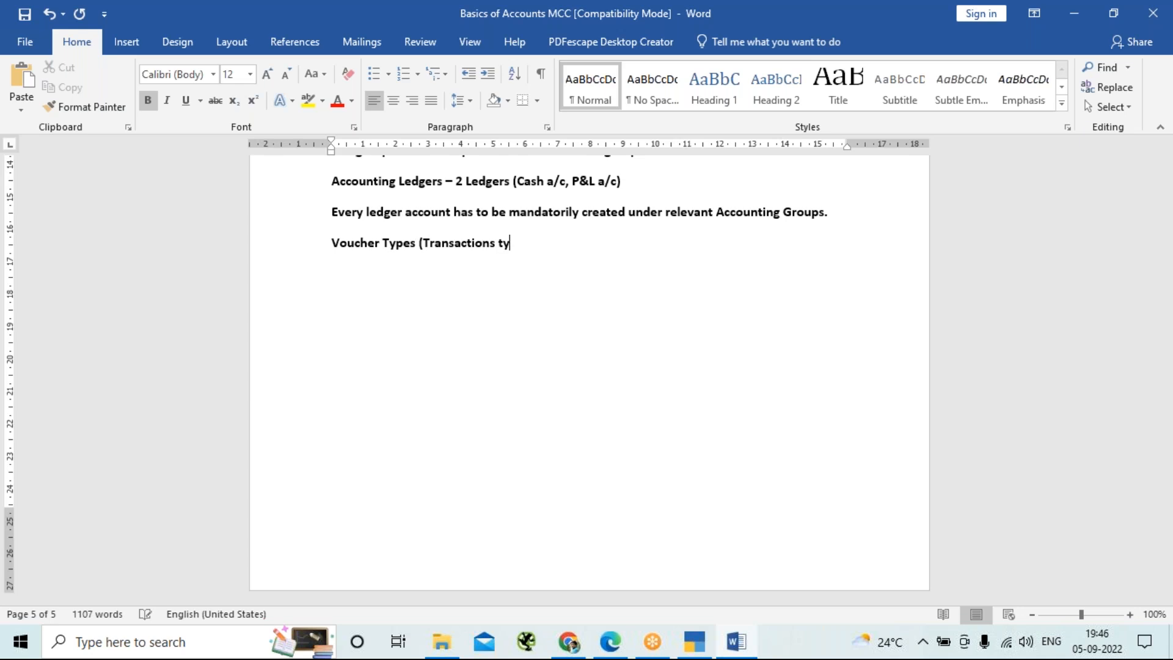
pyautogui.write(')')
pyautogui.press('Return')
# Add the heading "Accounting Voucher types (8):" below the Voucher Types line.
pyautogui.write('Accounting Vouche')
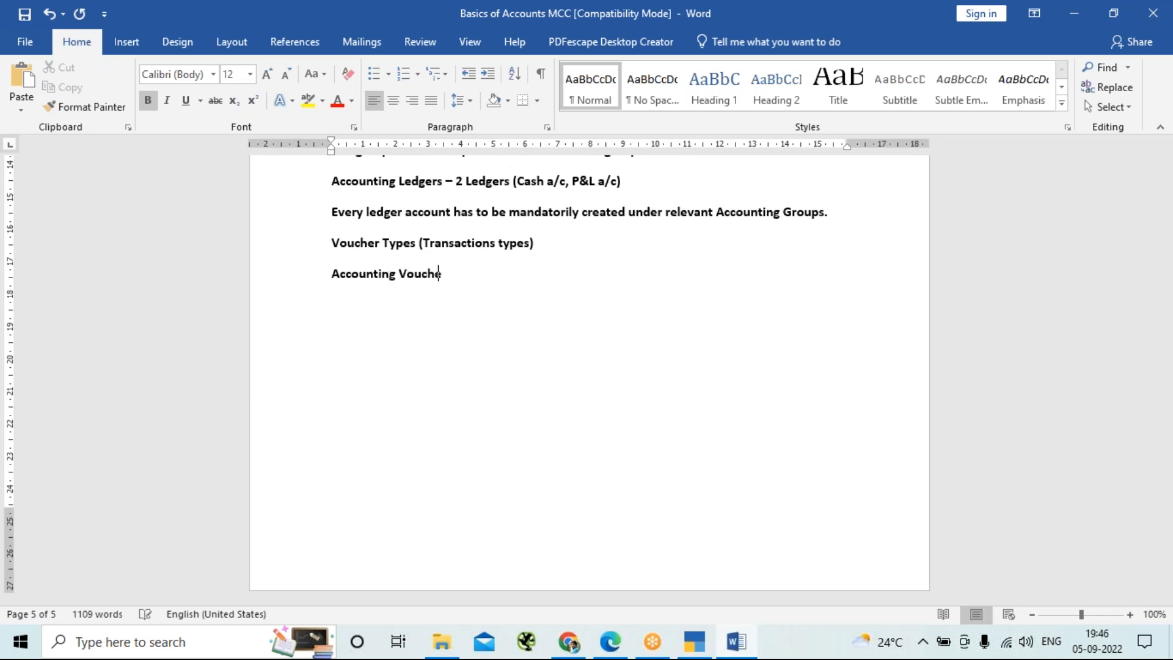
pyautogui.write('r types:')
pyautogui.press('Return')
pyautogui.press('BackSpace')
pyautogui.write('(8):')
pyautogui.press('Return')
# Start a numbered list under the accounting heading with the items Contra, Payment, Receipt and Journal.
pyautogui.click(408, 76)
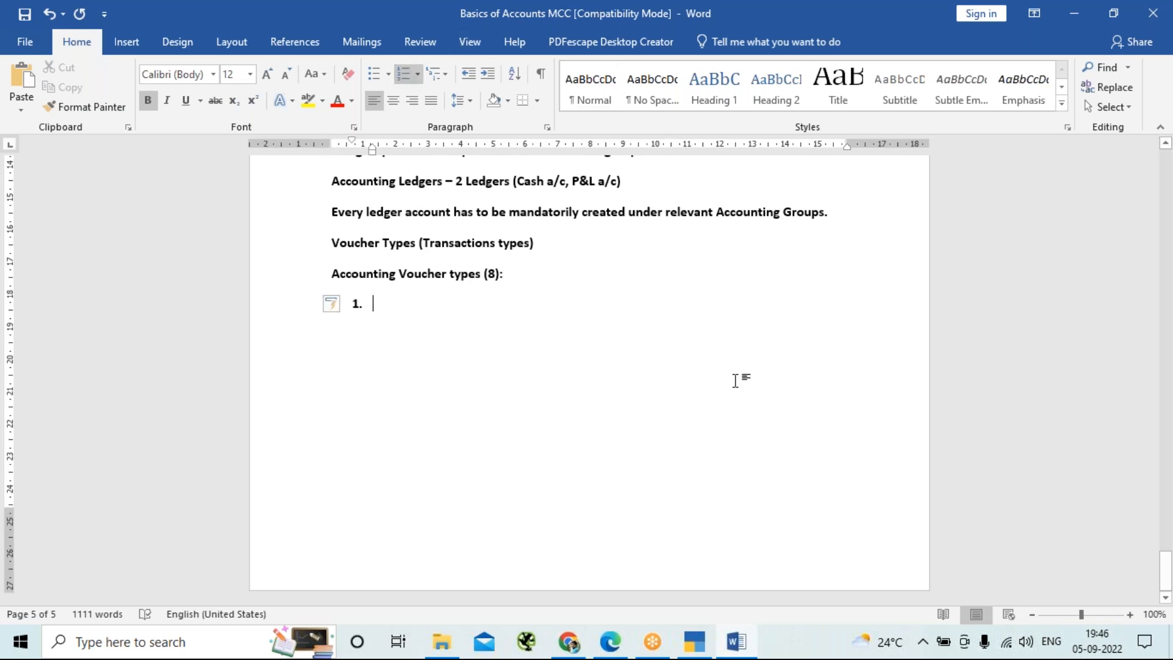
pyautogui.write('Co')
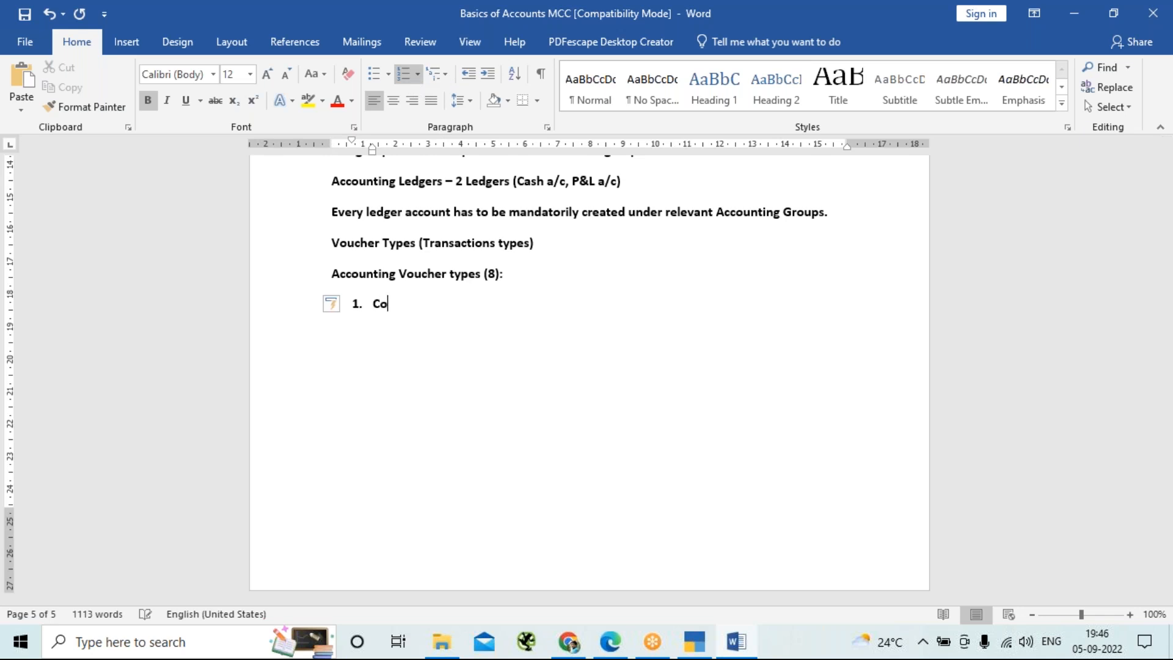
pyautogui.write('ntra')
pyautogui.press('Return')
pyautogui.write('Payment')
pyautogui.press('Return')
pyautogui.write('R')
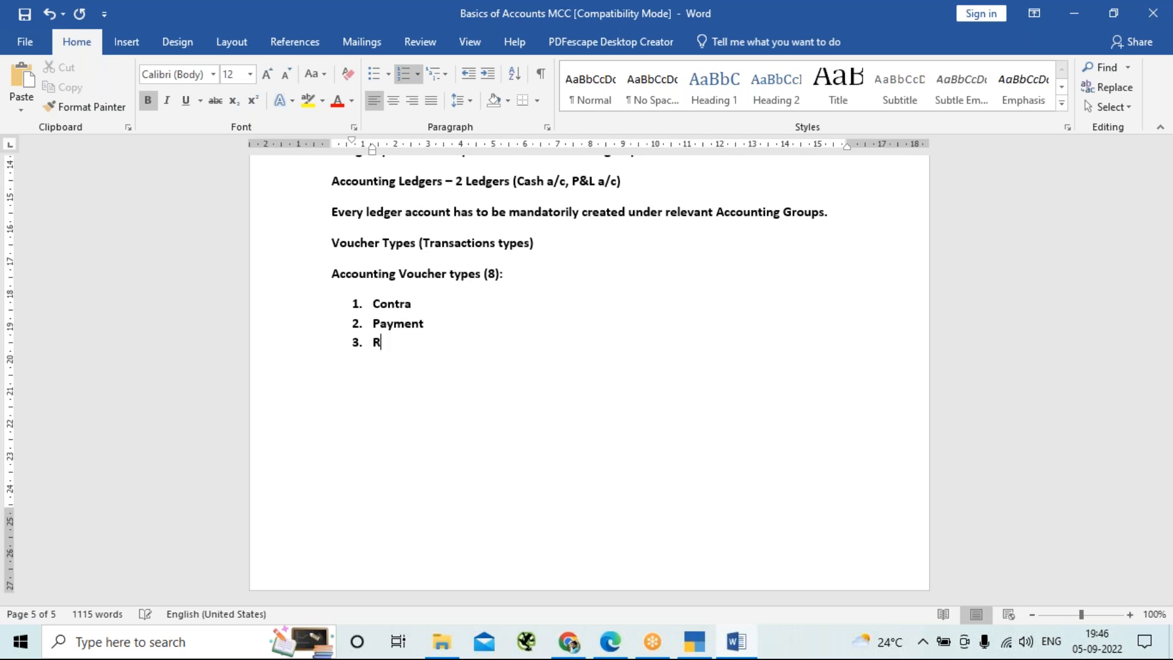
pyautogui.write('eceipt')
pyautogui.press('Return')
pyautogui.write('Journal')
pyautogui.press('Return')
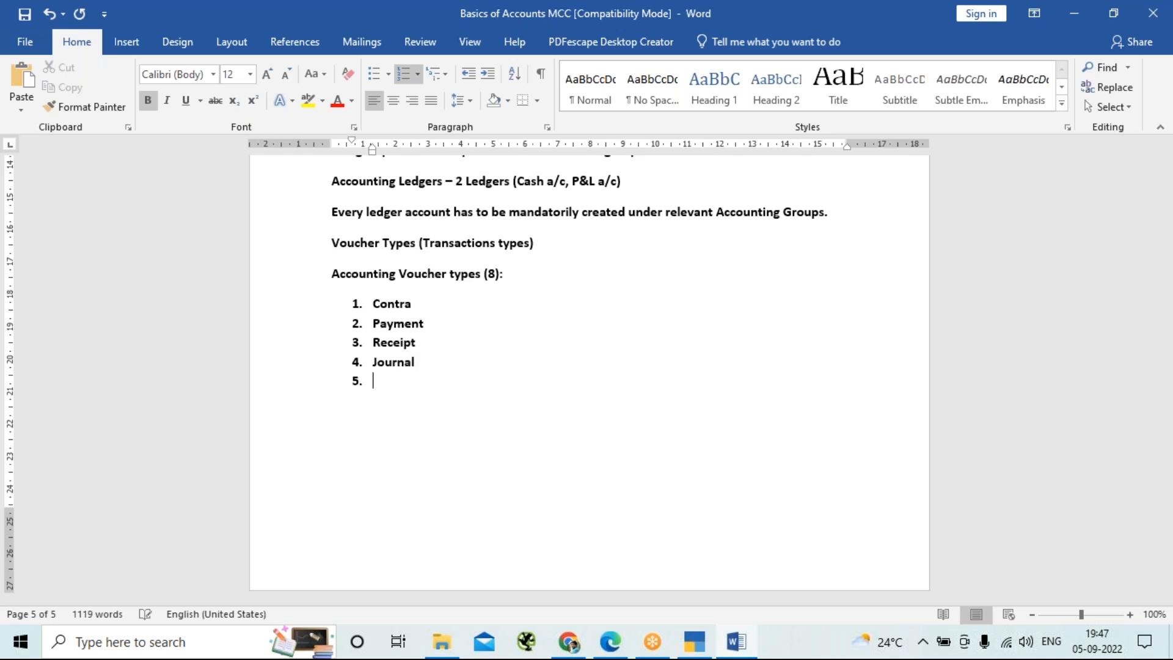
# Complete the accounting list with Purchase, Debit Note, Sales and Credit Note, end the numbering, and save the document.
pyautogui.write('Purchase')
pyautogui.press('Return')
pyautogui.write('De')
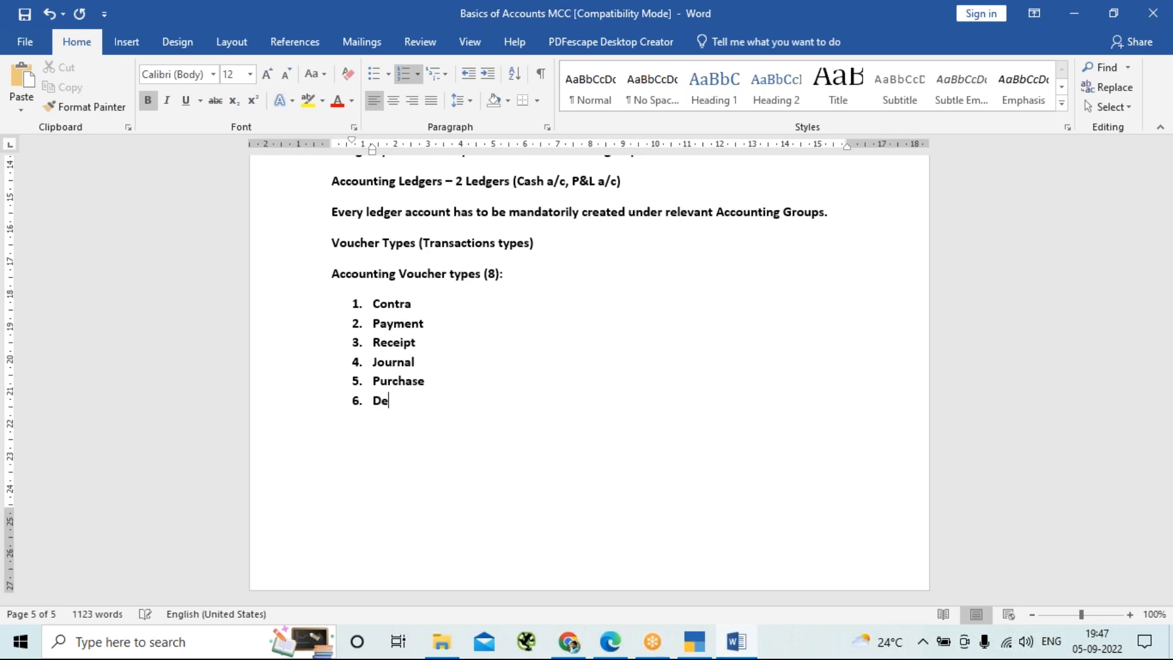
pyautogui.write('bit Note')
pyautogui.press('Return')
pyautogui.write('Sales')
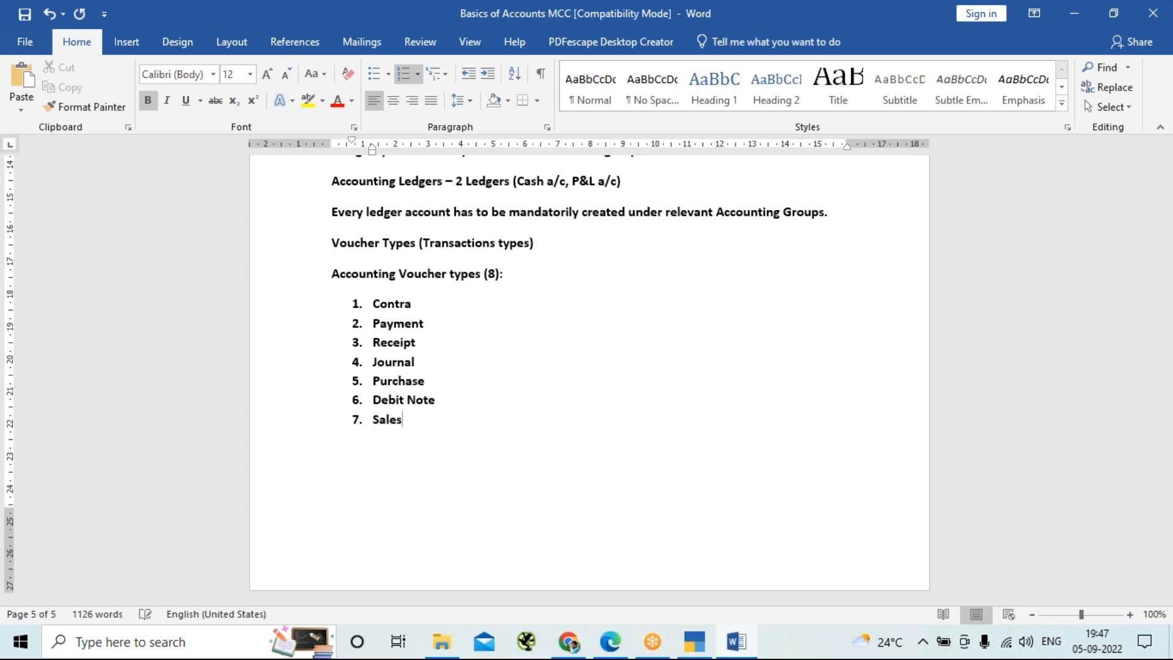
pyautogui.press('Return')
pyautogui.write('Credit Note')
pyautogui.press('Return')
pyautogui.press('Return')
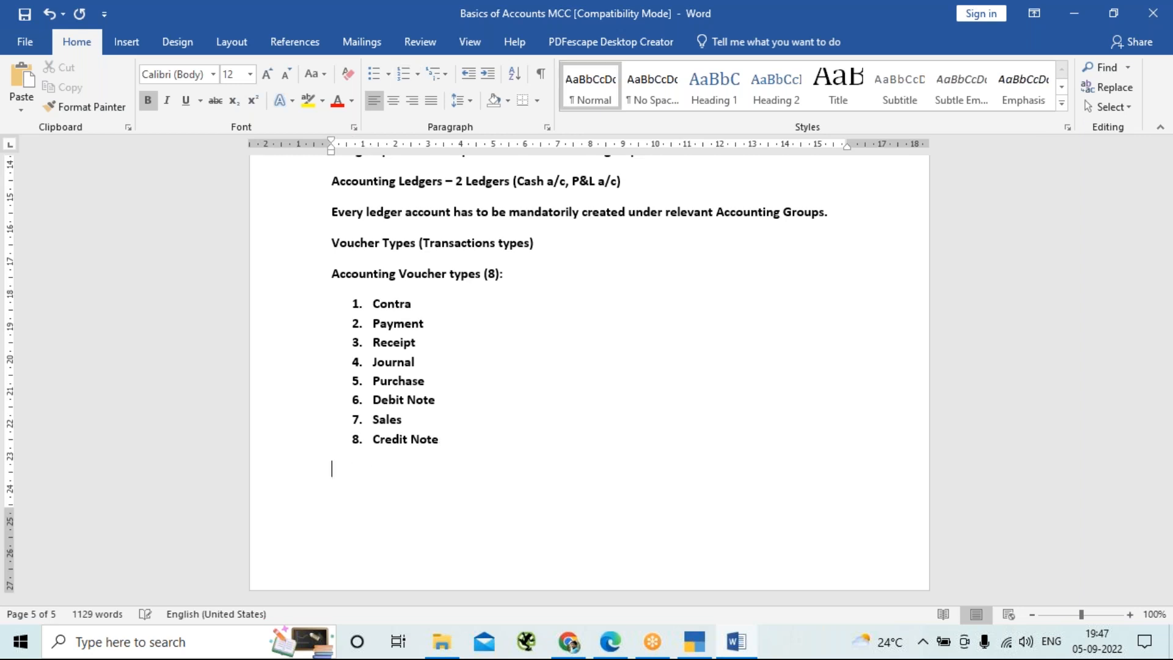
pyautogui.hotkey('ctrl', 's')
# Add the heading "Inventory Voucher types (8):" and start a numbered list below it with Stock Journal.
pyautogui.write('Inventory Voucher')
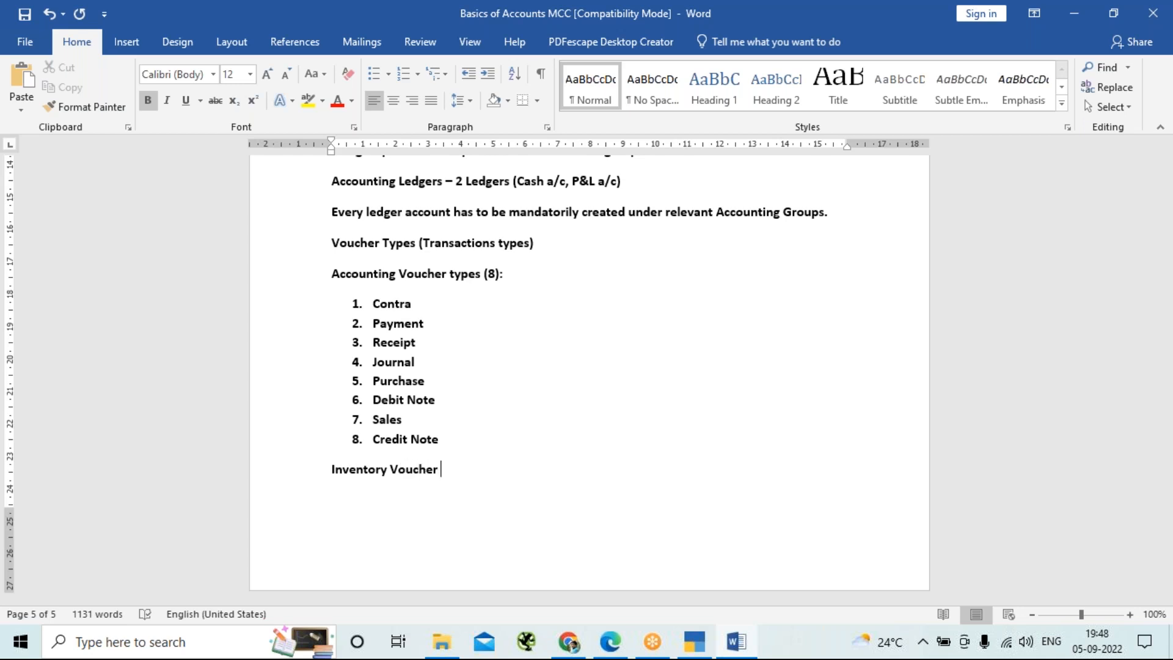
pyautogui.write(' types (8):')
pyautogui.press('Return')
pyautogui.click(405, 74)
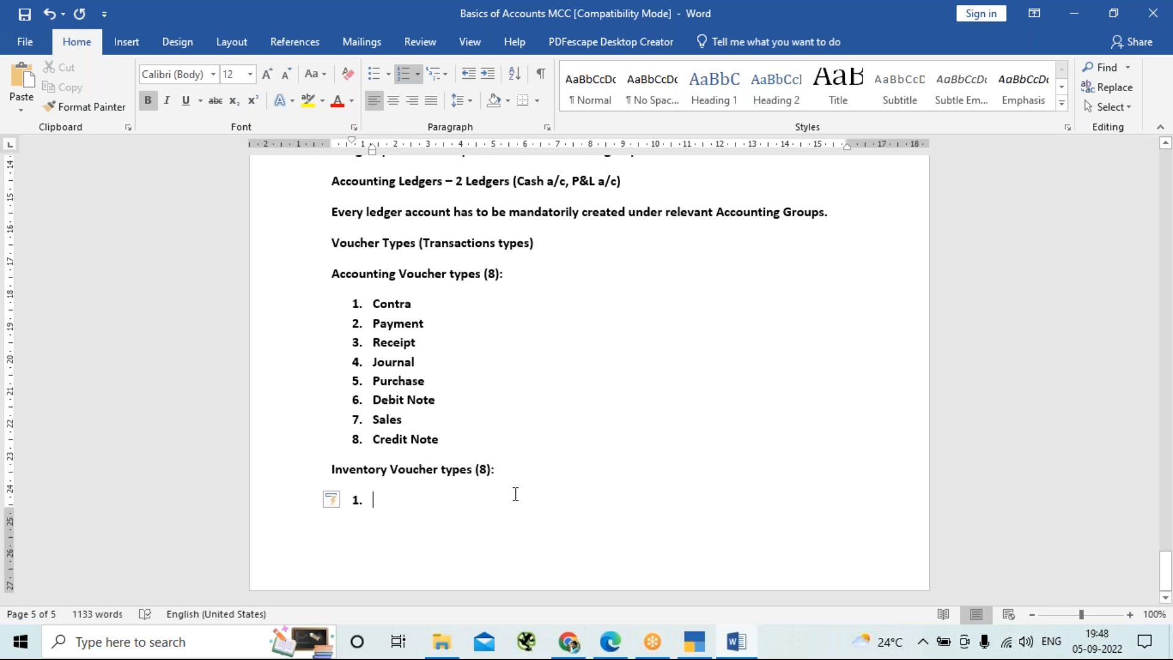
pyautogui.write('Stock Journal')
pyautogui.press('Return')
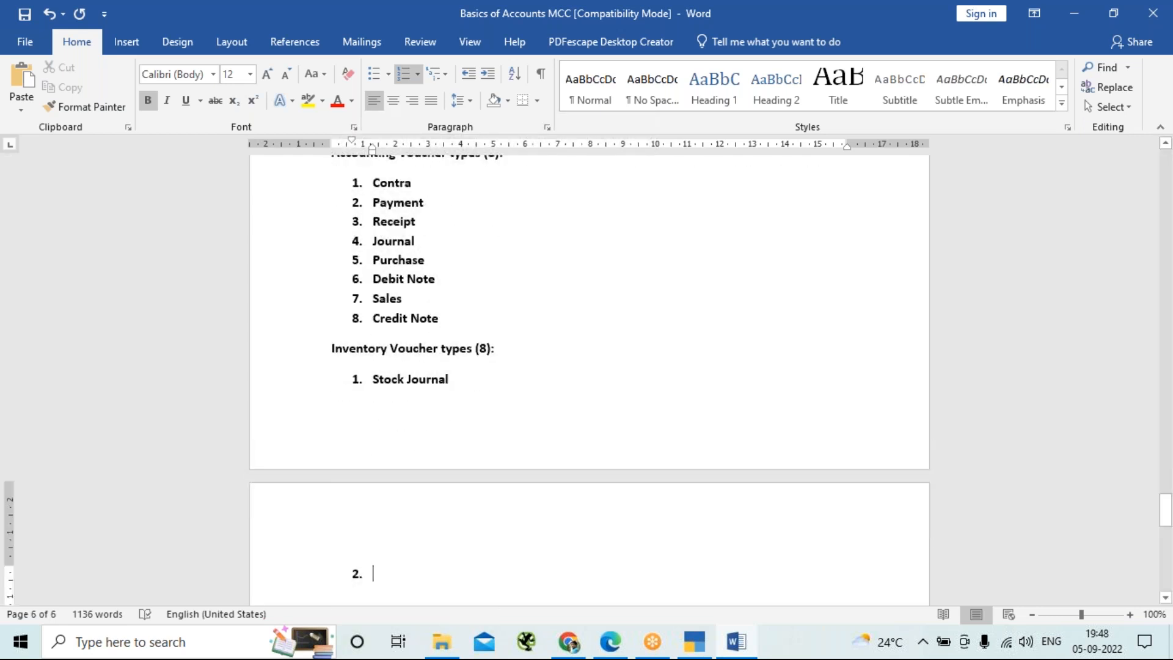
# Continue the inventory voucher list with the items Physical Stock, Receipt Note and Delivery Note.
pyautogui.write('Phys')
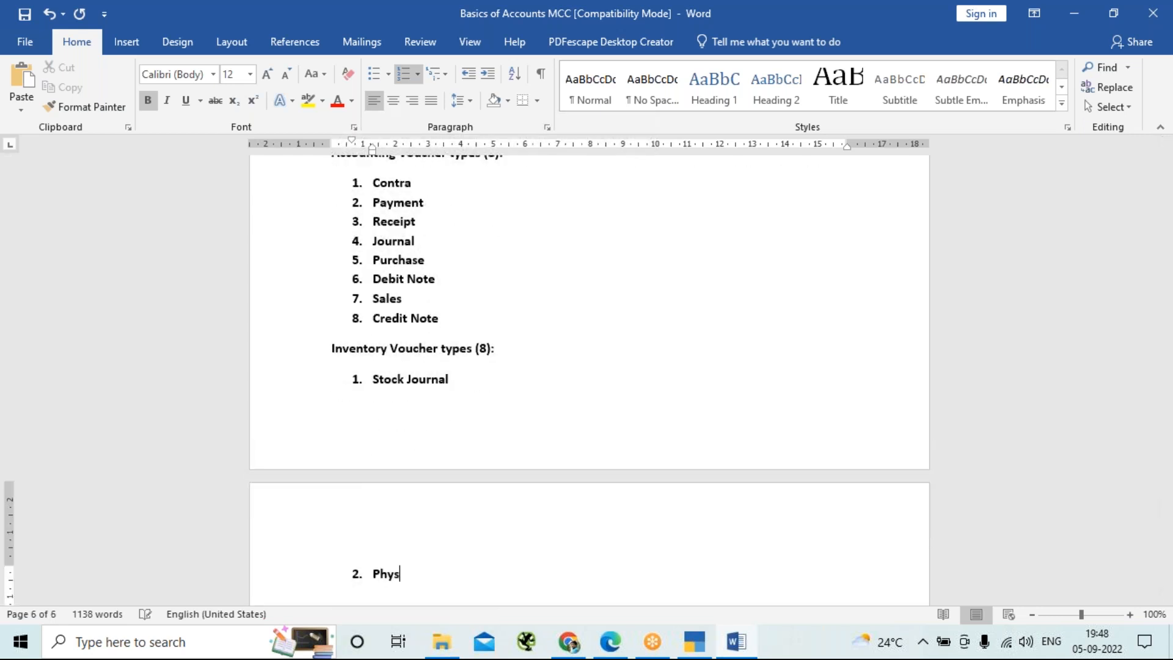
pyautogui.write('ical Stock')
pyautogui.press('Return')
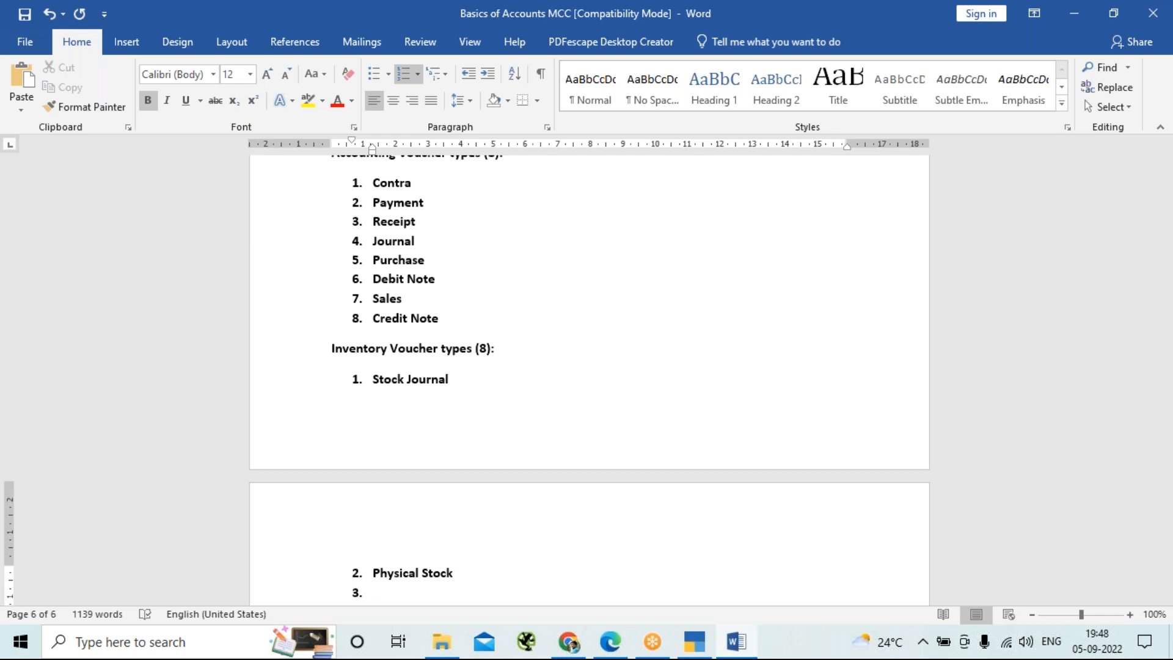
pyautogui.write('Receipt Note')
pyautogui.press('Return')
pyautogui.write('De')
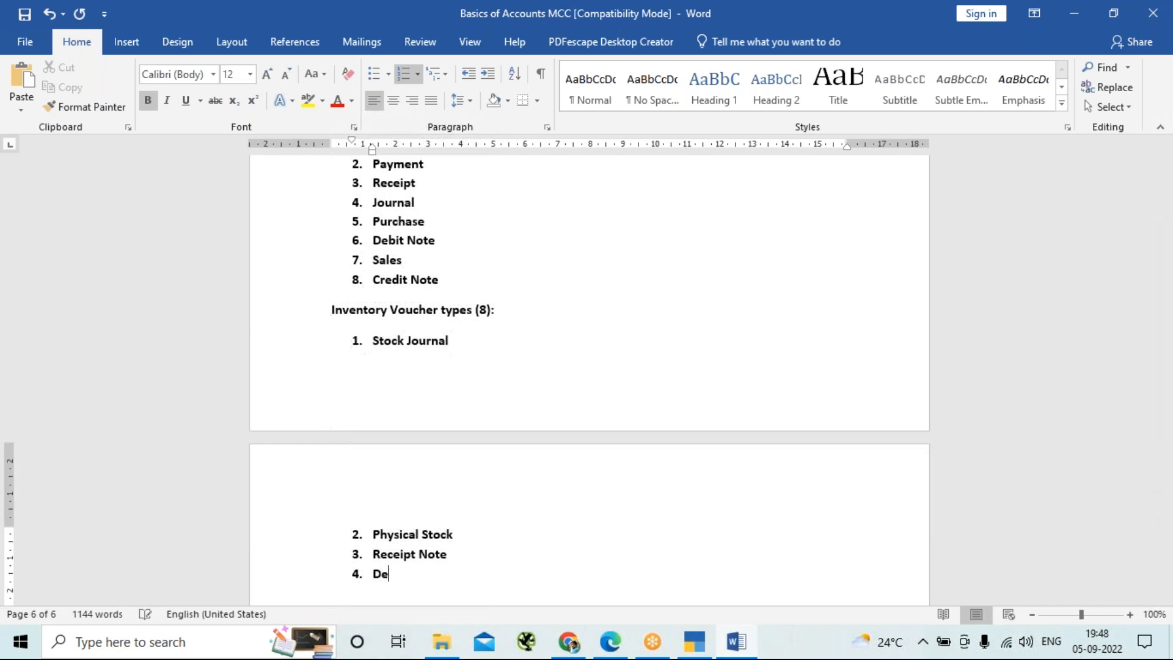
pyautogui.write('livery Note')
pyautogui.press('Return')
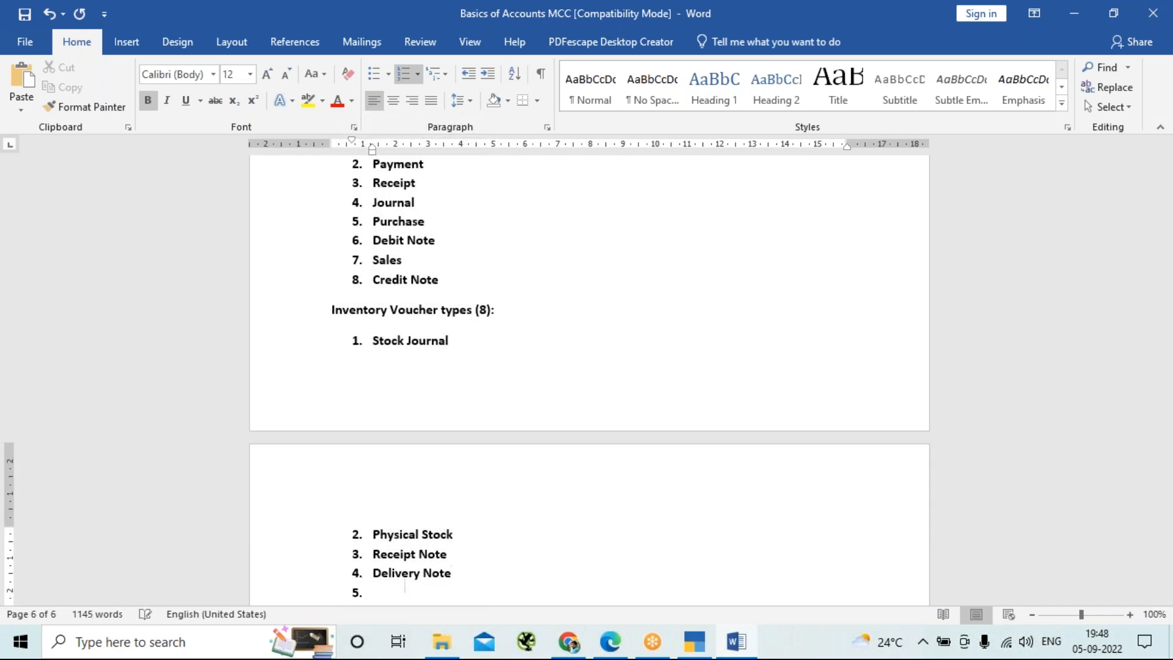
# Add Rejection In and Rejection Out as items 5 and 6 of the inventory voucher list.
pyautogui.write('Rejection In')
pyautogui.press('Return')
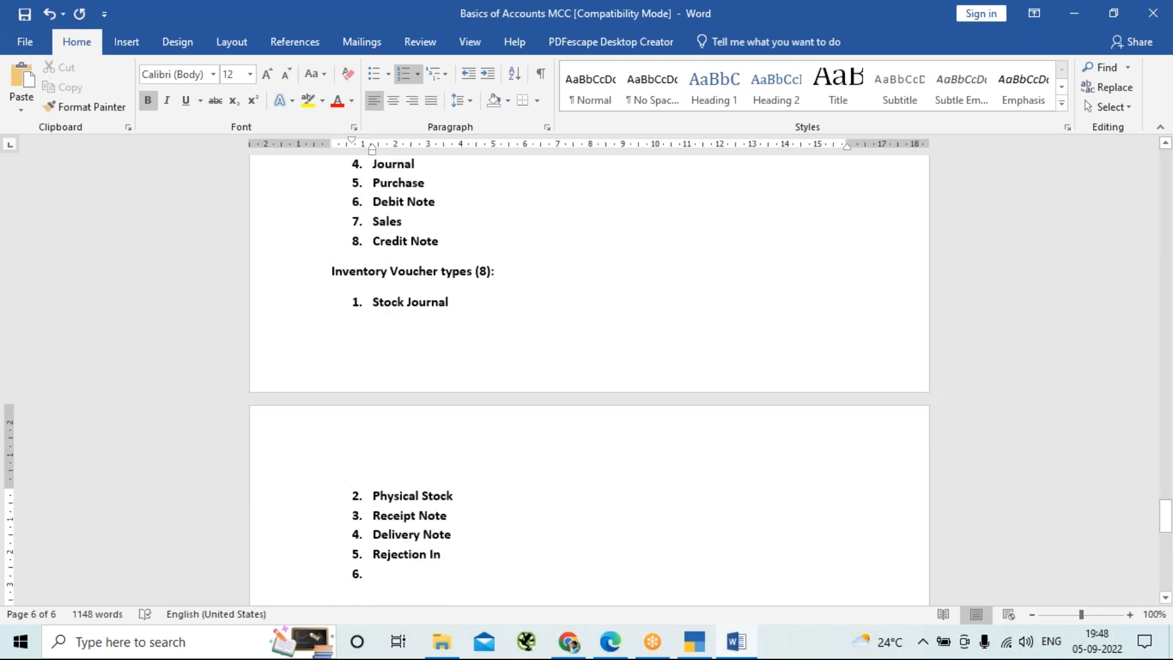
pyautogui.write('Reject')
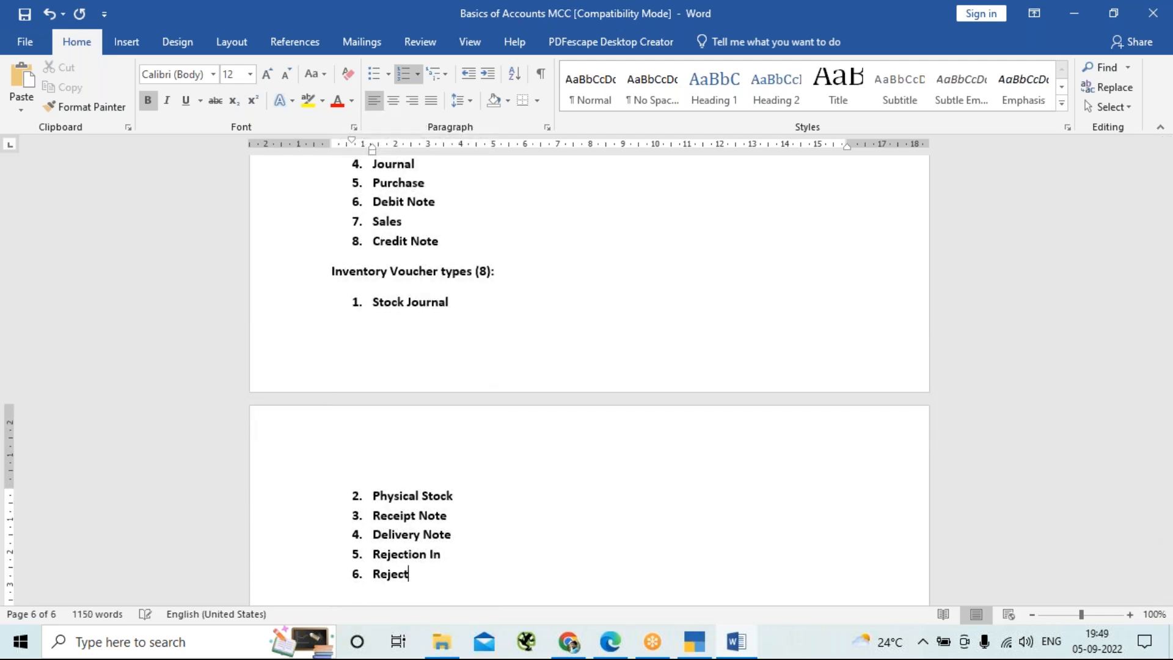
pyautogui.write('ion Out')
pyautogui.press('Return')
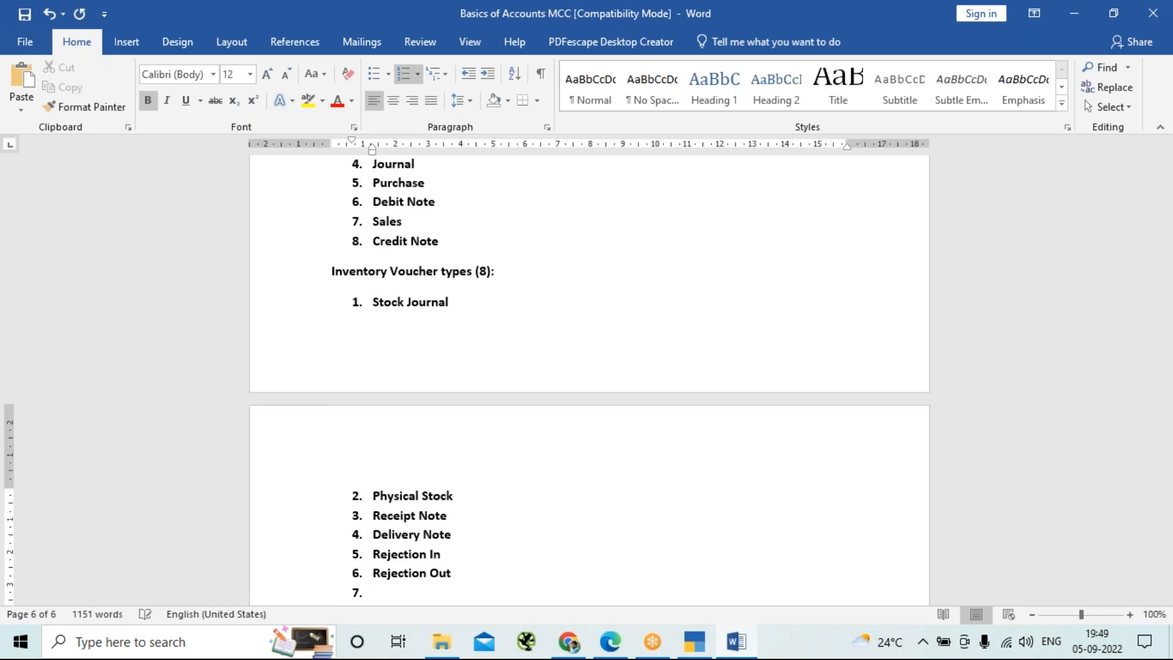
# Complete the inventory list with Material In and Material Out, end the numbering, and save the document.
pyautogui.write('Material In')
pyautogui.press('Return')
pyautogui.write('Material Oun')
pyautogui.press('BackSpace')
pyautogui.write('t')
pyautogui.press('Return')
pyautogui.press('Return')
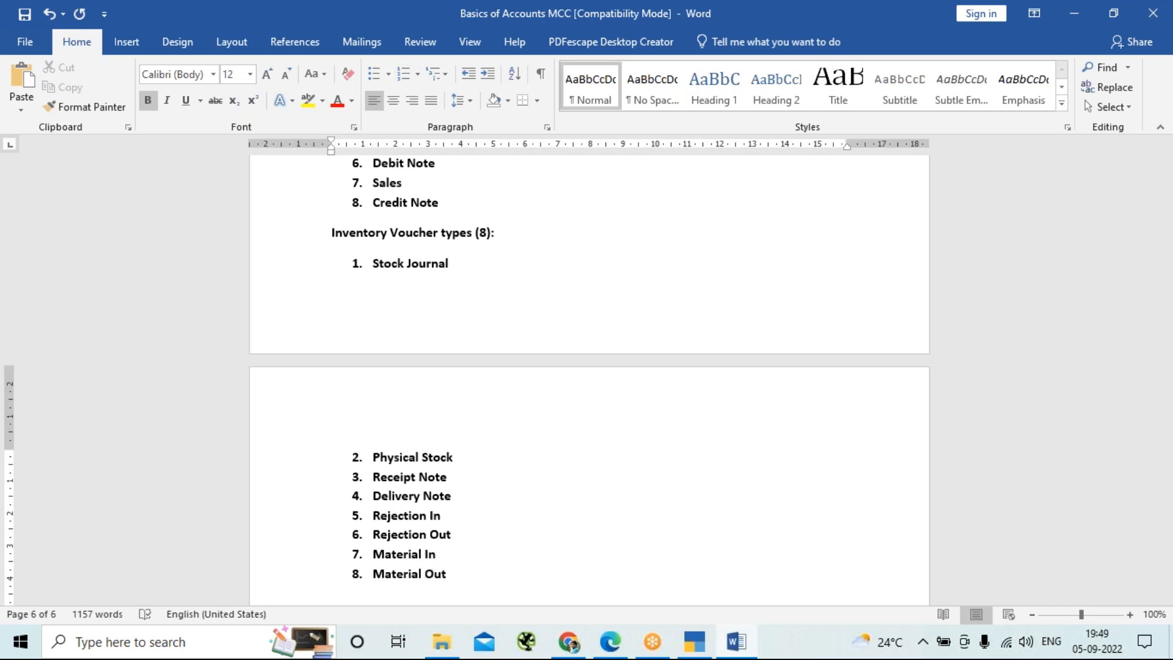
pyautogui.hotkey('ctrl', 's')
# Add the heading "Order Voucher types (4):" below the inventory voucher list.
pyautogui.write('Order')
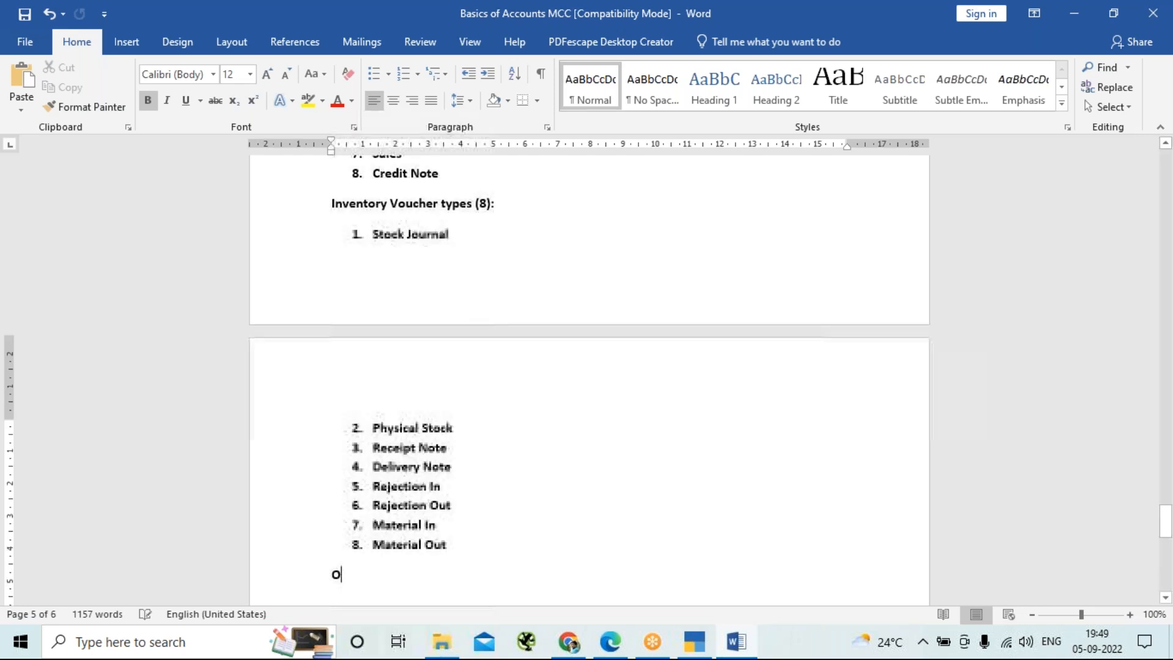
pyautogui.write('V')
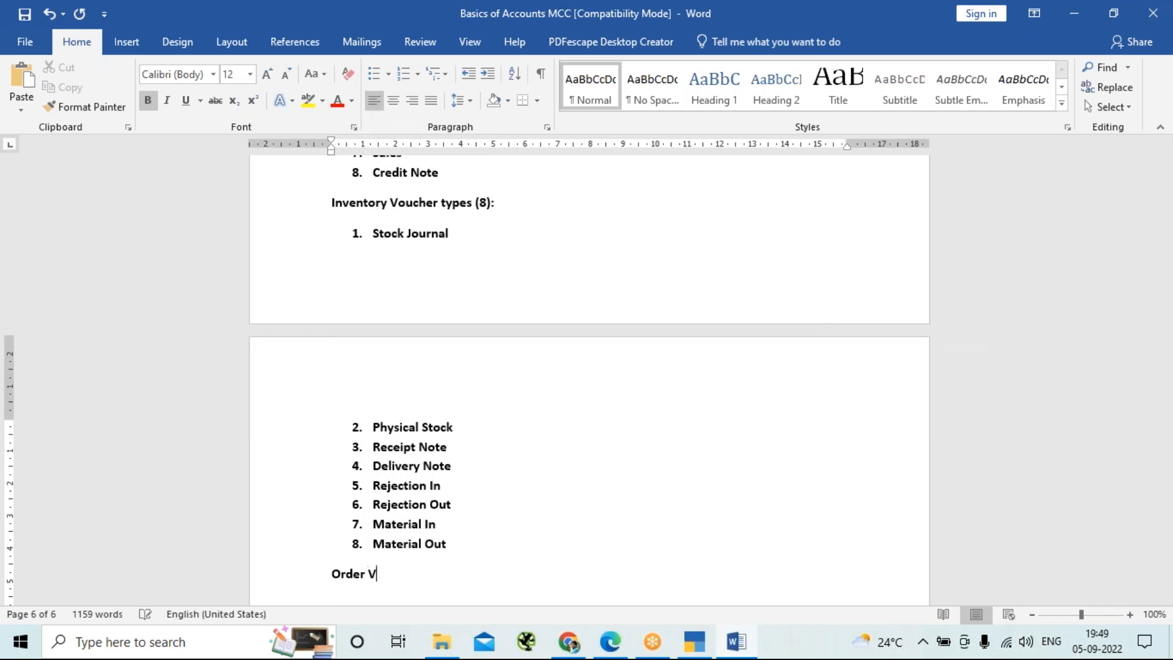
pyautogui.write('oucher types (4):')
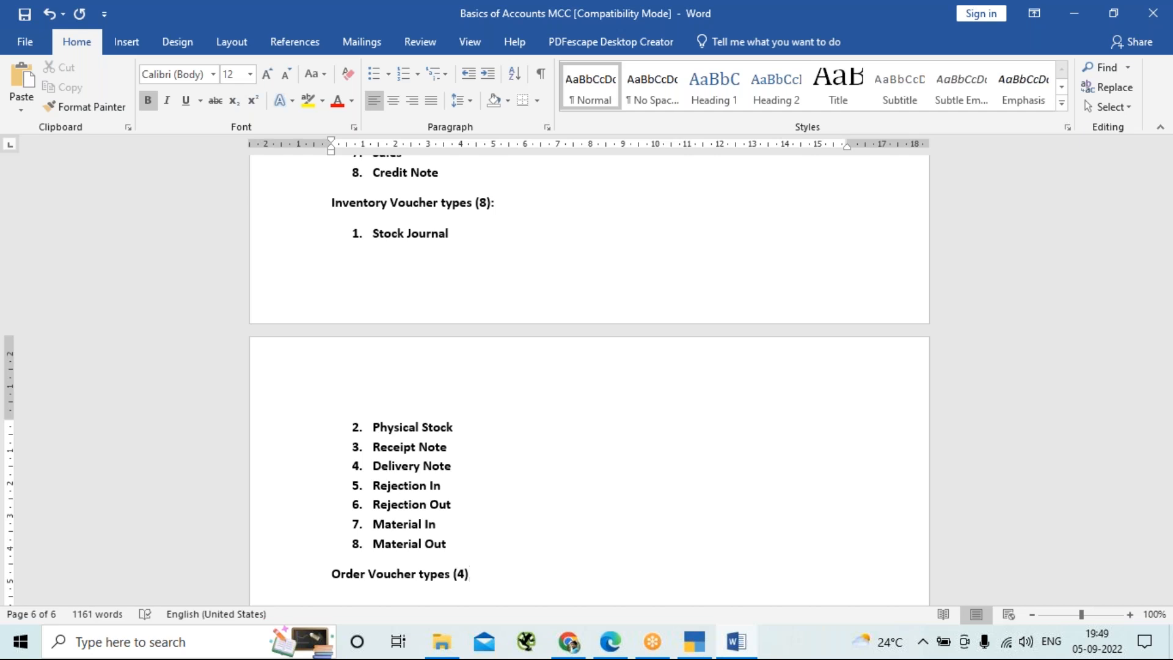
pyautogui.press('Return')
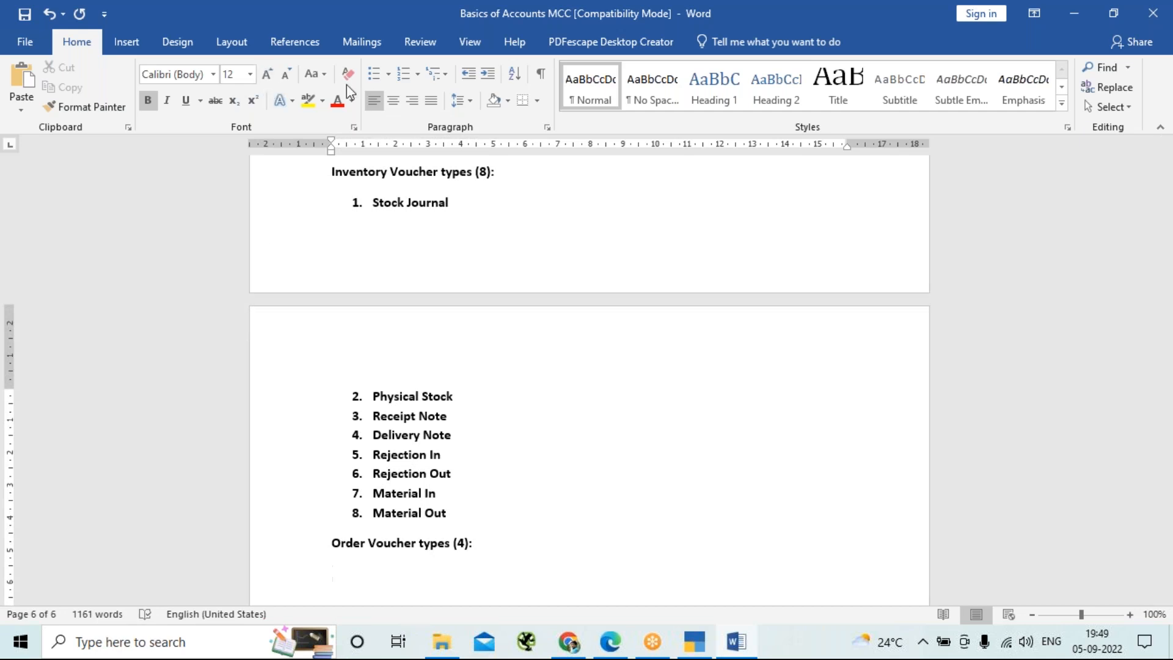
# Start a numbered list under the order heading with the items Purchase Order and Sales Order.
pyautogui.click(403, 73)
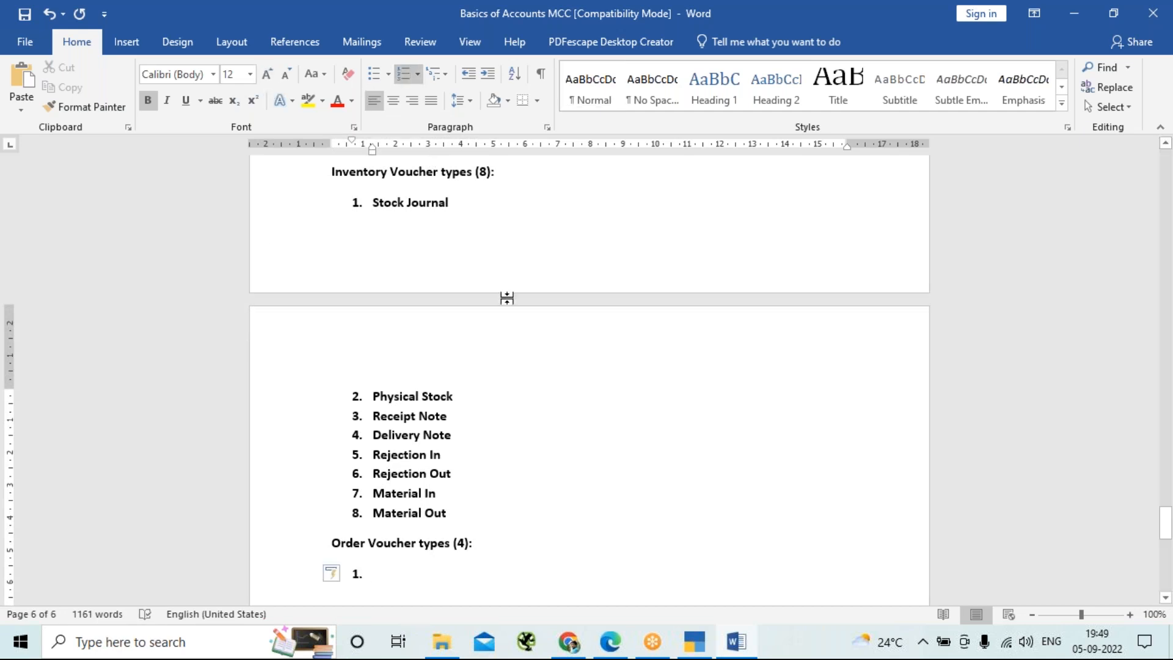
pyautogui.write('Purchase')
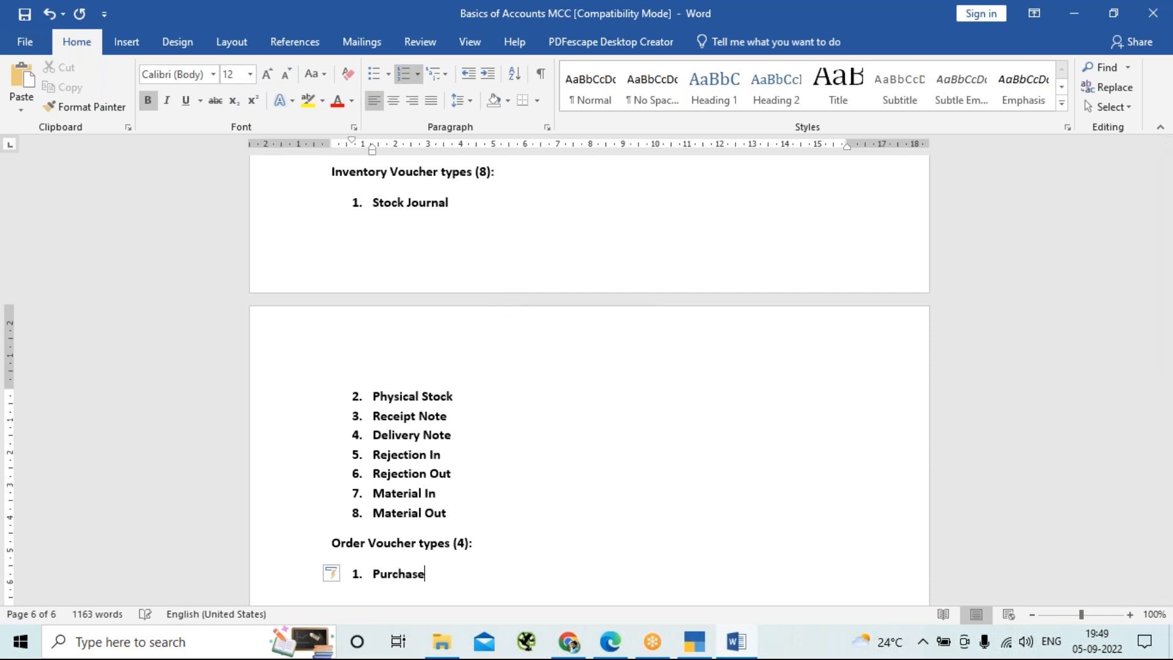
pyautogui.write(' Order')
pyautogui.press('Return')
pyautogui.write('Sales Orde')
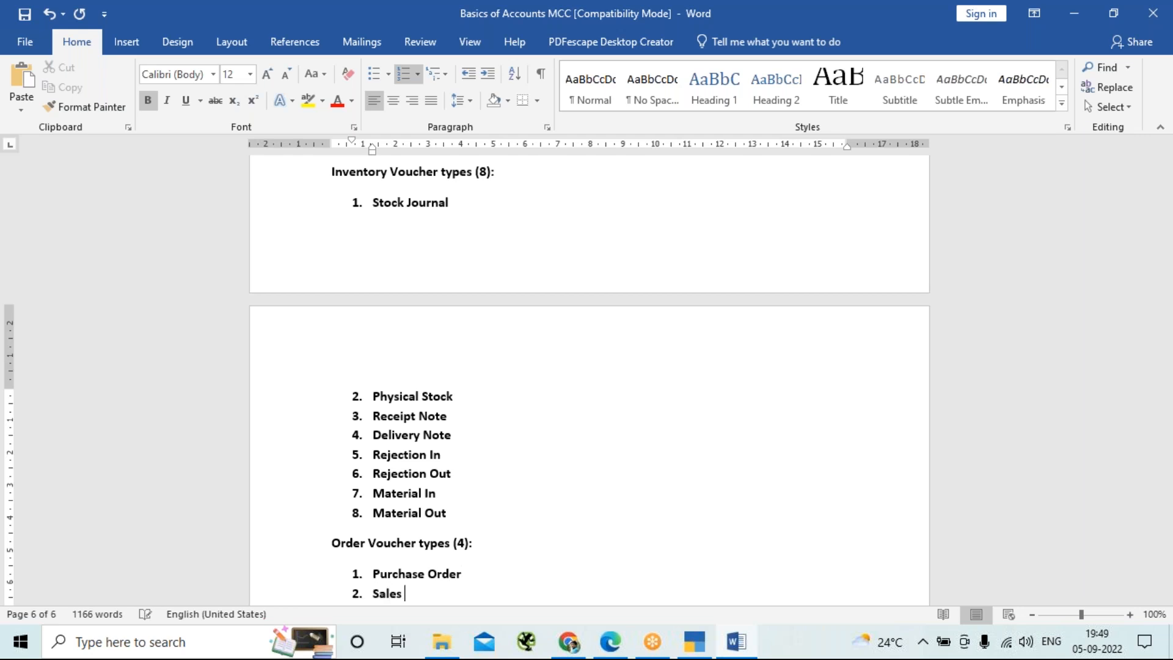
pyautogui.write('r')
pyautogui.press('Return')
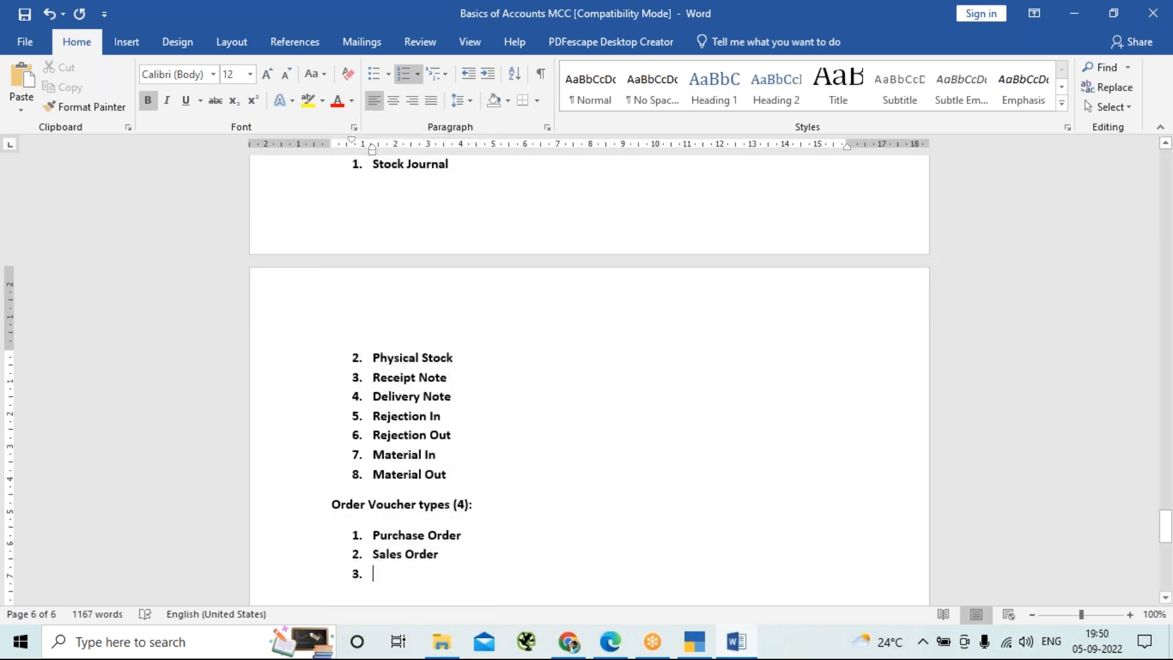
# Complete the order list with Job Work In Order and Job Work Out Order, and end the numbering.
pyautogui.write('Job ')
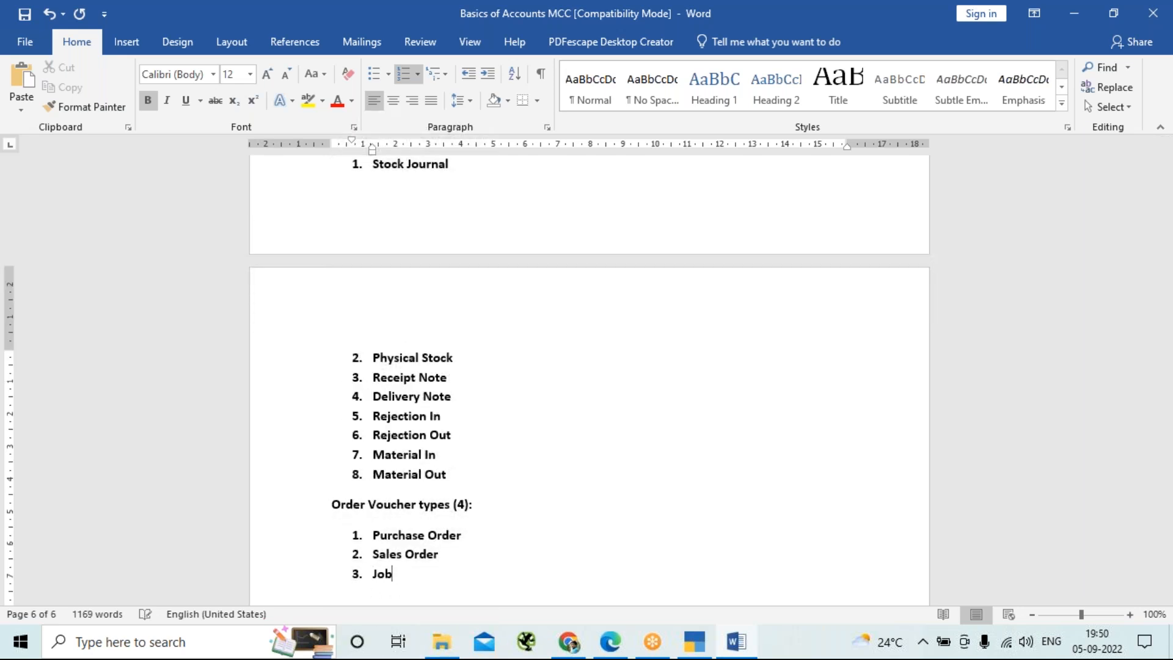
pyautogui.write('Work In Order')
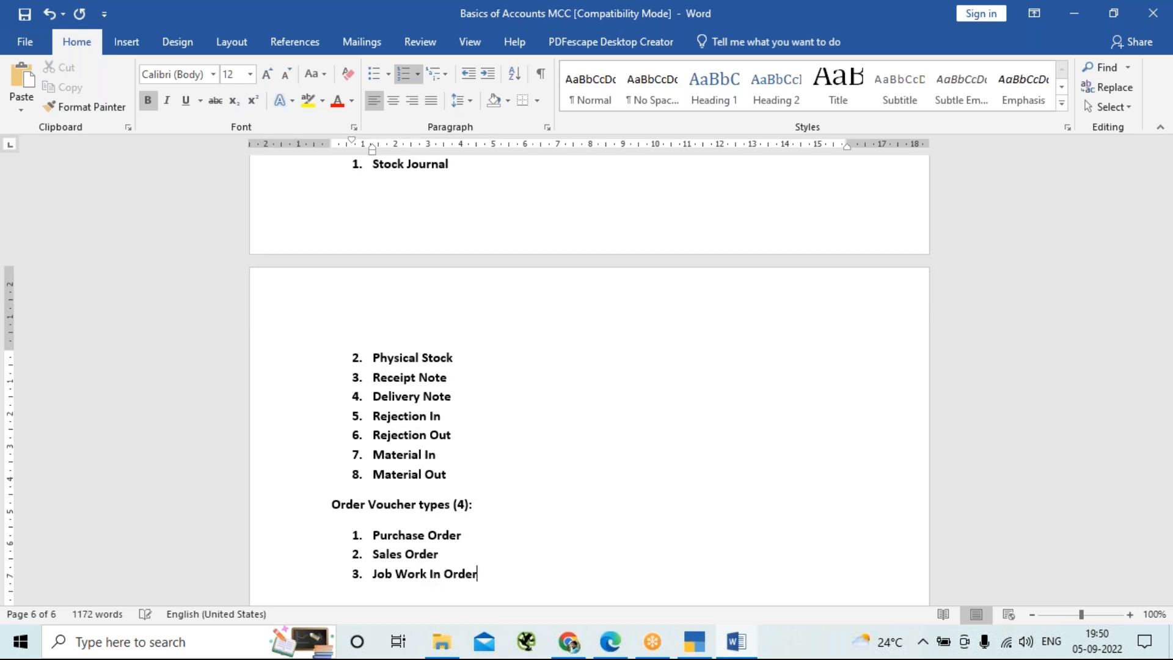
pyautogui.press('Return')
pyautogui.write('Job Work Out Order')
pyautogui.press('Return')
pyautogui.press('Return')
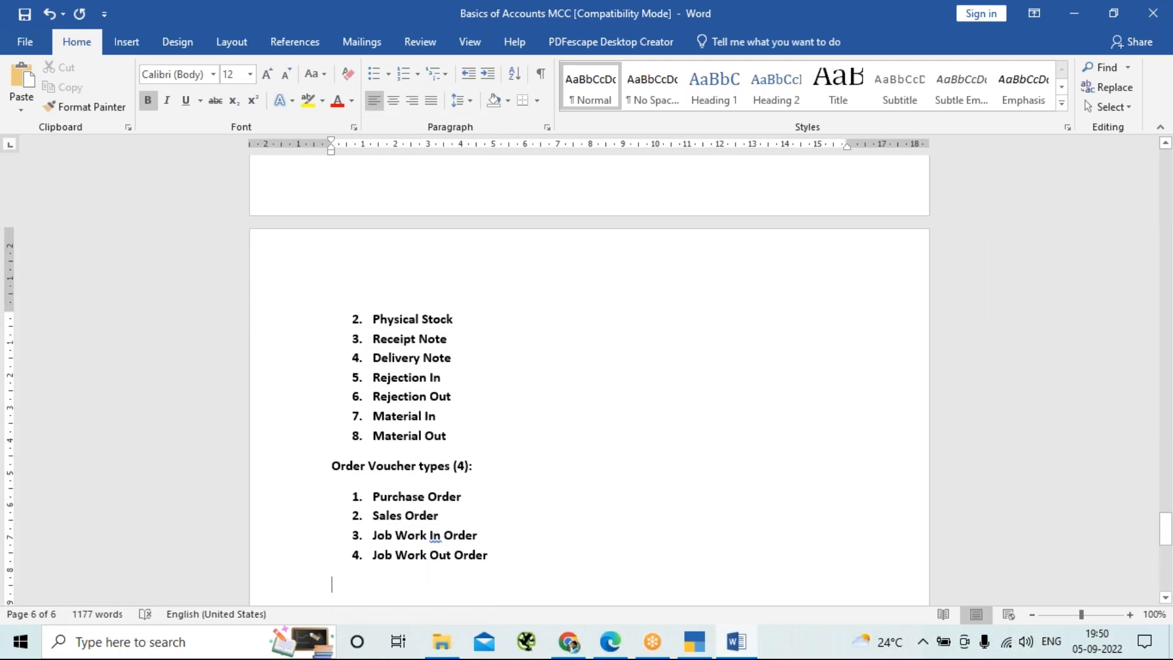
# Add the heading "Payroll Voucher Types (2):" below the order voucher list.
pyautogui.write('Payroll')
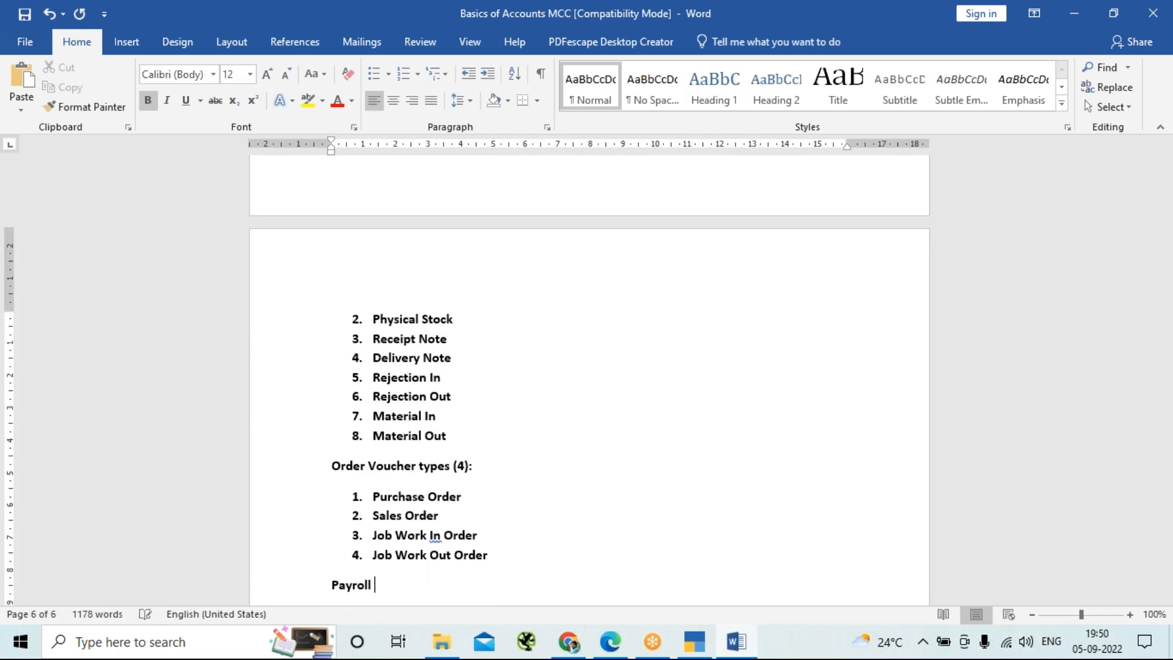
pyautogui.write(' Voucher Types (2):')
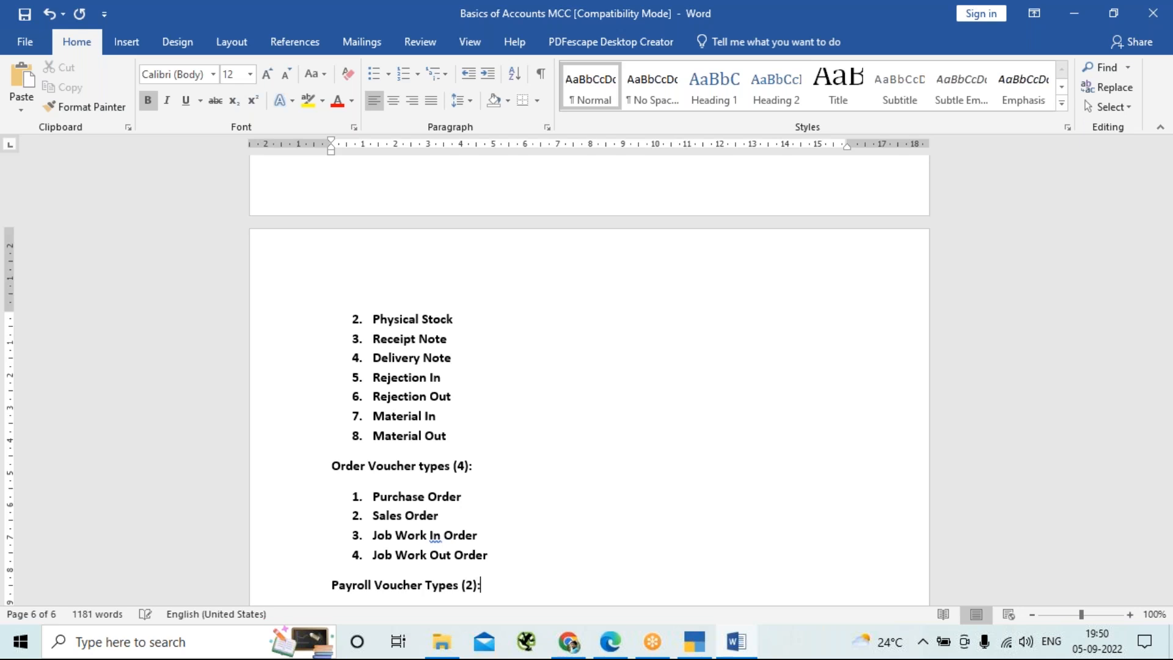
pyautogui.press('Return')
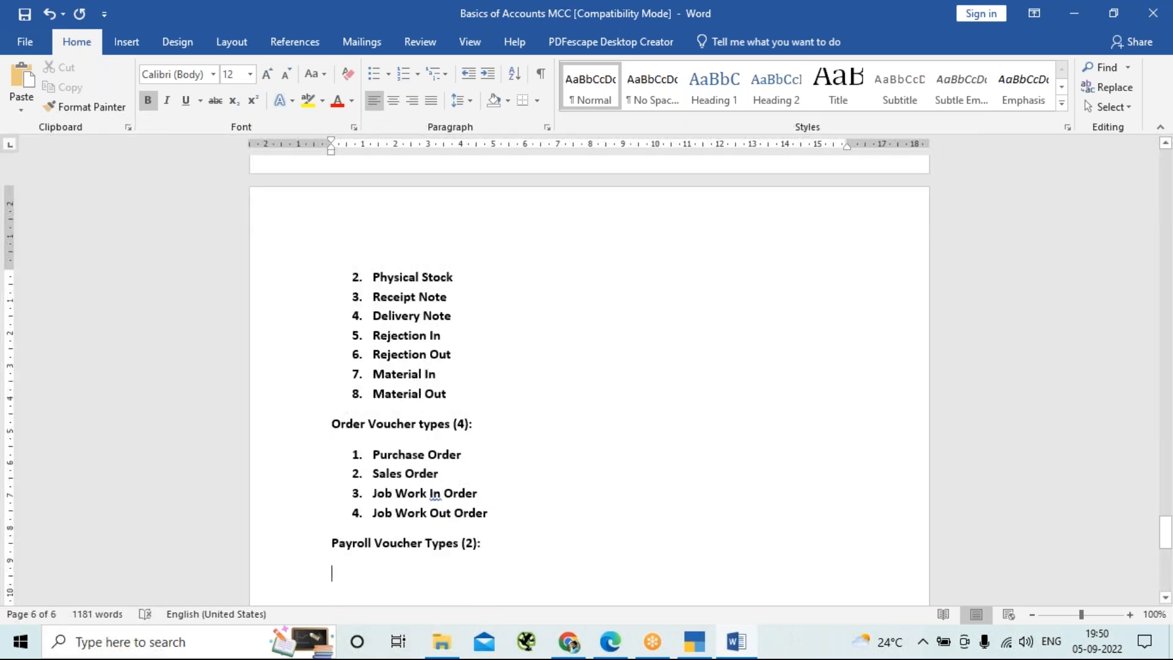
# Create a numbered list under the payroll heading with Attendance and Payroll, and end the numbering.
pyautogui.click(407, 82)
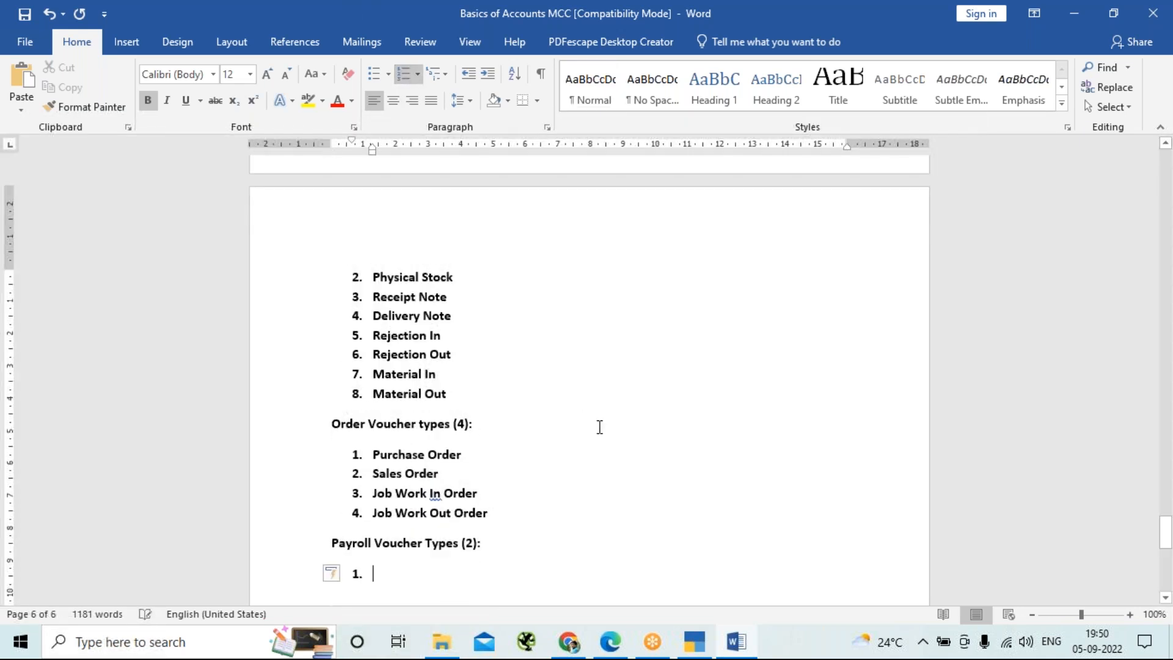
pyautogui.write('A')
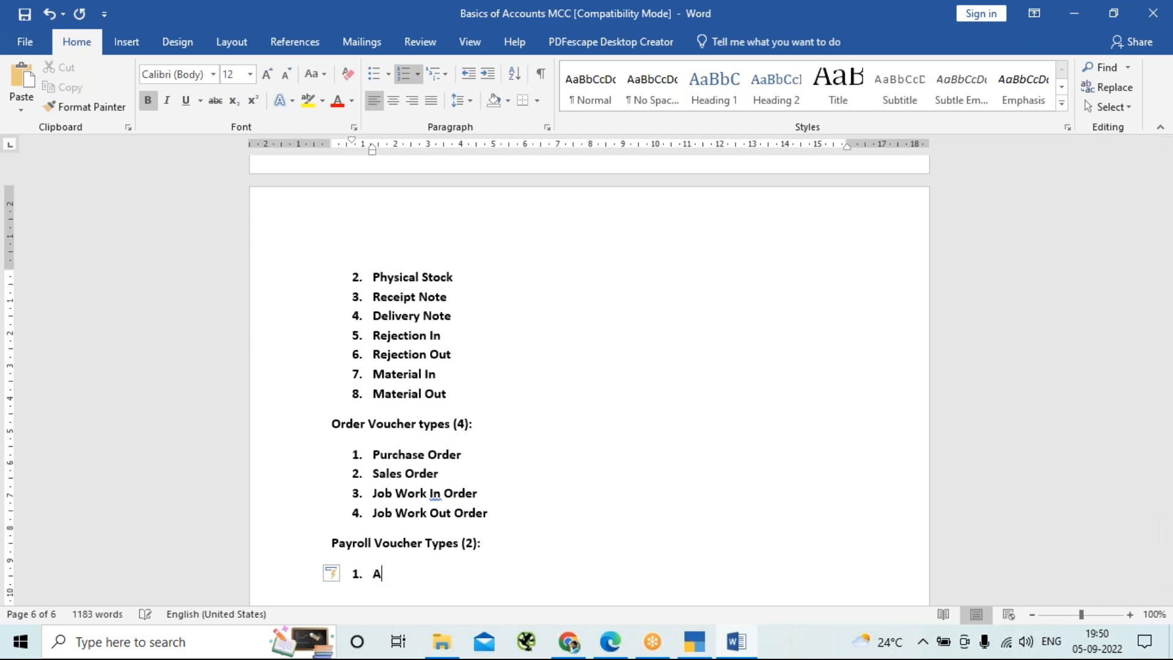
pyautogui.write('ttendance')
pyautogui.press('Return')
pyautogui.write('Payroll')
pyautogui.press('Return')
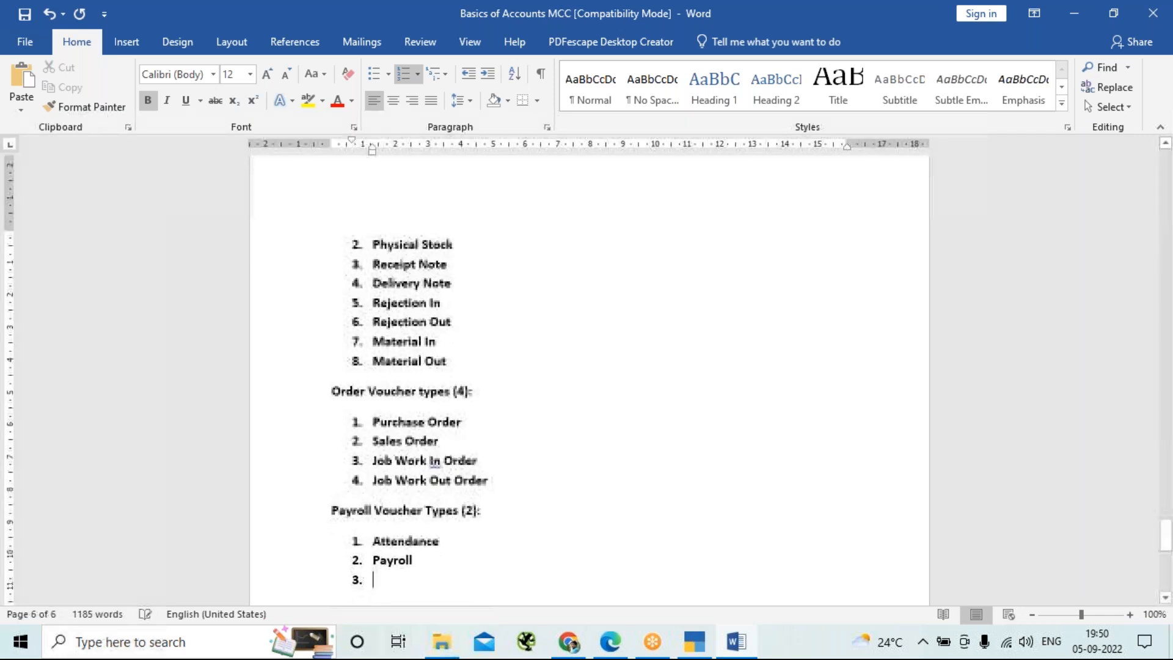
pyautogui.press('Return')
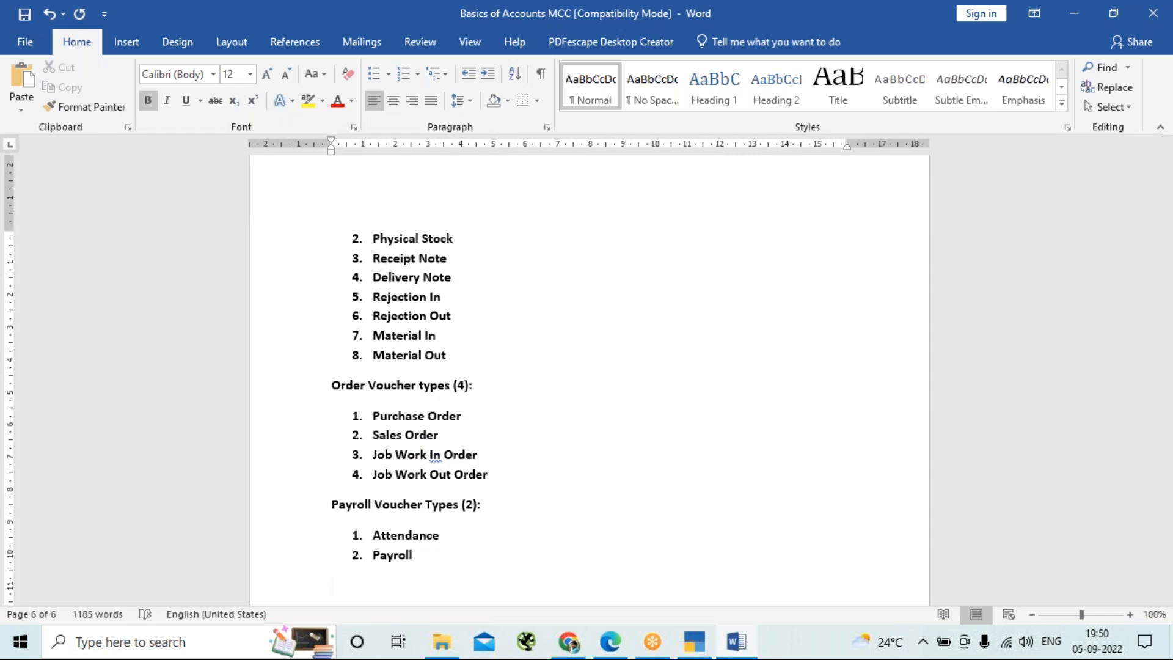
# Add the heading "Non-Reflecting Accounting Voucher types (2):" below the payroll list, with Non-Reflecting hyphenated.
pyautogui.write('Non Reflecting Accounting V')
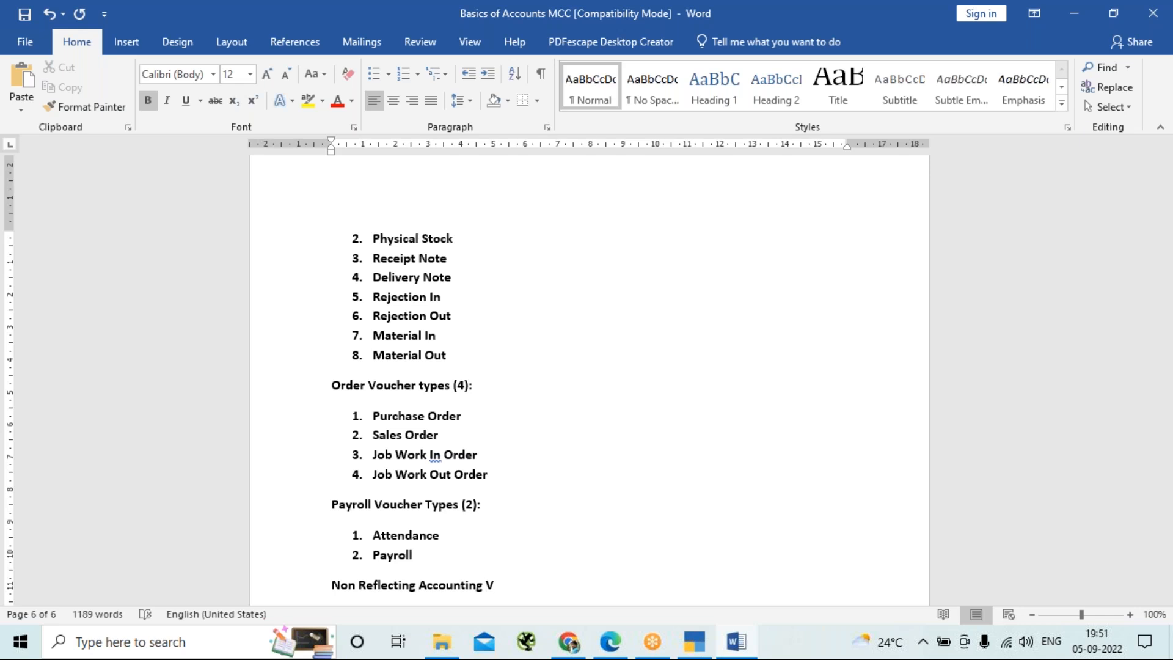
pyautogui.write('oucher types (2')
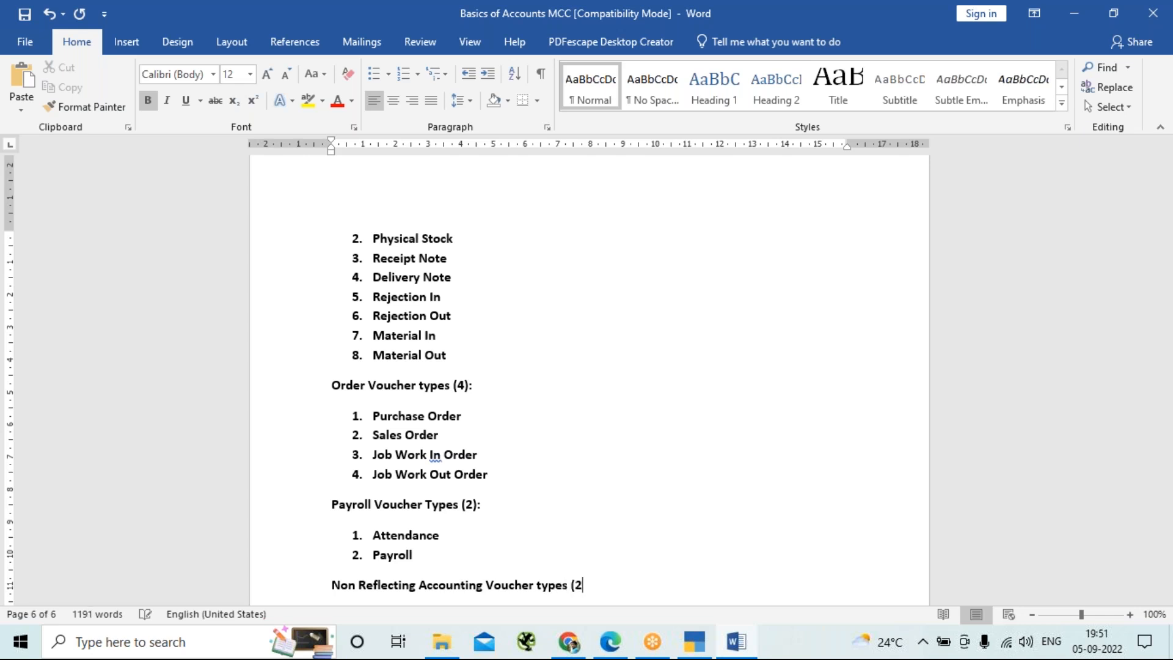
pyautogui.write('):')
pyautogui.press('Return')
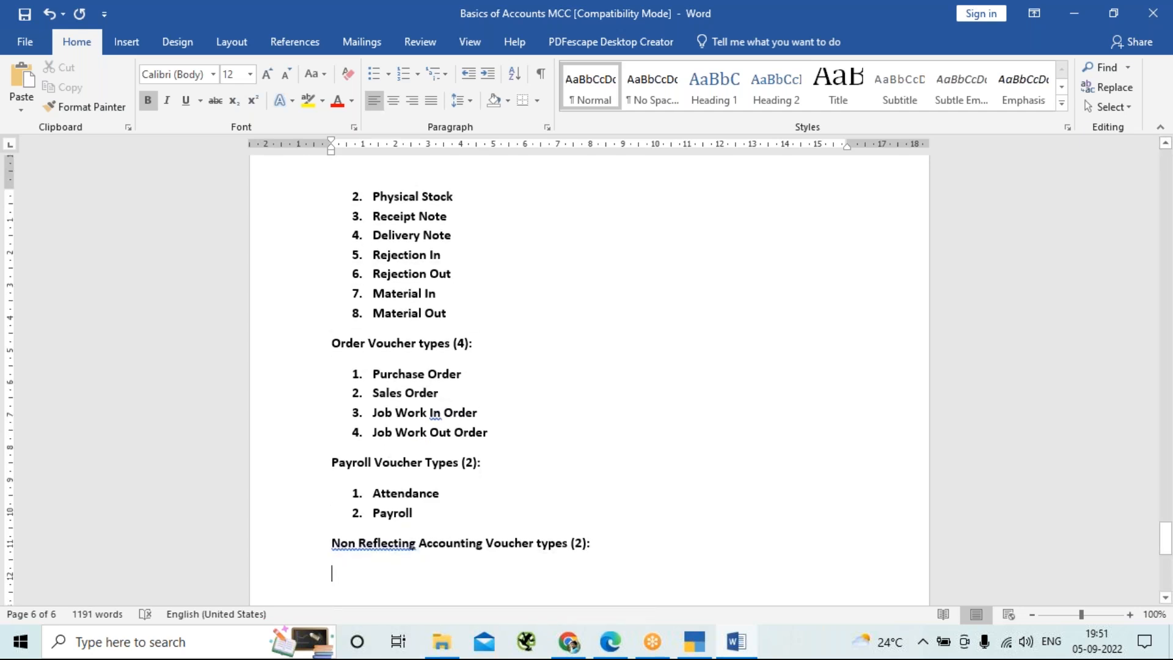
pyautogui.click(359, 542)
pyautogui.press('BackSpace')
pyautogui.write('-')
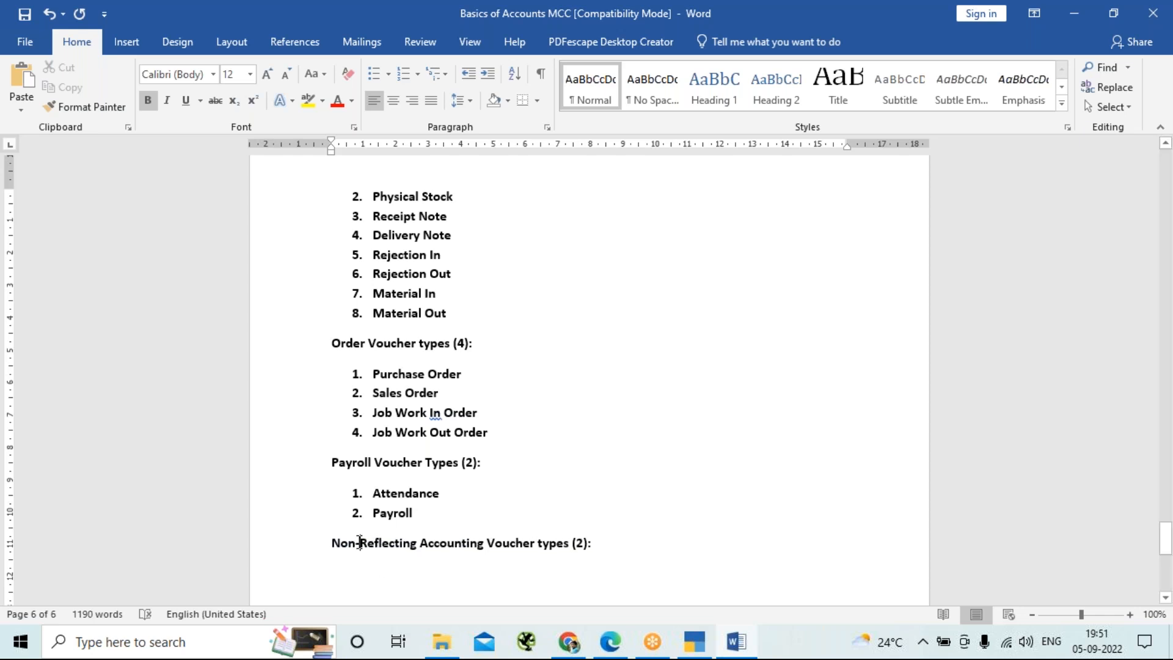
# Create a numbered list under the non-reflecting heading with Memorandum and Reversing Journal, and save the document.
pyautogui.click(373, 573)
pyautogui.click(403, 74)
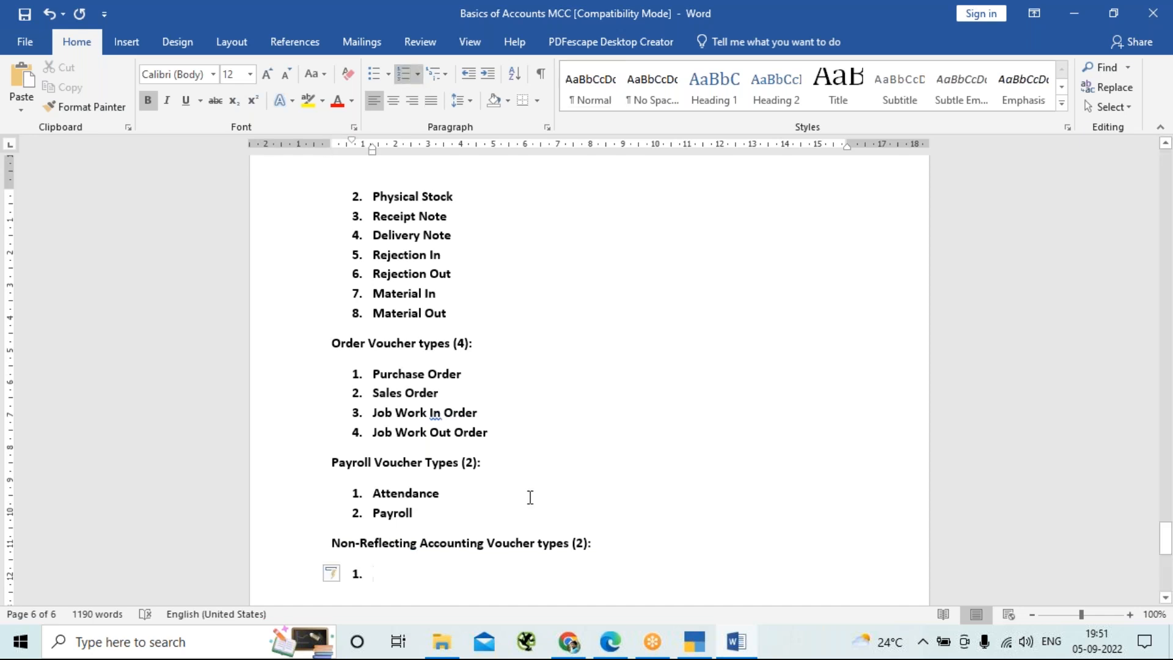
pyautogui.write('M')
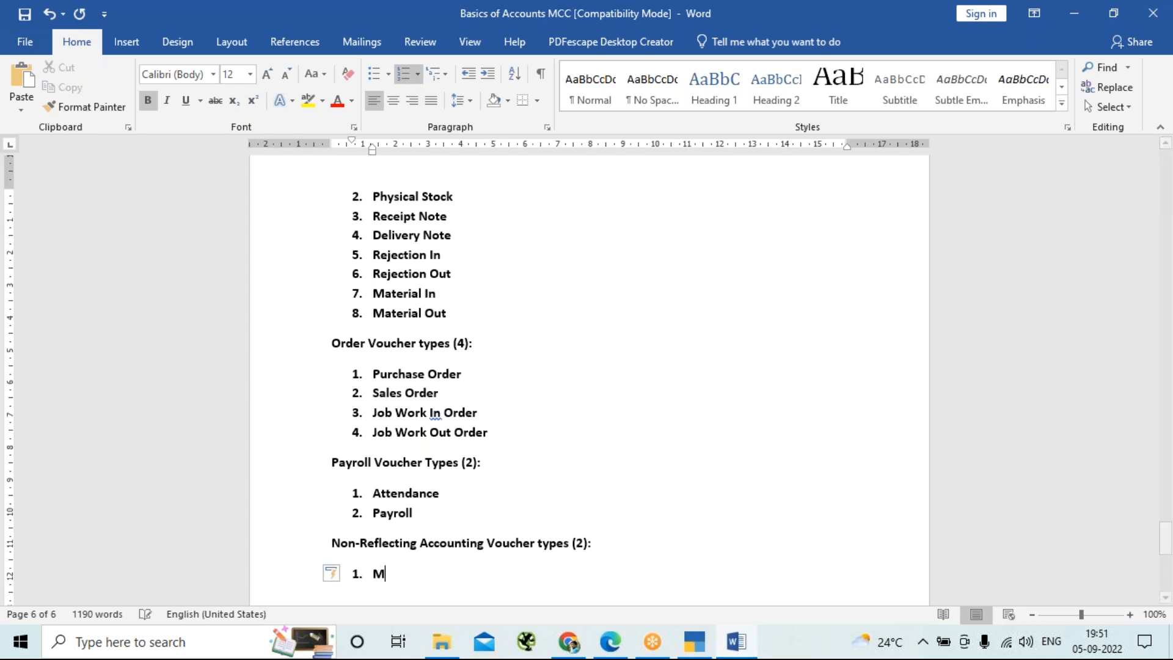
pyautogui.write('emorandum')
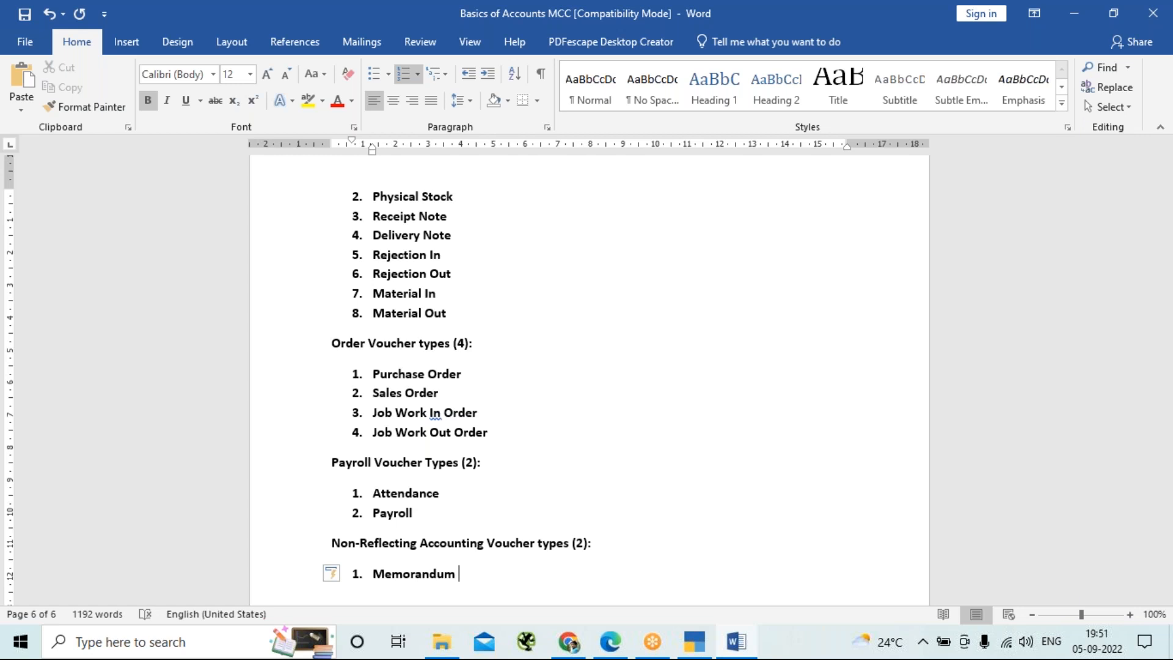
pyautogui.press('Return')
pyautogui.write('Reversing Journal')
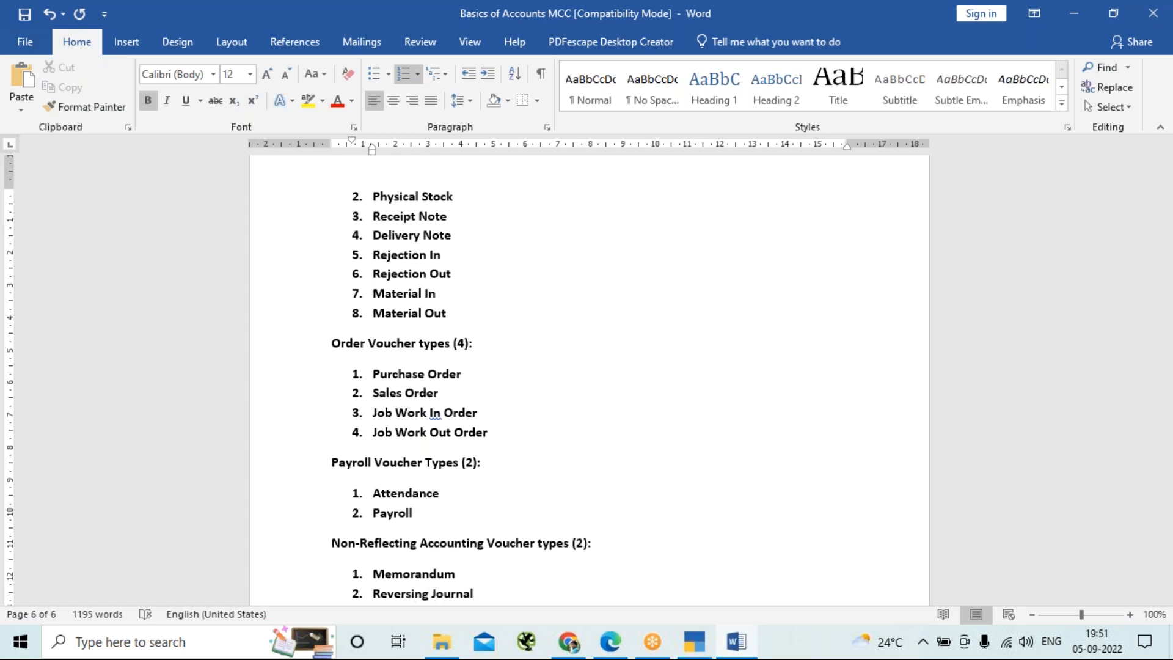
pyautogui.hotkey('ctrl', 's')
# Ignore the grammar flag on "In" in the Job Work In Order item and review the voucher type lists.
pyautogui.rightClick(436, 408)
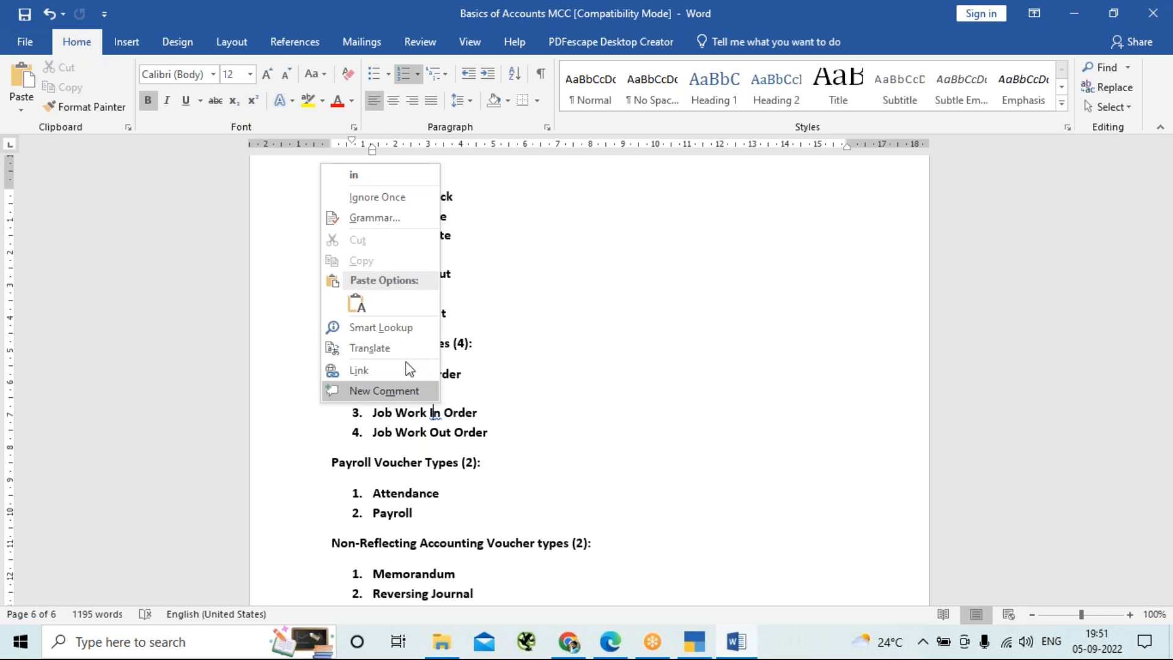
pyautogui.click(392, 198)
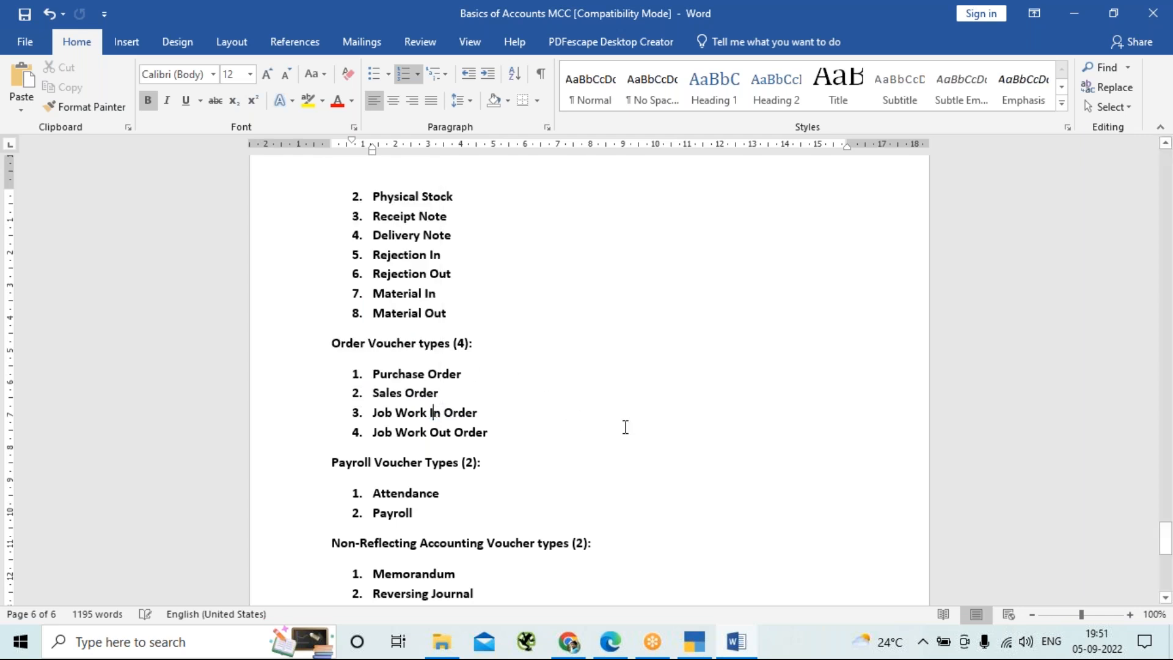
pyautogui.scroll(-1, 624, 427)
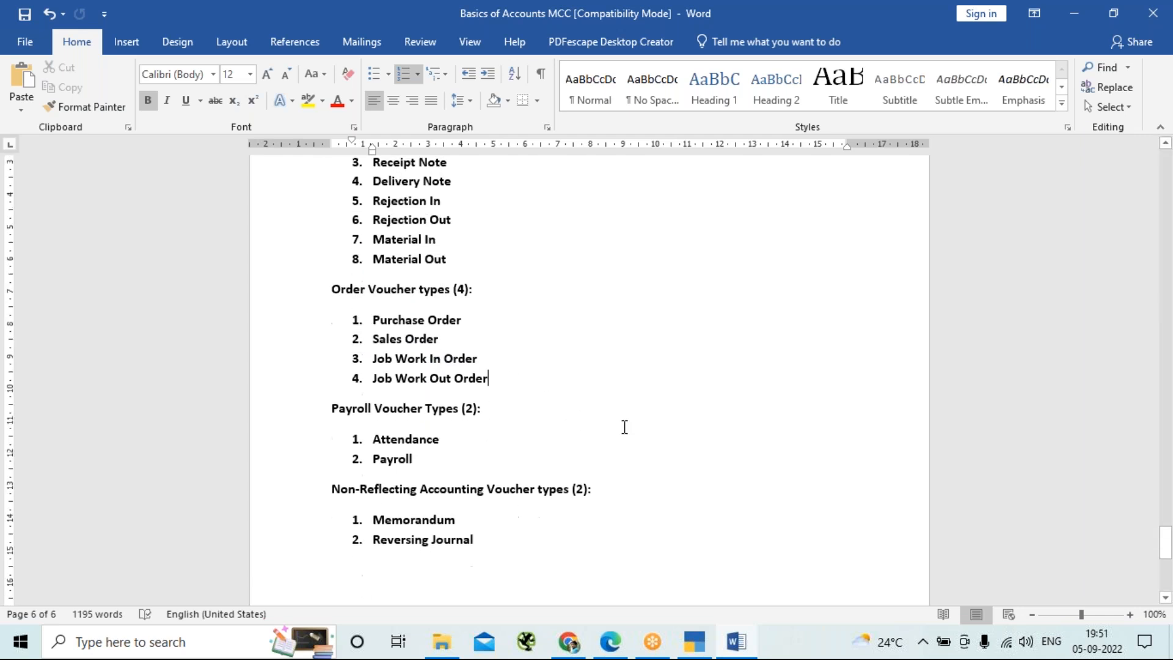
pyautogui.scroll(8, 623, 424)
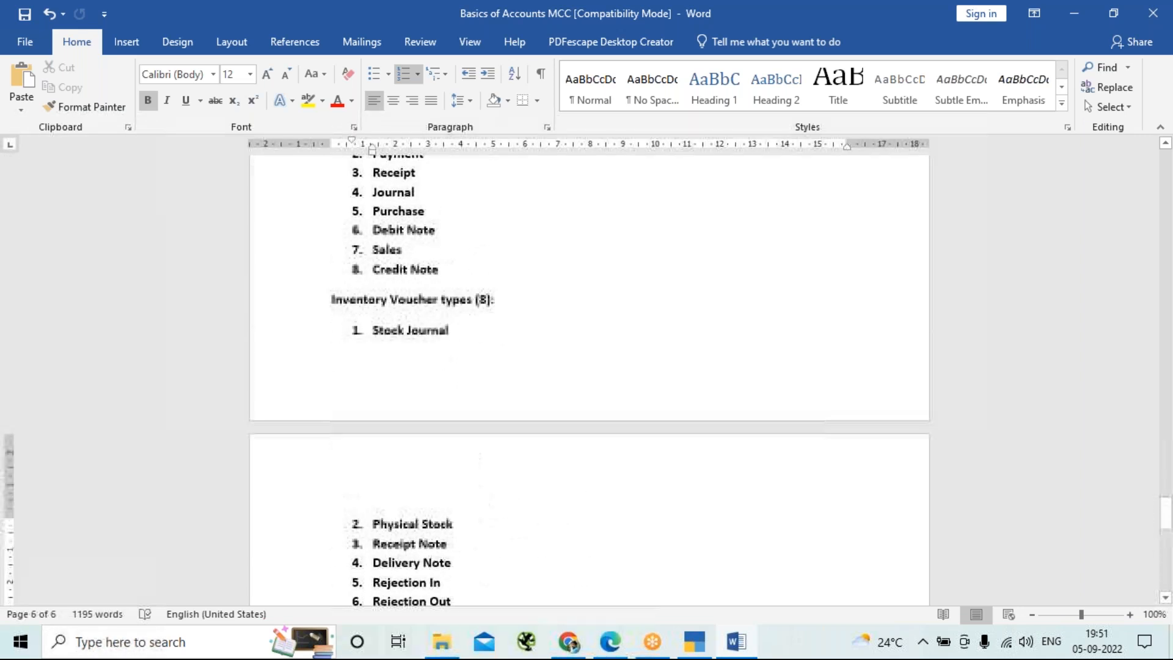
pyautogui.scroll(5, 623, 424)
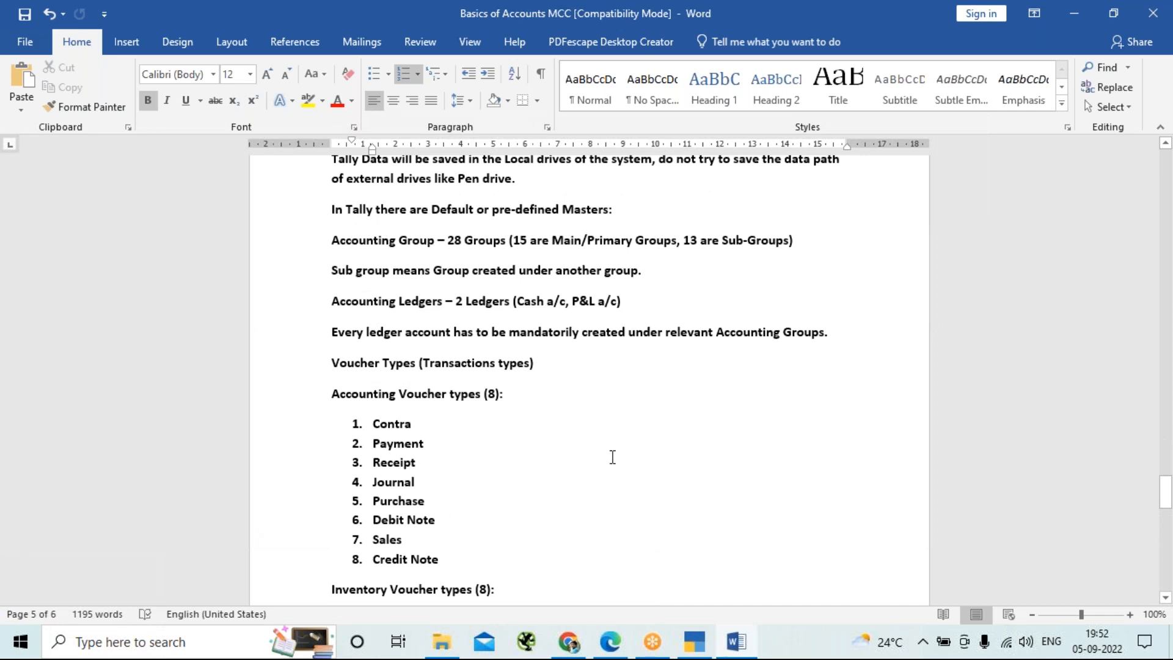
pyautogui.scroll(-4, 613, 457)
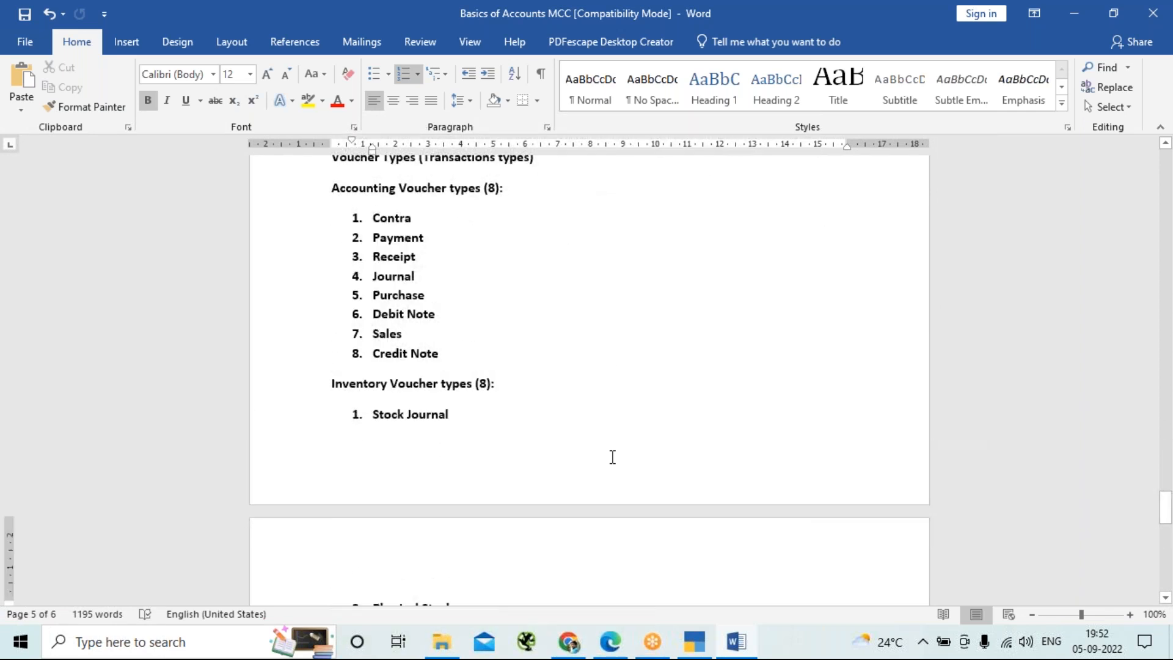